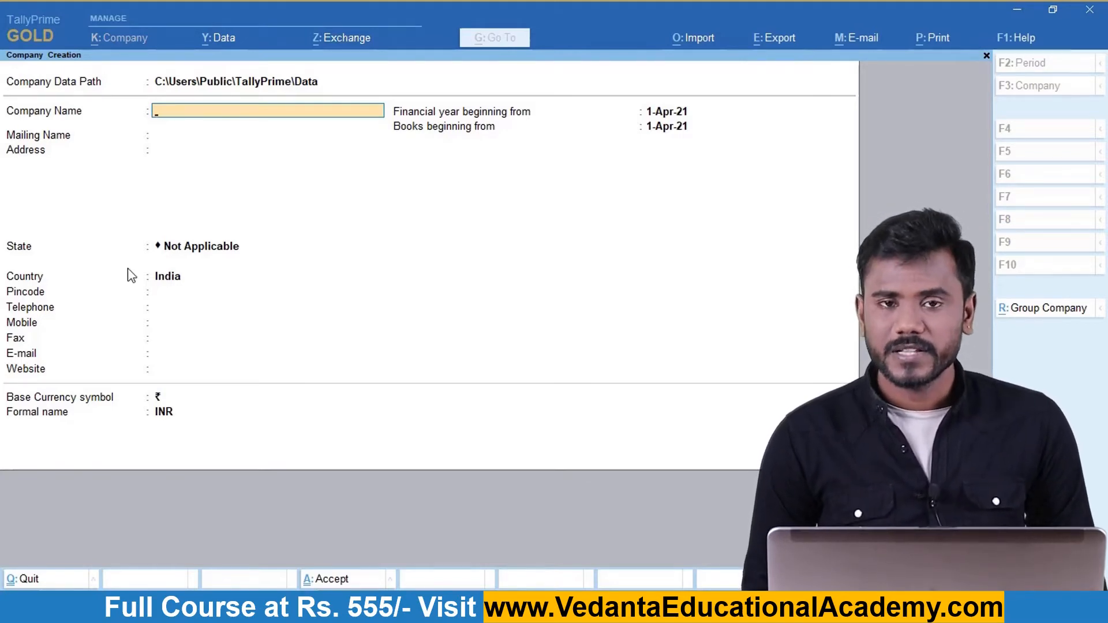
Name the company M/s V Solutions and enter its three-line business address.
type("M/s V Solutions")
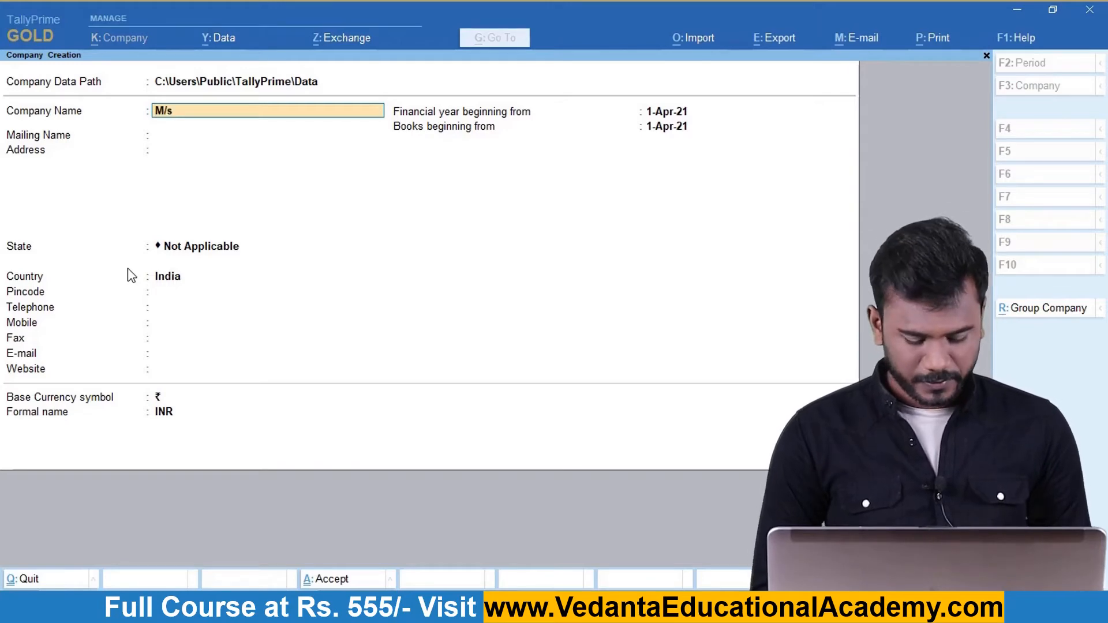
key("Return")
key("Return")
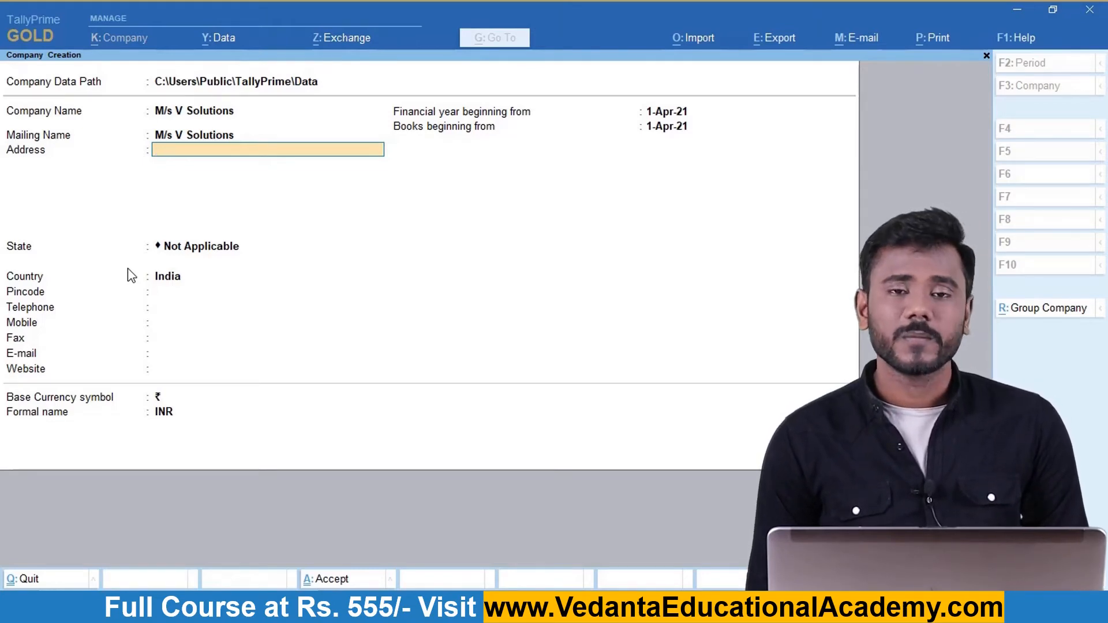
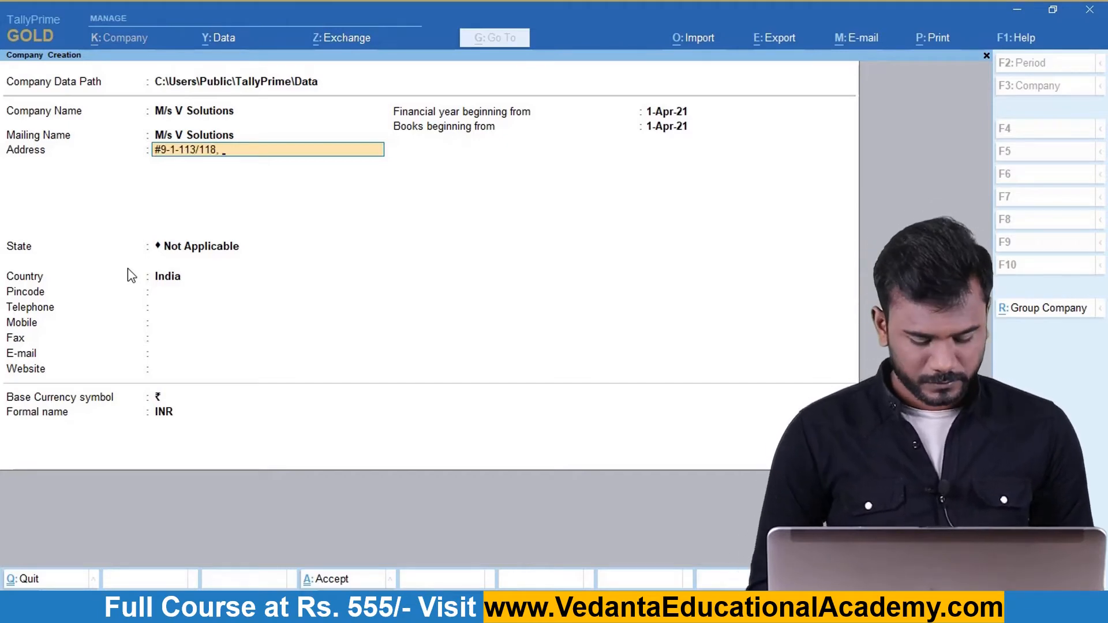
key("Return")
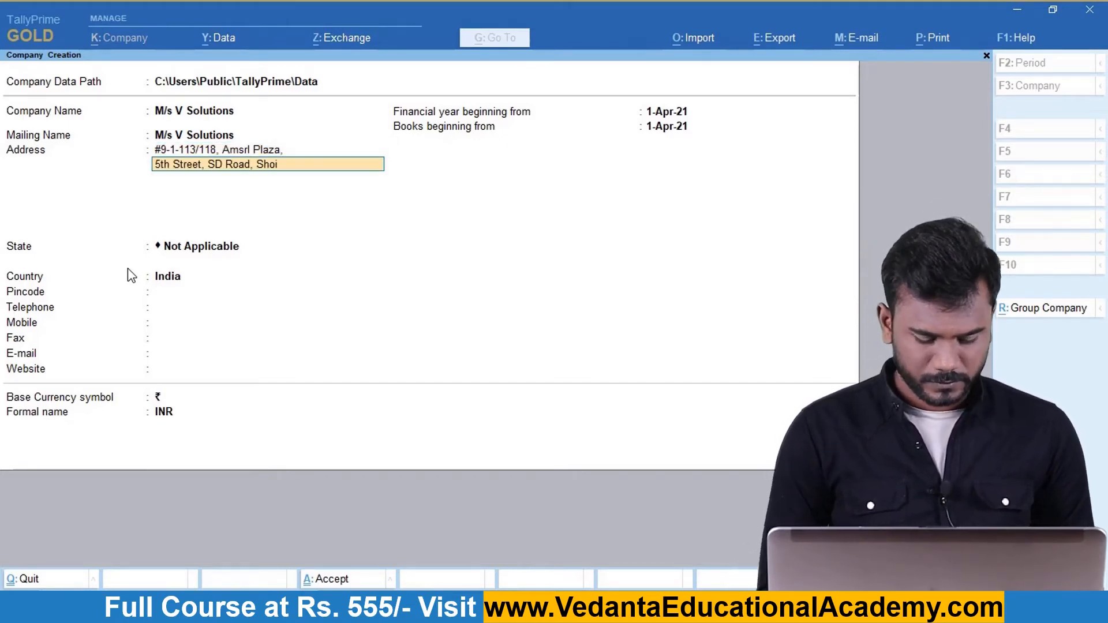
key("Return")
key("Return")
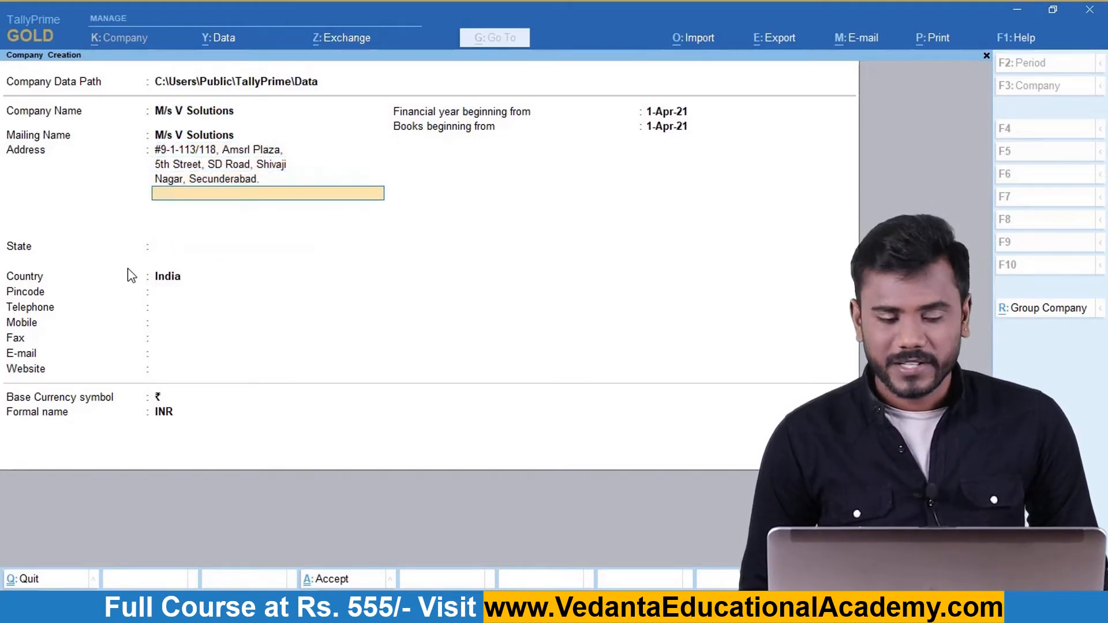
key("Return")
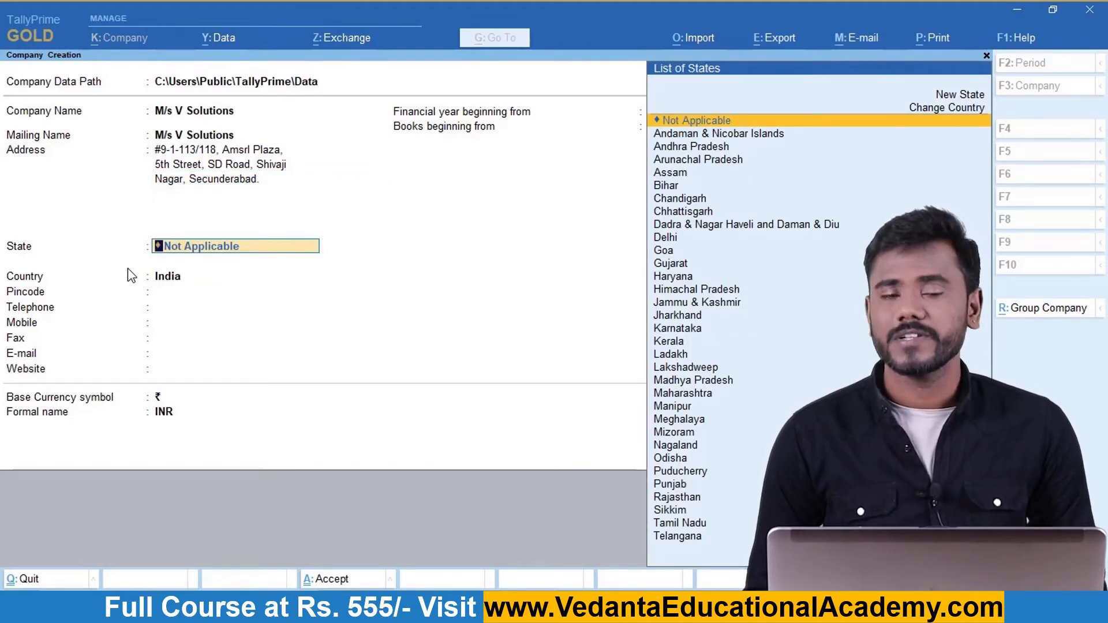
Set the state to Telangana, enter the pincode, and accept the company creation form.
type("Te")
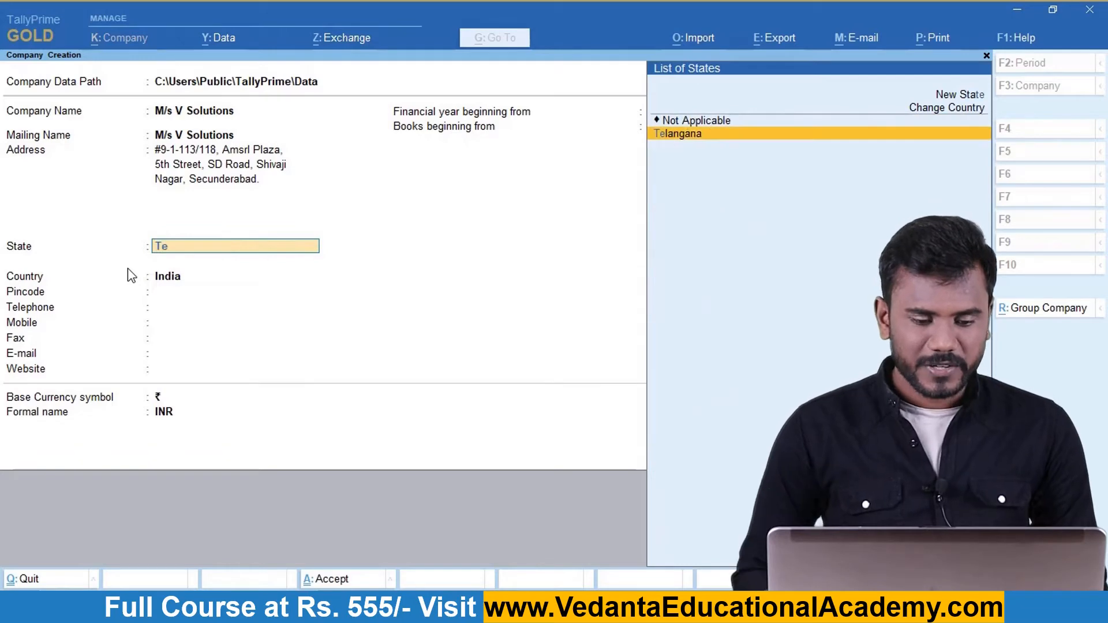
key("Return")
type("50000")
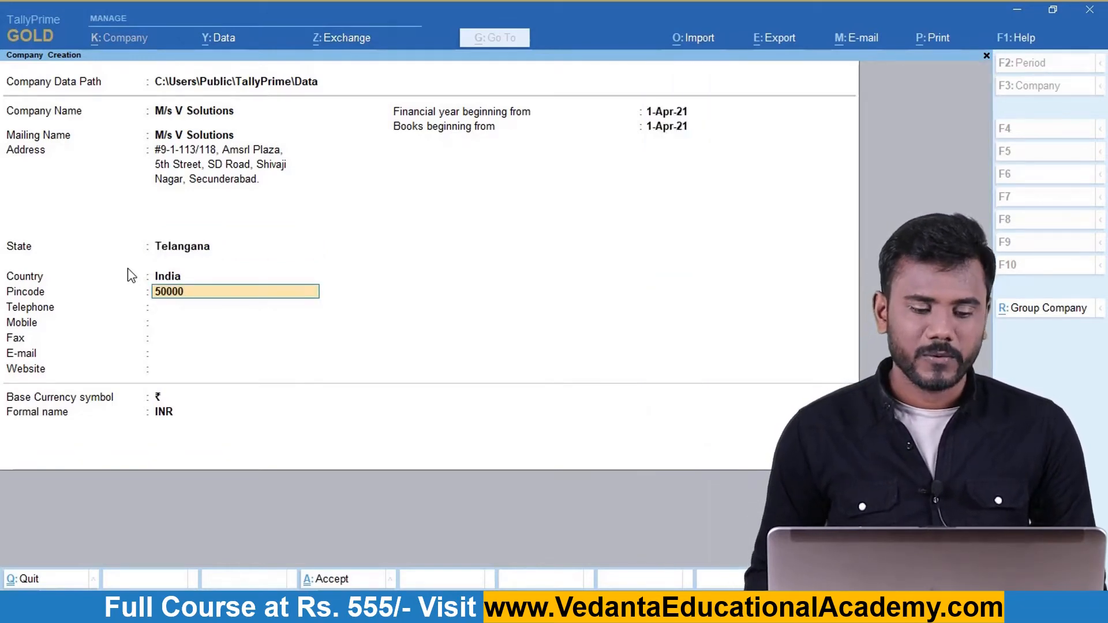
type("3")
key("Return")
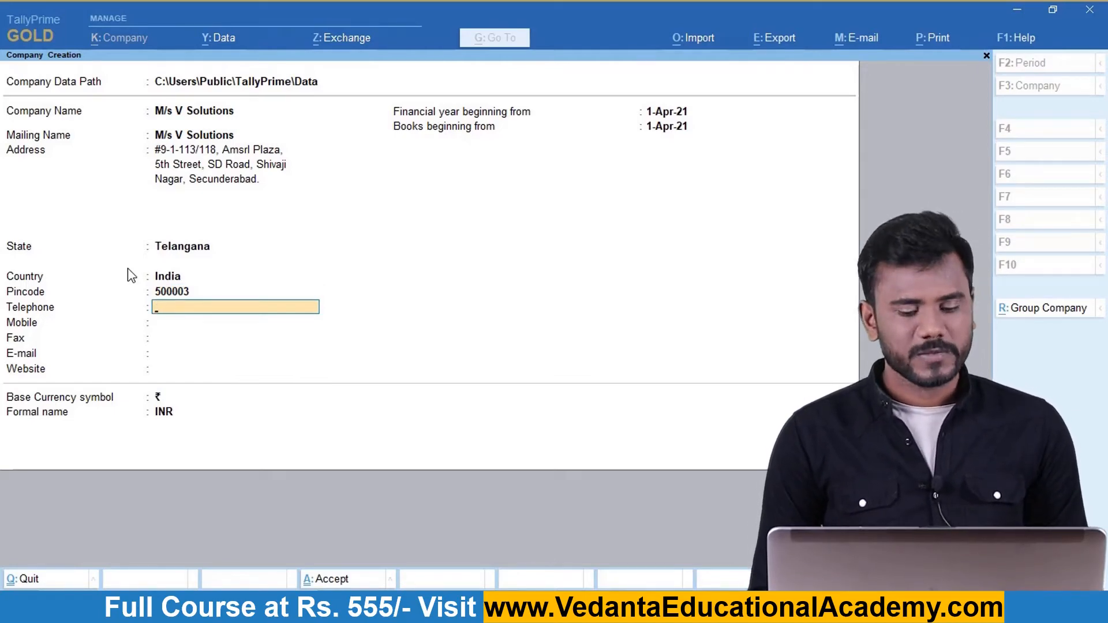
key("ctrl")
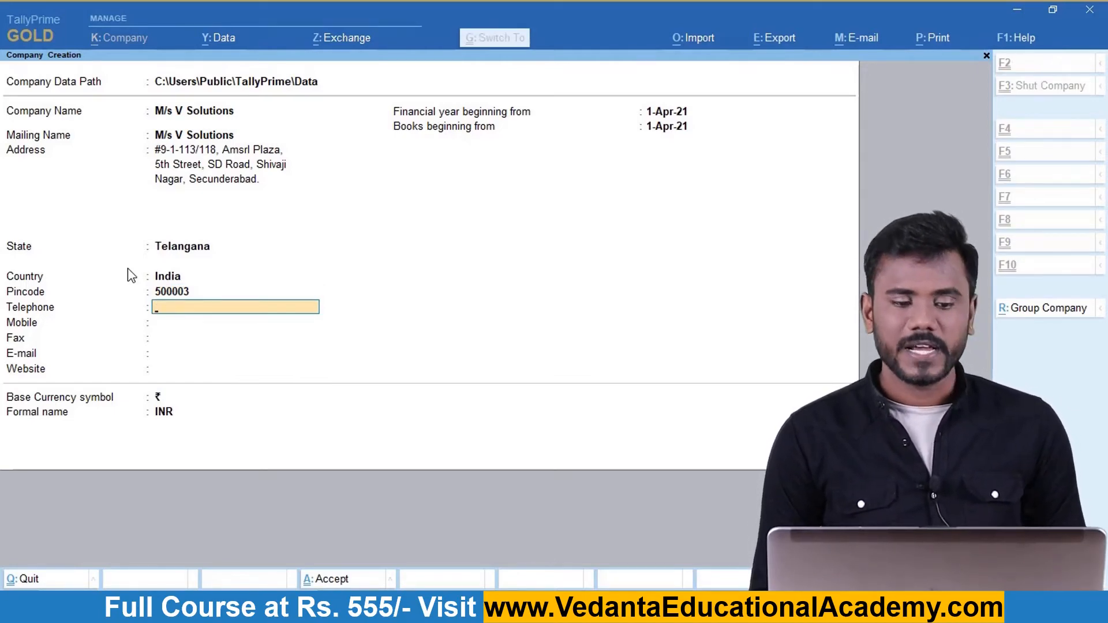
key("ctrl+a")
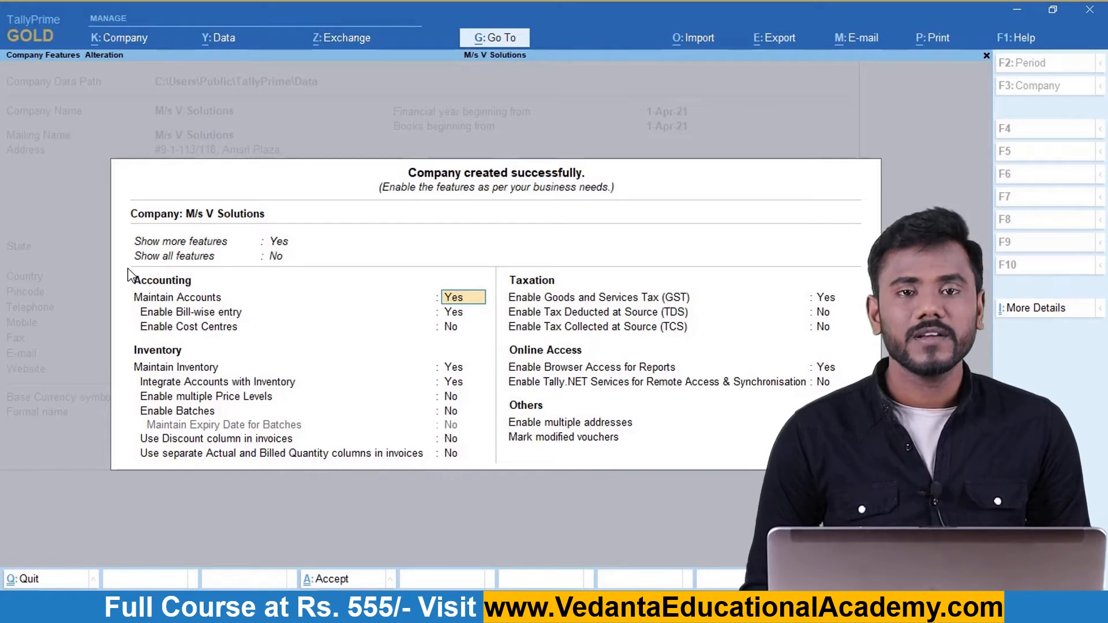
Accept the new company's default feature settings.
key("Return")
key("Return")
key("Return")
key("Return")
key("Return")
key("Return")
key("Return")
key("Return")
key("Return")
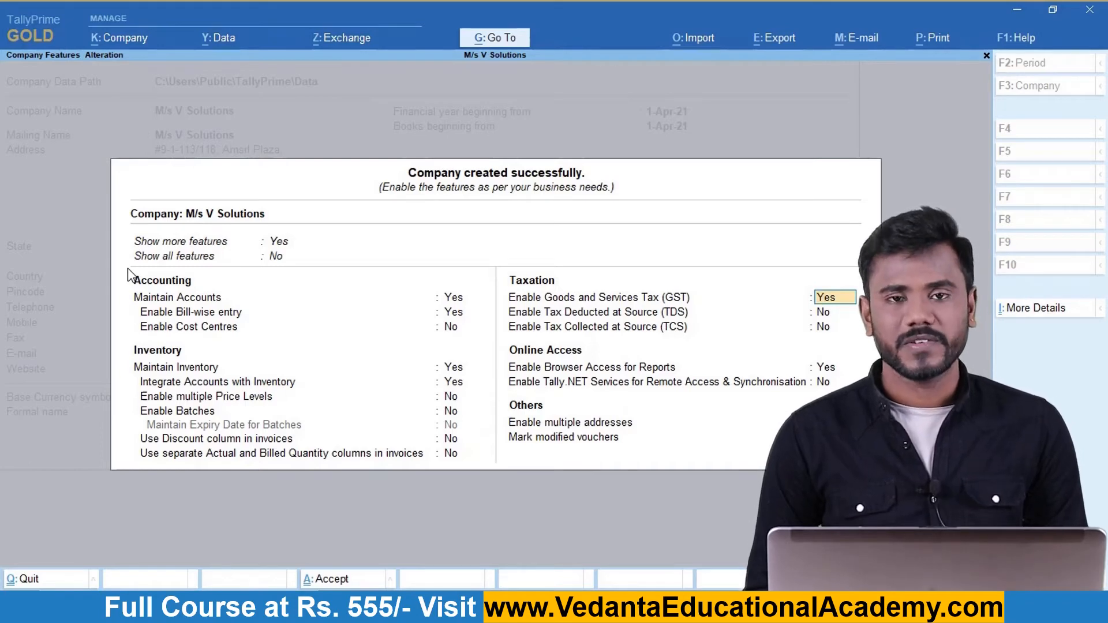
key("ctrl")
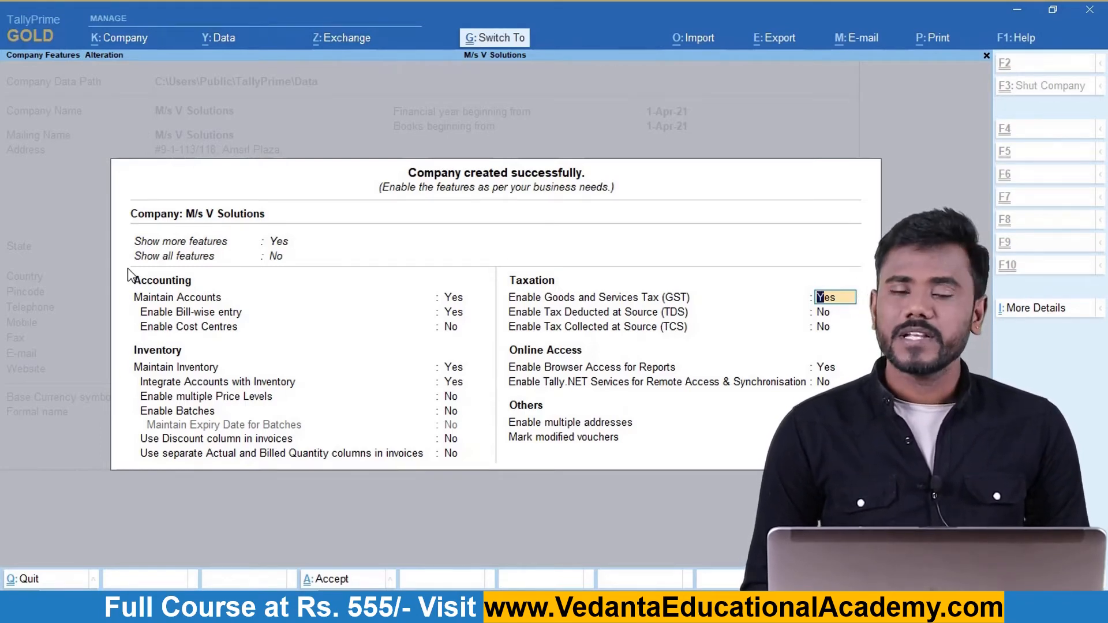
key("ctrl+a")
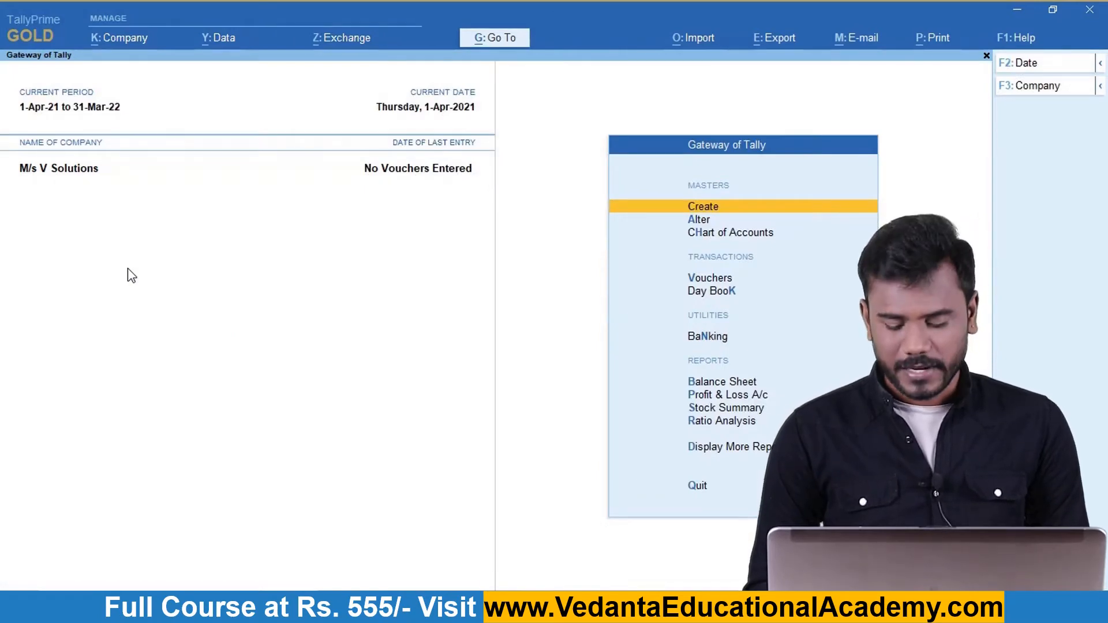
Reopen Company Features with F11 and open the Enable GST details.
key("F11")
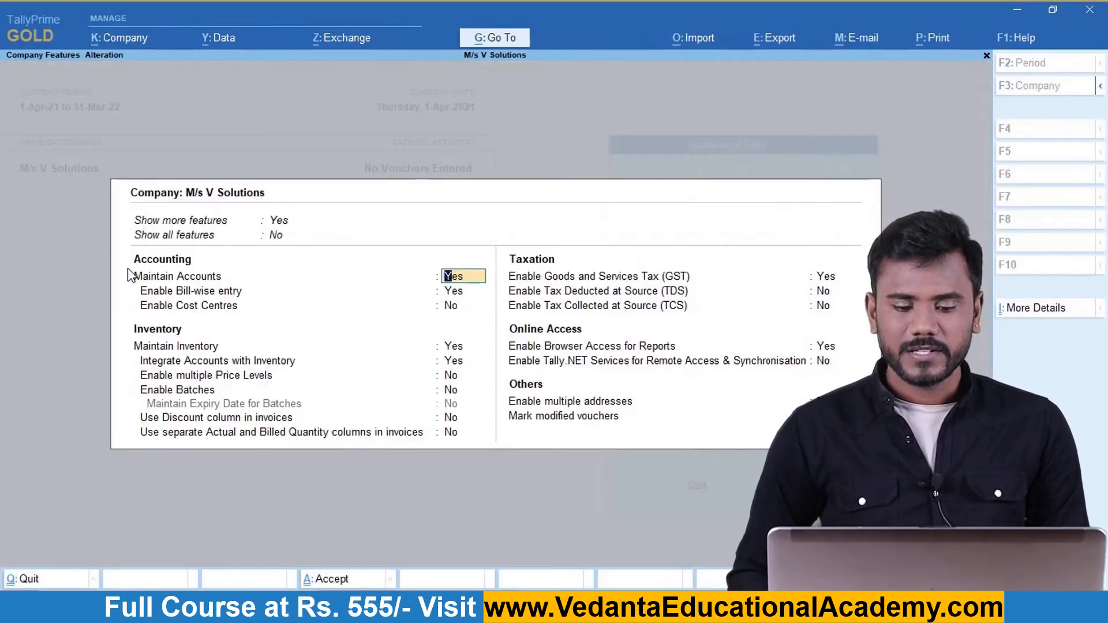
key("Down")
key("Down")
key("Down")
key("Down")
key("Down")
key("Down")
key("Down")
key("Down")
key("Down")
key("Down")
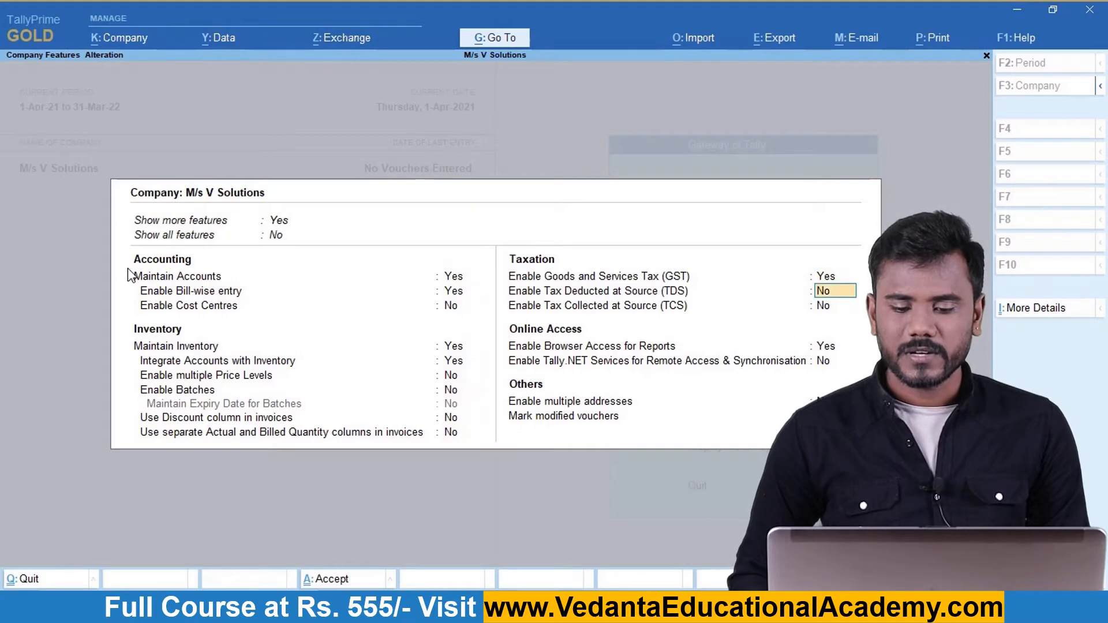
key("Up")
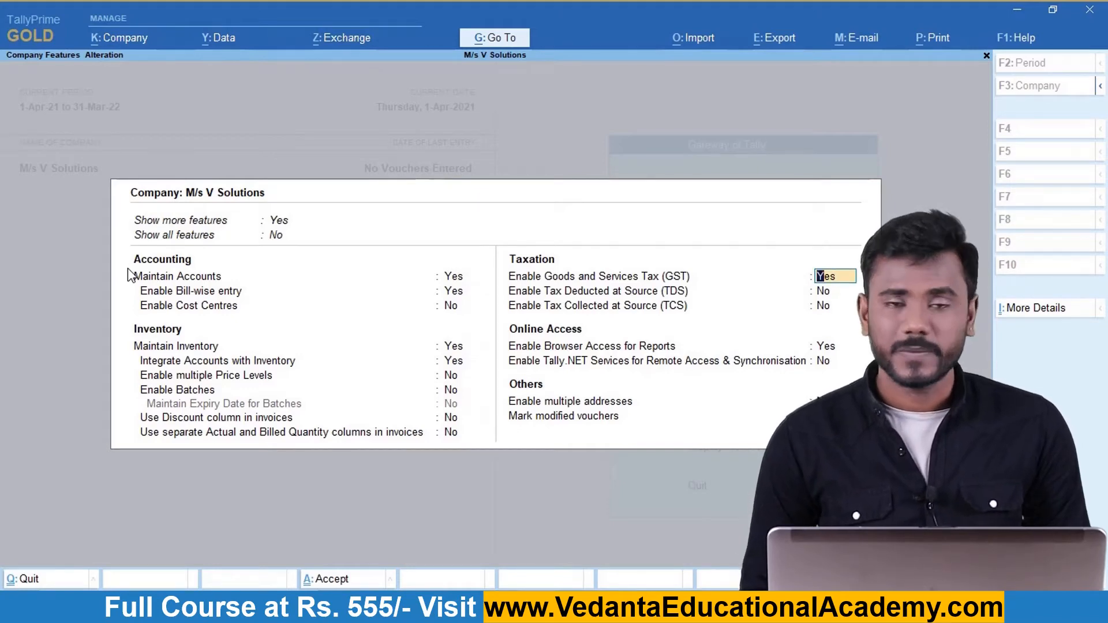
key("Return")
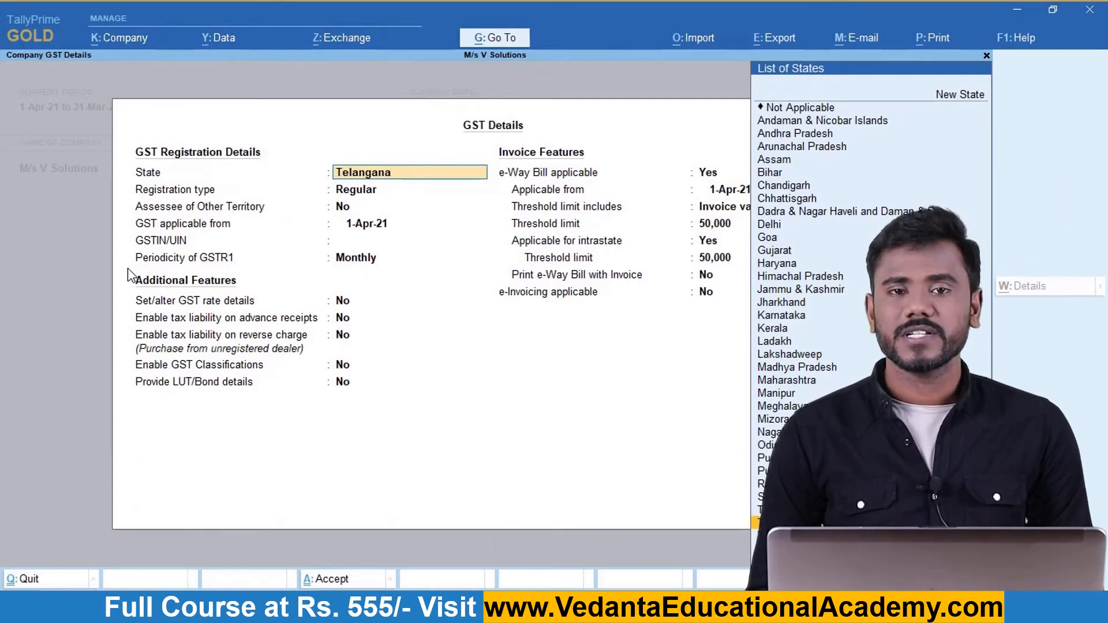
Keep state Telangana and Regular registration, enter the company's GSTIN, and save the GST details.
key("Return")
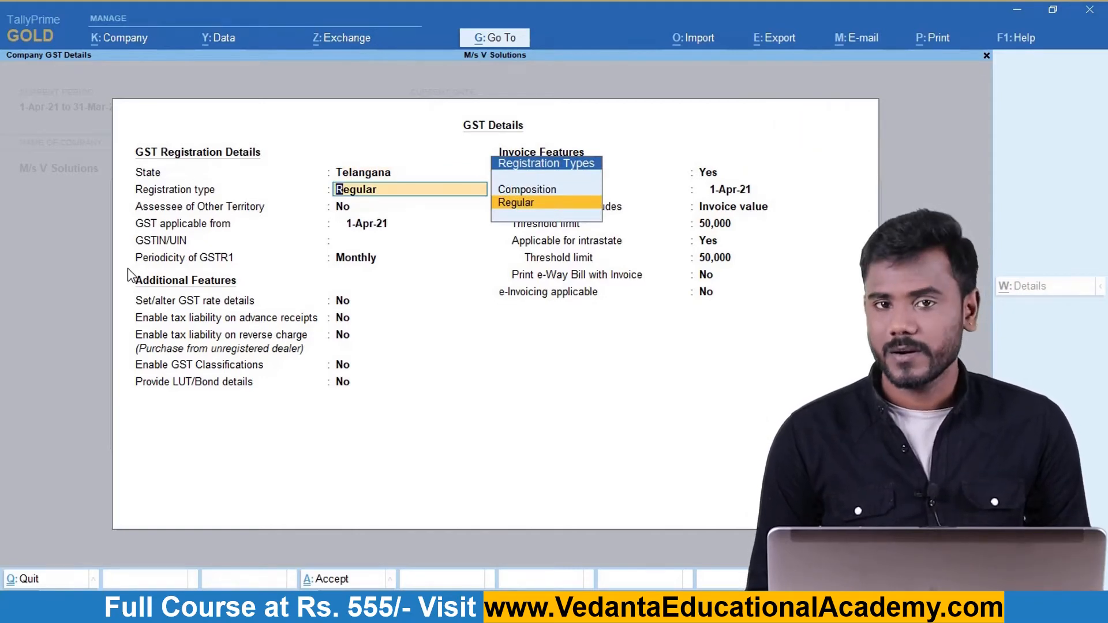
key("Return")
key("Return")
key("Return")
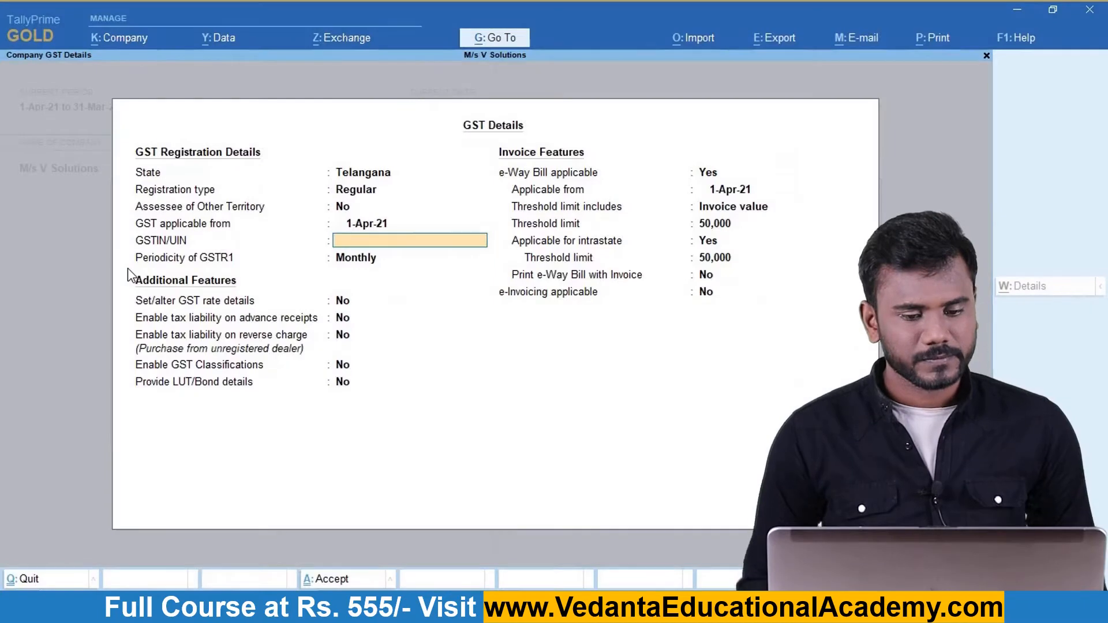
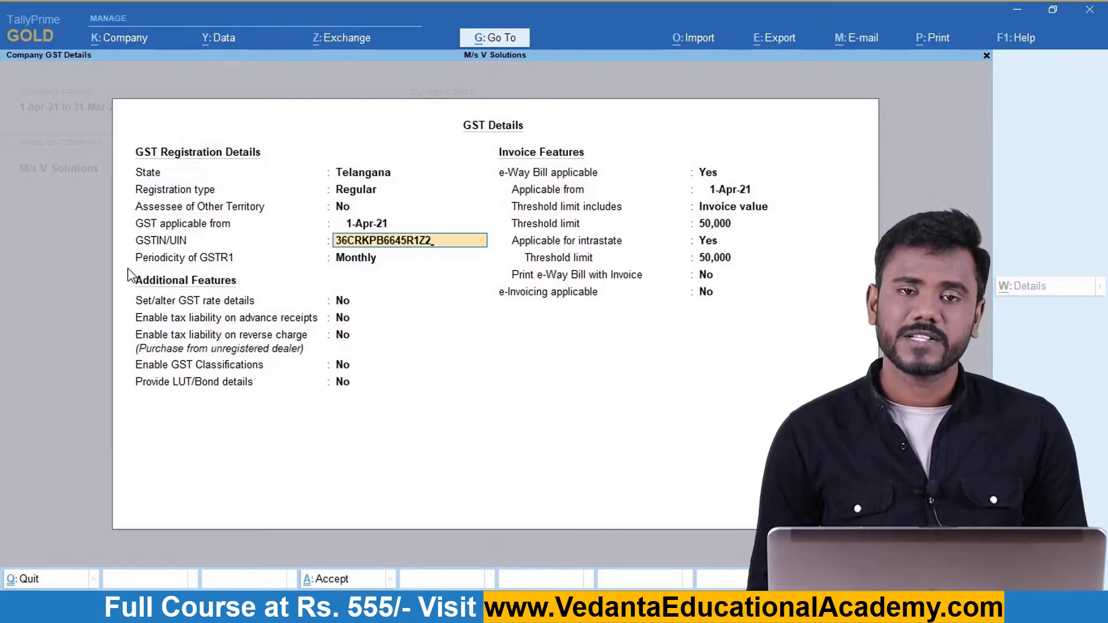
key("ctrl")
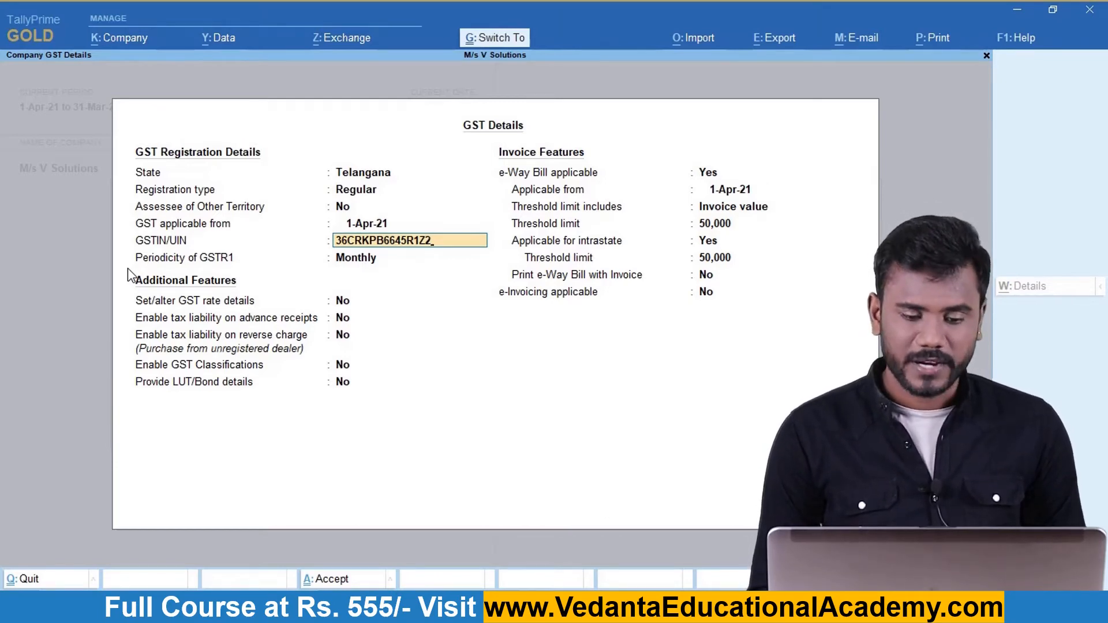
key("ctrl+a")
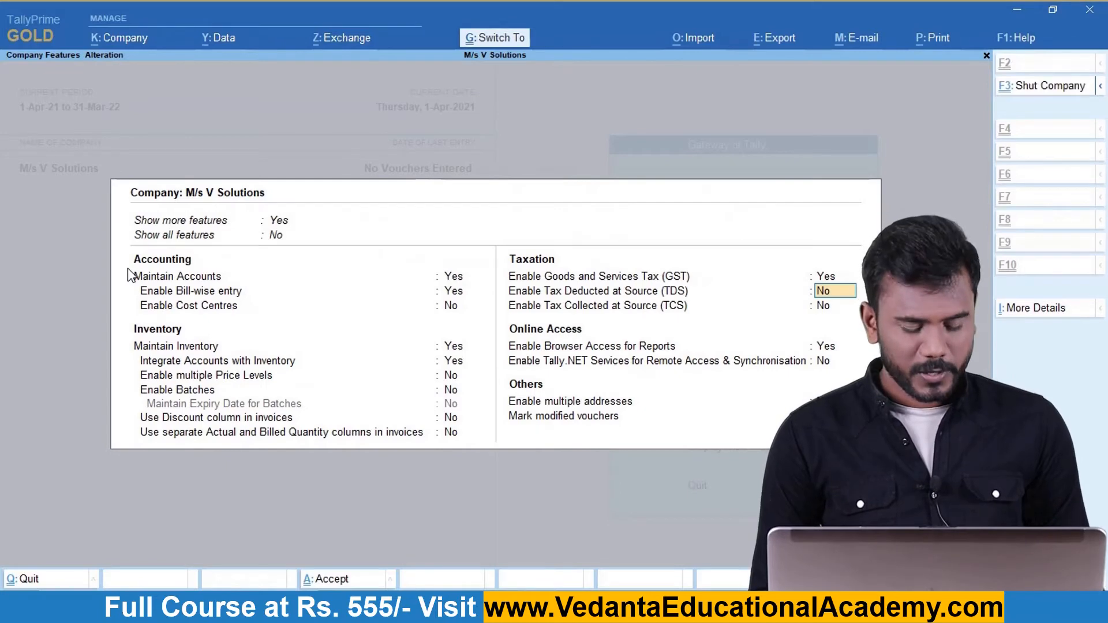
Save the GST-enabled company features and return to Create on the Gateway of Tally.
key("ctrl+a")
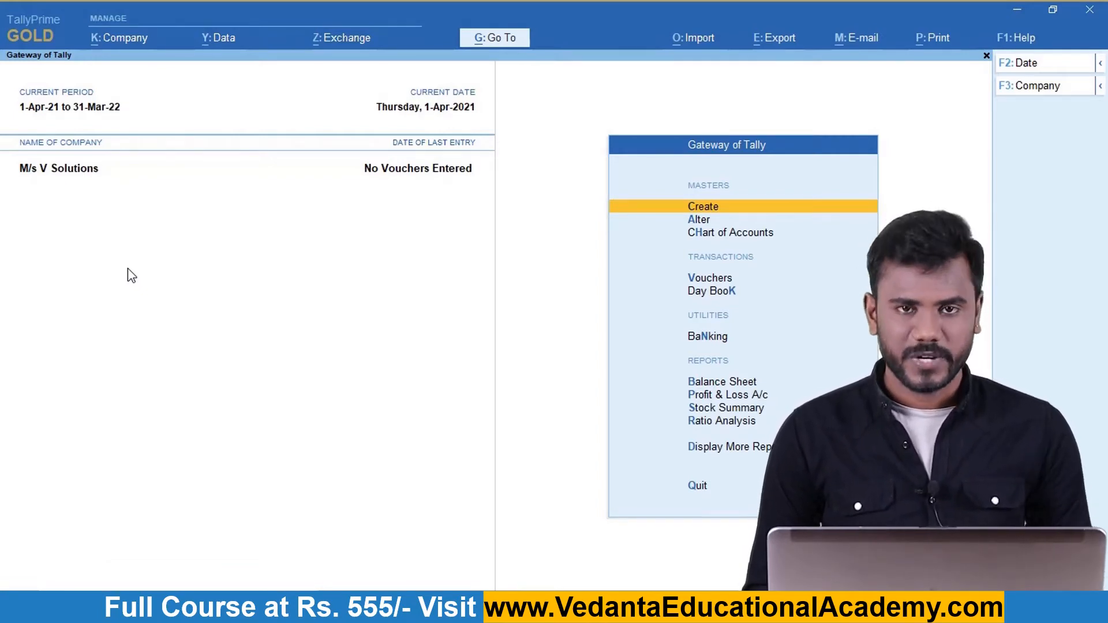
key("Down")
key("Down")
key("Down")
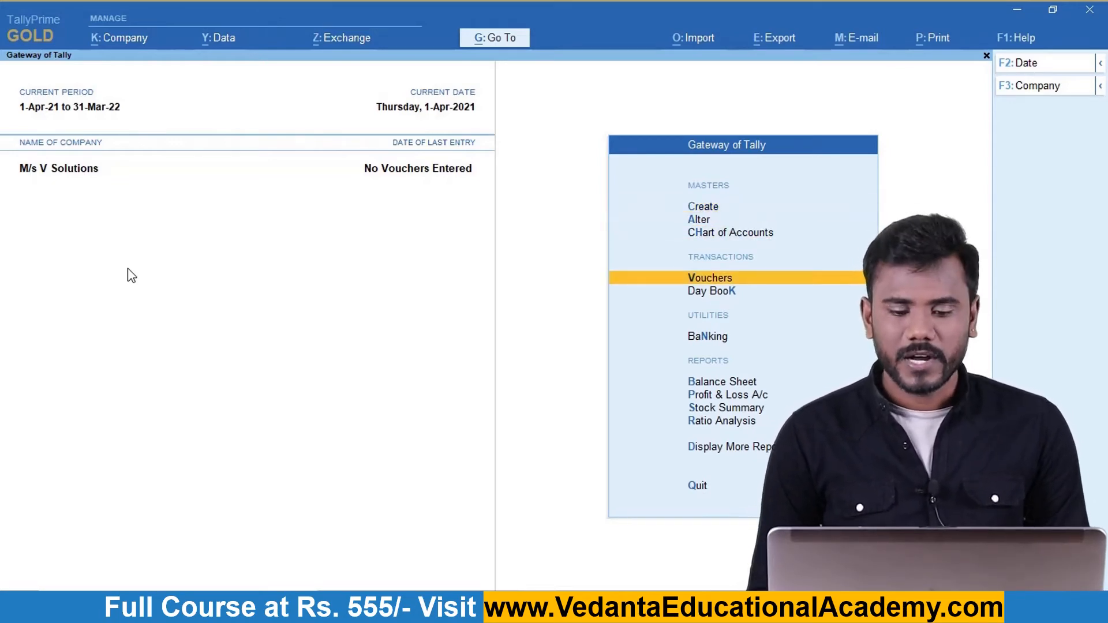
key("alt+Tab")
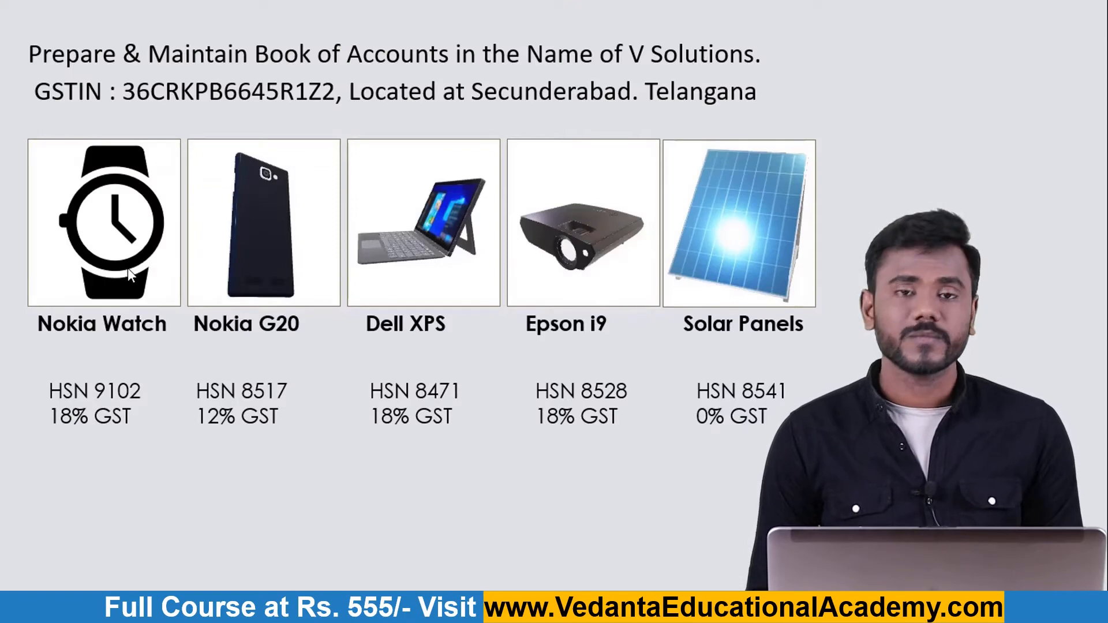
key("alt+Tab")
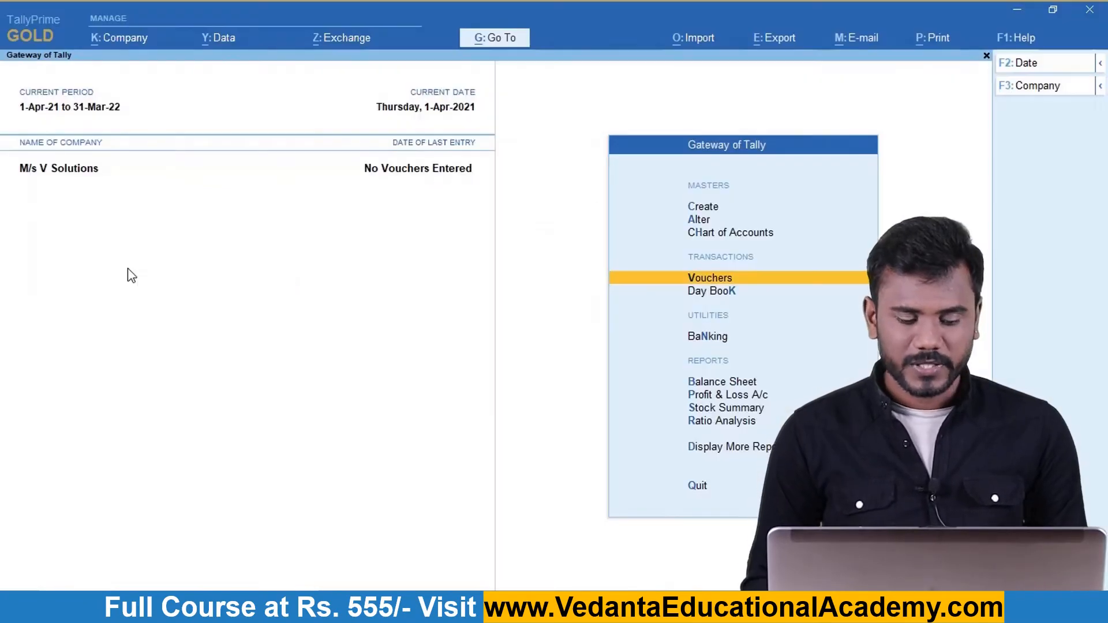
key("Up")
key("Up")
key("Up")
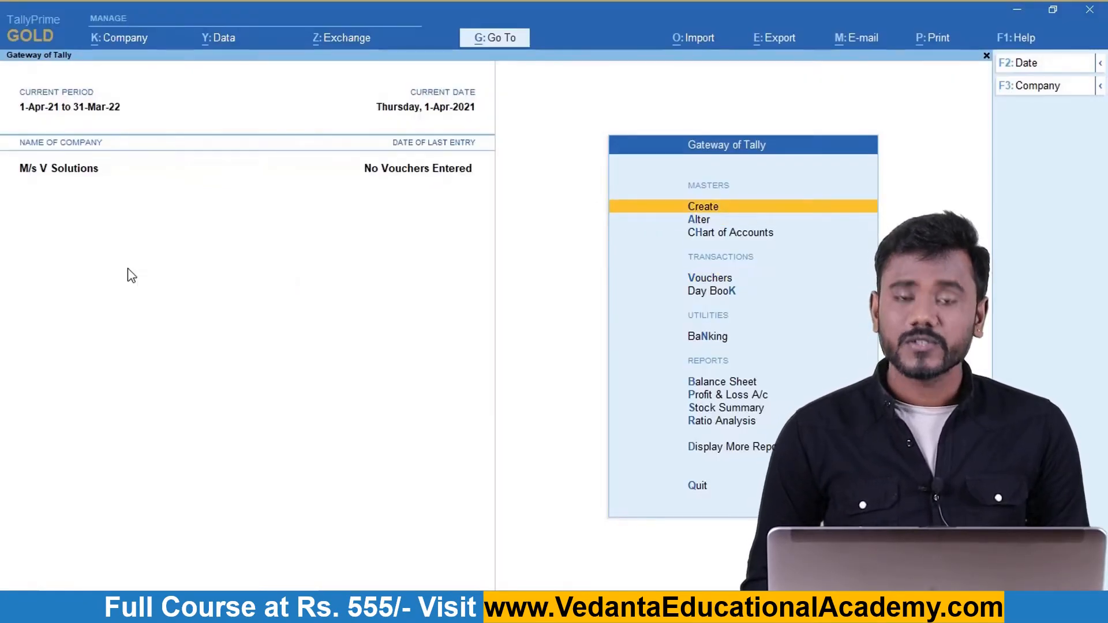
Open the List of Masters and choose Stock Item to start a new item.
key("Return")
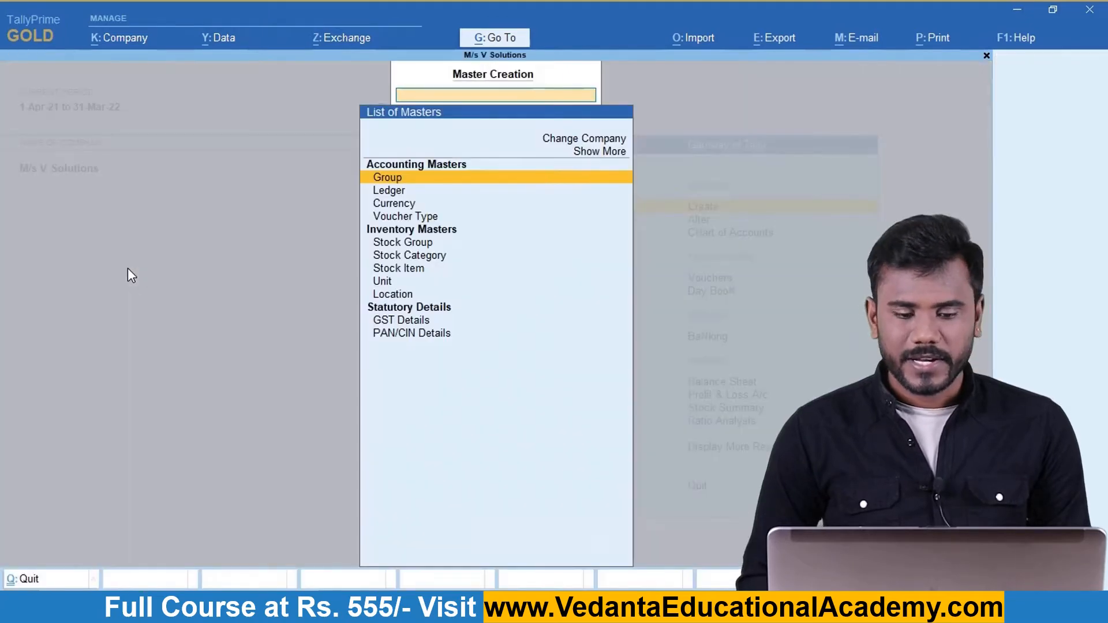
key("Down")
key("Down")
key("Down")
key("Down")
key("Down")
key("Down")
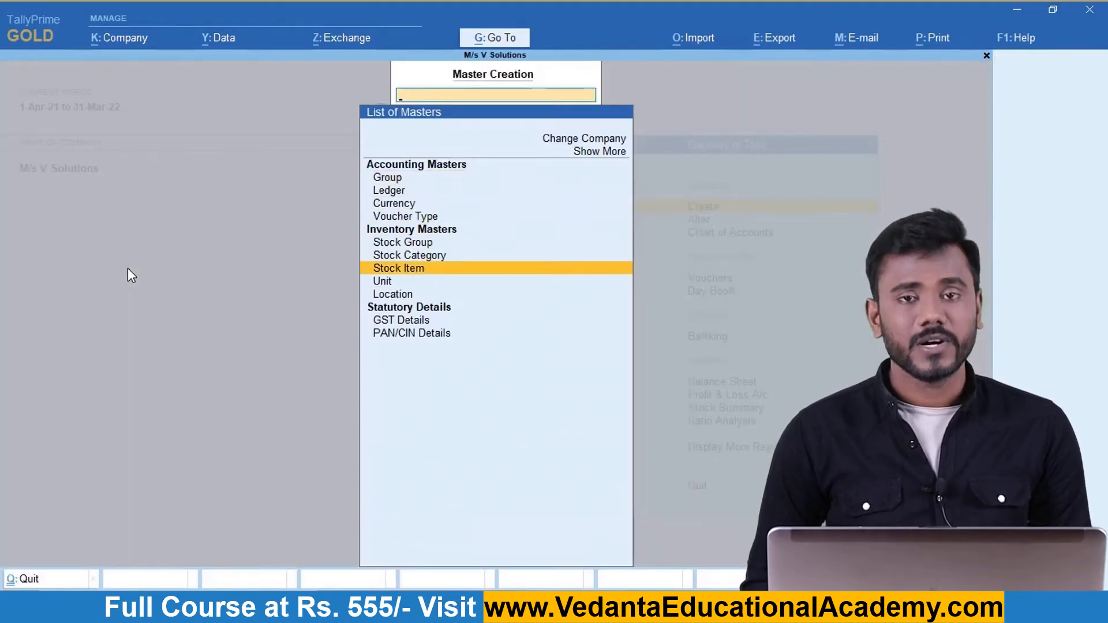
key("Up")
key("Up")
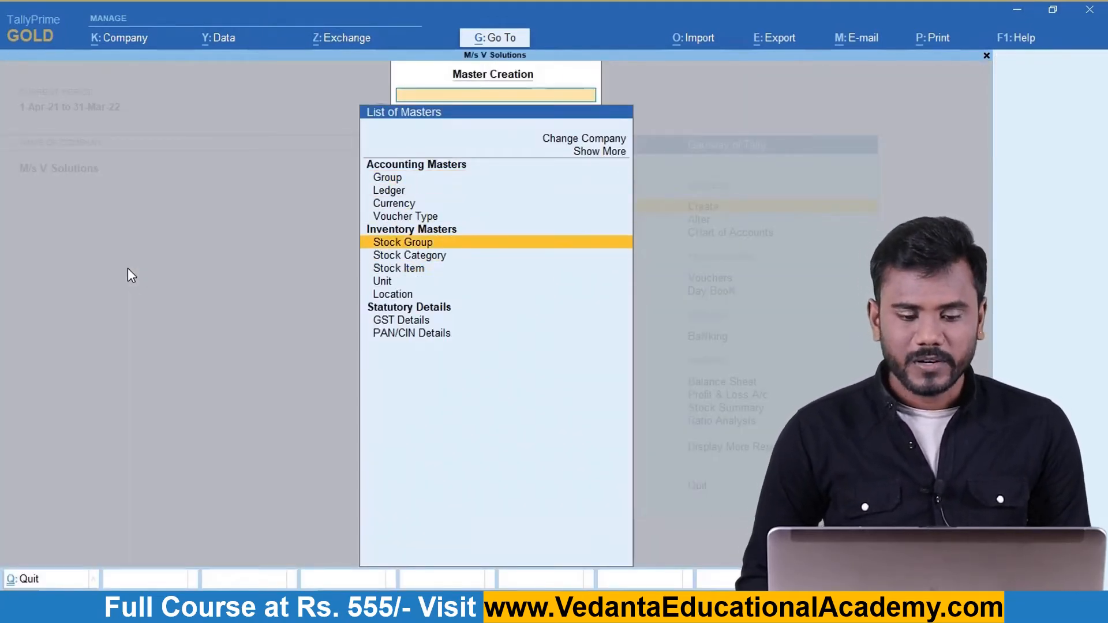
key("Down")
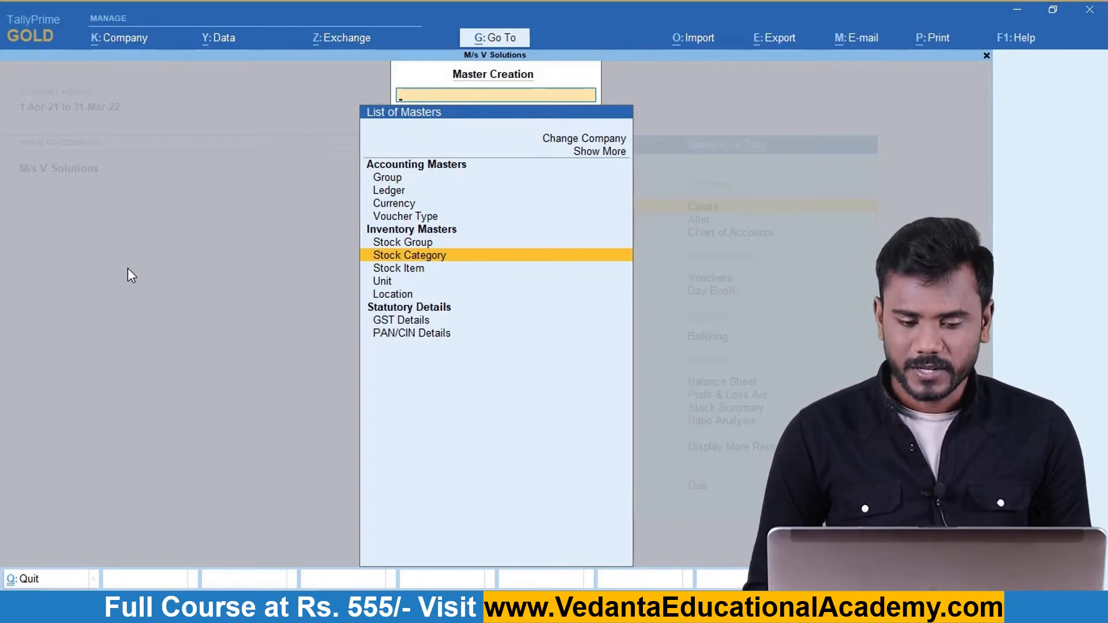
key("Up")
key("Down")
key("Up")
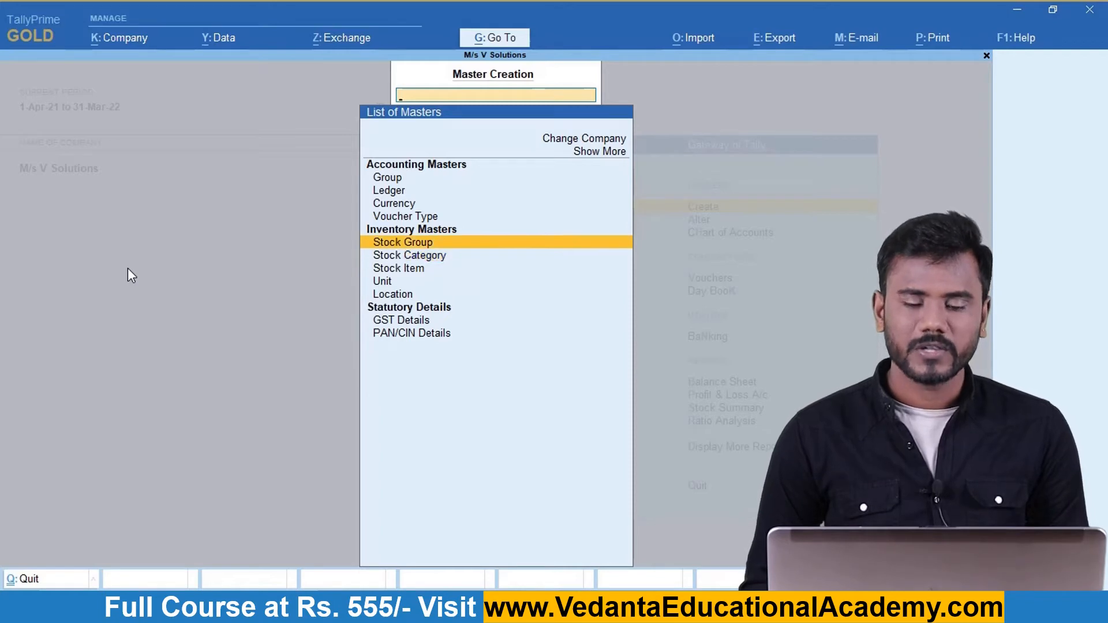
key("Down")
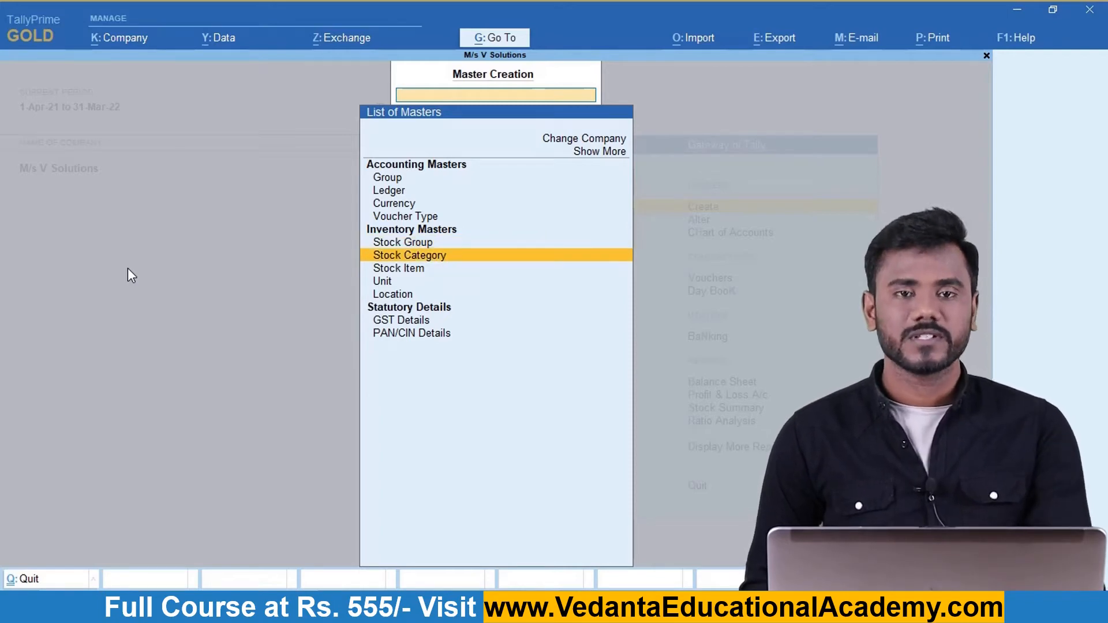
key("Down")
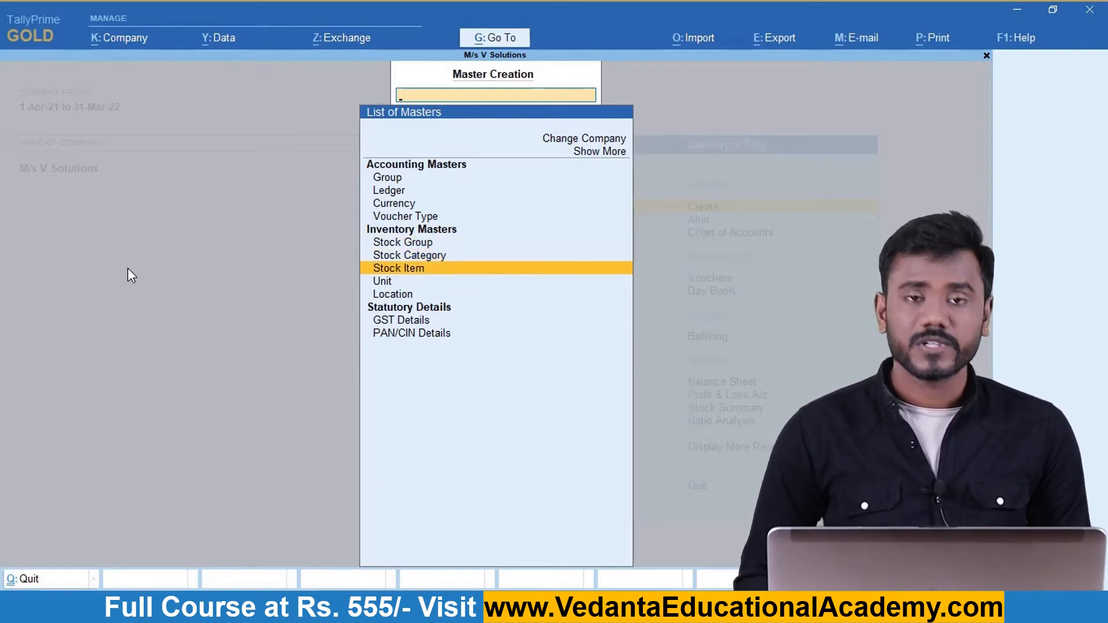
key("Return")
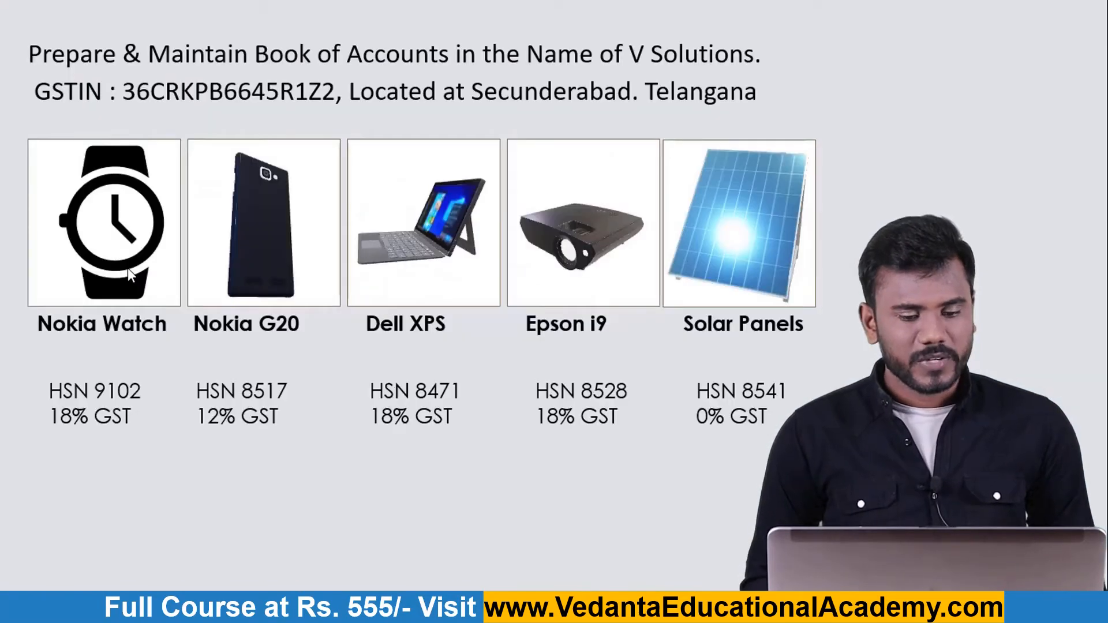
key("alt+Tab")
Name the stock item Nokia Watch, fixing a typo, and keep it under Primary.
type("No")
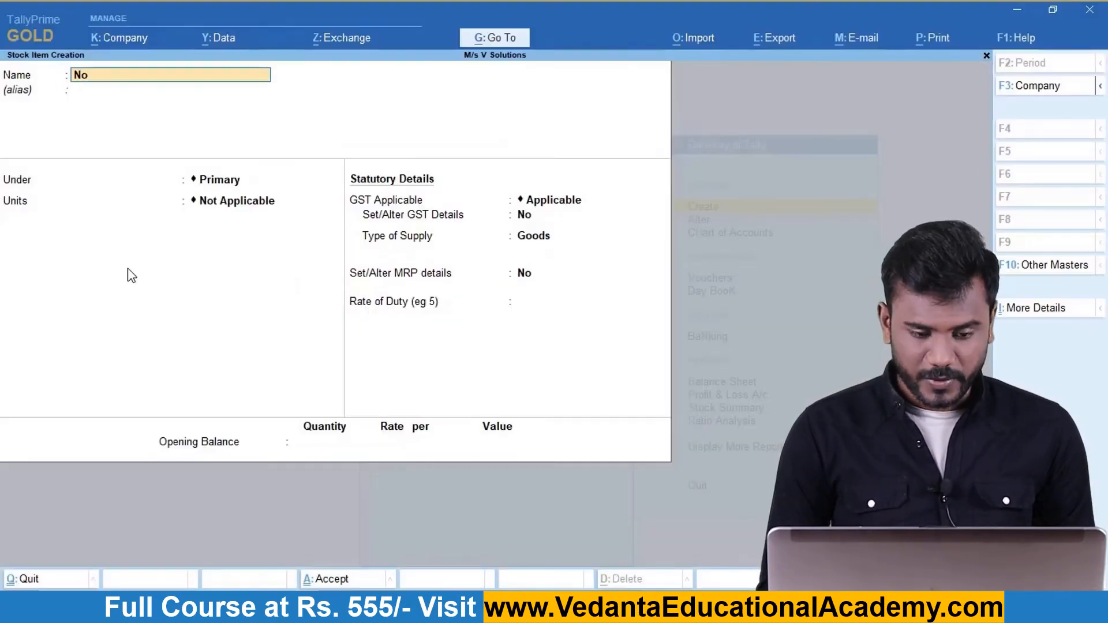
type("kia Wathc")
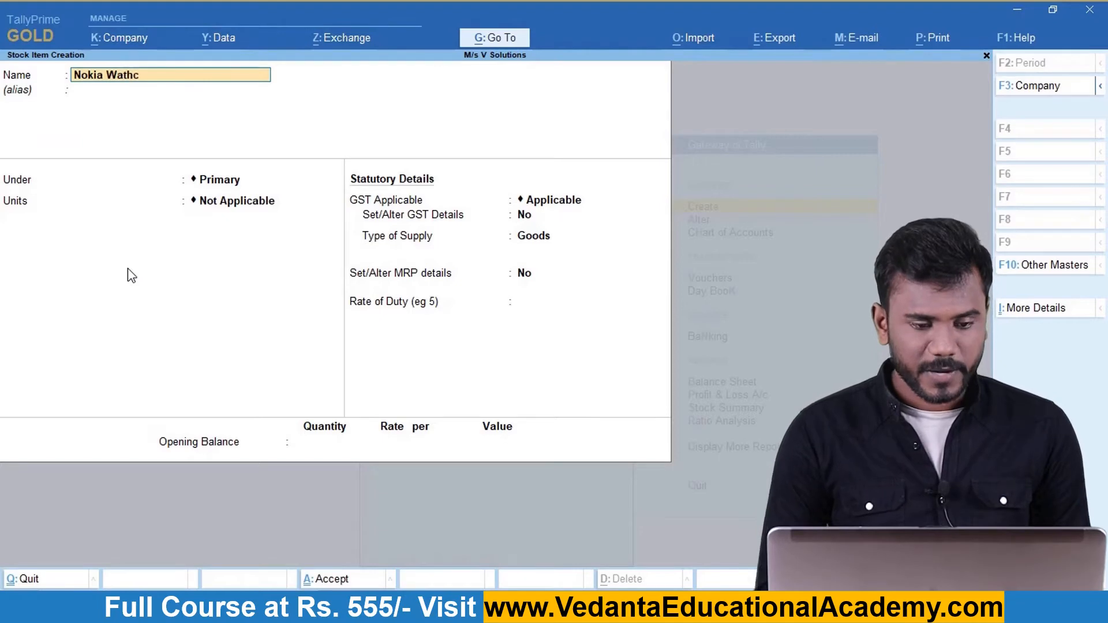
key("BackSpace")
key("BackSpace")
type("ch")
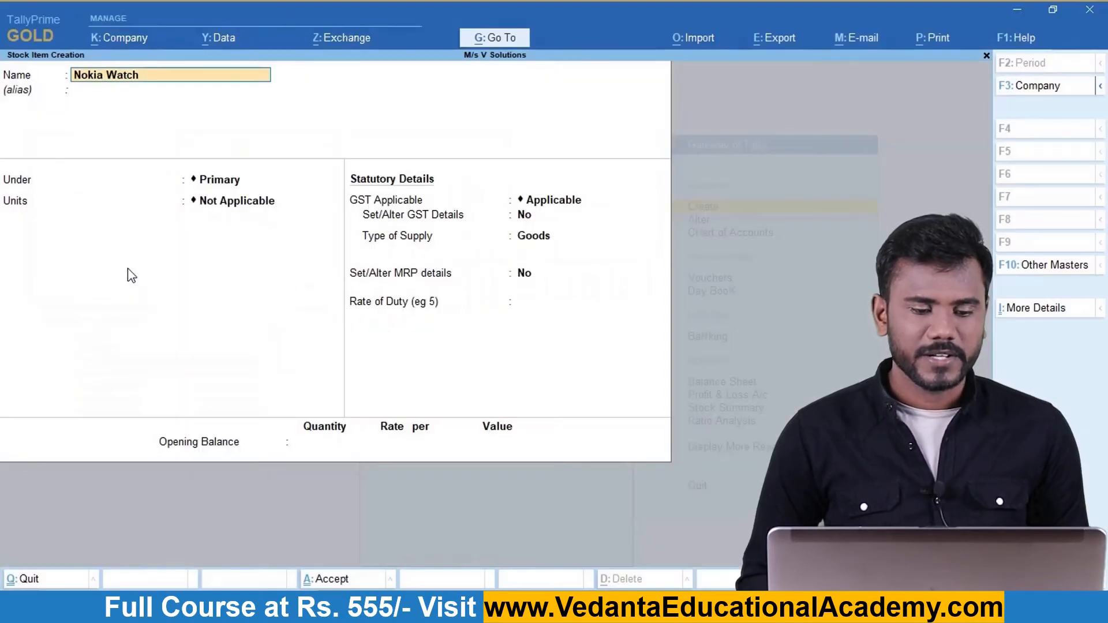
key("Return")
key("Return")
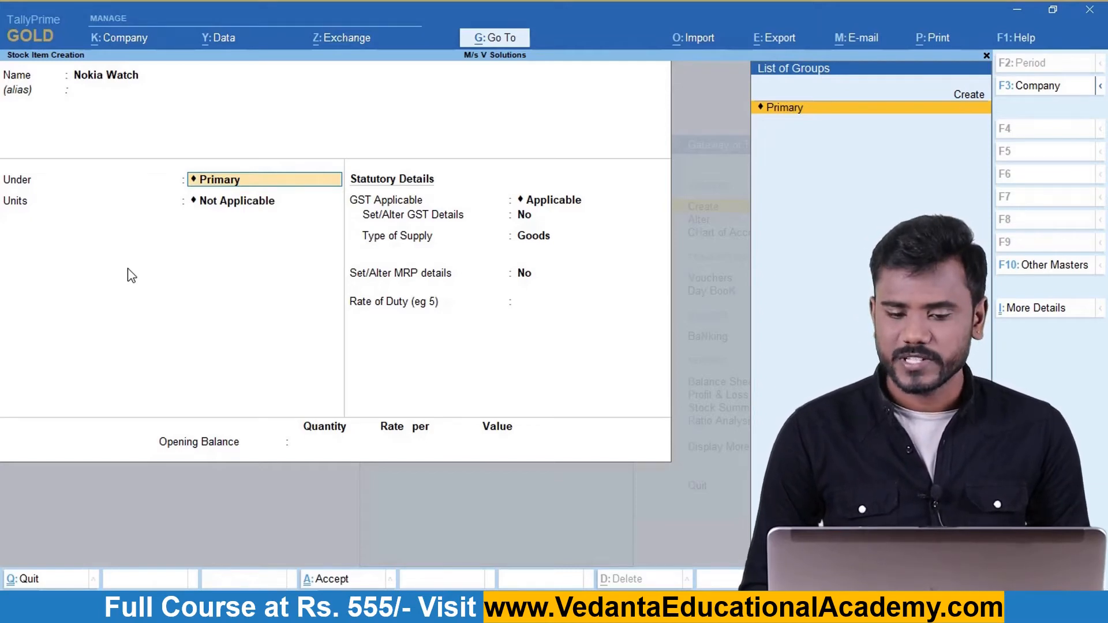
key("Return")
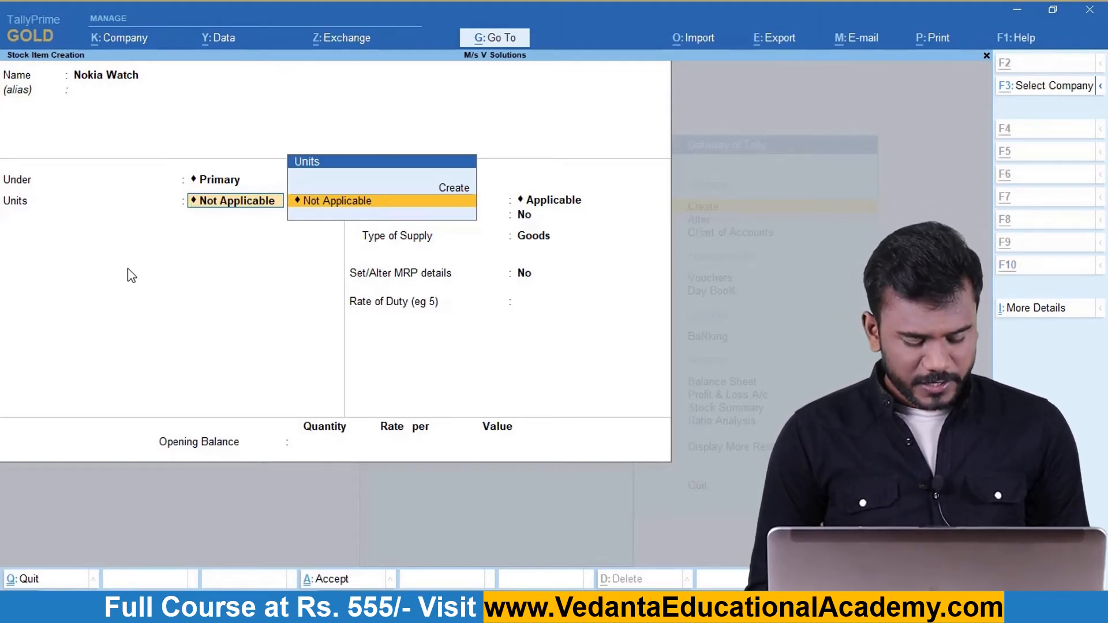
Create unit Nos with formal name Numbers, UQC NOS-NUMBERS and 0 decimal places.
key("alt+c")
type("Nos")
key("Return")
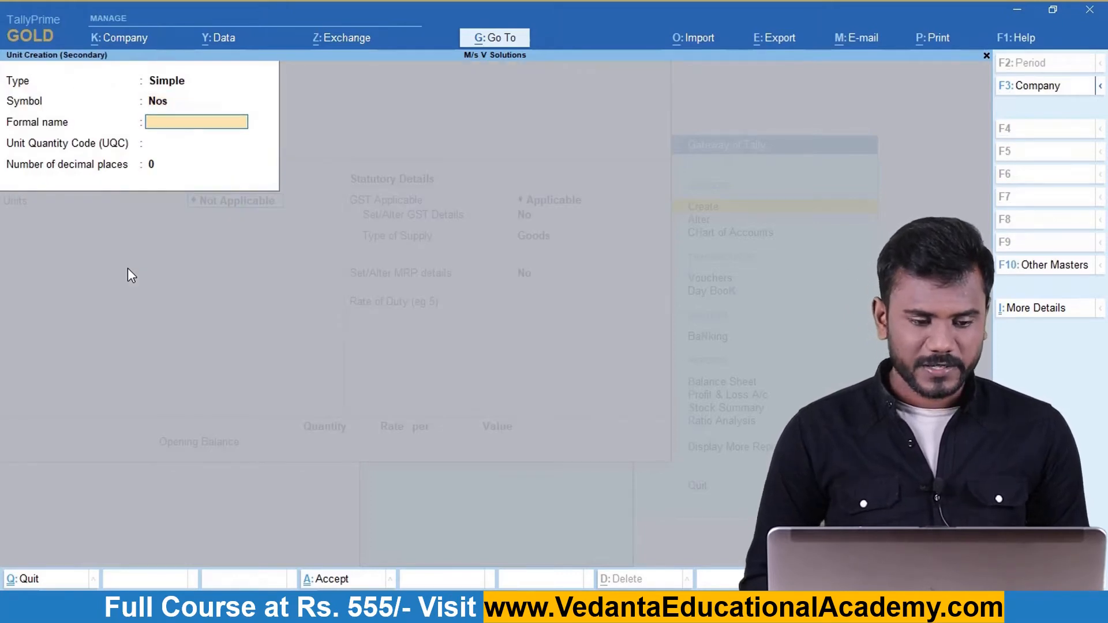
type("Numbers")
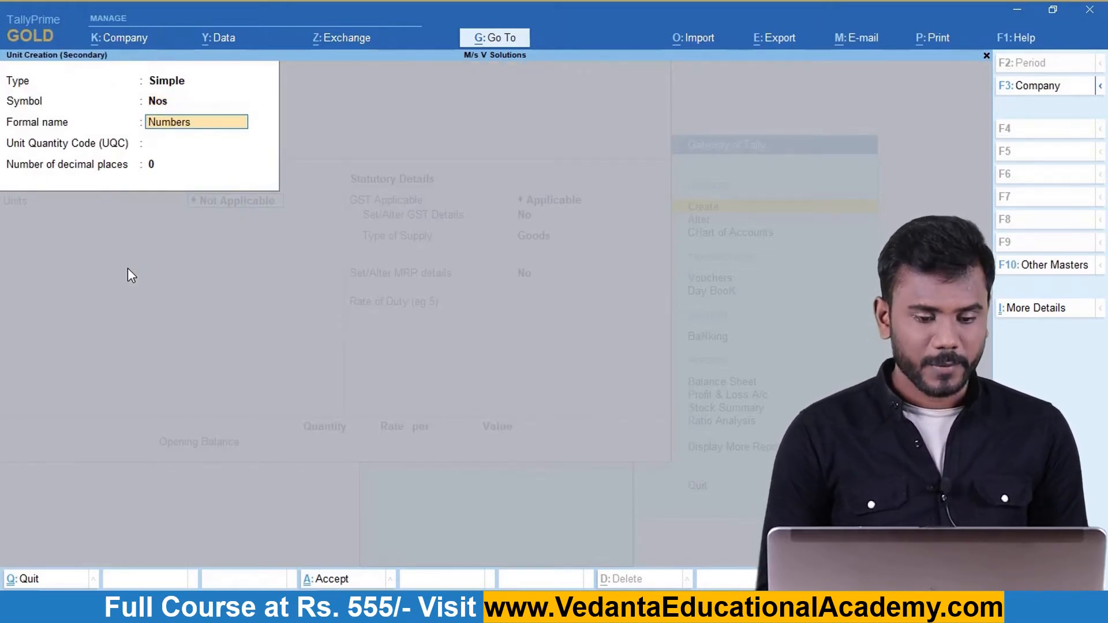
key("Return")
type("nos")
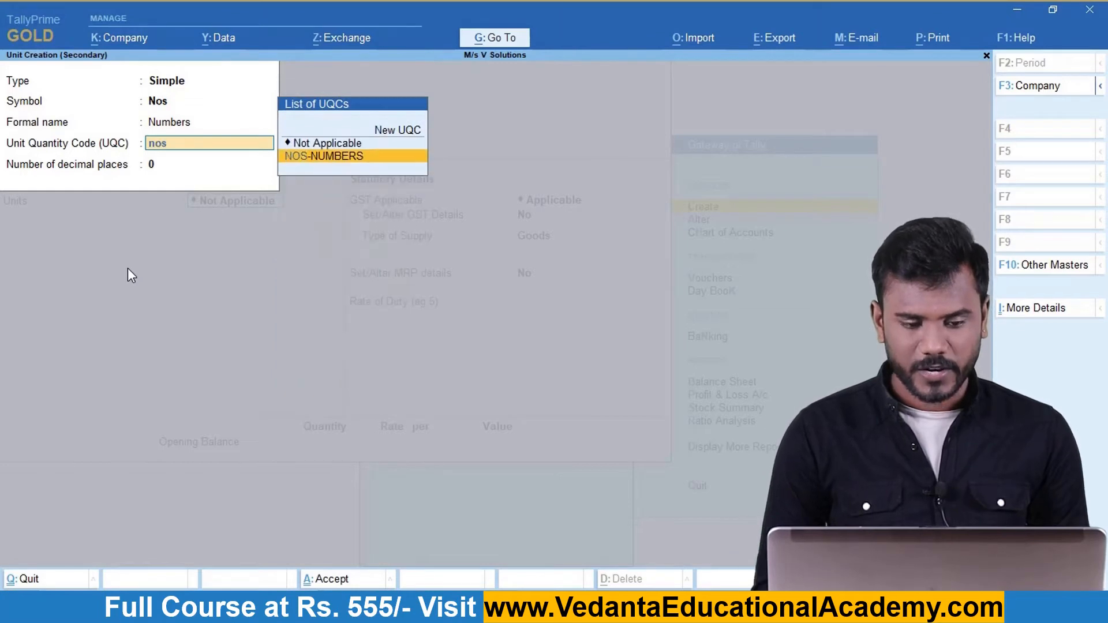
key("Return")
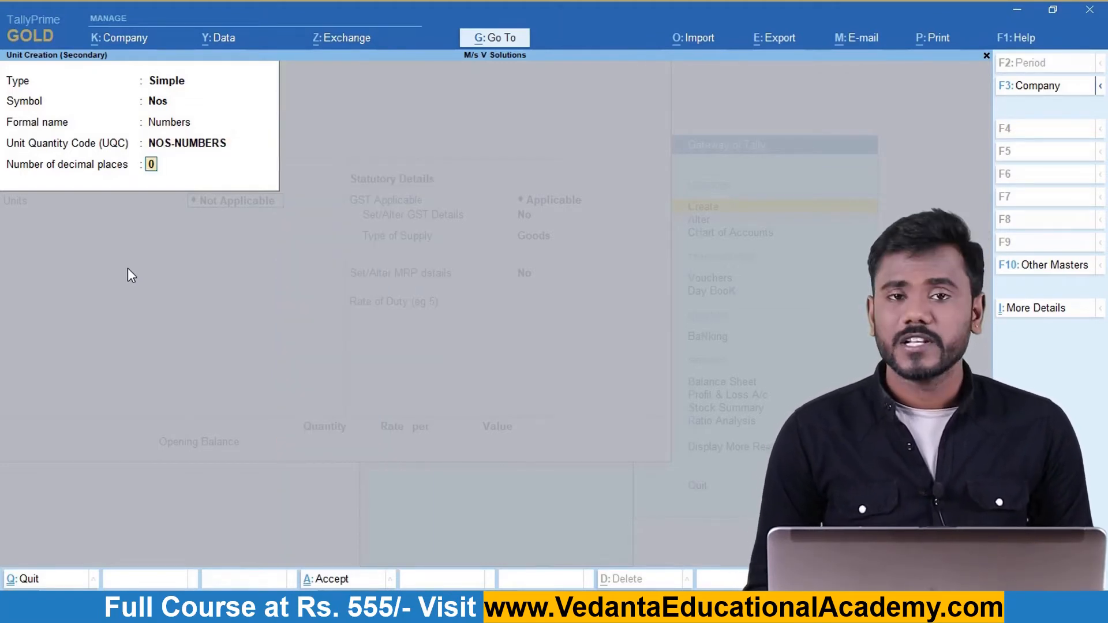
key("Return")
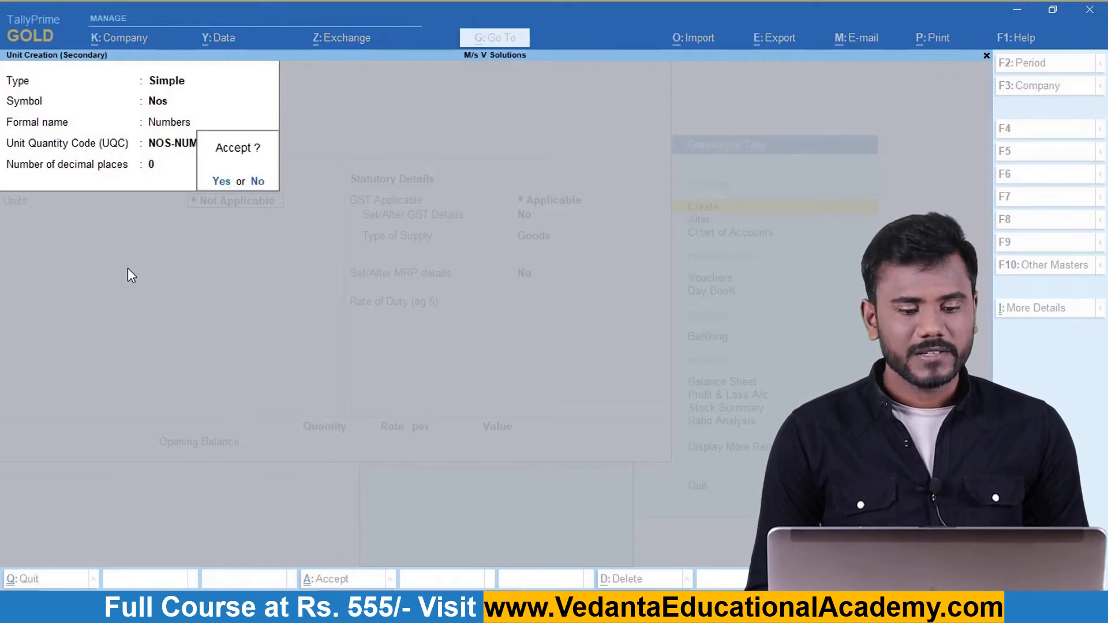
key("Return")
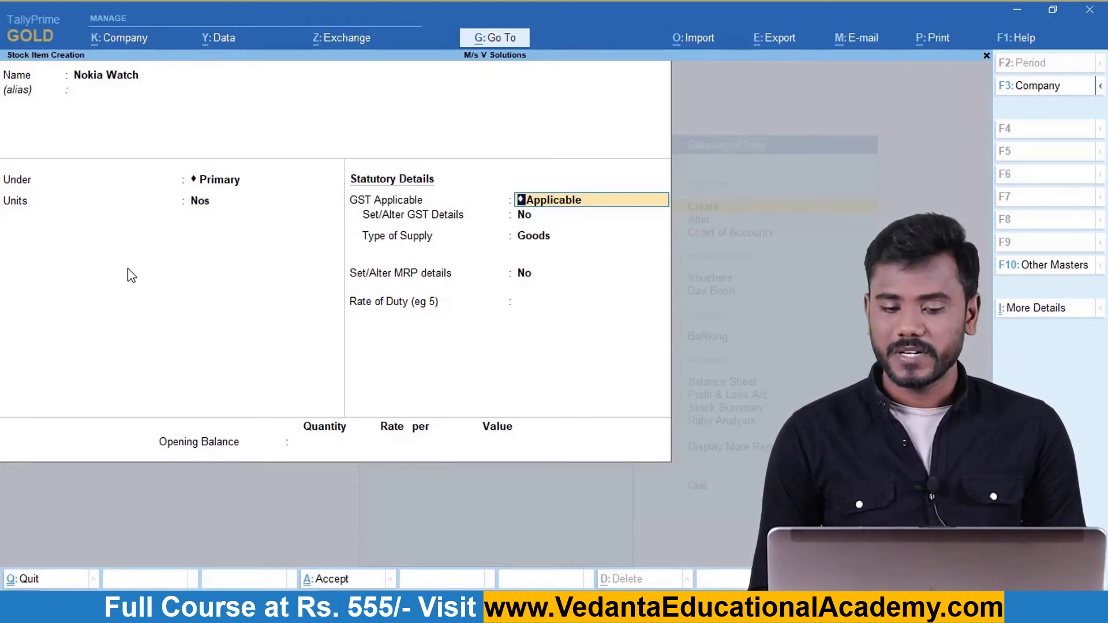
Keep Nokia Watch GST applicable and set Set/Alter GST Details to Yes.
key("Return")
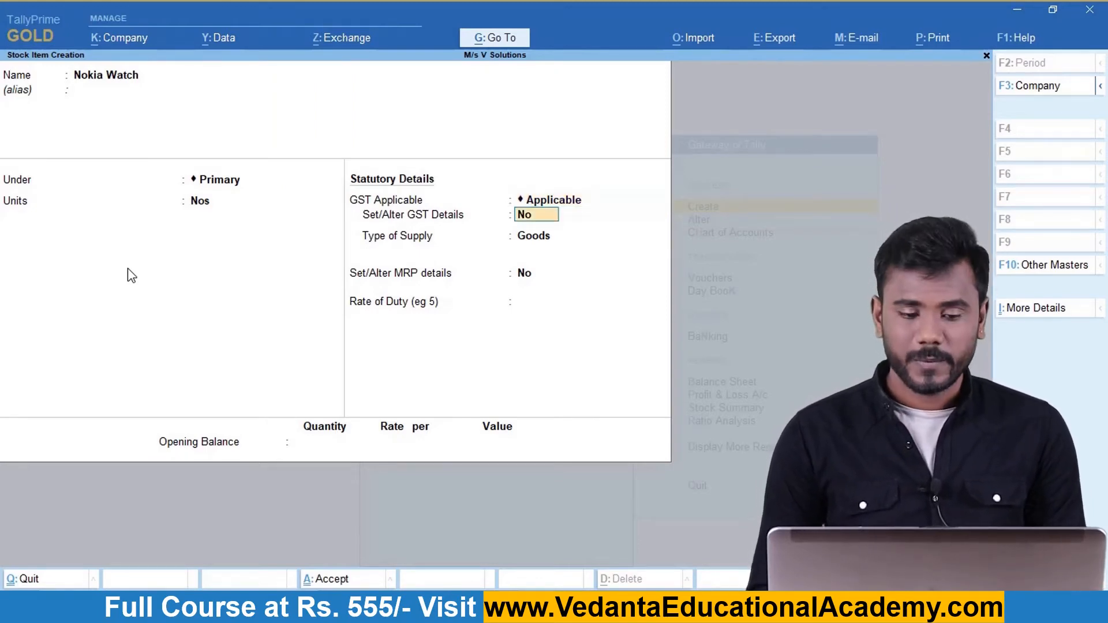
type("yes")
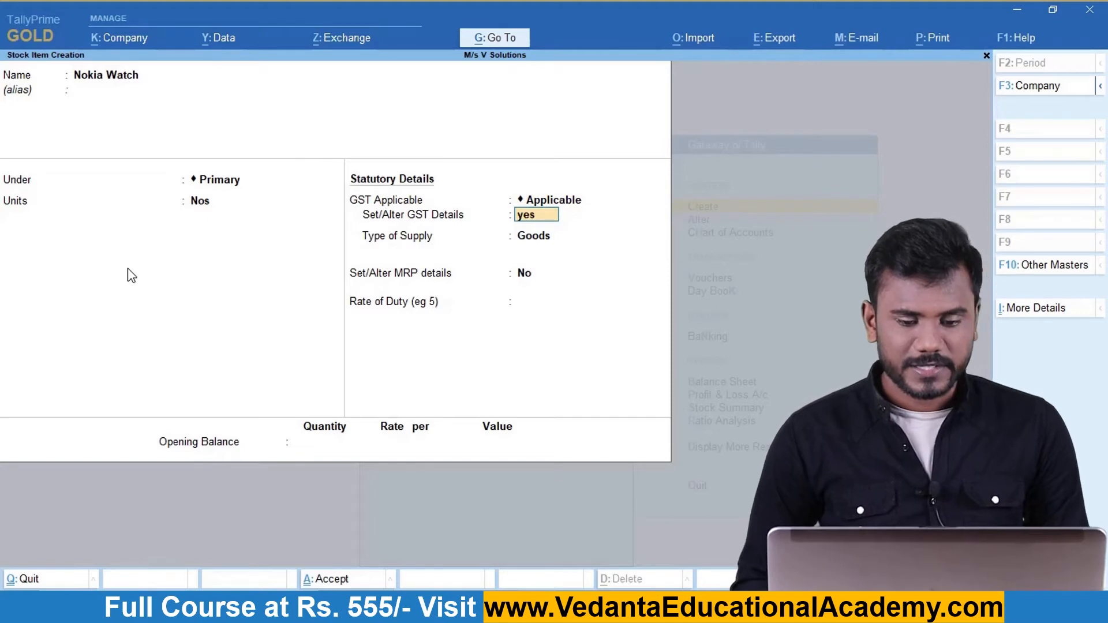
key("Return")
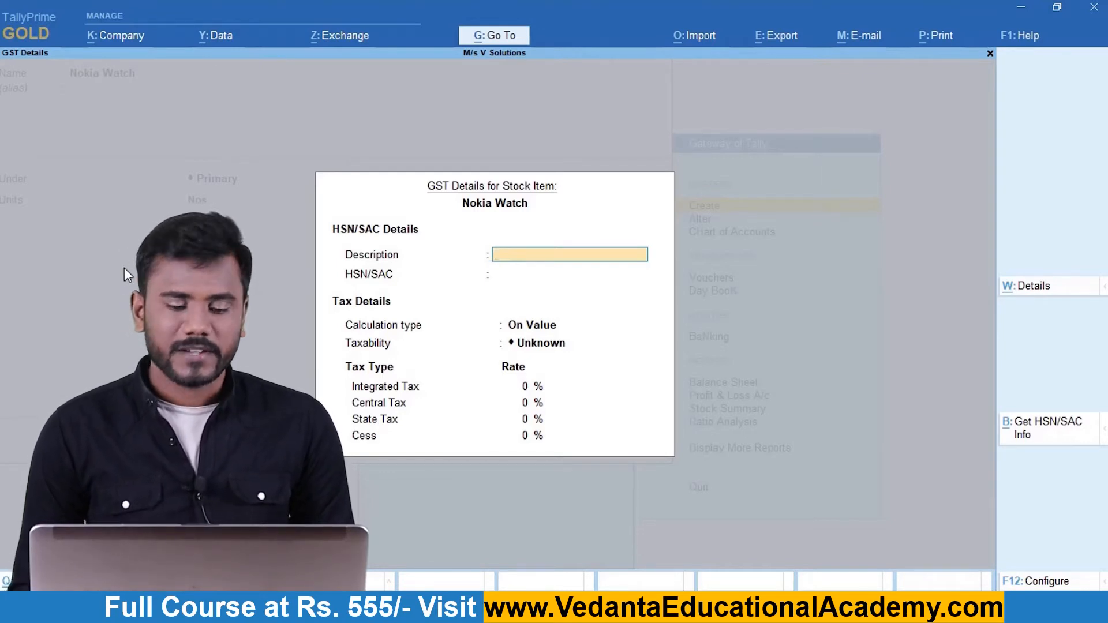
key("Return")
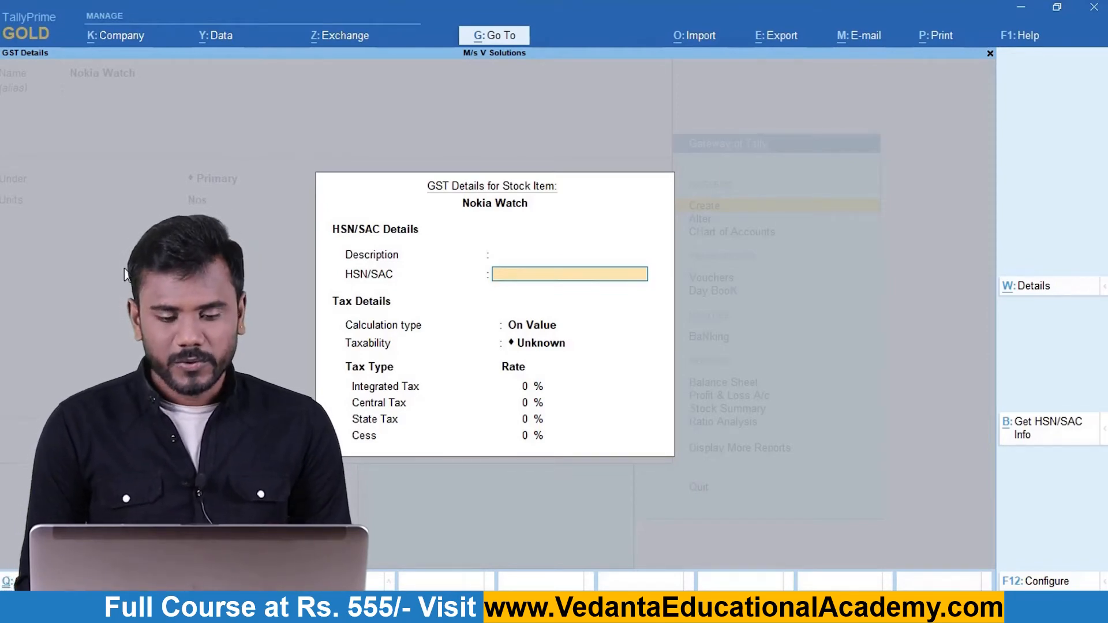
key("F12")
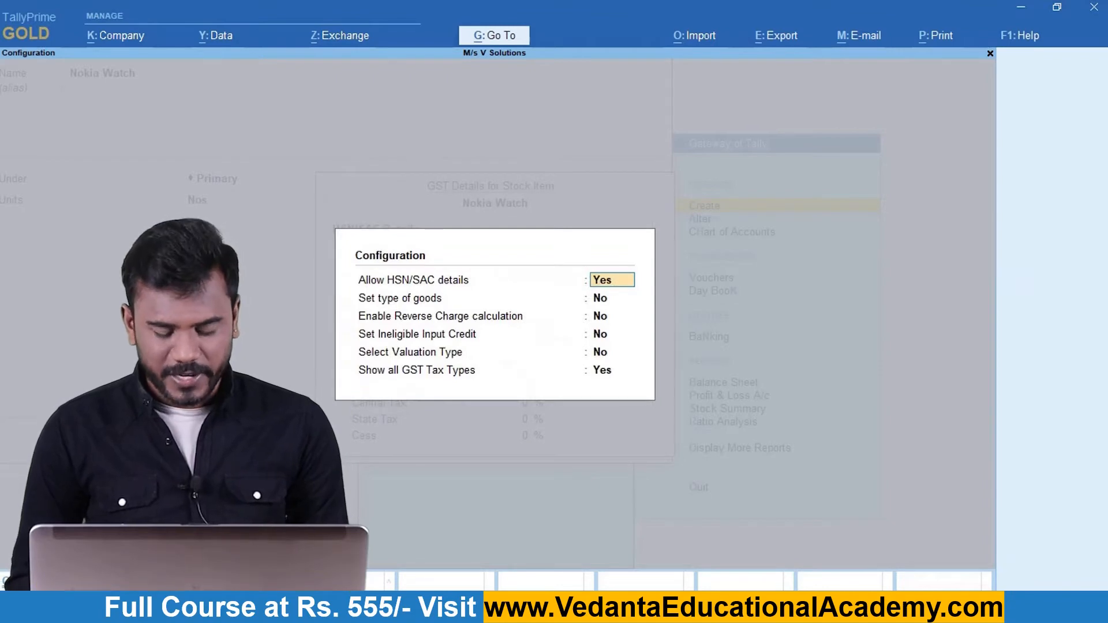
type("n")
key("Return")
key("Return")
key("Return")
key("Return")
key("Return")
type("n")
key("Return")
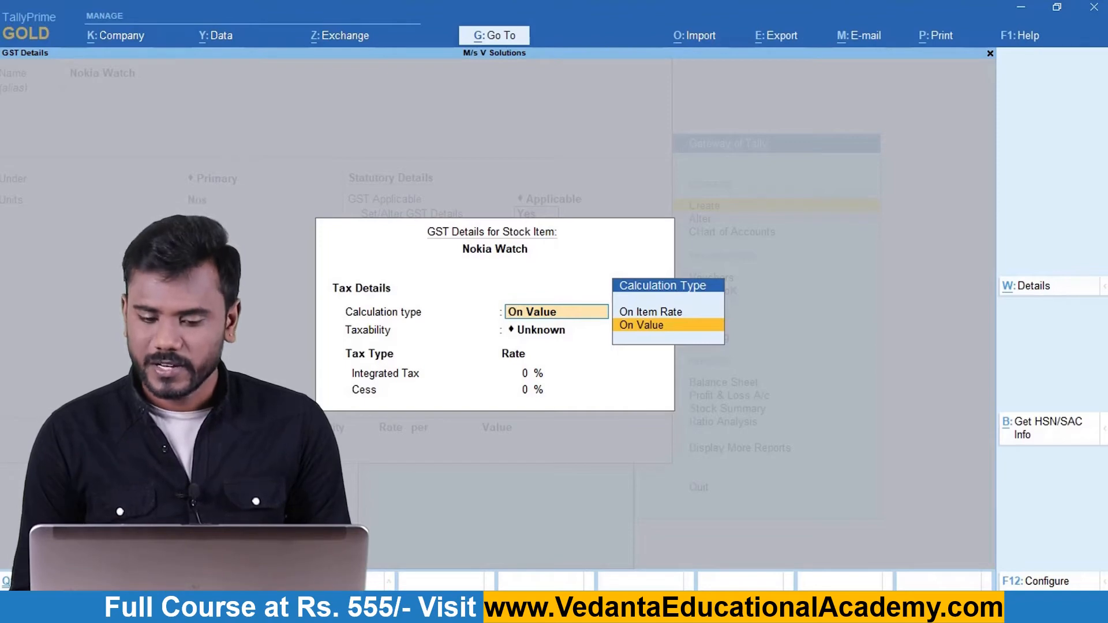
left_click(1041, 583)
type("yes")
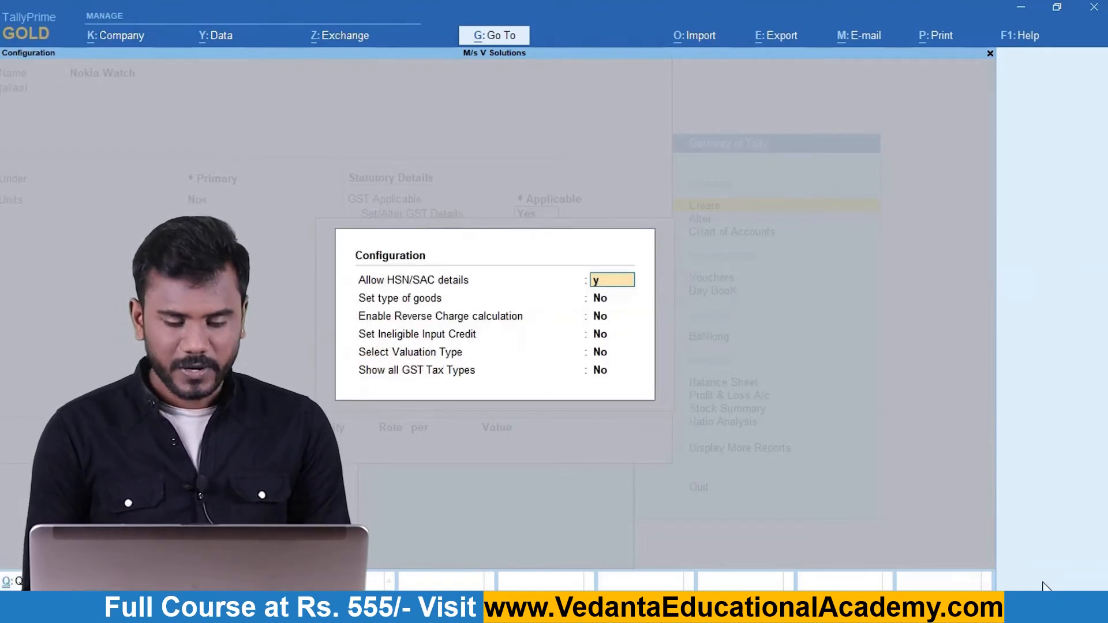
key("Return")
key("Return")
key("Return")
key("Return")
key("Return")
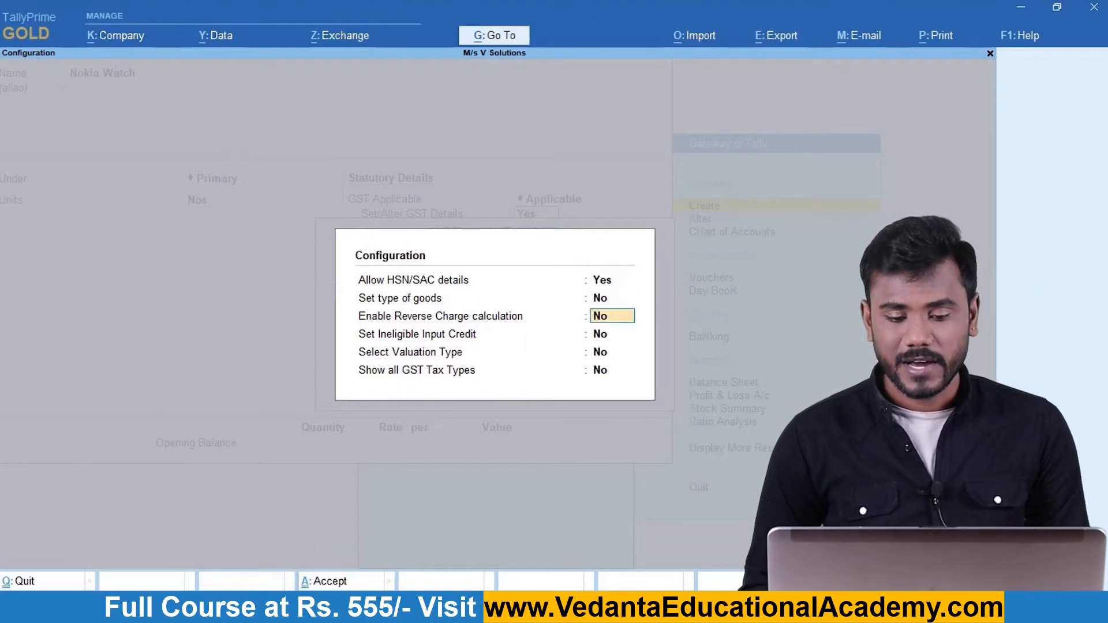
type("yes")
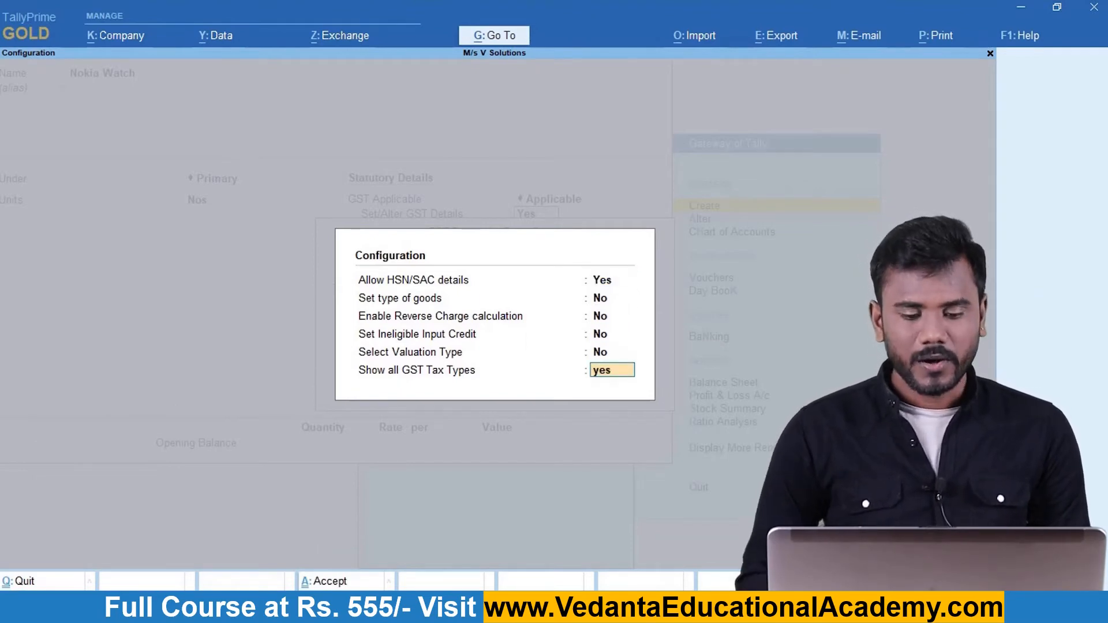
key("Return")
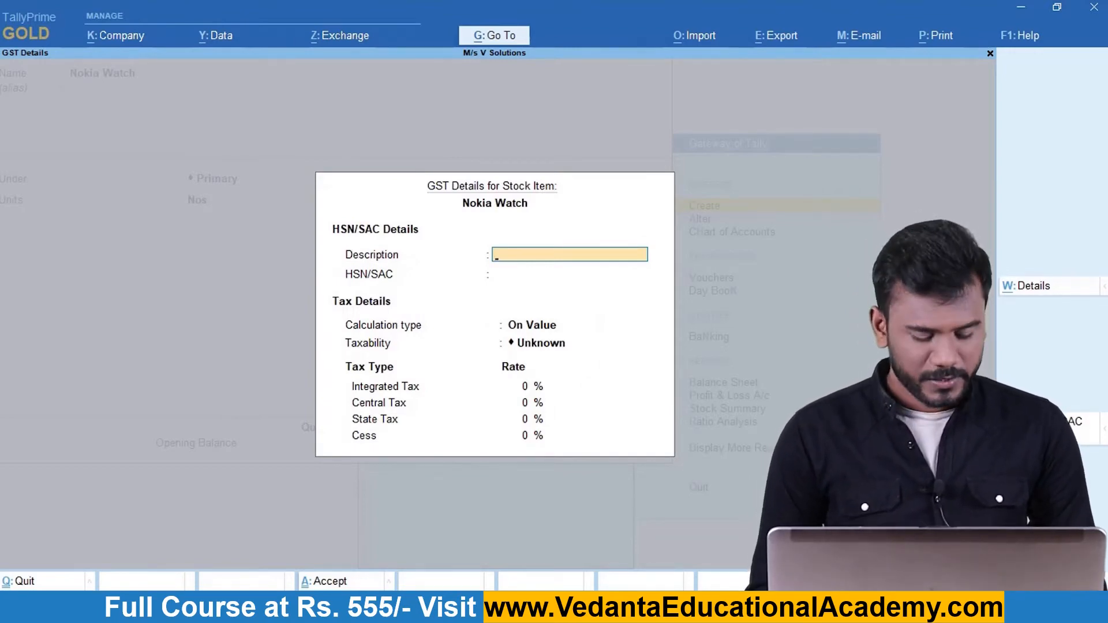
Enter the GST description Nokia Watch and begin the HSN/SAC code 9102.
type("Nokia")
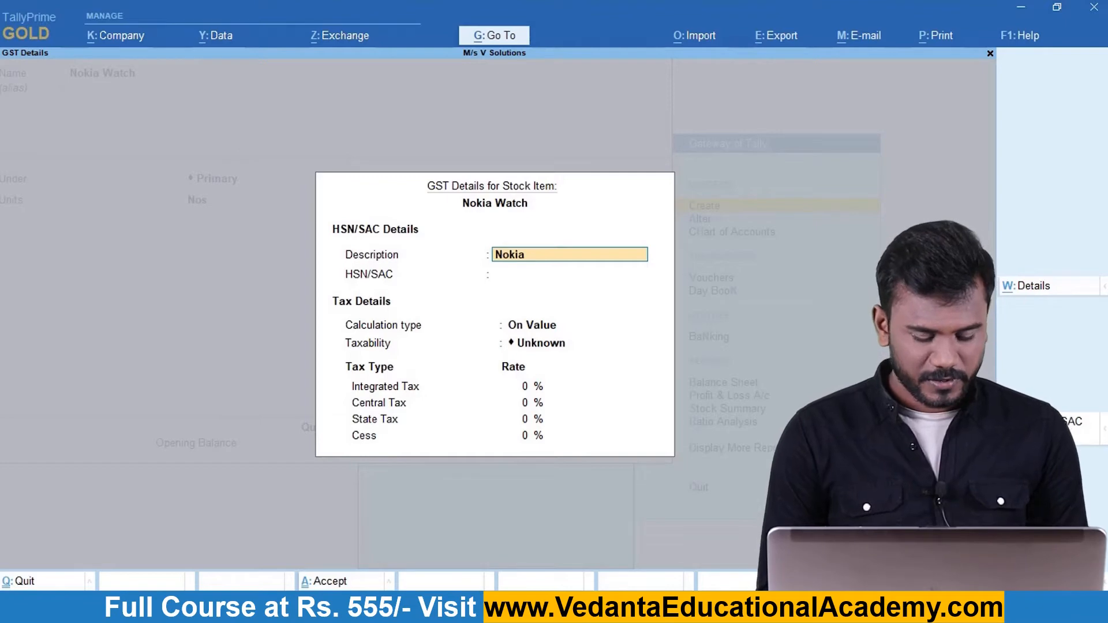
type(" Watch")
key("Return")
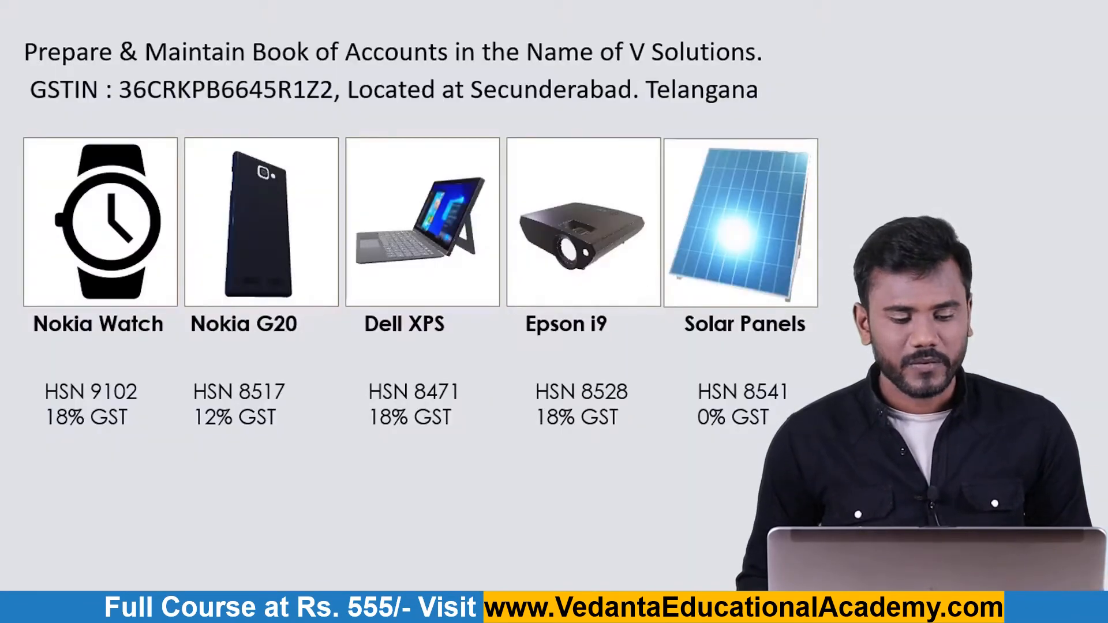
type("9102")
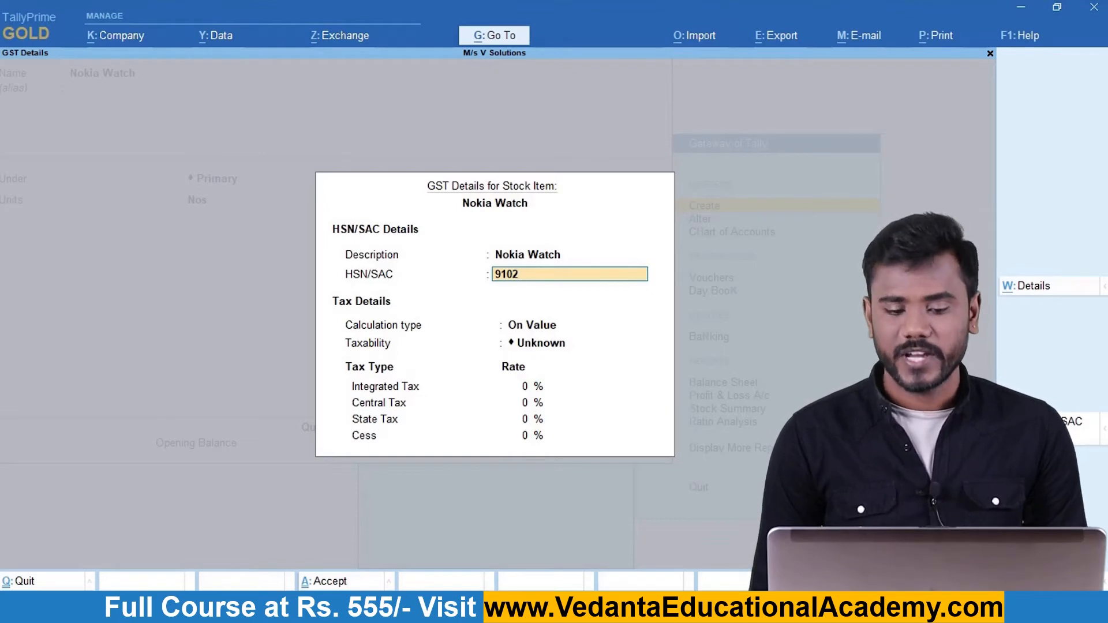
Accept HSN 9102, keep calculation On Value, and mark Nokia Watch as Taxable.
key("Return")
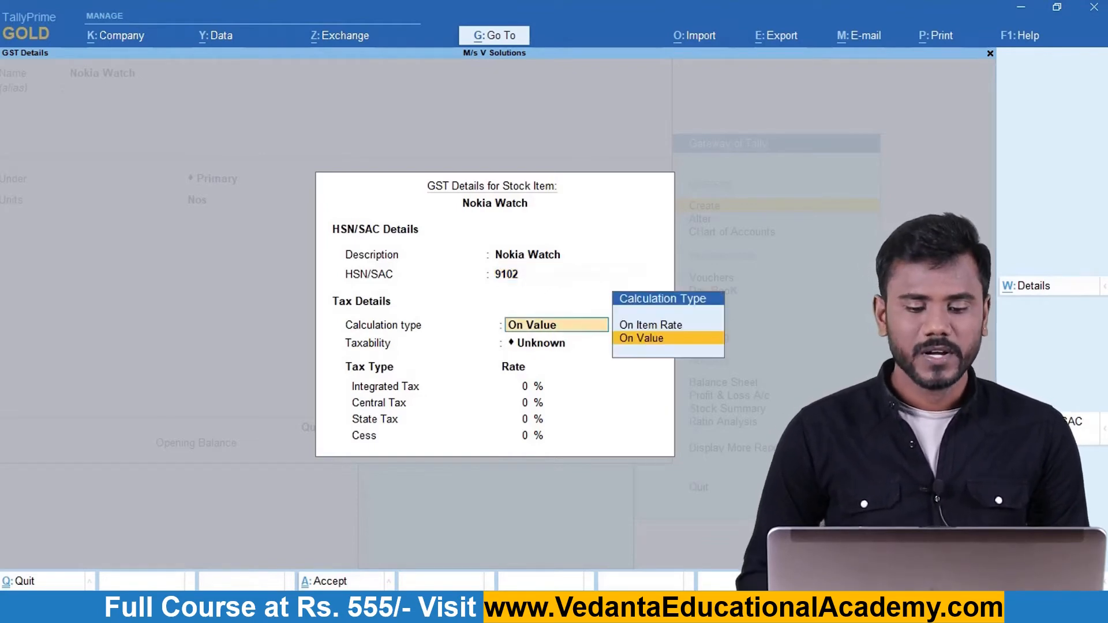
key("Return")
key("Down")
key("Down")
key("Down")
key("Return")
Set 18% integrated tax (9% central and state) and save the Nokia Watch item.
type("1")
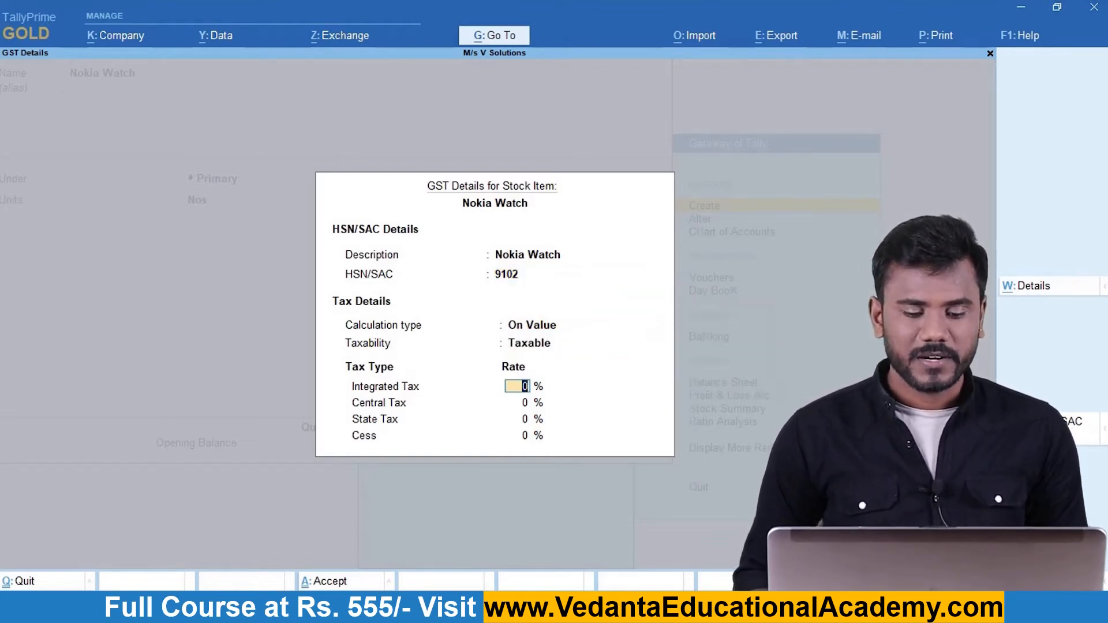
key("alt+Tab")
key("alt+Tab")
type("8")
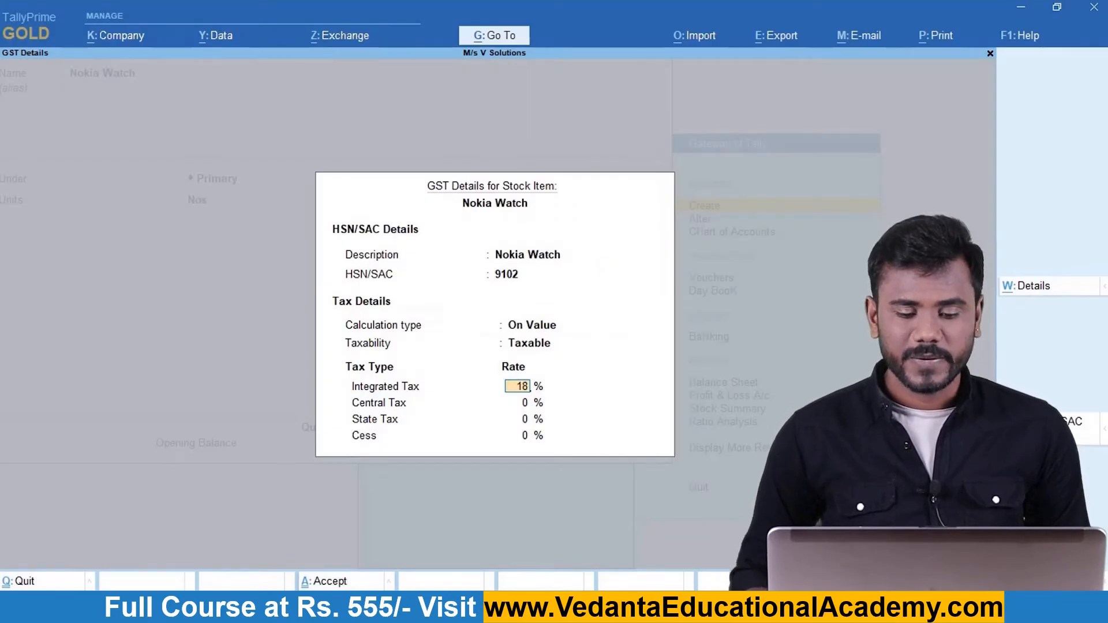
key("Return")
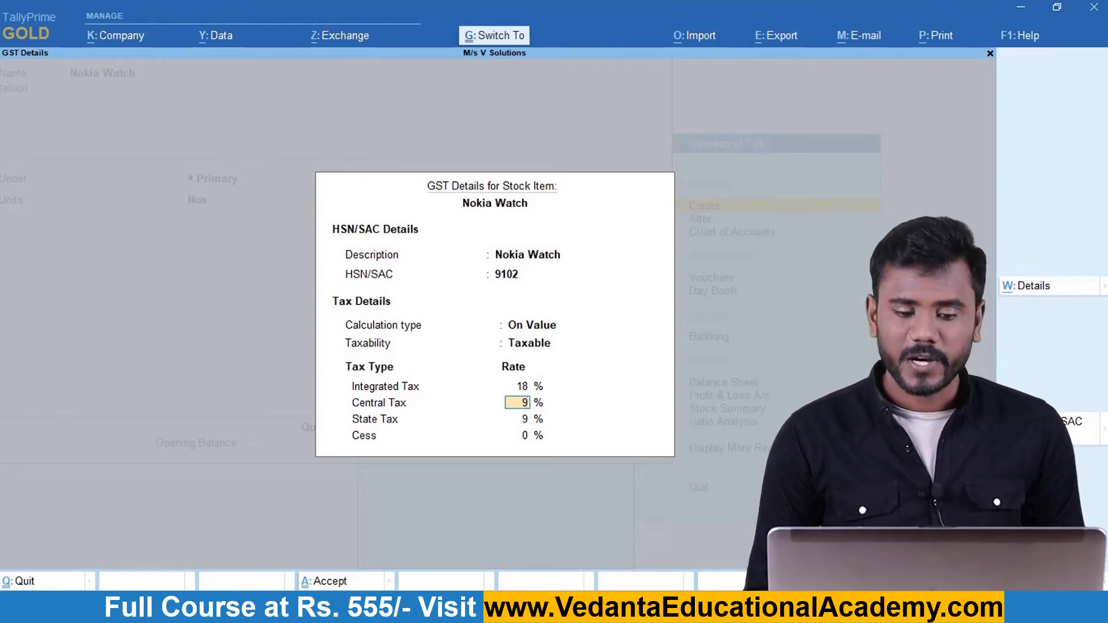
key("ctrl+a")
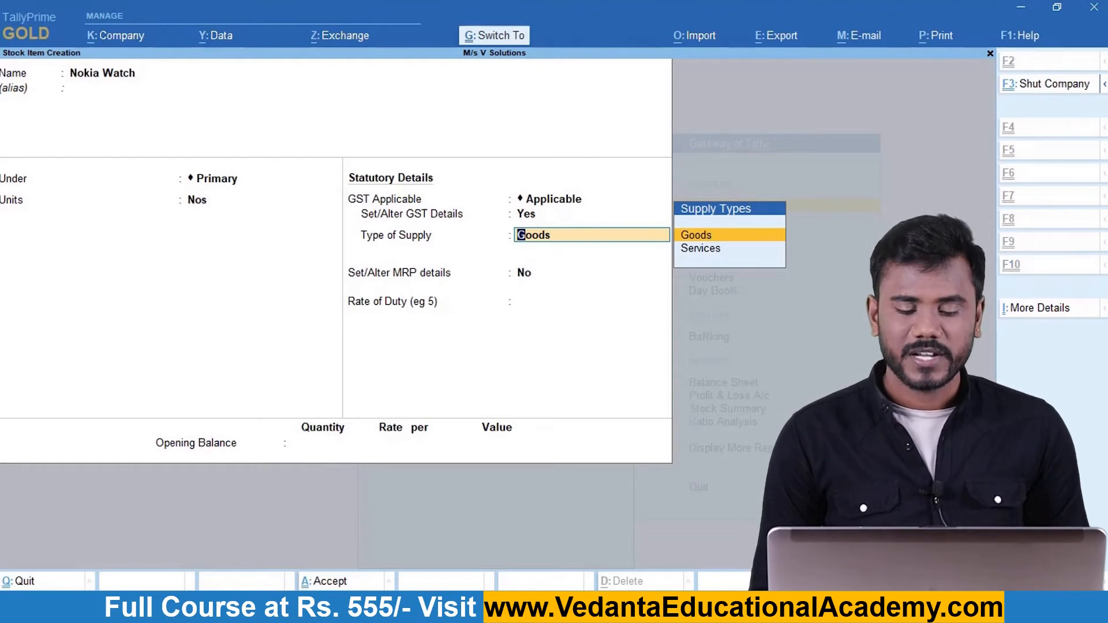
key("ctrl+a")
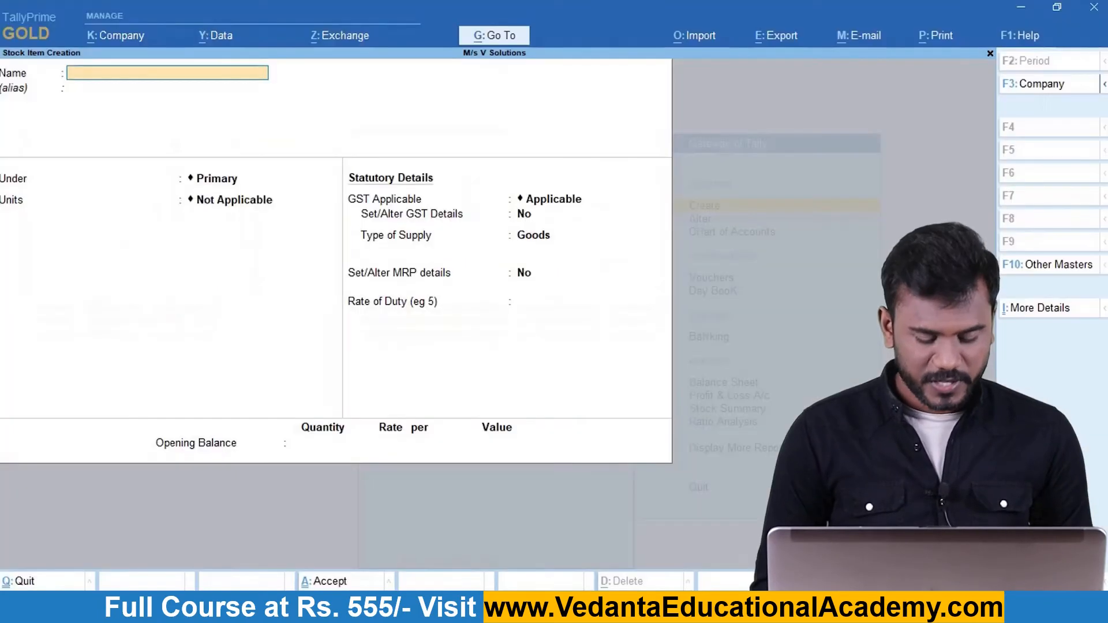
Create the stock item Nokia G20 with Nos units and turn on GST details.
type("Nokia")
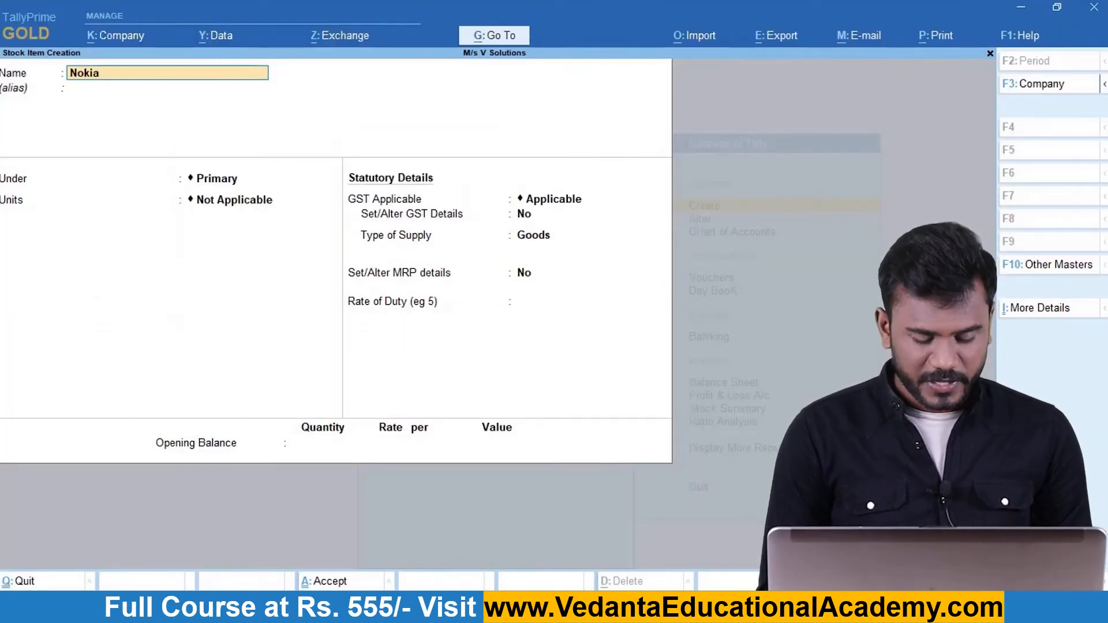
type(" G20")
key("Return")
key("Return")
key("Return")
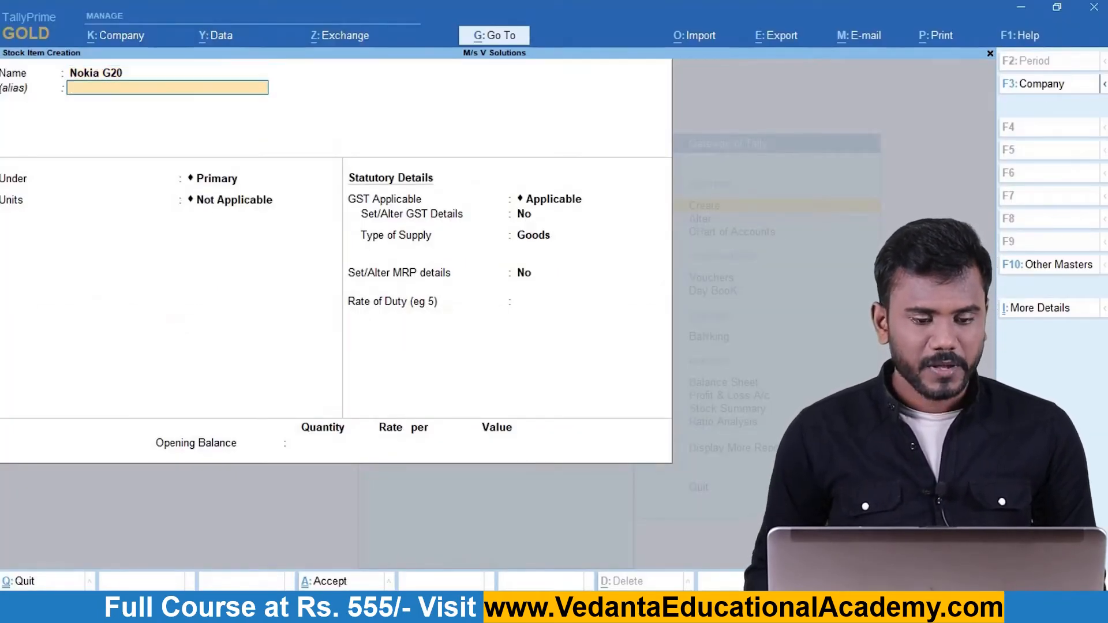
key("Down")
key("Return")
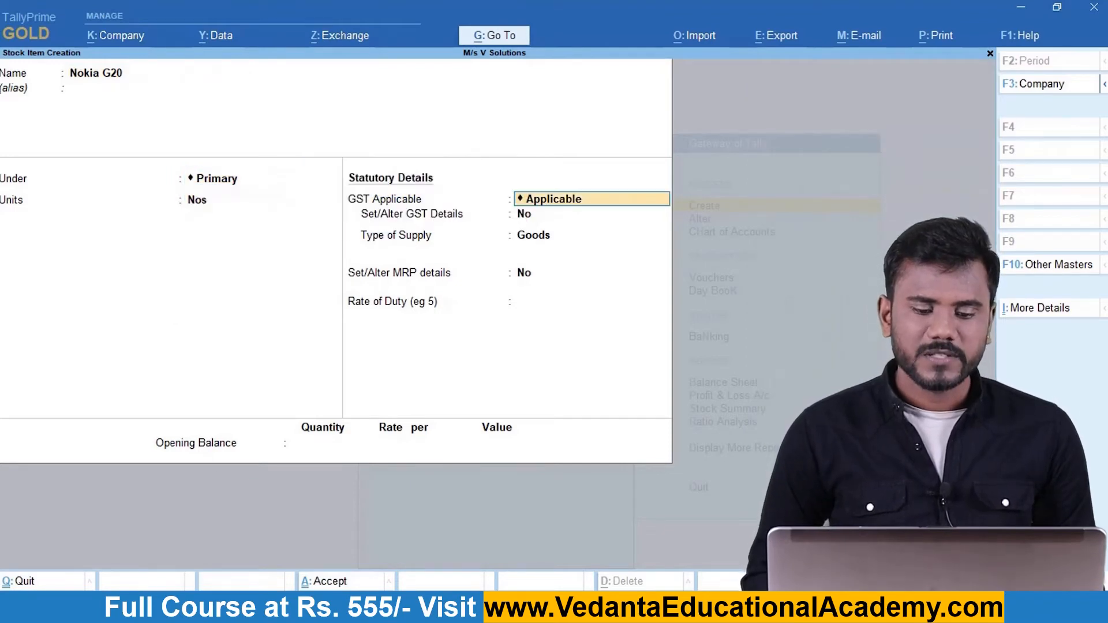
key("Return")
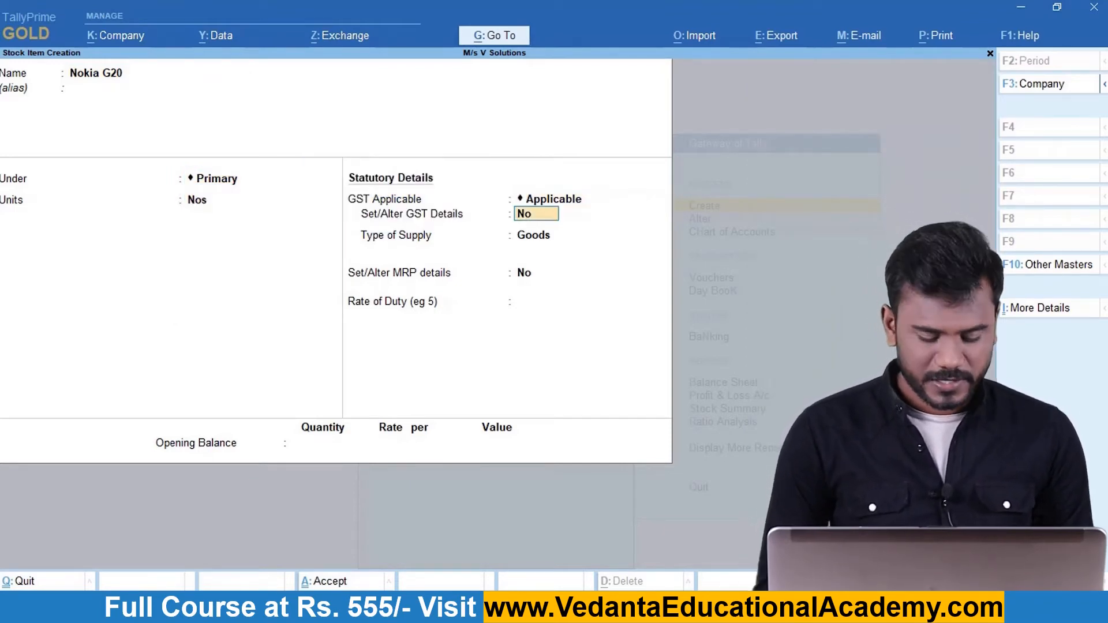
type("yes")
key("Return")
Give Nokia G20 description Nokia G20, HSN 8517, Taxable, and 12% integrated tax.
type("N")
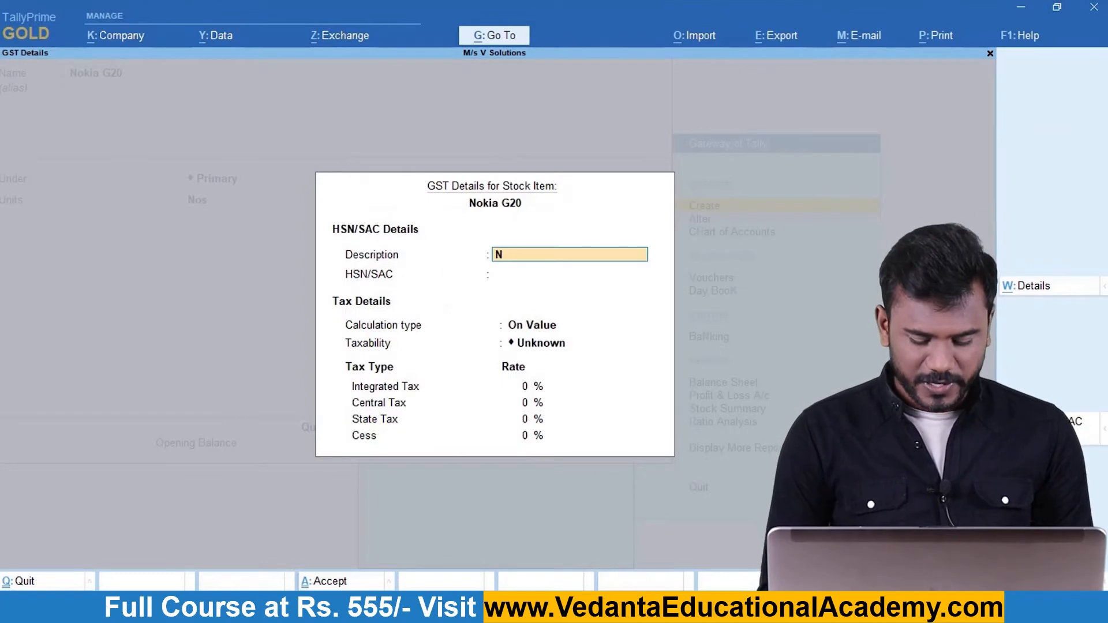
type("okia G20")
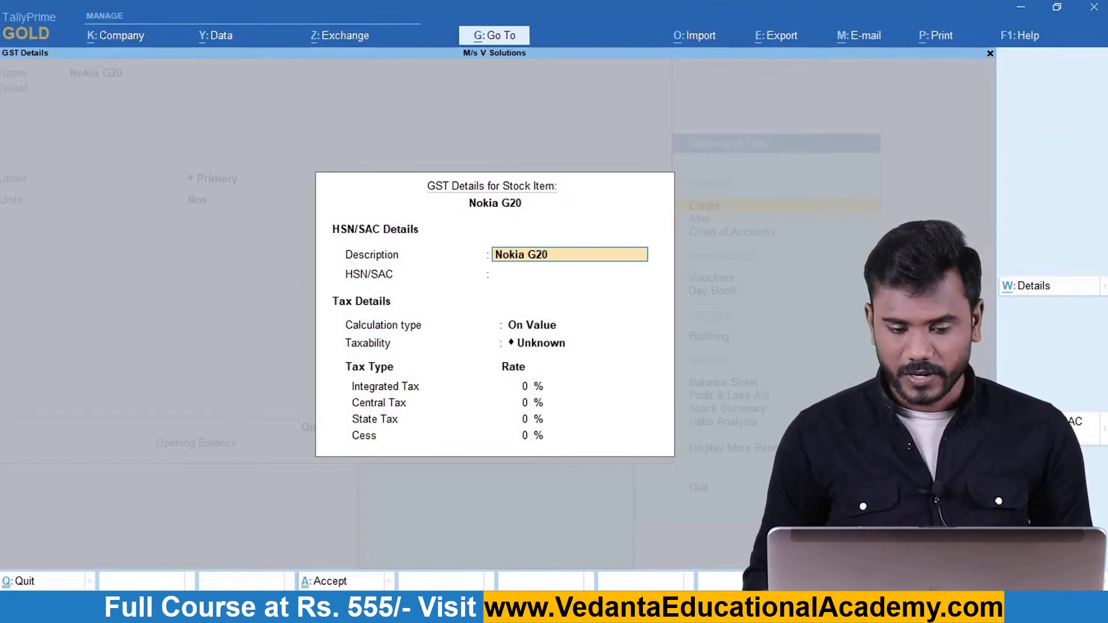
key("Return")
type("8517")
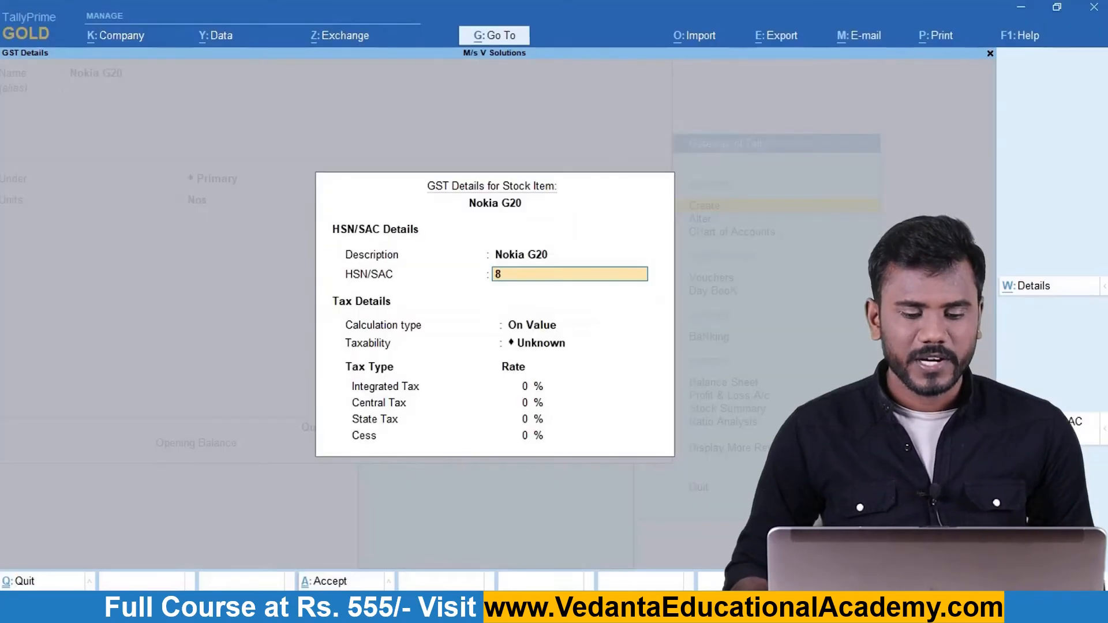
key("Return")
key("Down")
key("Down")
key("Down")
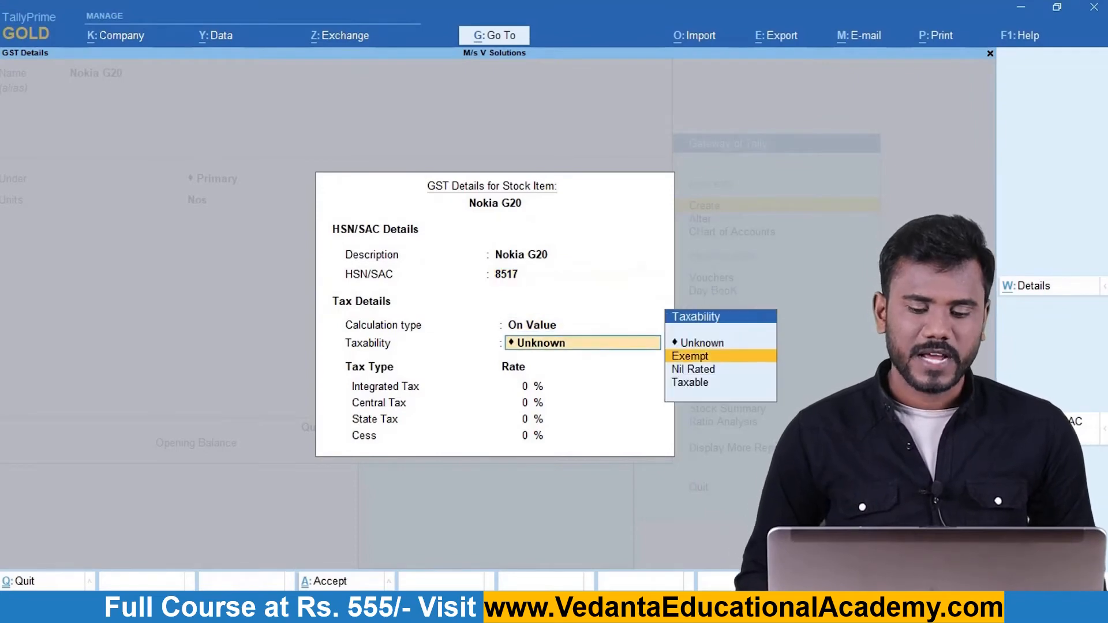
key("Return")
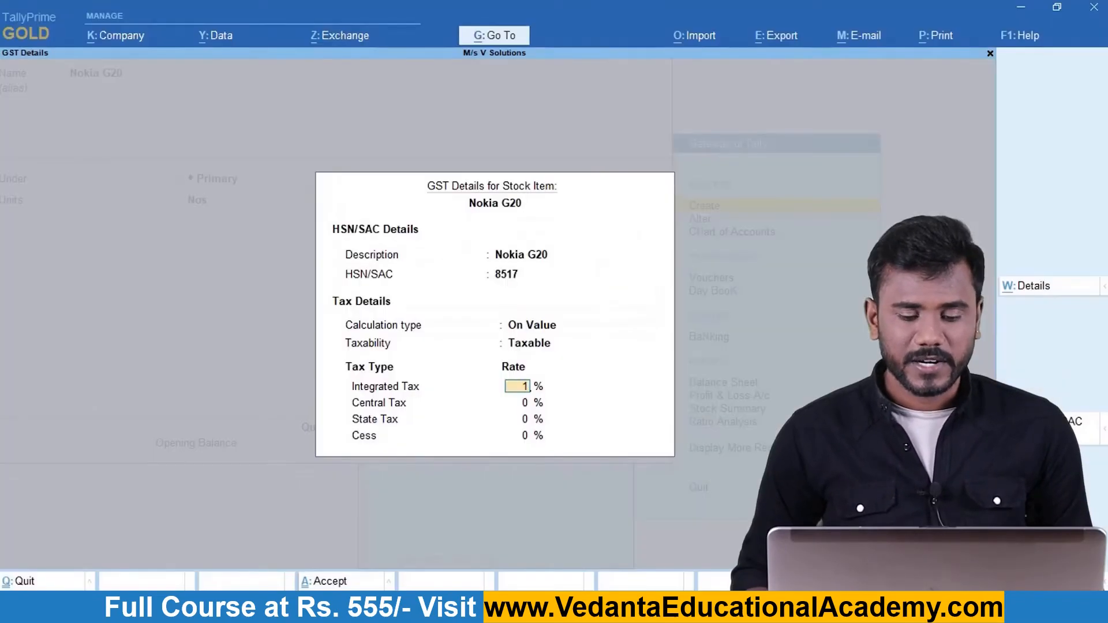
type("12")
key("Return")
key("Return")
key("Return")
key("Return")
key("Return")
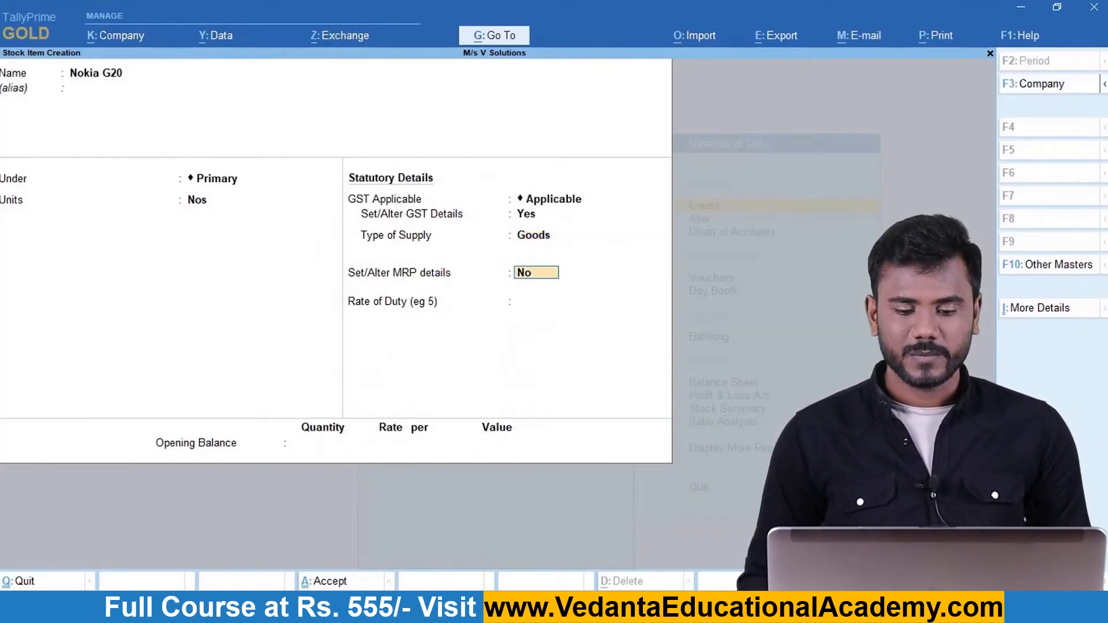
key("Return")
key("Return")
key("Return")
key("Return")
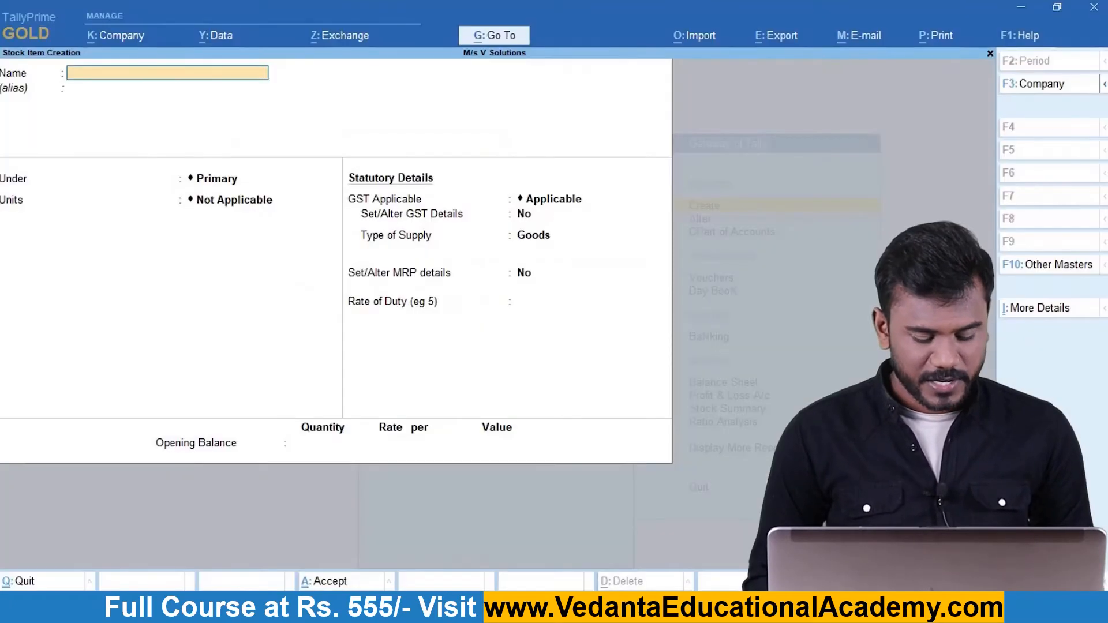
Create the stock item Dell XPS with Nos units and turn on GST details.
type("D")
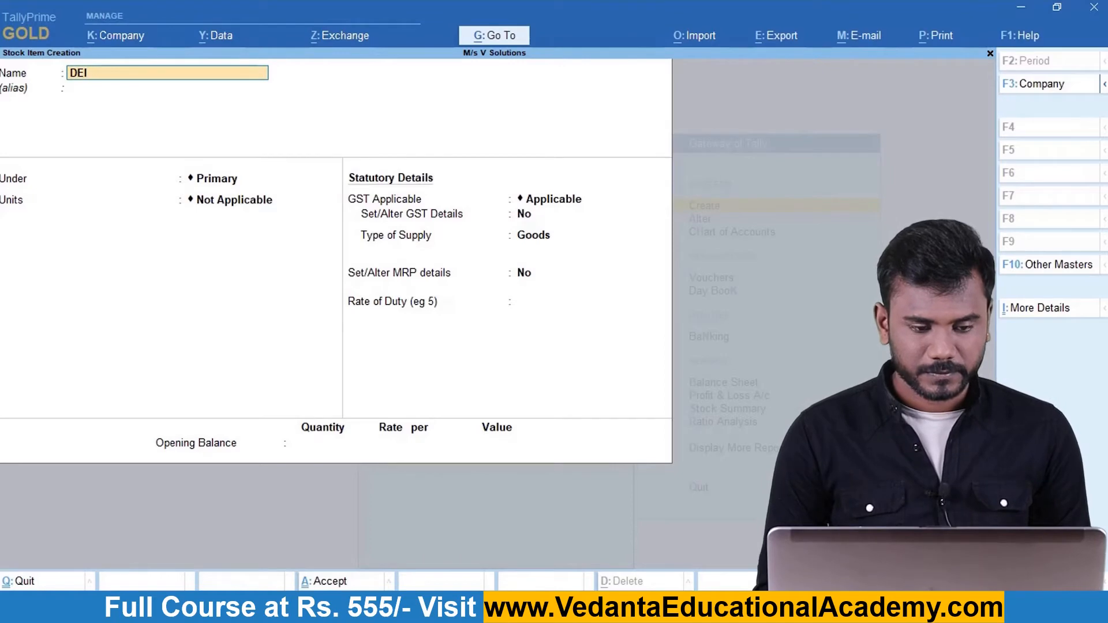
type("ell")
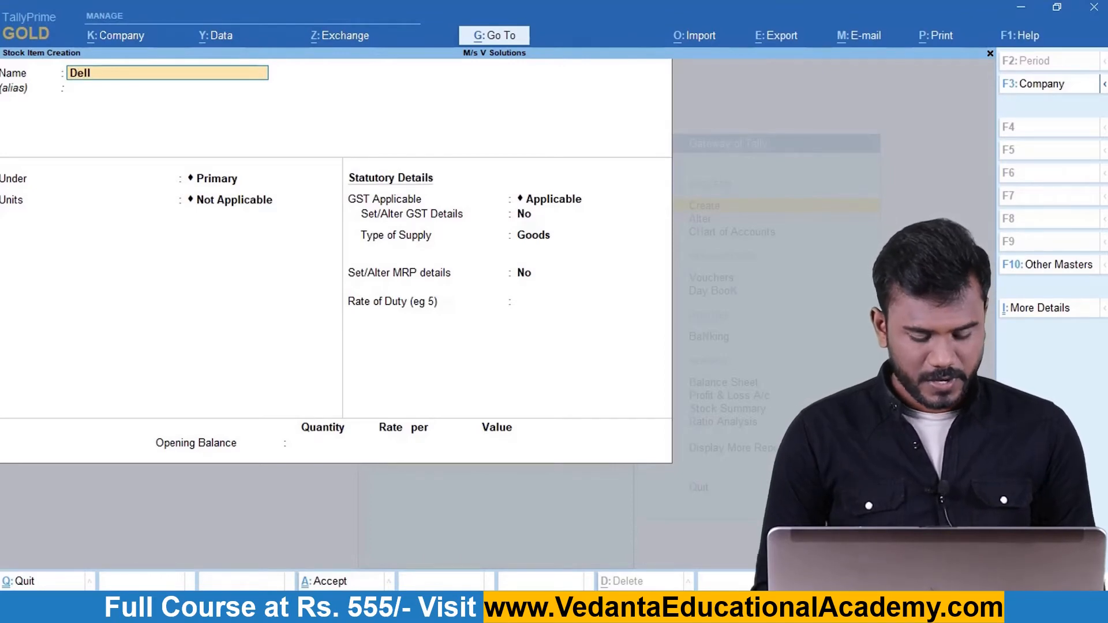
type(" XPS")
key("Return")
key("Return")
key("Return")
key("Down")
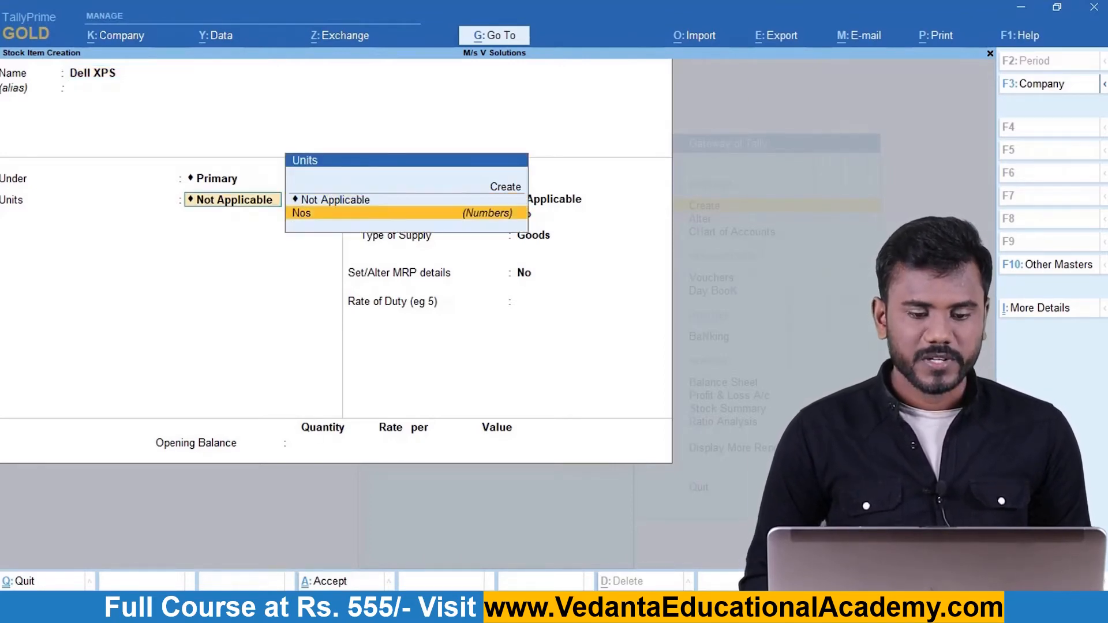
key("Return")
type("yes")
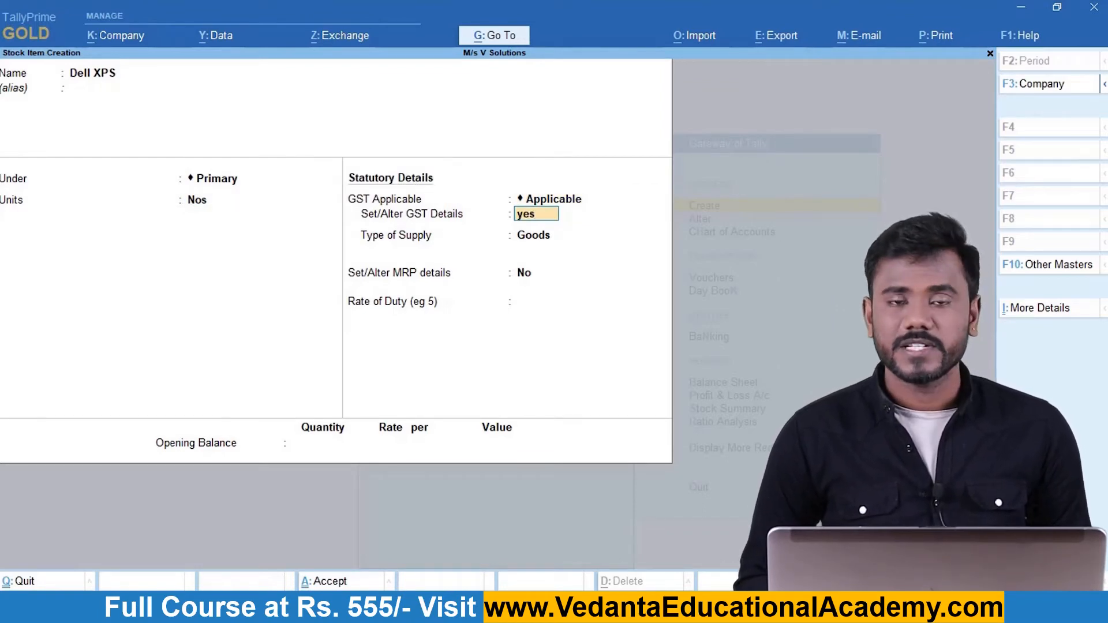
key("Return")
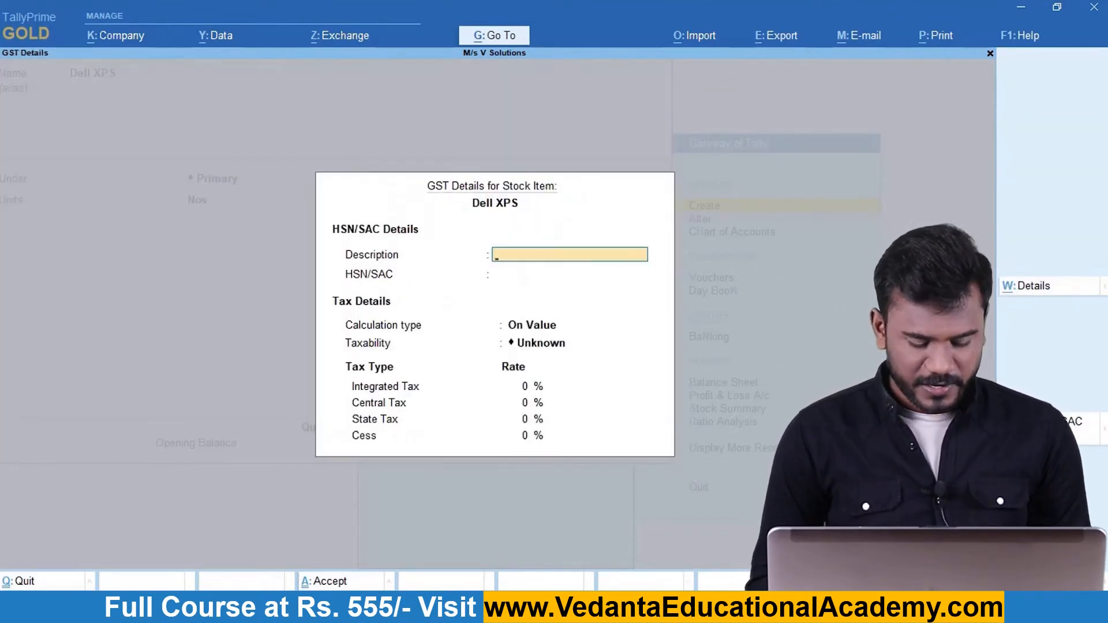
Give Dell XPS description Dell XPS, HSN 8471, Taxable, and 18% integrated tax.
type("Dell XPS")
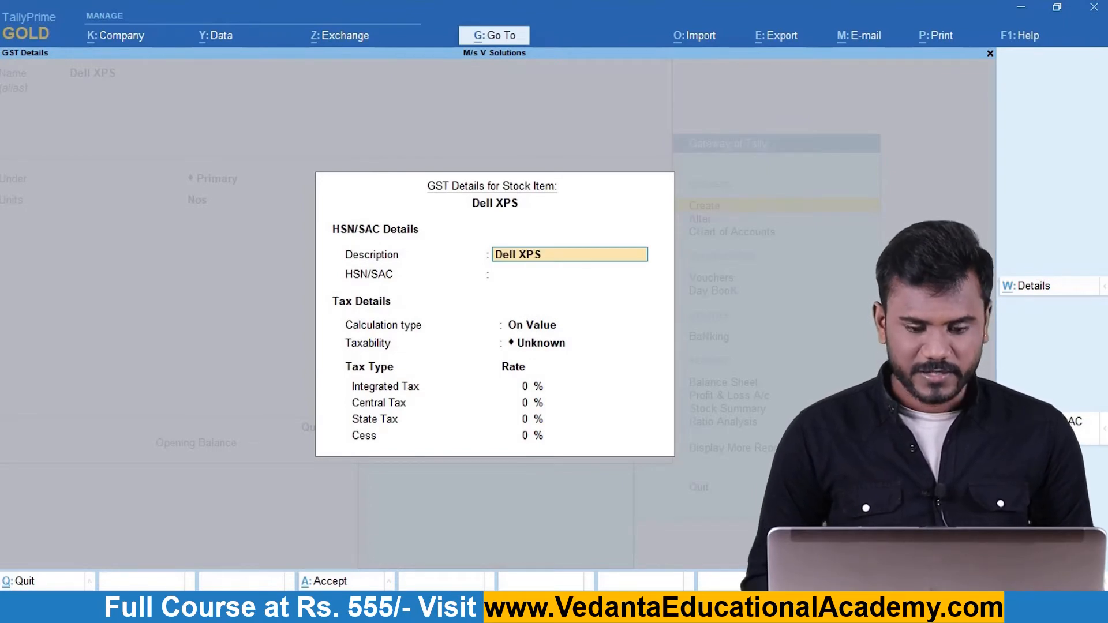
key("Return")
type("8")
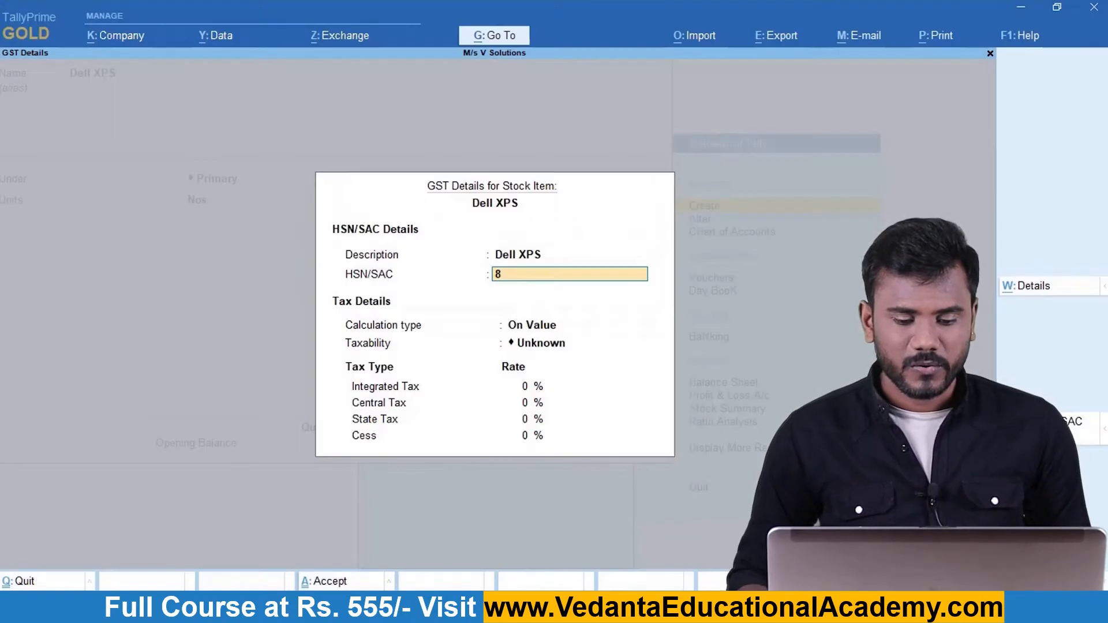
type("471")
key("Return")
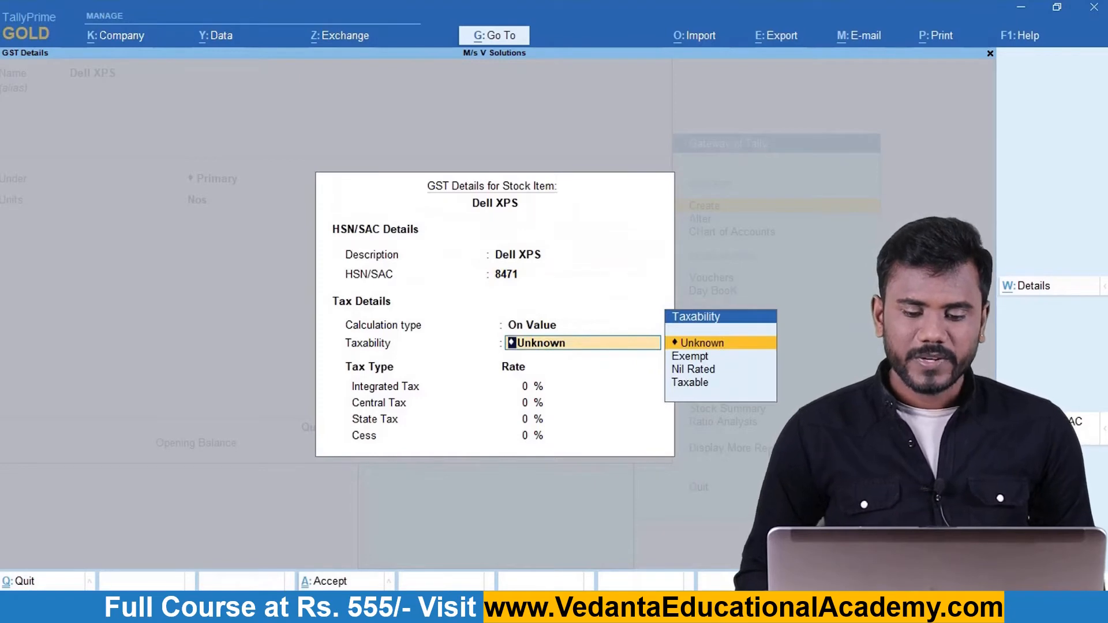
key("Down")
key("Down")
key("Down")
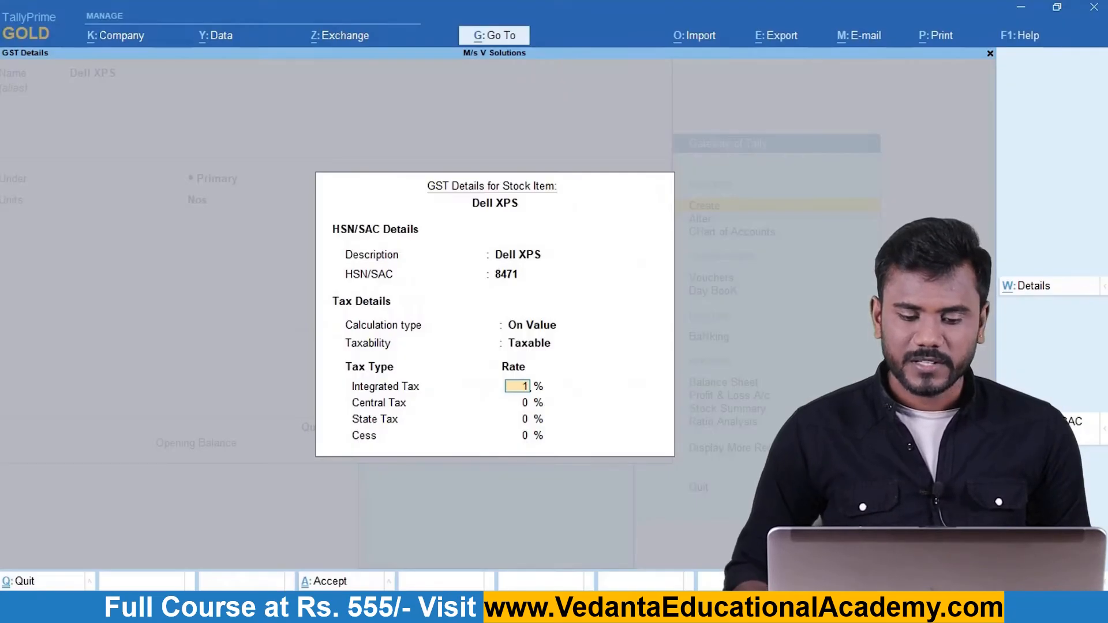
type("18")
key("Return")
key("Return")
key("Return")
key("Return")
key("Return")
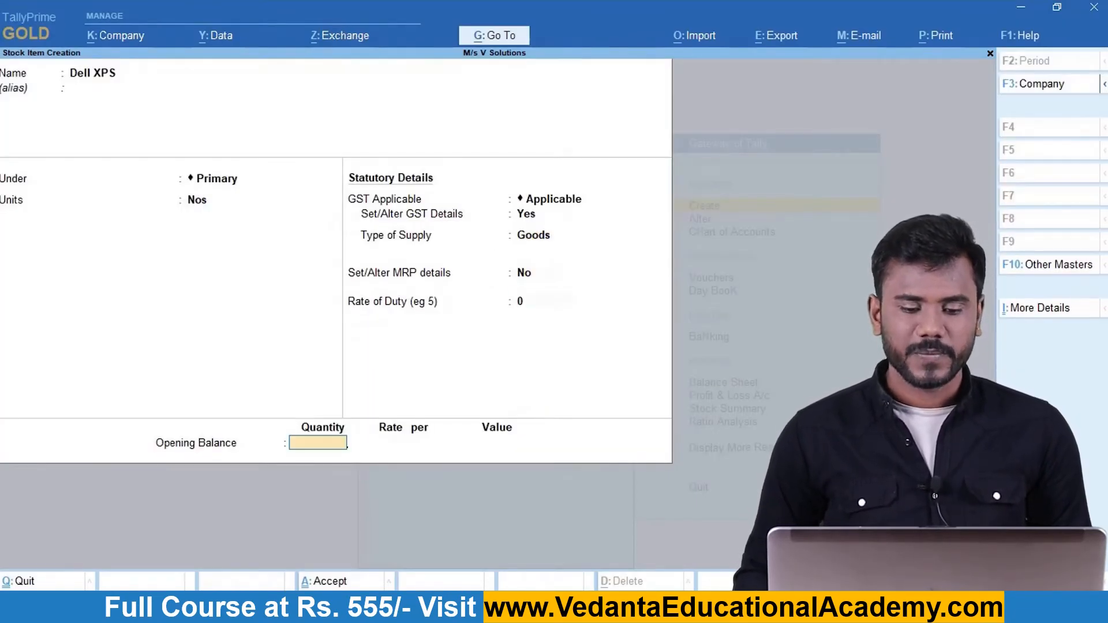
key("Return")
key("Return")
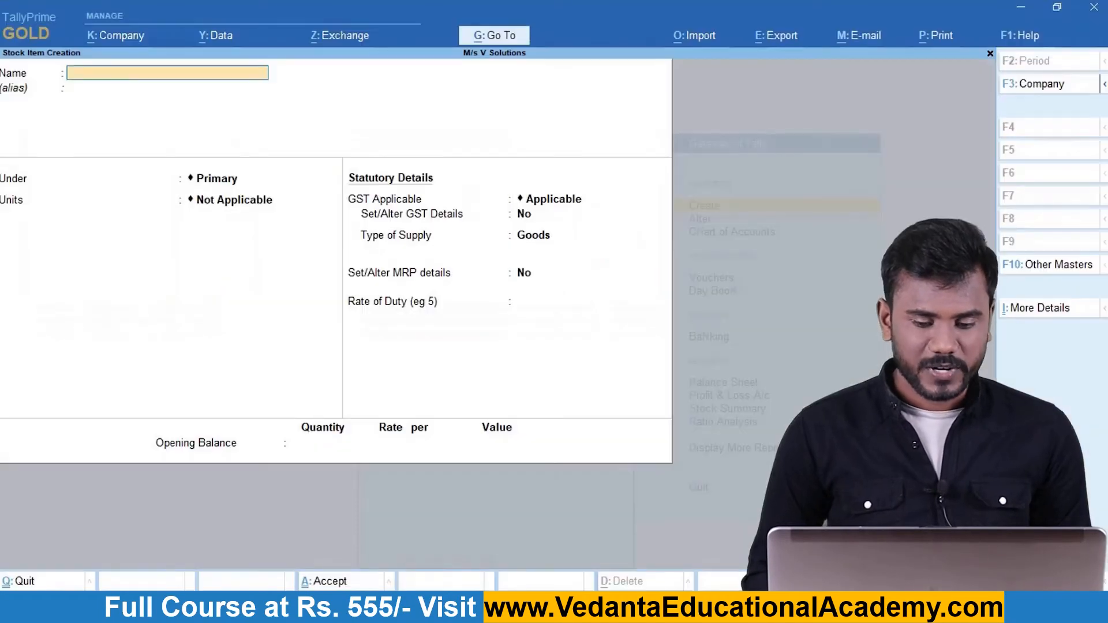
Create the stock item Epson I9 under Primary with Nos units and turn on GST details.
type("E")
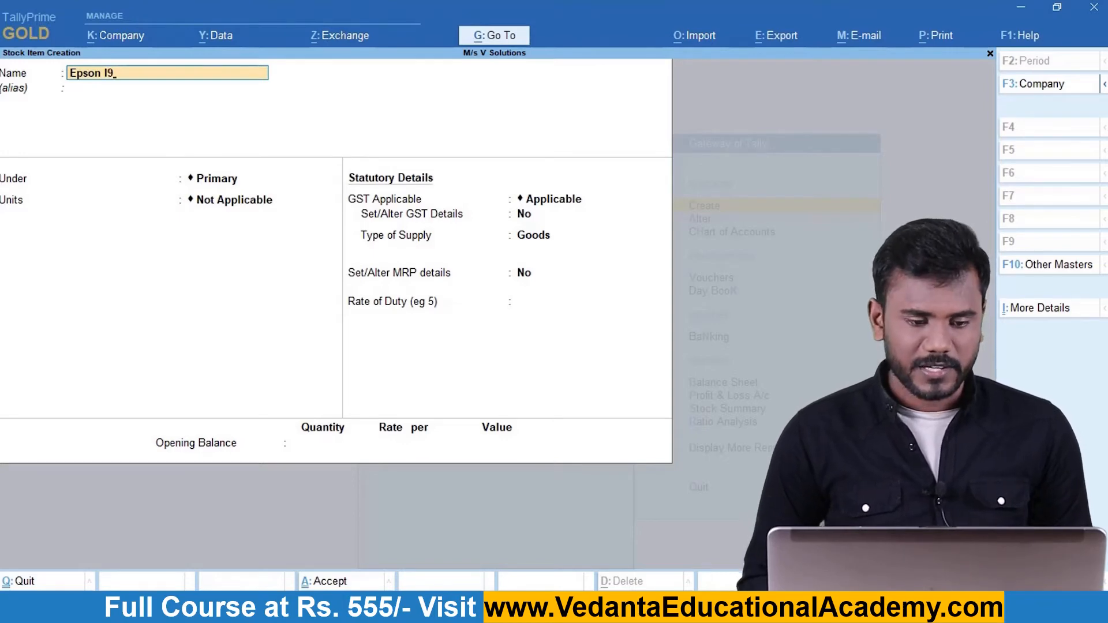
type("pson I9")
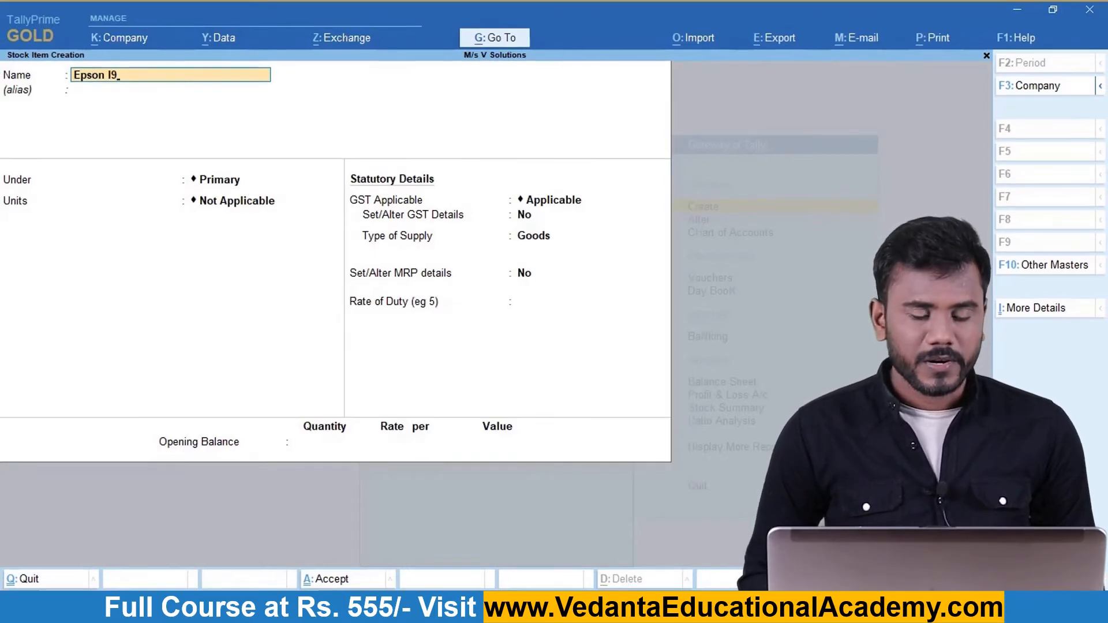
key("Return")
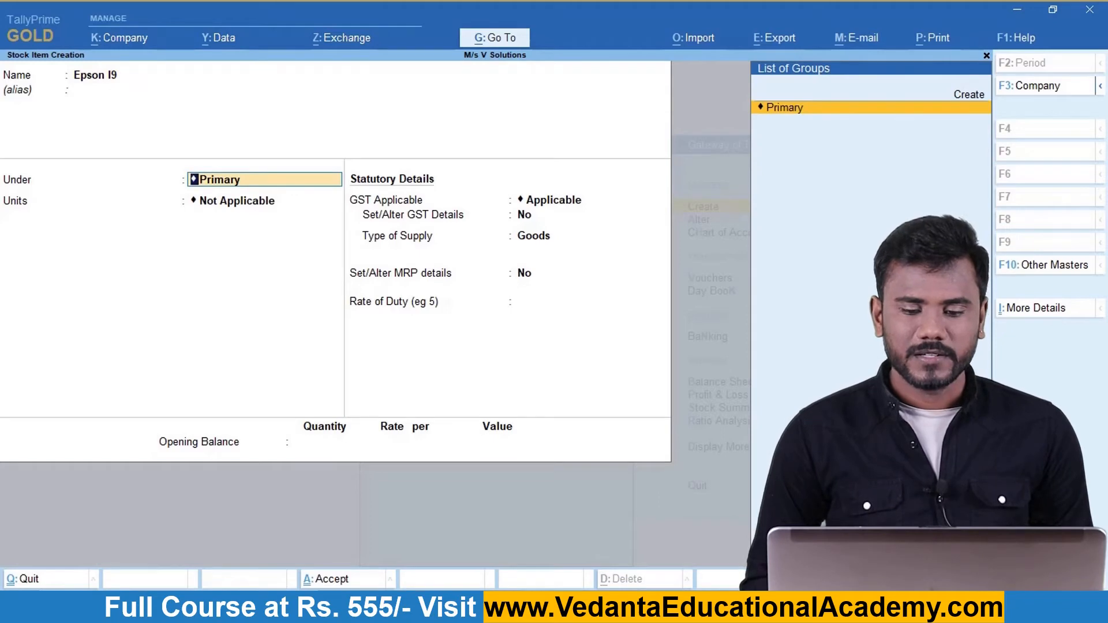
key("Return")
key("Down")
key("Return")
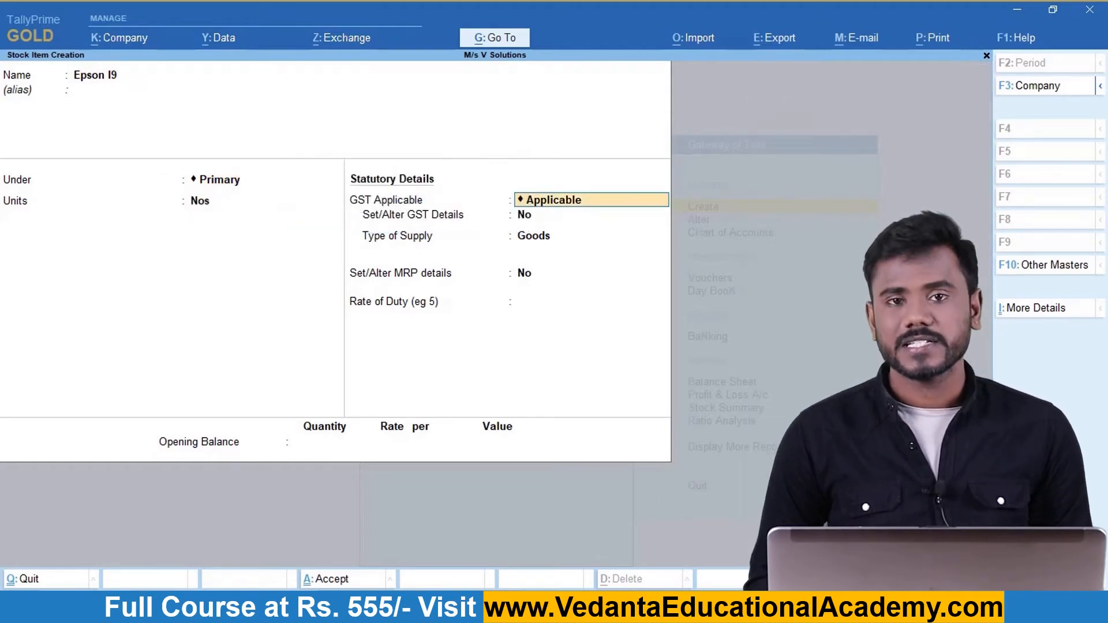
key("Return")
type("YES")
key("Return")
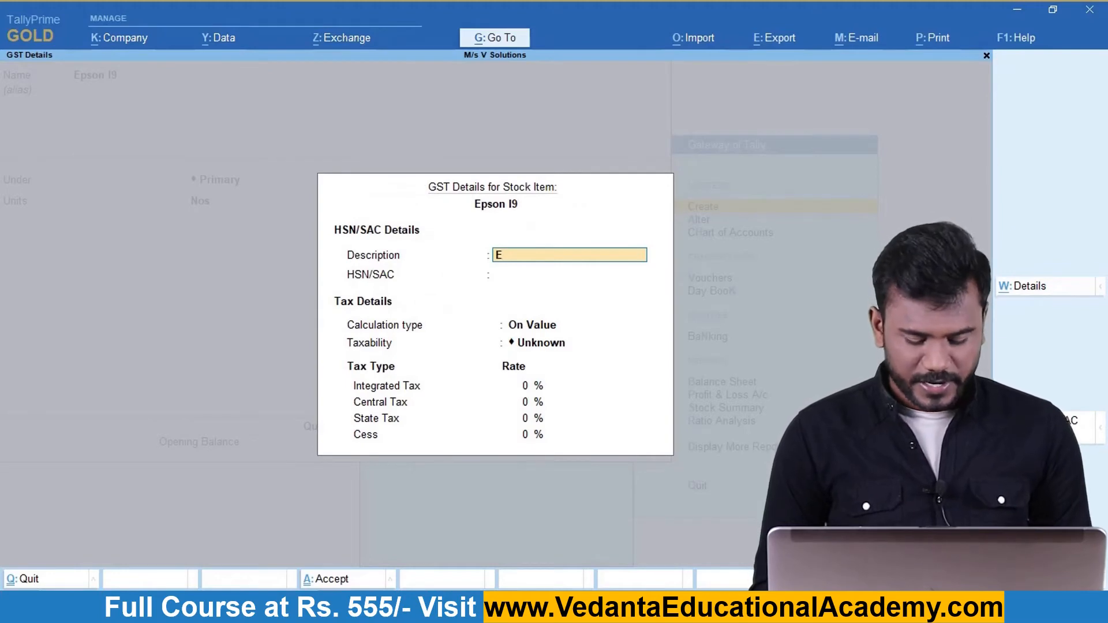
Give Epson I9 description EPSON I9, HSN 8528, Taxable, 18% integrated tax, and accept it.
type("EPSON")
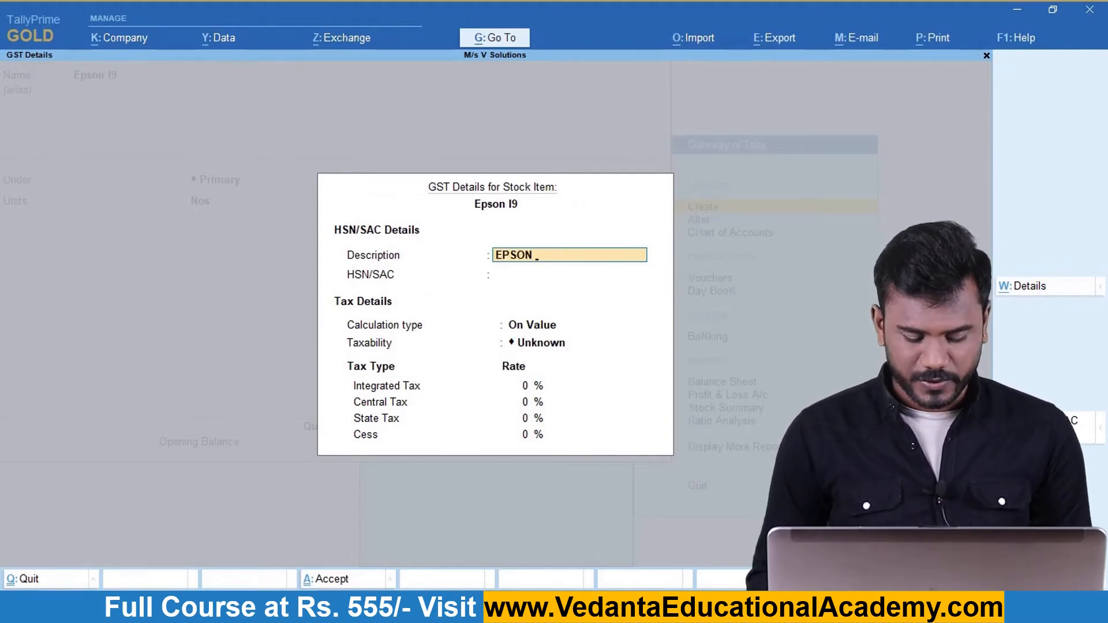
type(" I9")
key("Return")
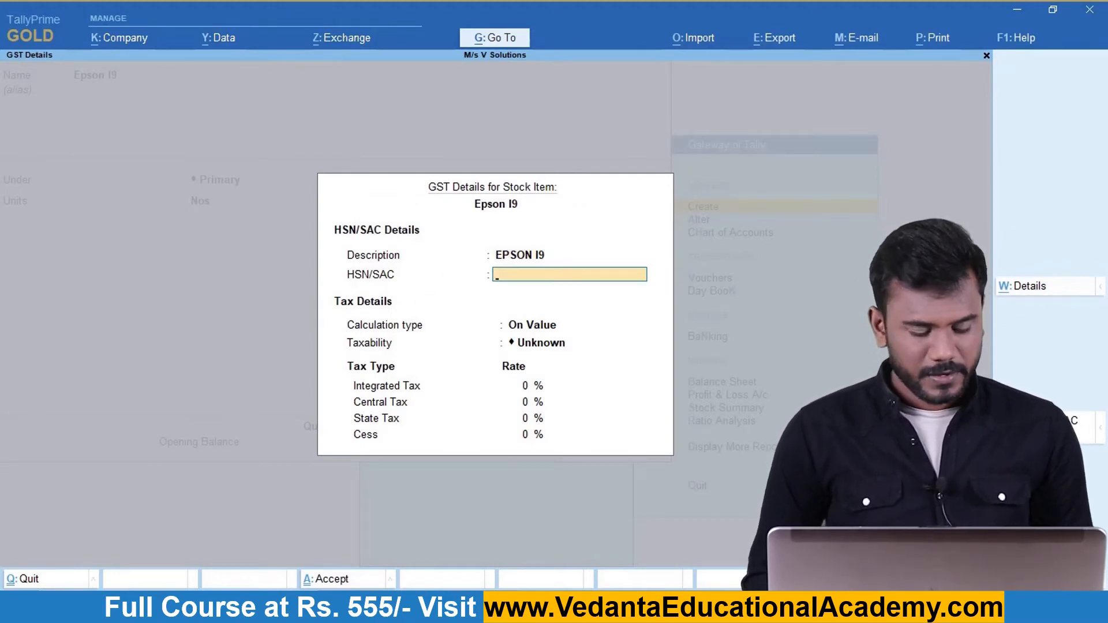
key("Return")
key("BackSpace")
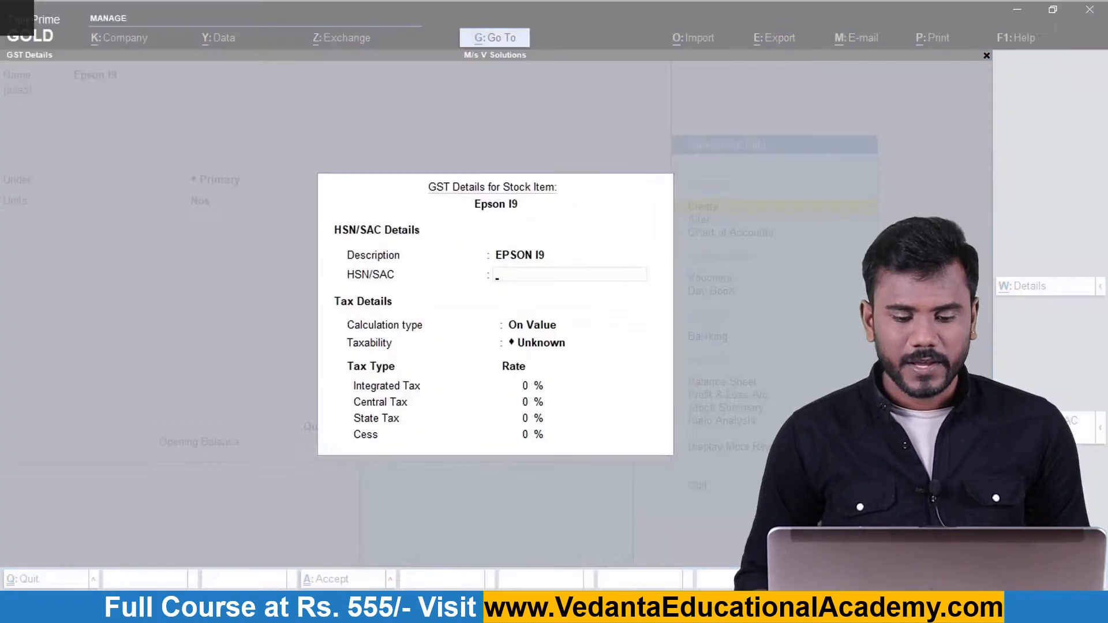
type("8528")
key("Return")
key("Return")
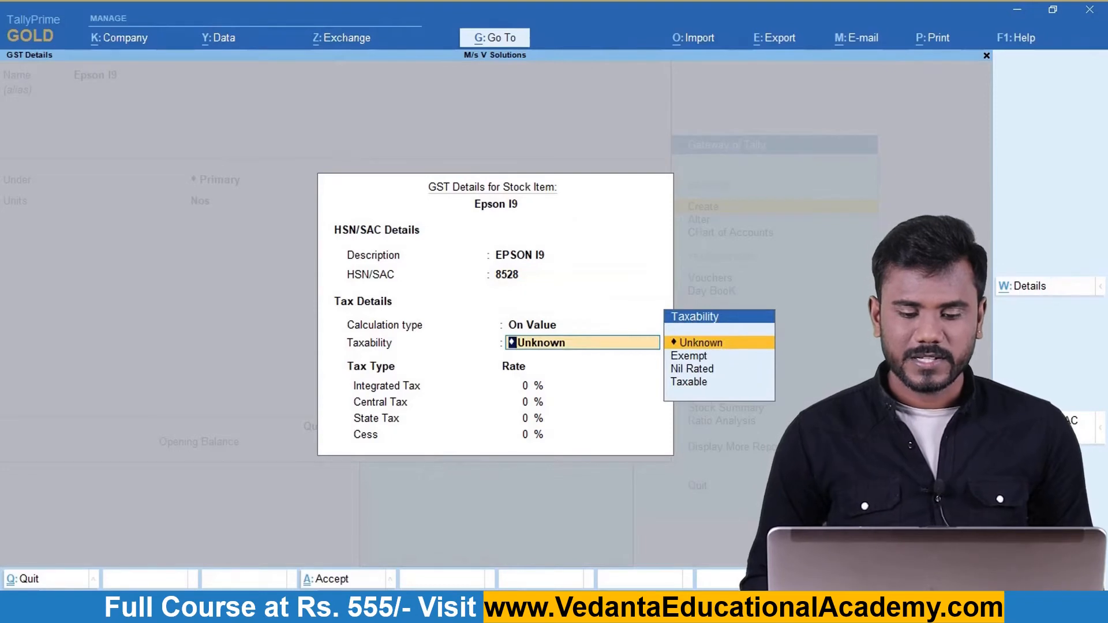
key("Down")
key("Down")
key("Down")
key("Return")
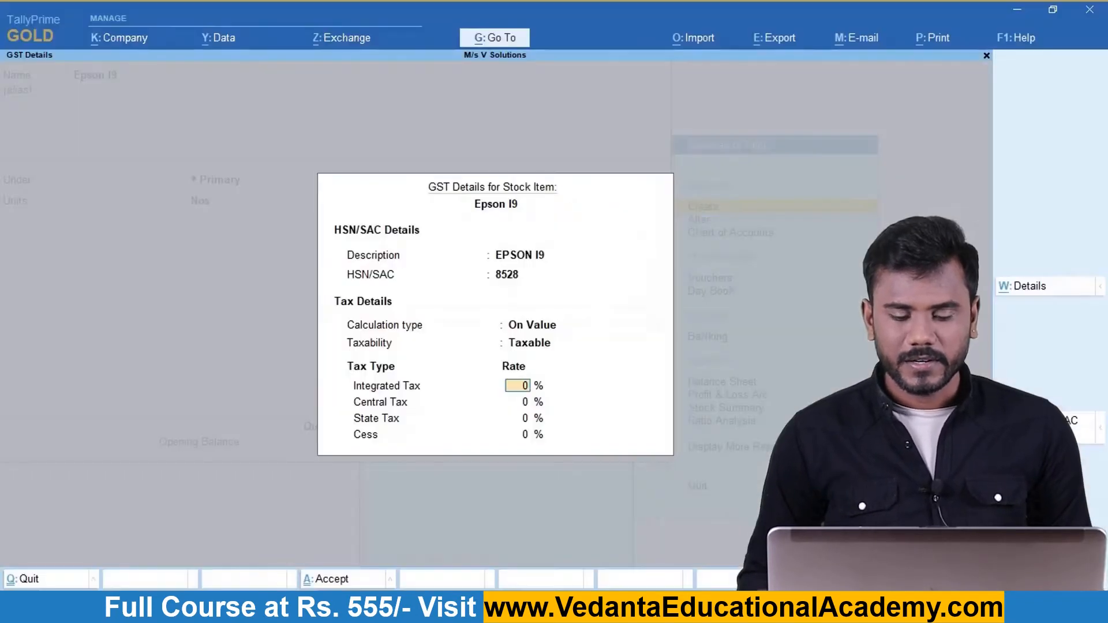
type("18")
key("Return")
key("Return")
key("Return")
key("Return")
key("Return")
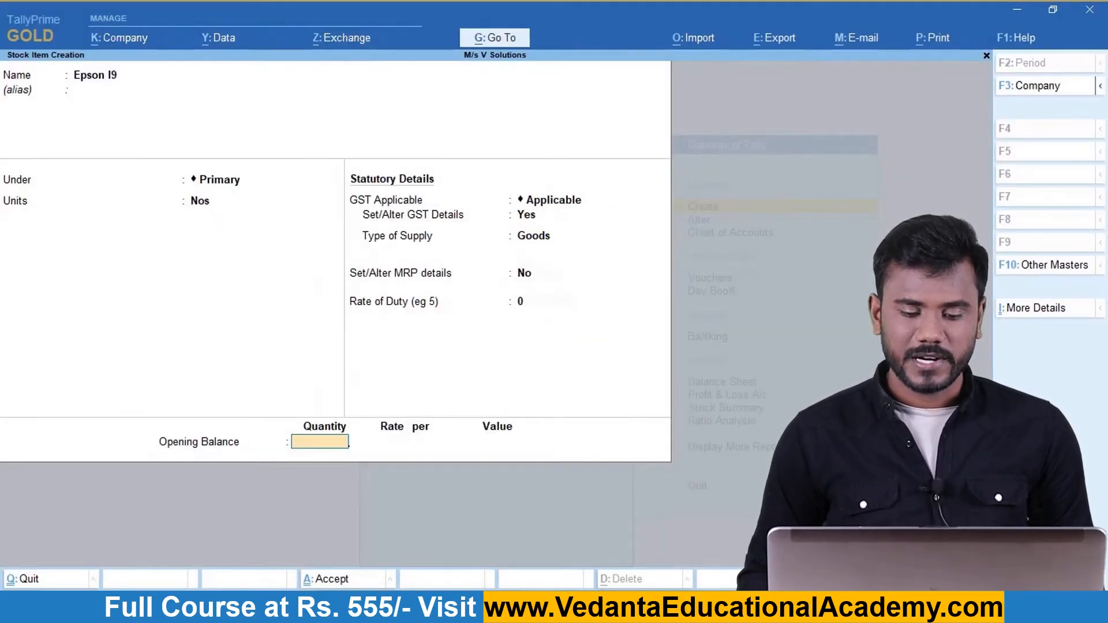
key("Return")
key("Return")
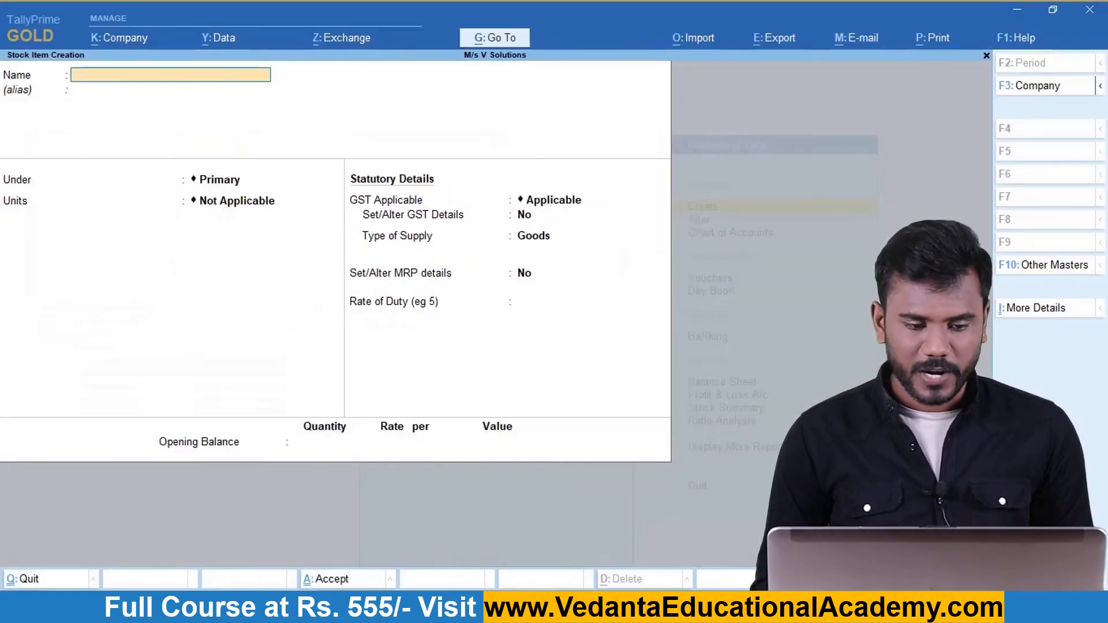
Create the stock item Solar Panels under Primary with Nos units and turn on GST details.
type("Solar Panels")
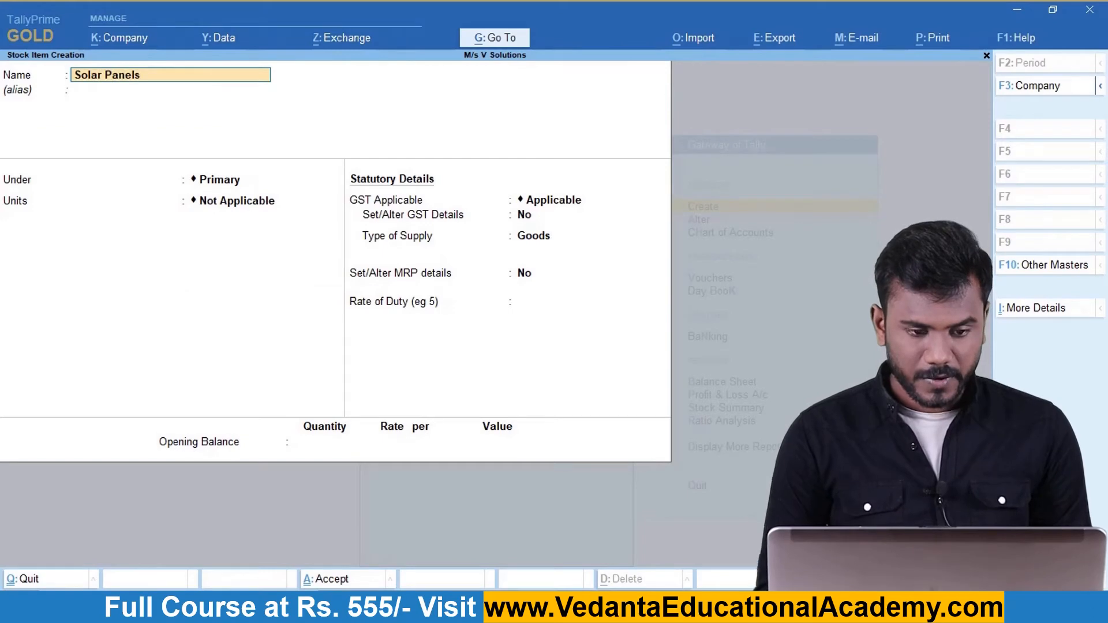
key("Return")
key("Return")
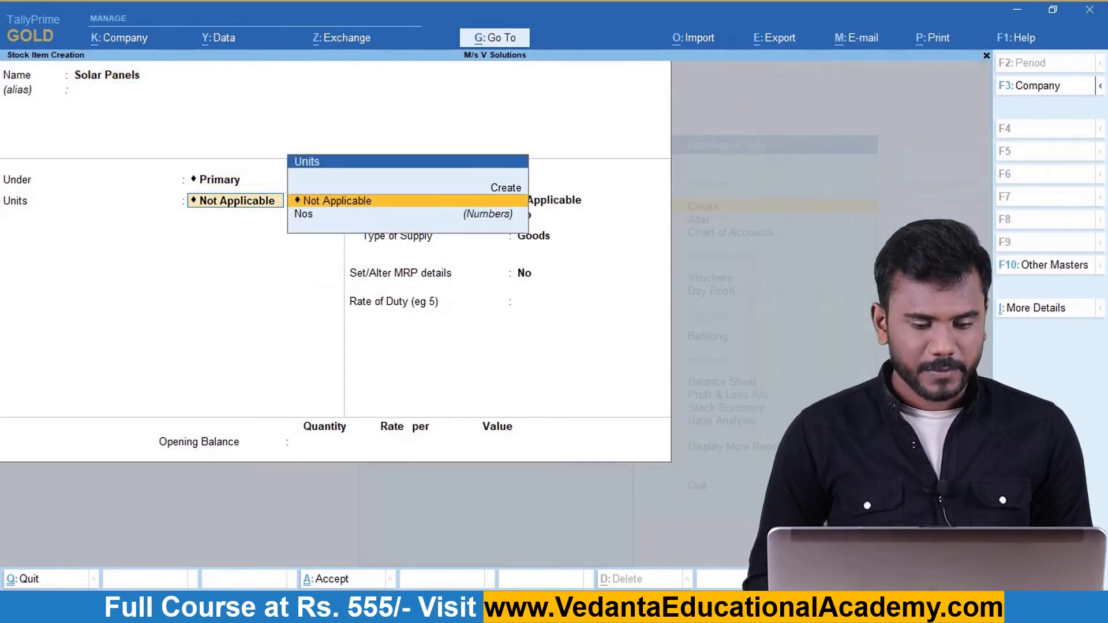
key("Down")
key("Return")
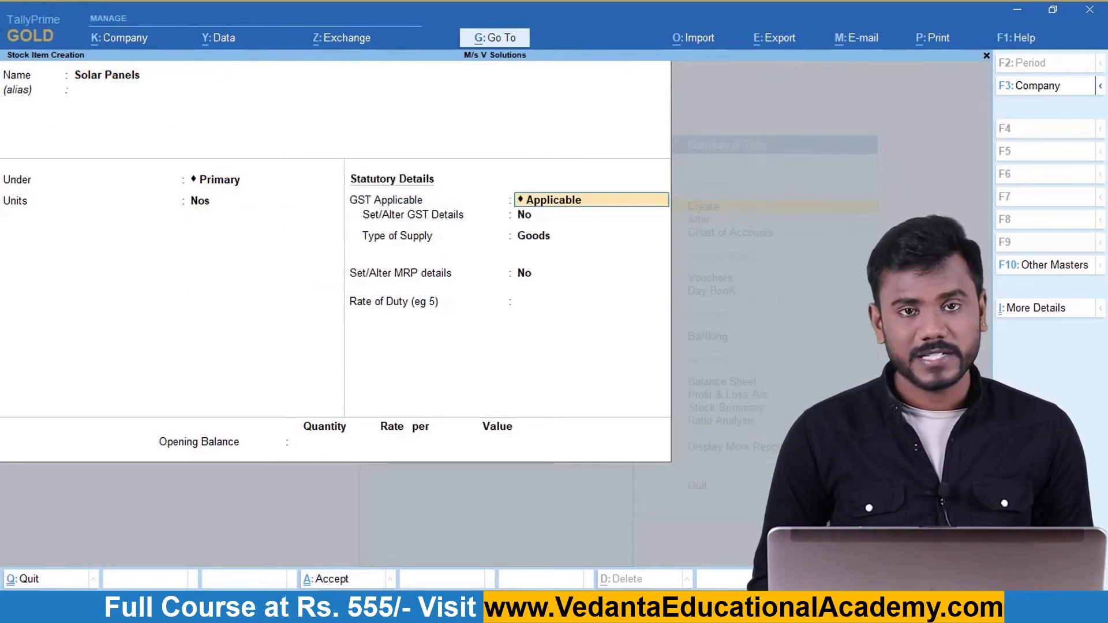
key("Return")
type("yes")
key("Return")
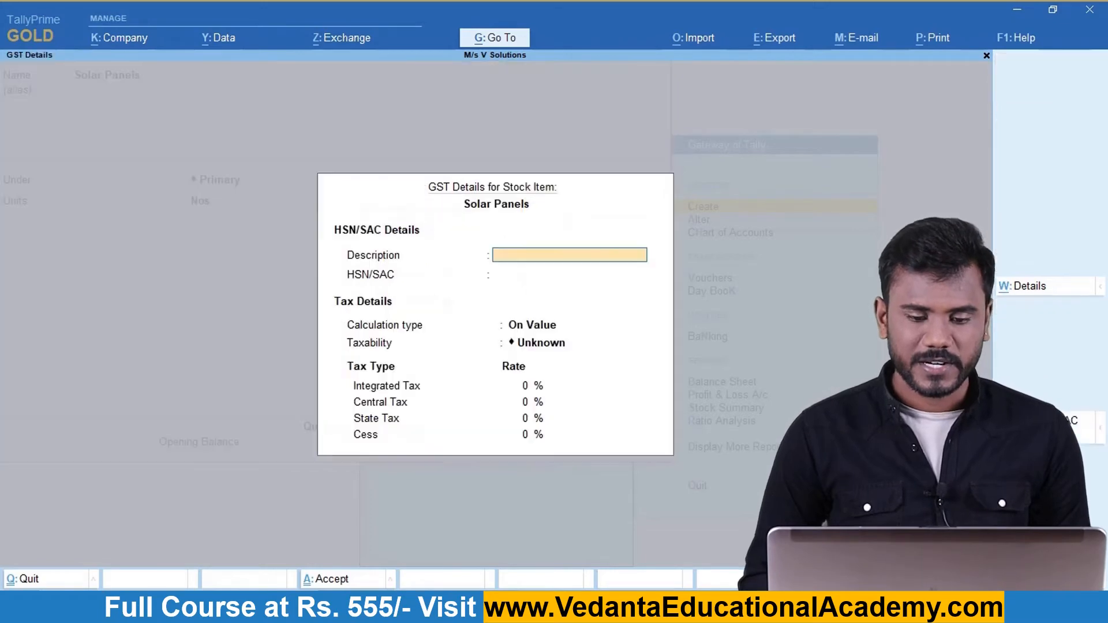
Enter the GST description Solar Panels and HSN 8571.
type("Sola")
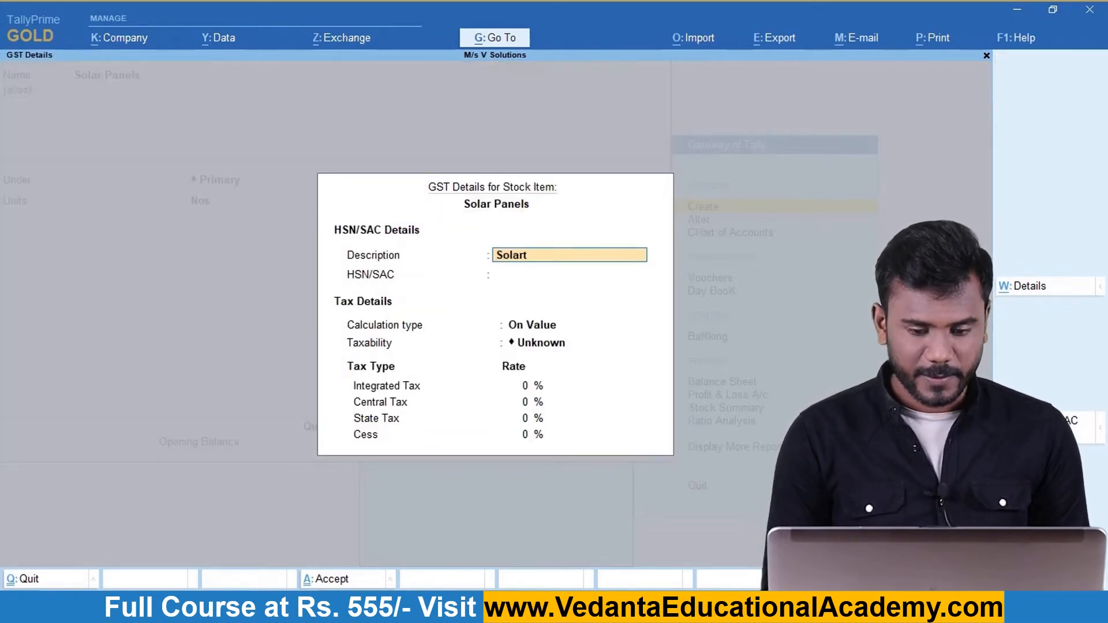
type("r Panels")
key("Return")
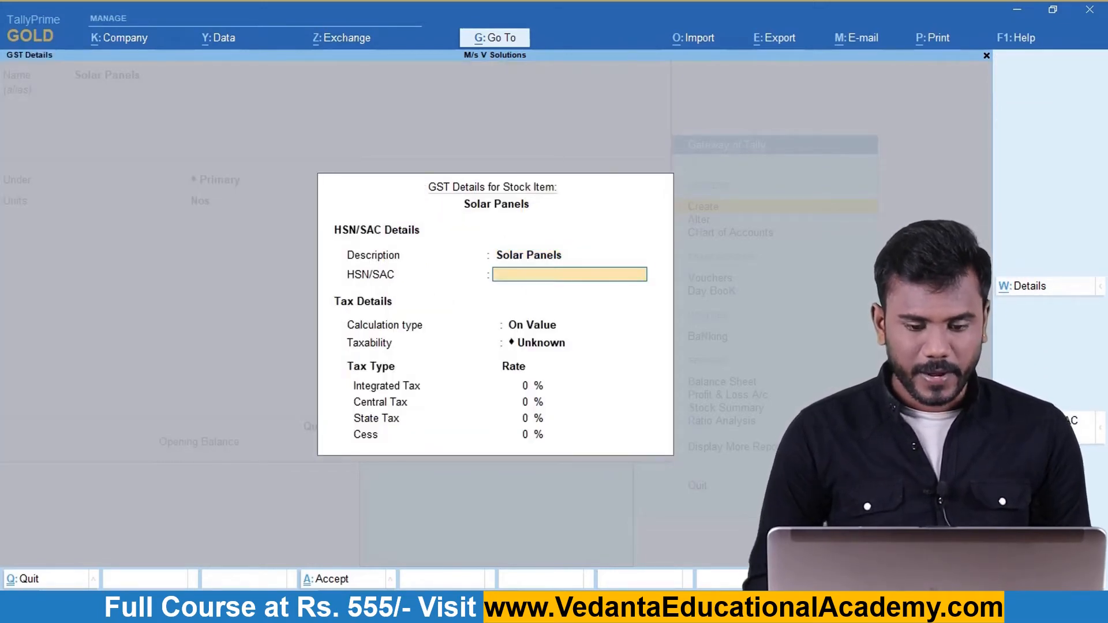
type("84")
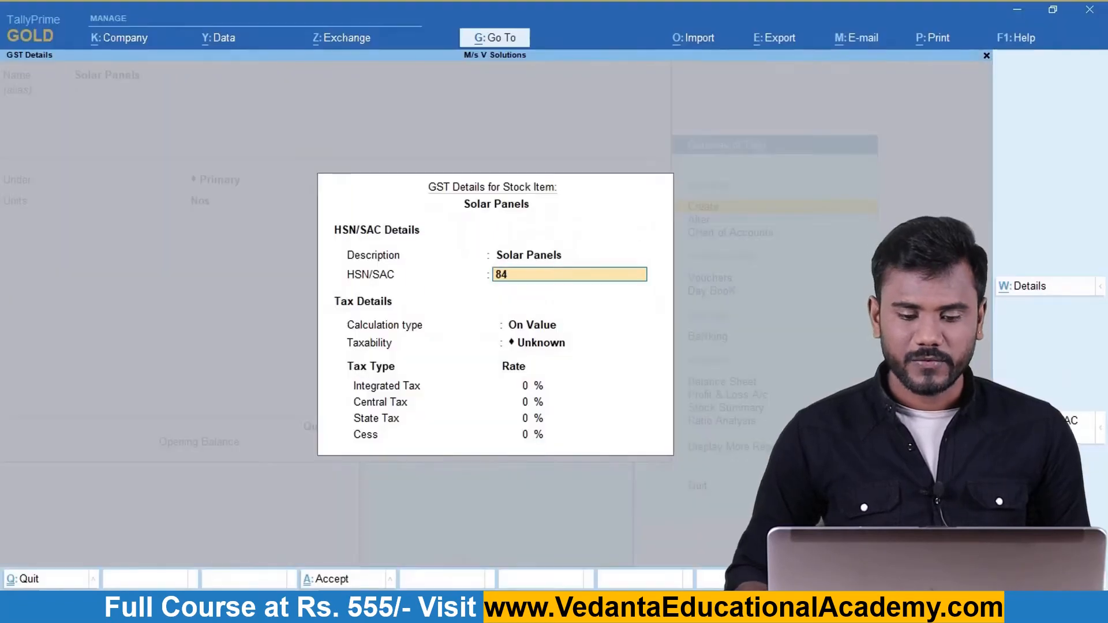
type("71")
key("Return")
key("Return")
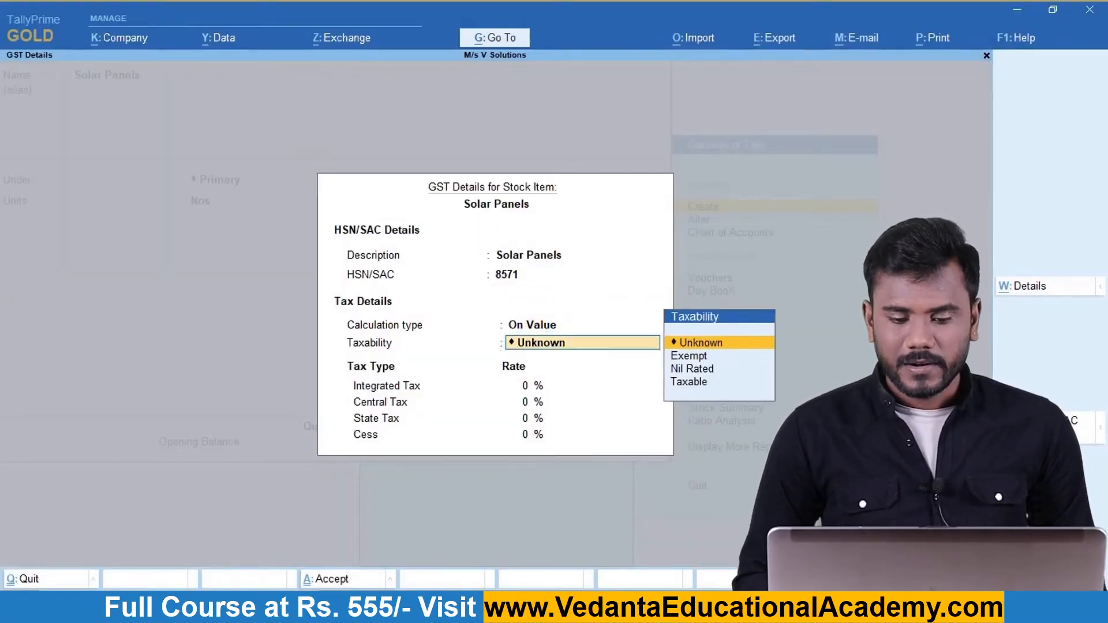
Set the Solar Panels GST taxability to Nil Rated.
key("Down")
key("Down")
key("Up")
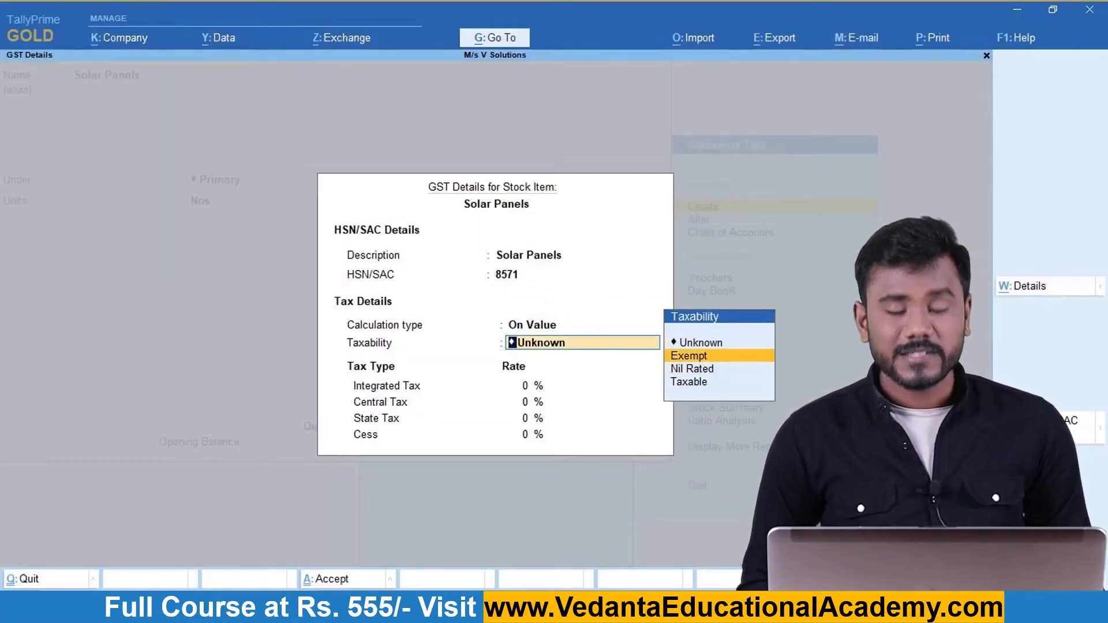
key("Down")
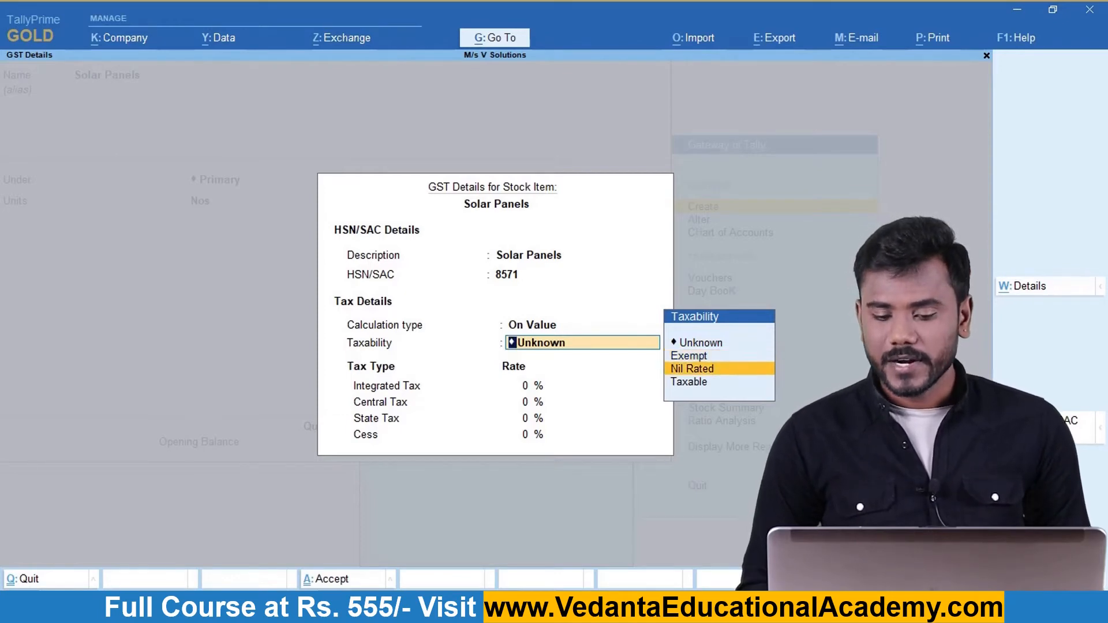
key("Down")
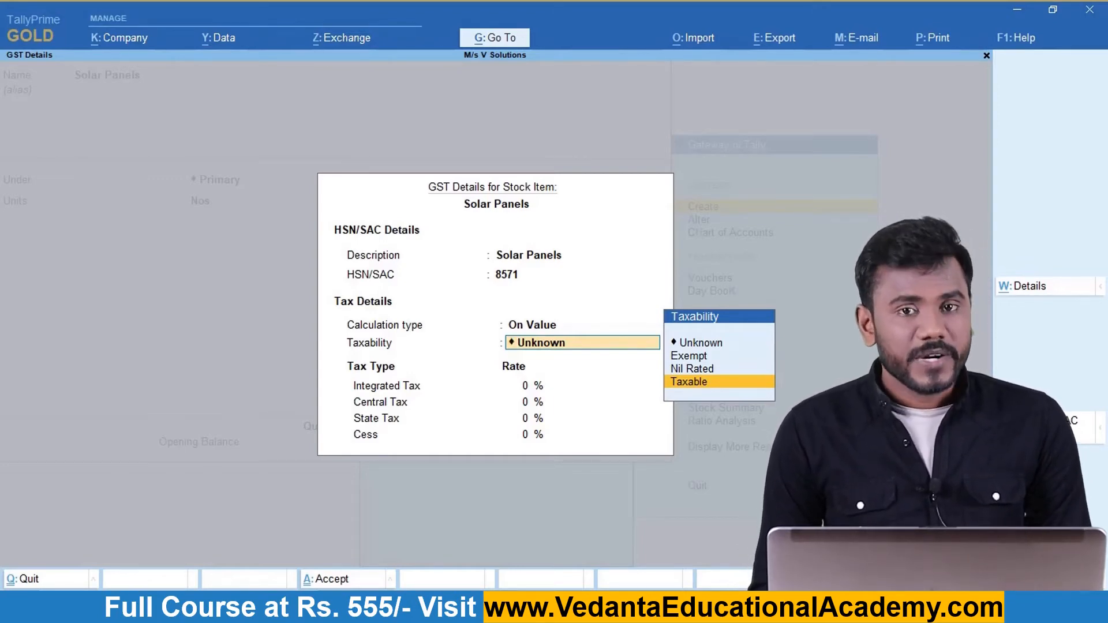
key("Up")
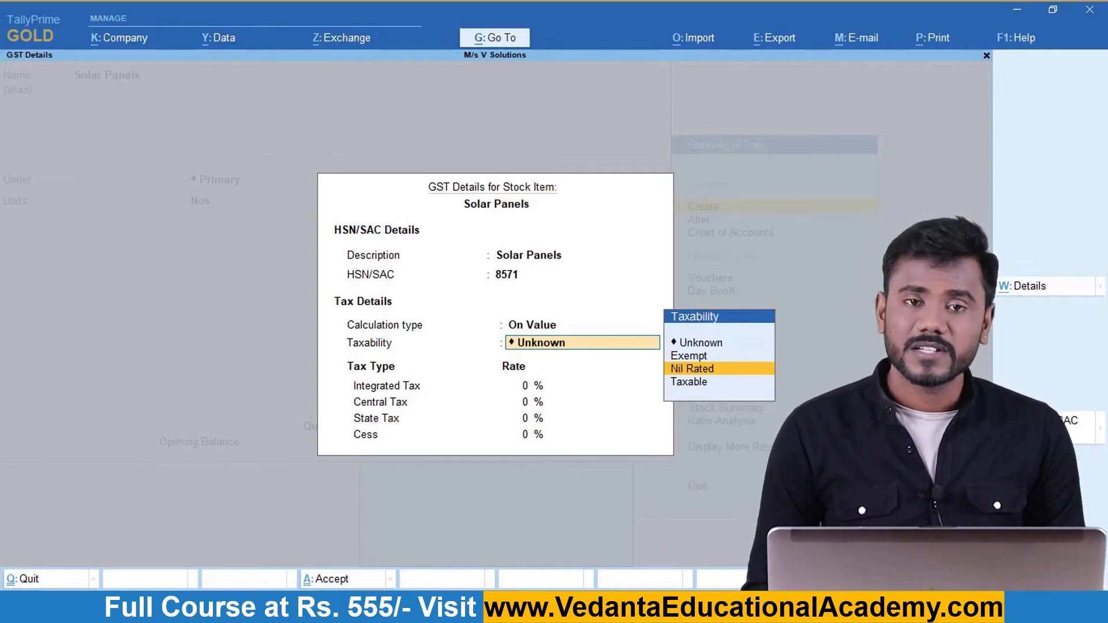
key("Up")
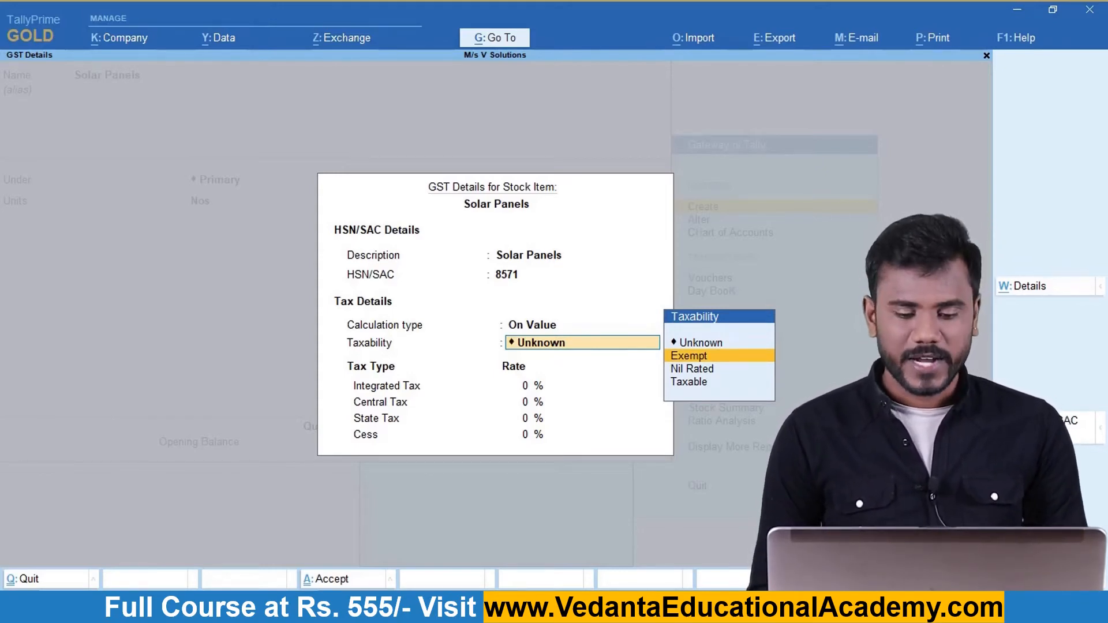
key("Down")
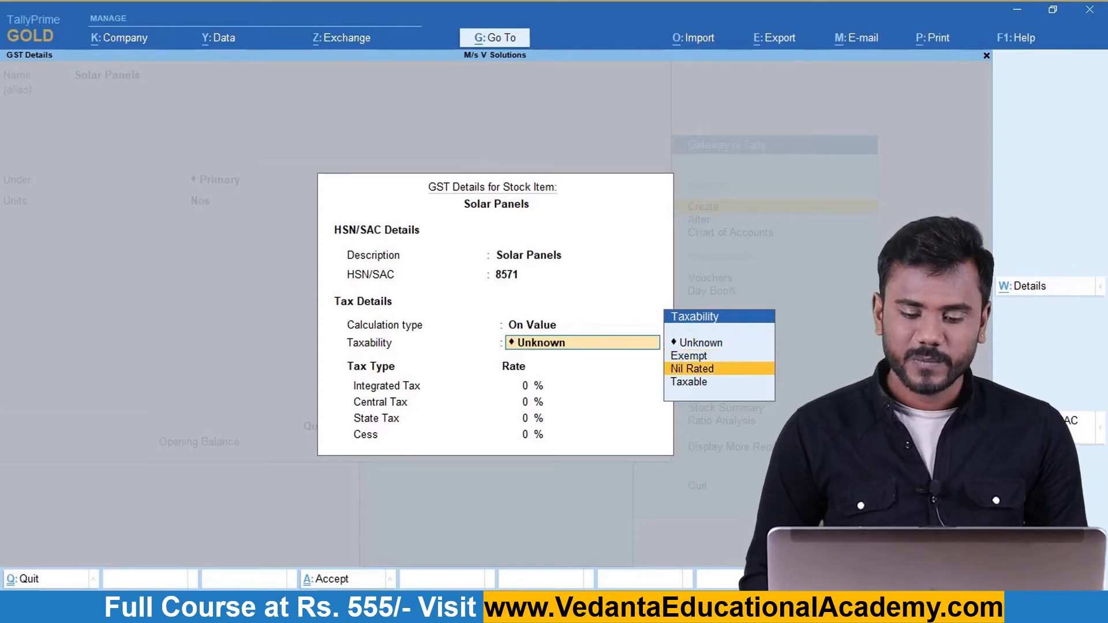
key("Return")
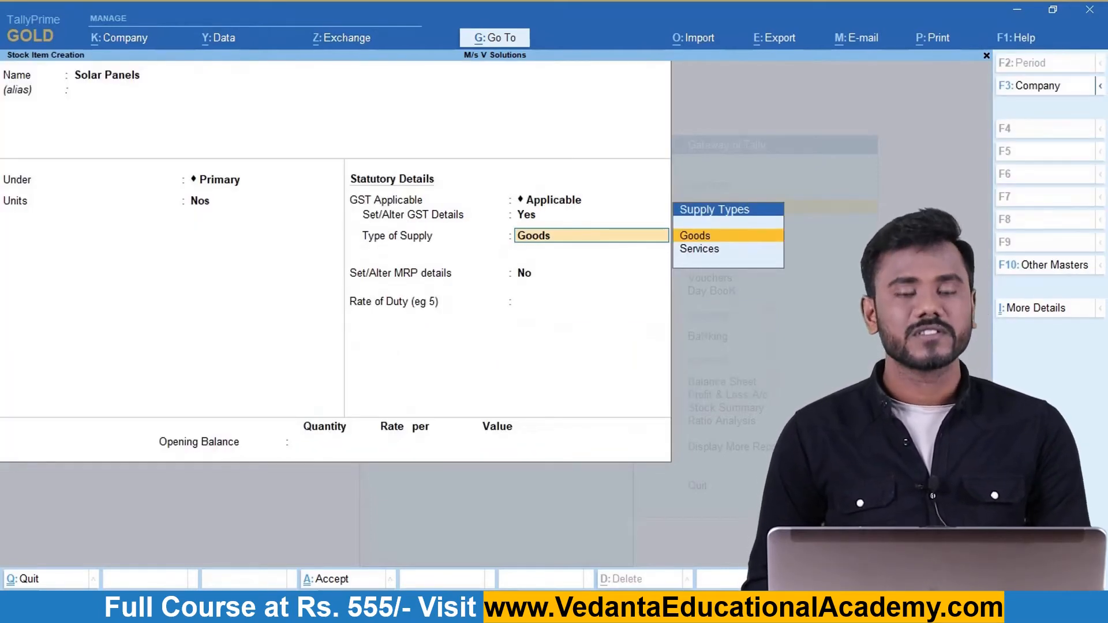
Review the Nil Rated GST details and save the Solar Panels stock item.
key("BackSpace")
key("Return")
key("Return")
key("Return")
key("Return")
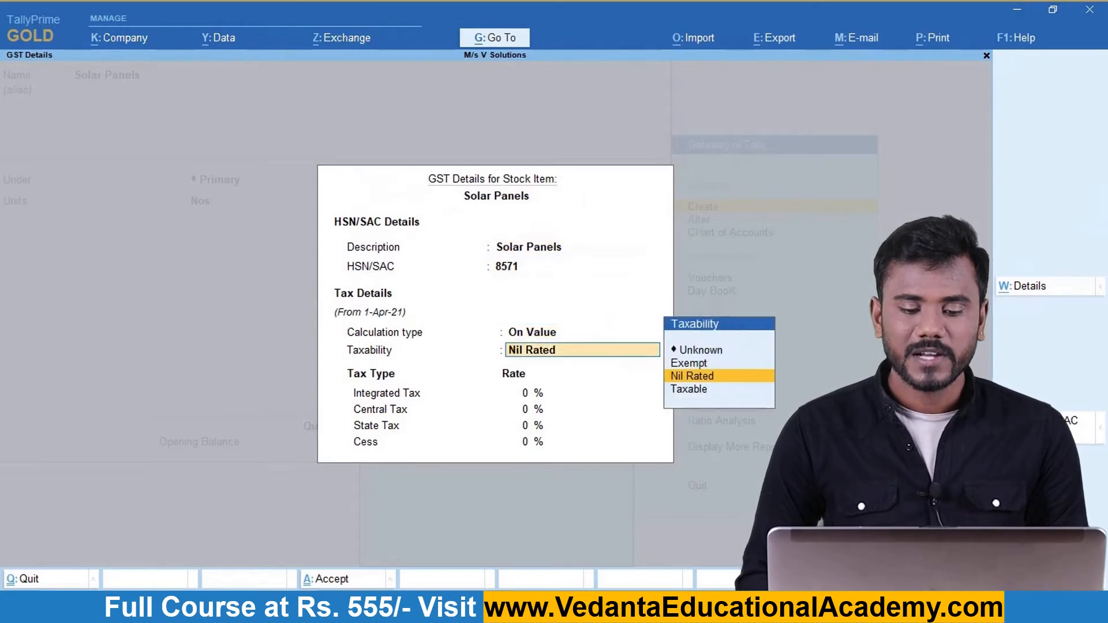
key("Return")
key("Return")
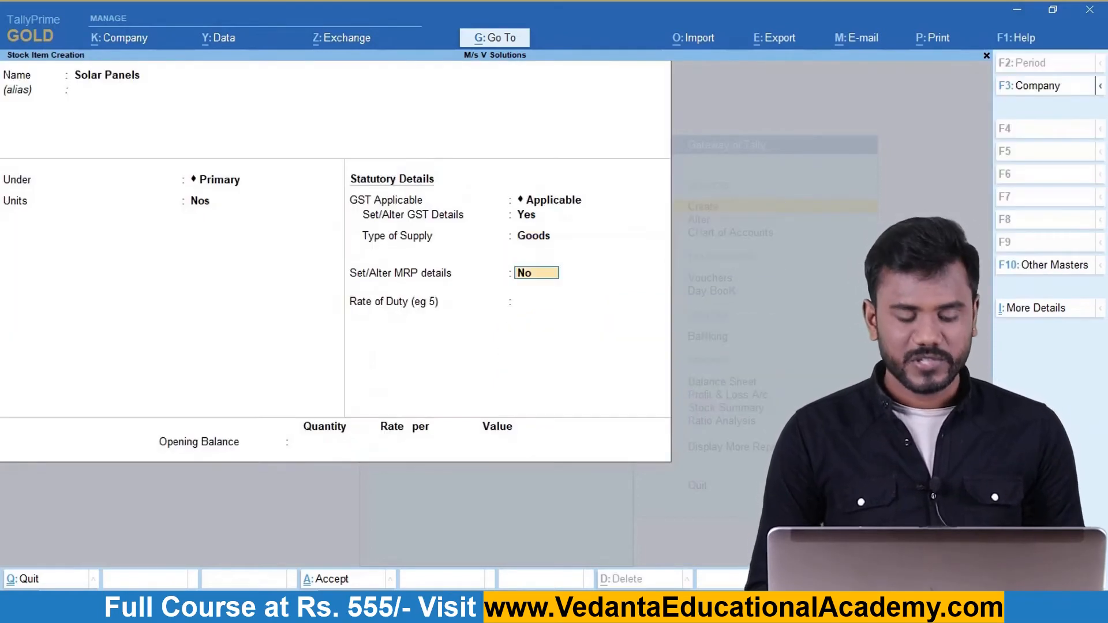
key("ctrl+a")
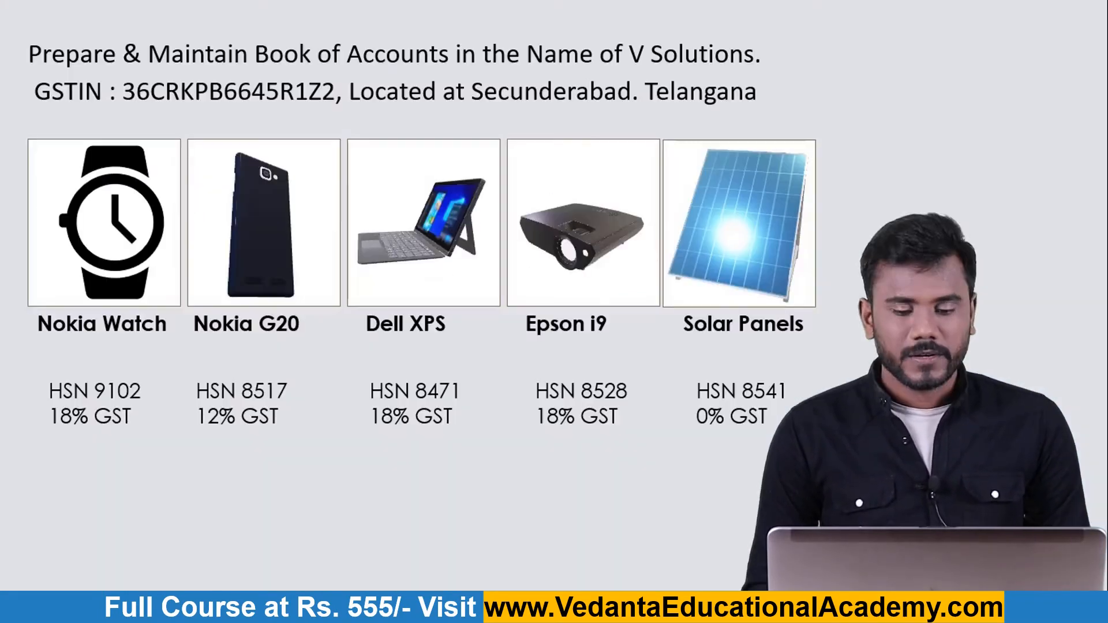
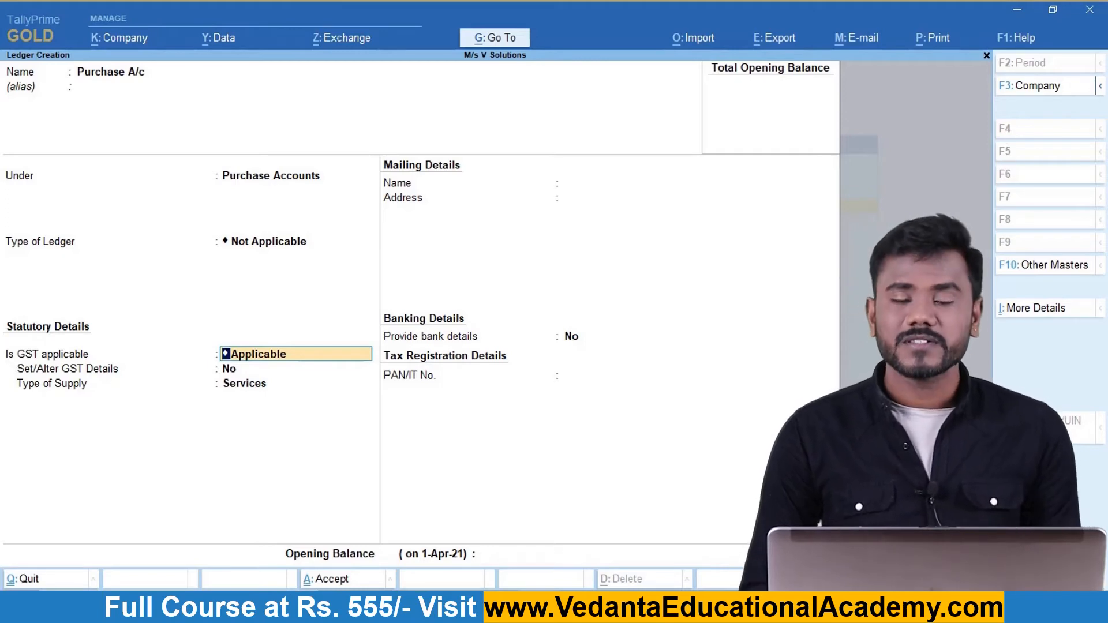
Set Purchase A/c's type of supply to Goods and save the ledger.
key("Return")
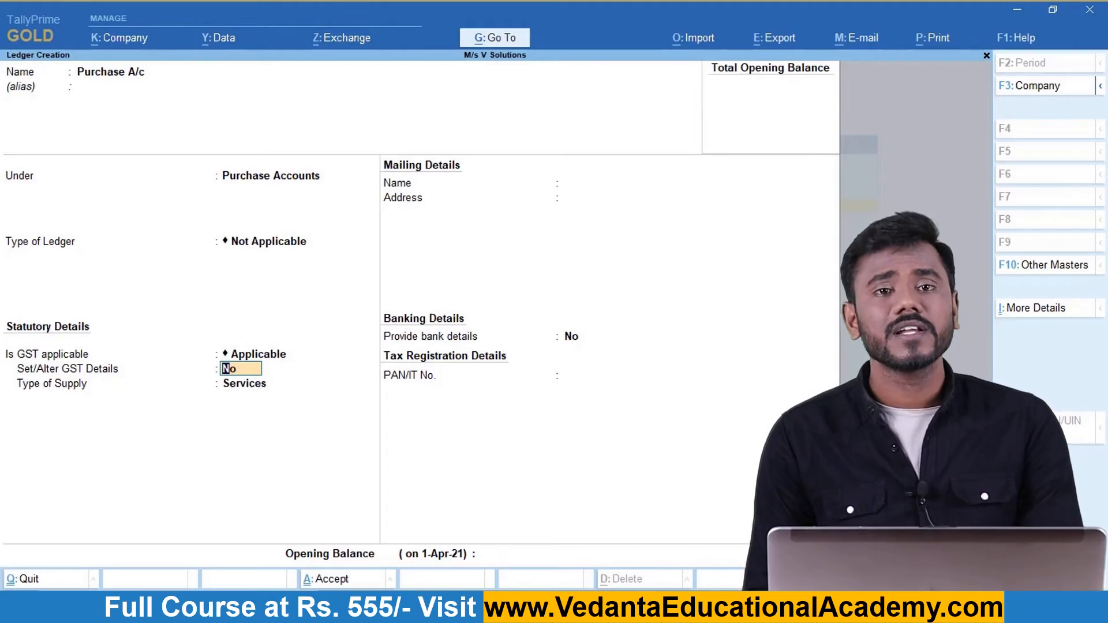
key("Return")
key("Up")
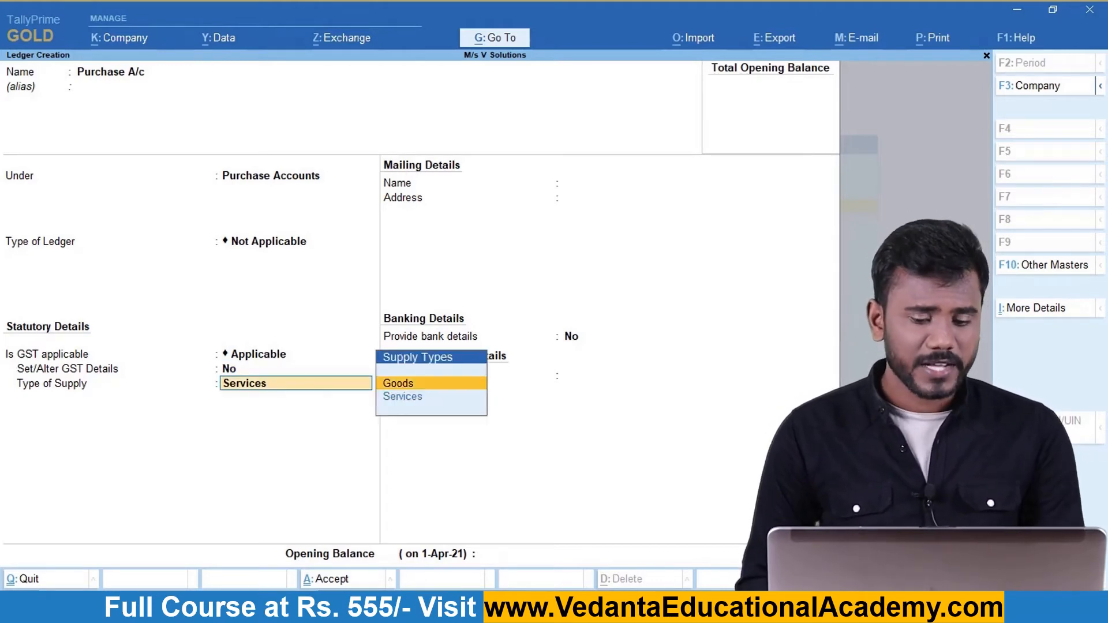
key("Return")
key("Return")
key("Return")
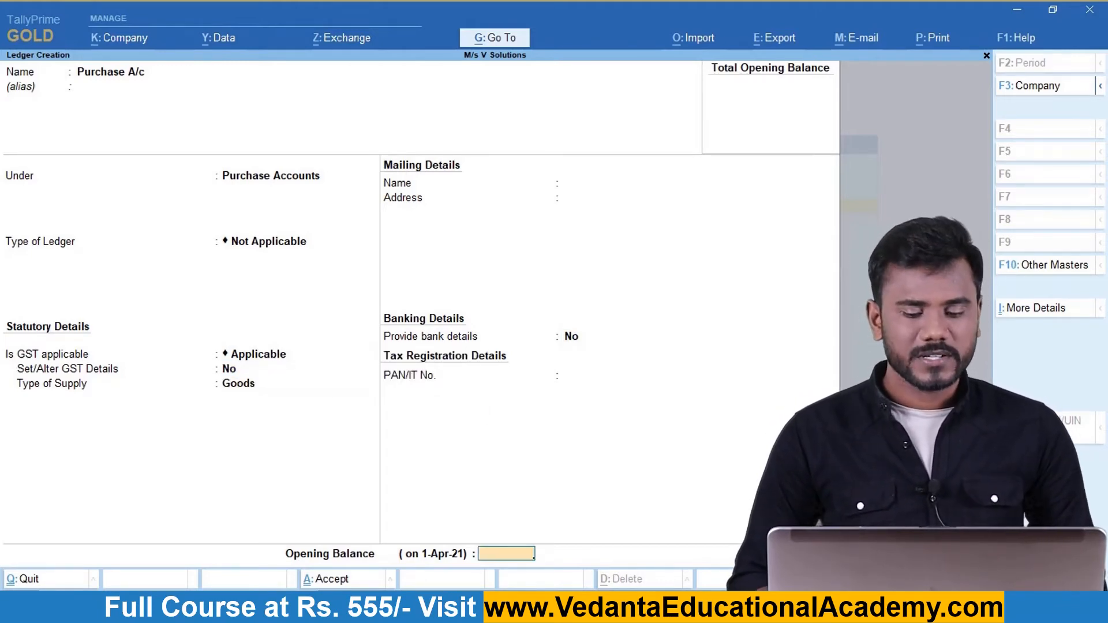
Create Sales A/c under Sales Accounts with GST applicable and supply type Goods.
type("Sale")
type("s S")
key("BackSpace")
key("BackSpace")
type("a/c")
key("Return")
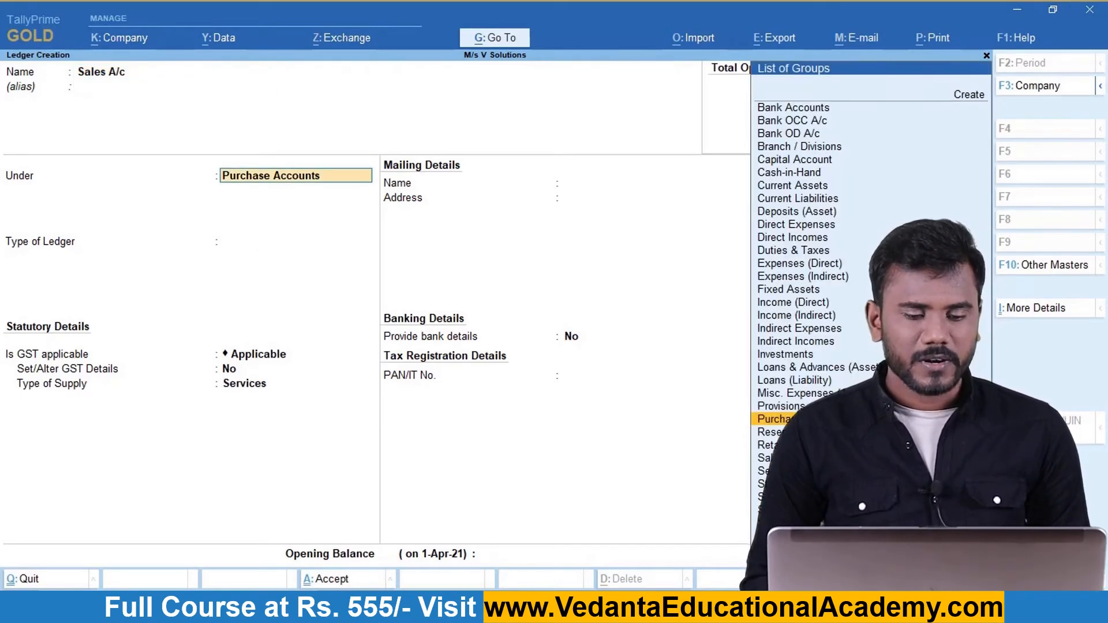
type("Sa")
key("Return")
key("Return")
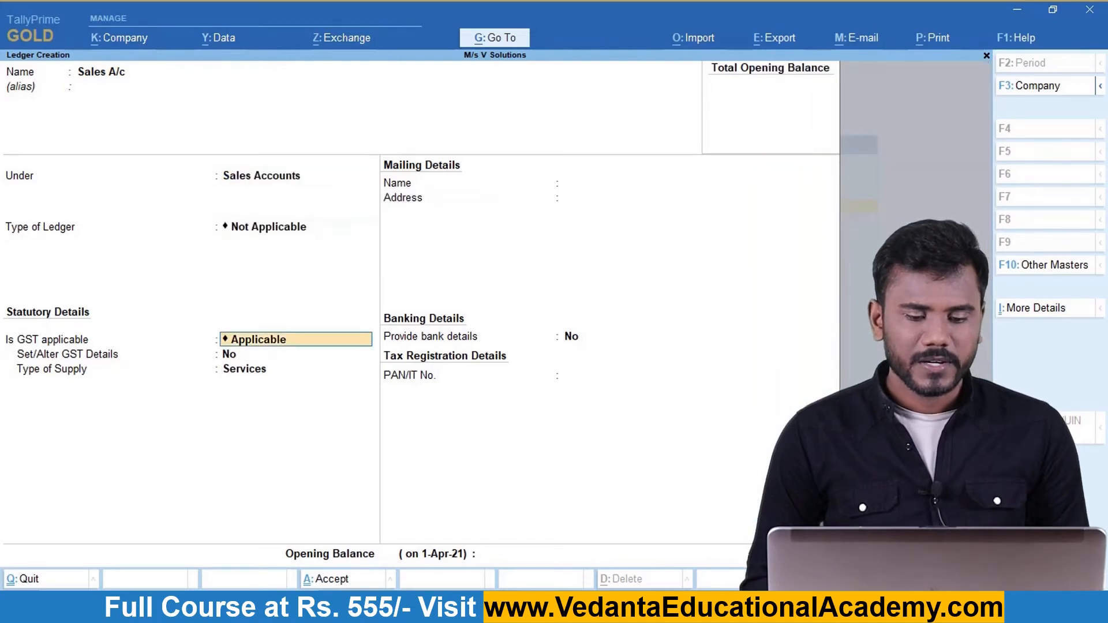
key("Return")
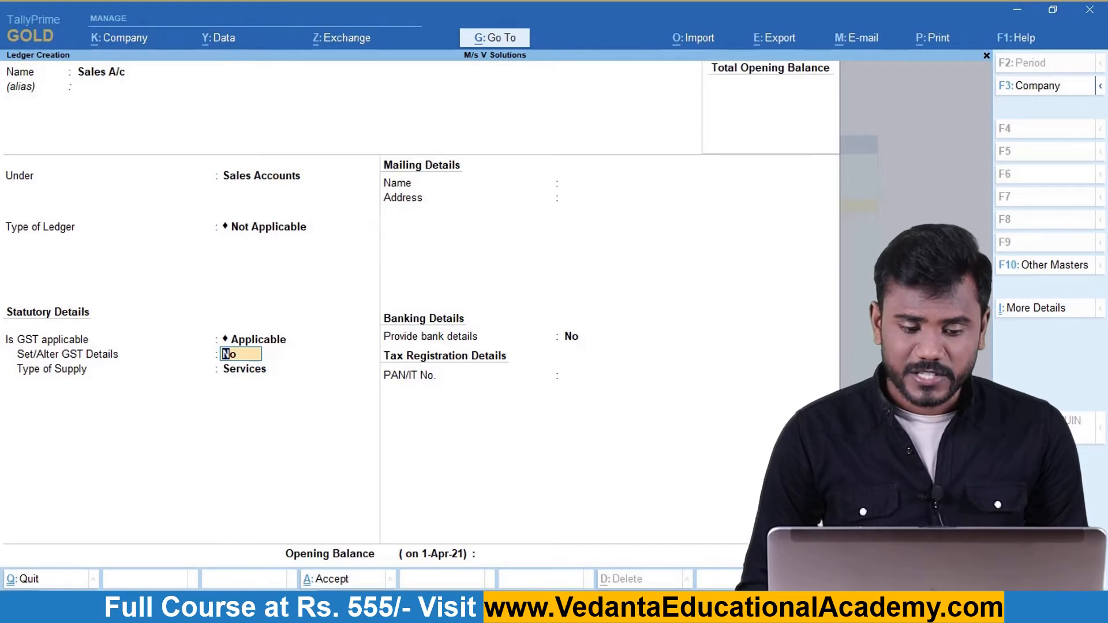
key("Return")
key("Up")
key("Return")
key("Return")
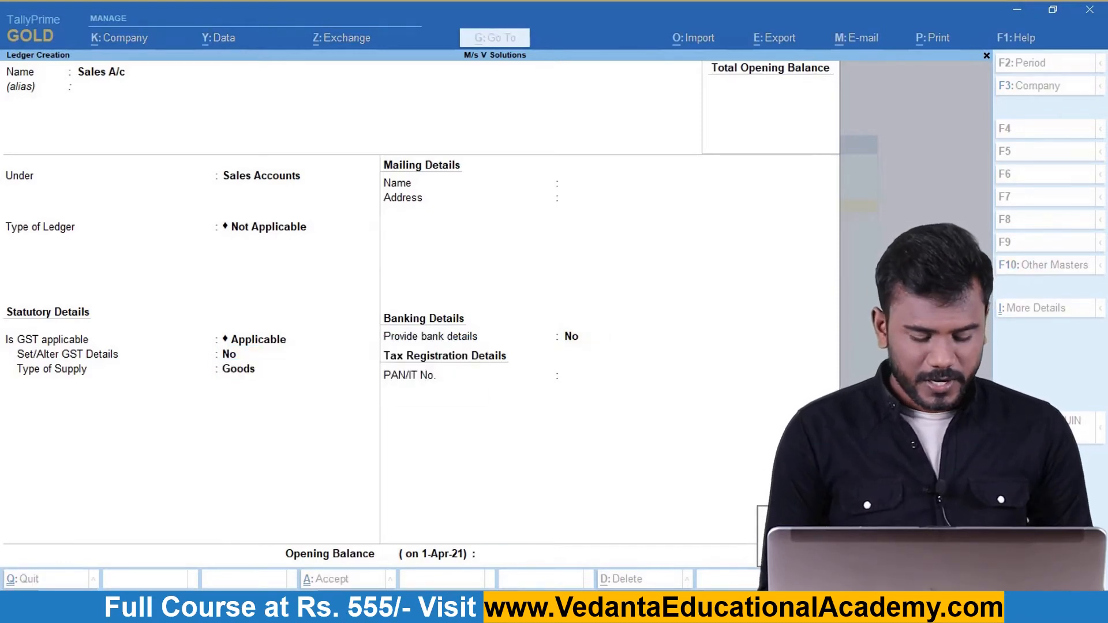
Save Sales A/c, then create C GST under Duties & Taxes as a GST Central Tax ledger.
key("Return")
type("C GST")
key("Return")
type("Du")
key("Return")
key("Up")
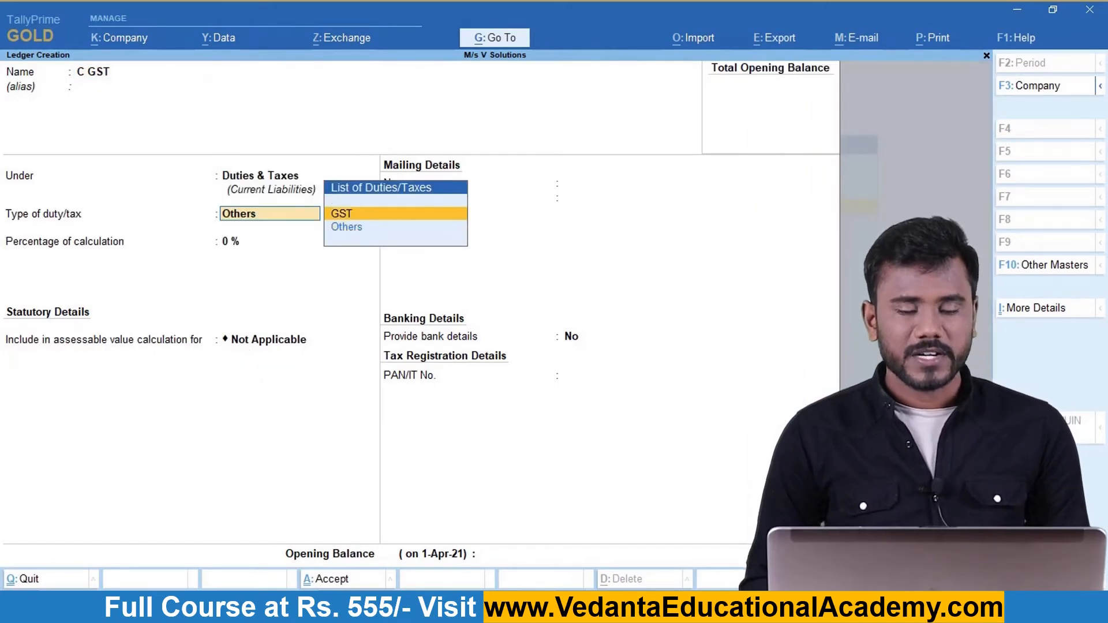
key("Return")
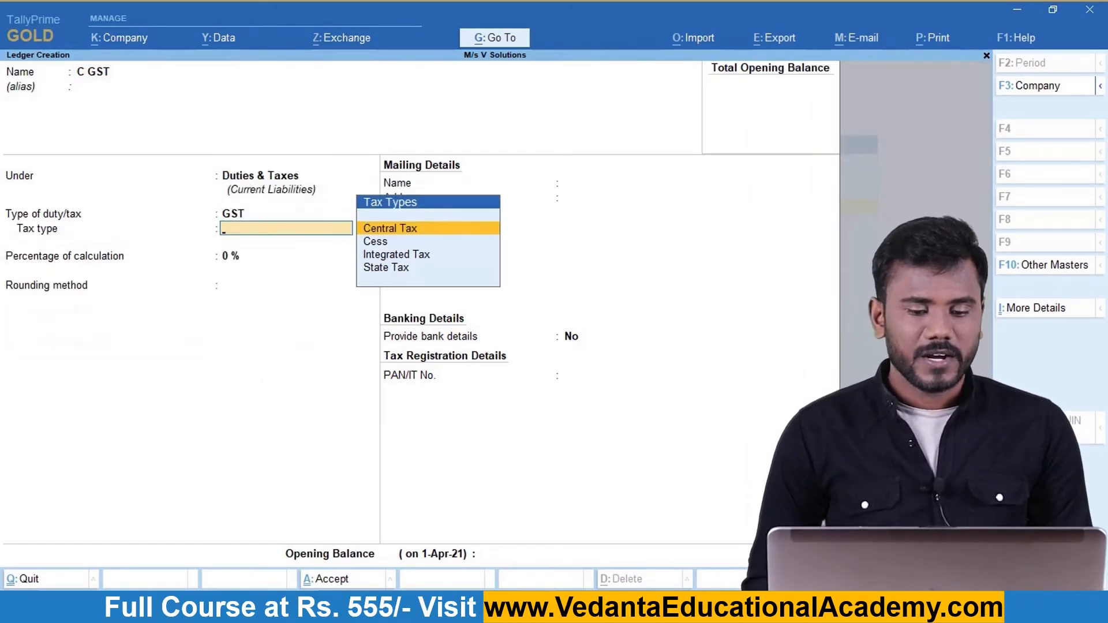
key("Return")
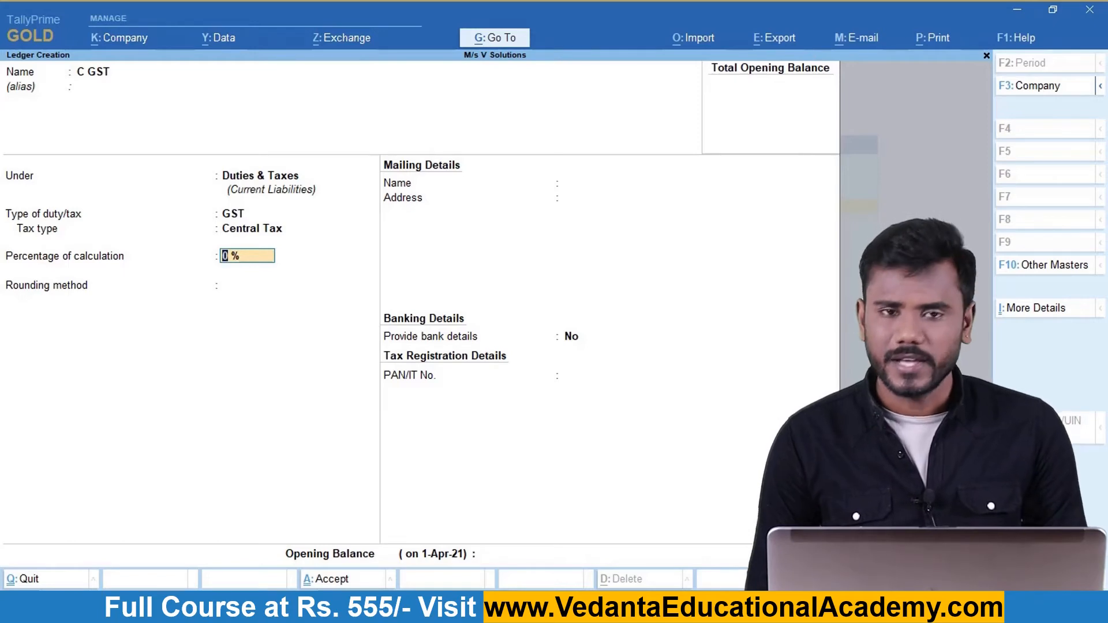
key("Return")
key("Return")
key("Return")
key("Return")
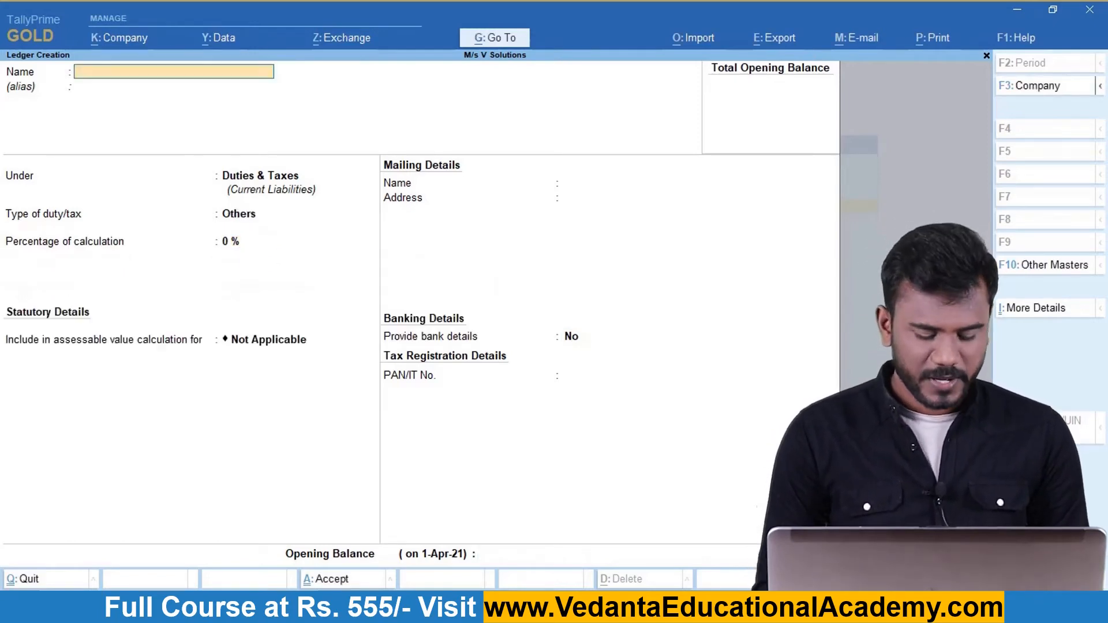
Create the S GST ledger under Duties & Taxes with duty type GST and State Tax.
type("S")
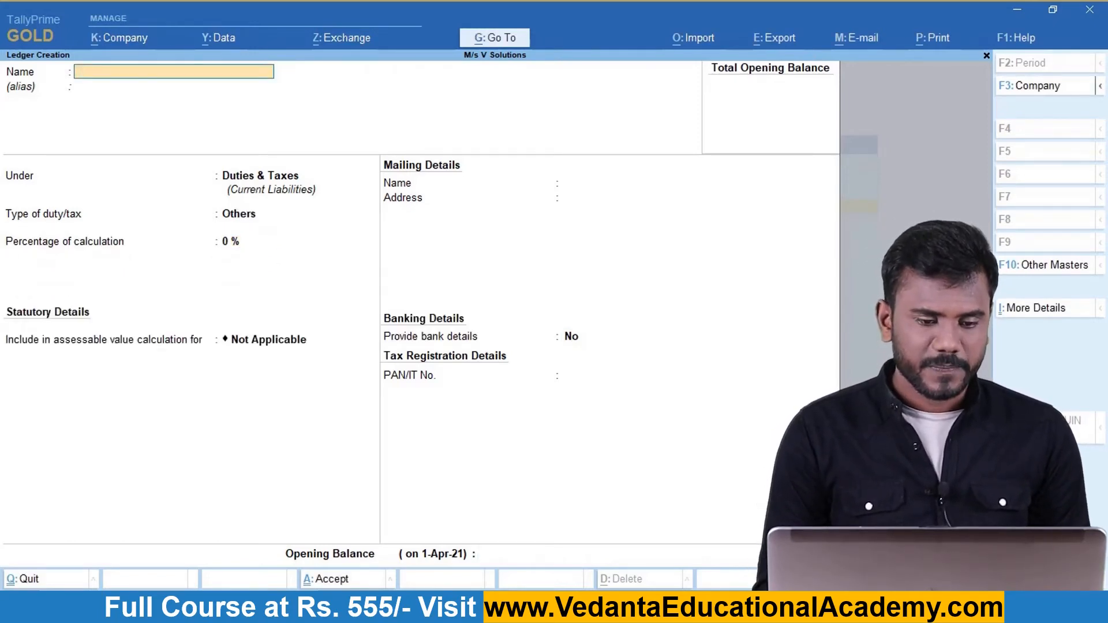
type(" GST")
key("Return")
key("Return")
key("Return")
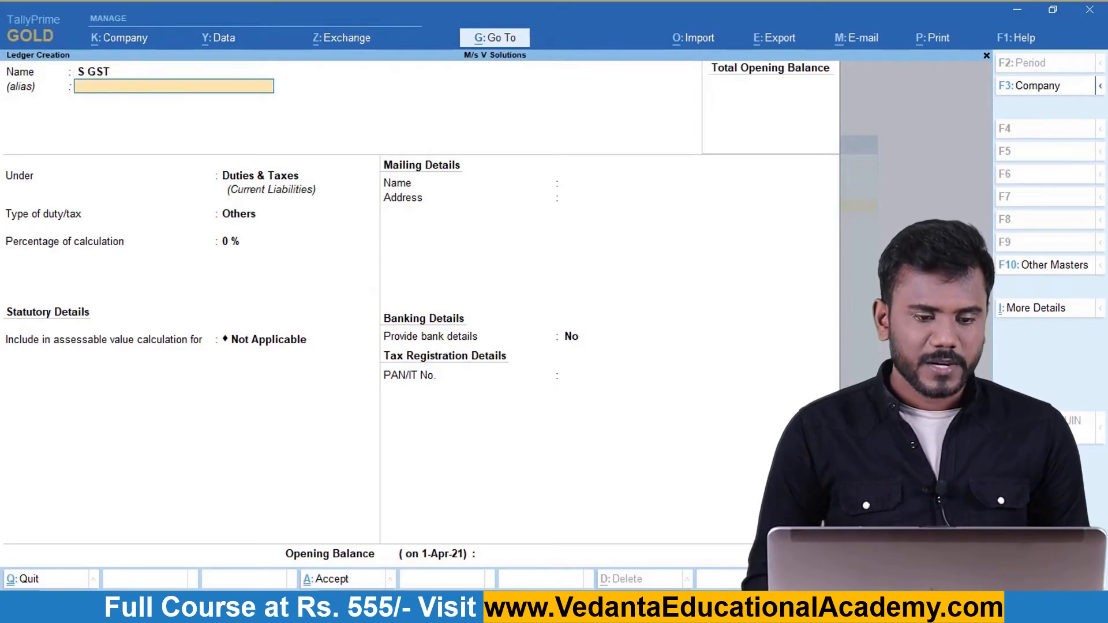
key("Up")
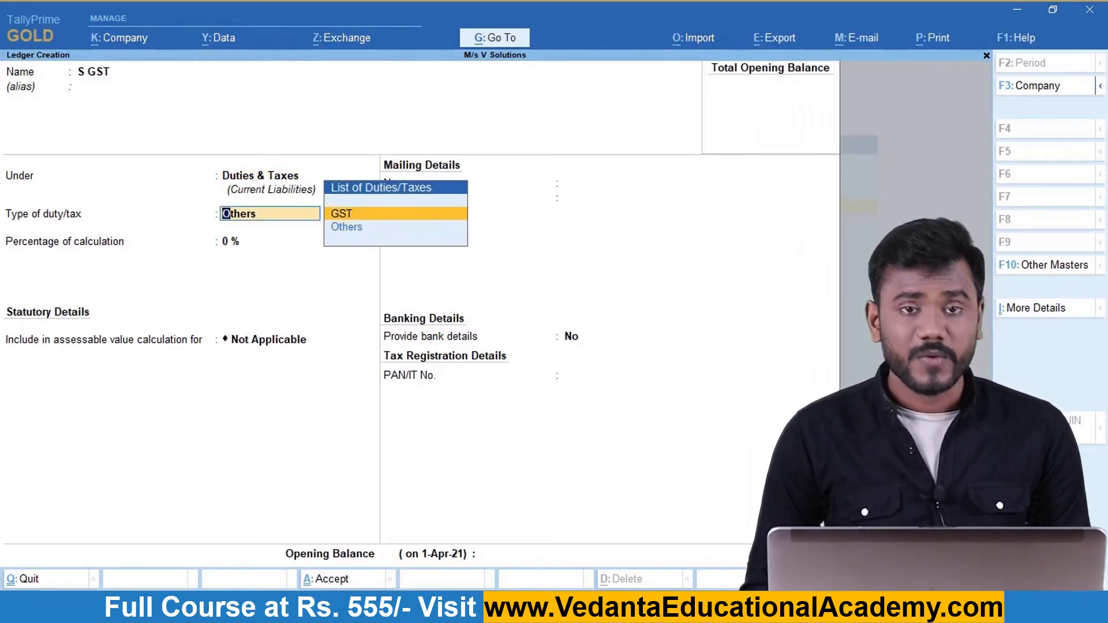
key("Return")
key("Down")
key("Down")
key("Down")
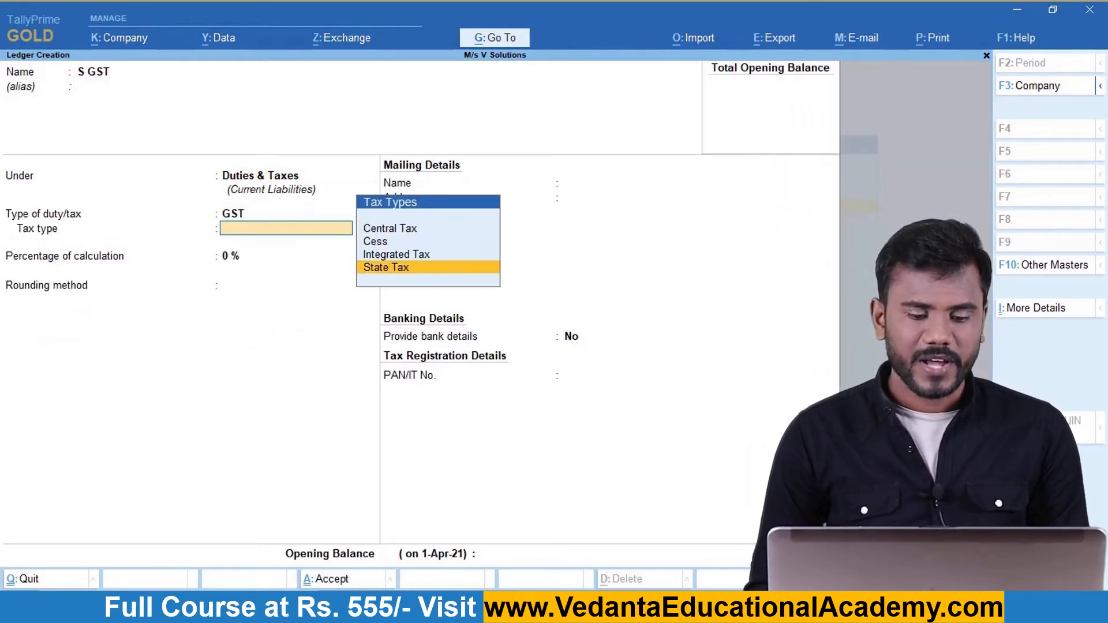
key("Return")
key("Return")
key("Return")
Create the I GST ledger under Duties & Taxes with duty type GST and Integrated Tax.
key("Return")
type("I GST")
key("Return")
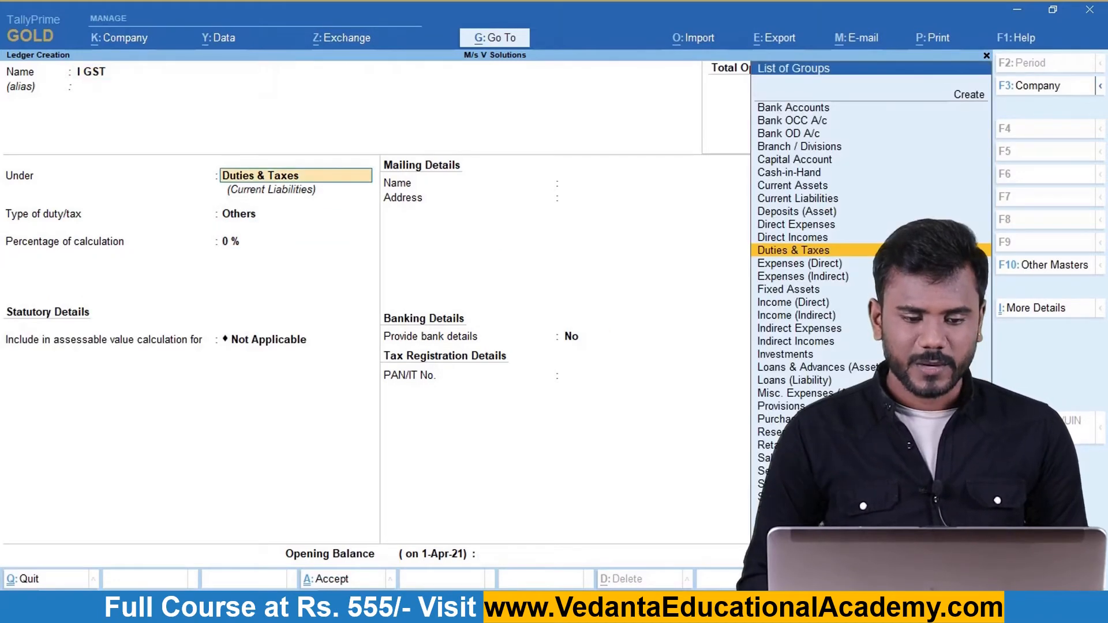
key("Return")
key("Up")
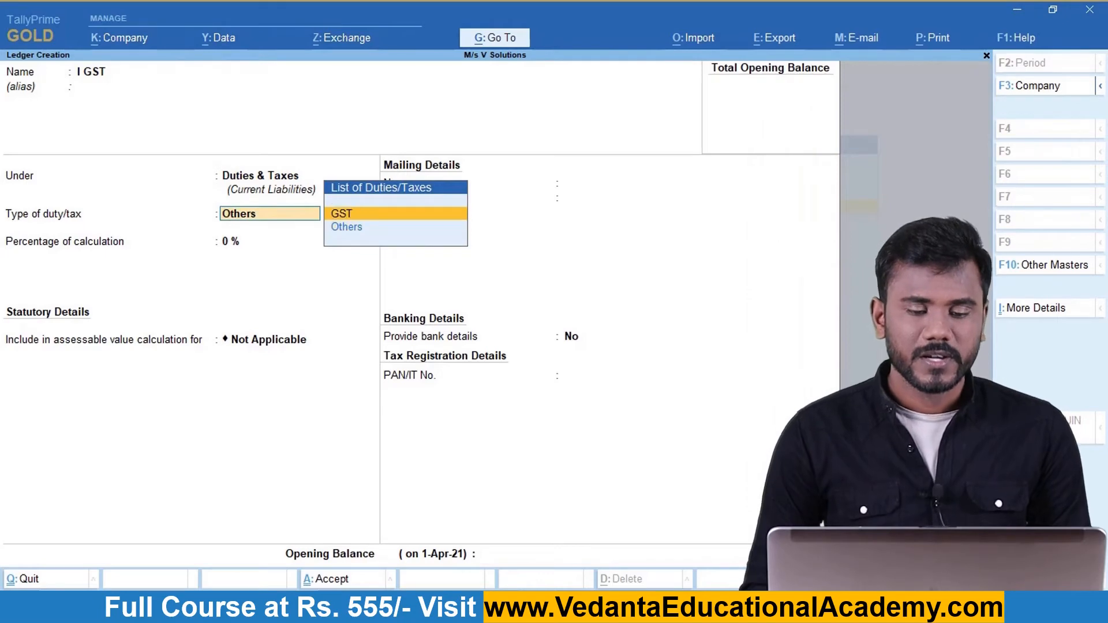
key("Return")
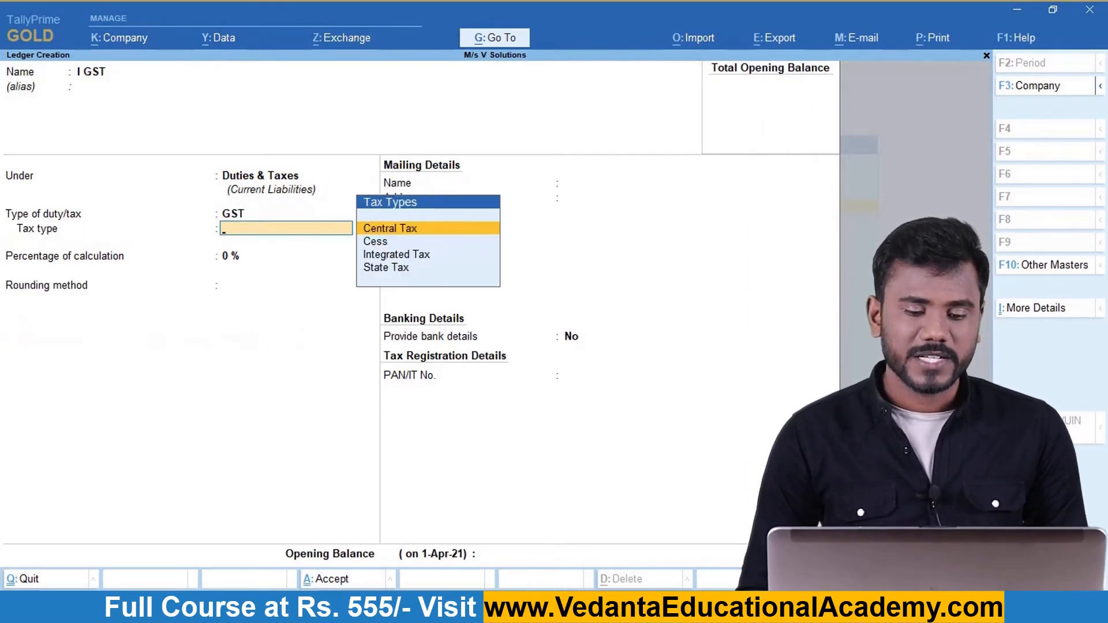
key("Down")
key("Down")
key("Return")
key("Return")
key("Return")
key("Return")
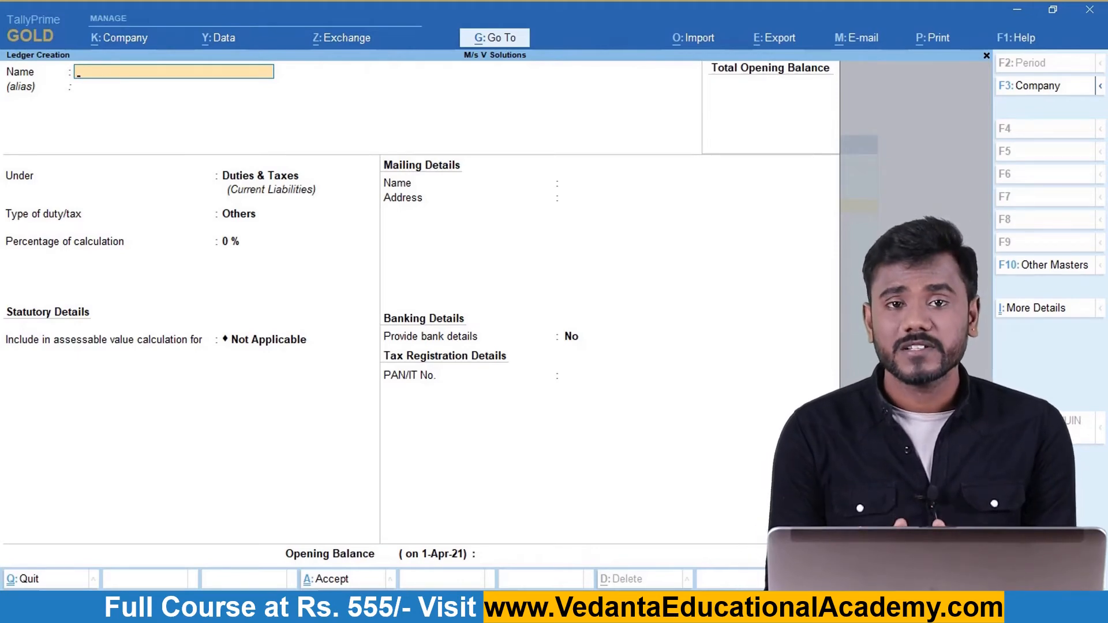
Create ROUND OFF under Indirect Expenses as Invoice Rounding, Normal Rounding, limit 1, and save it.
type("ROUND OFF")
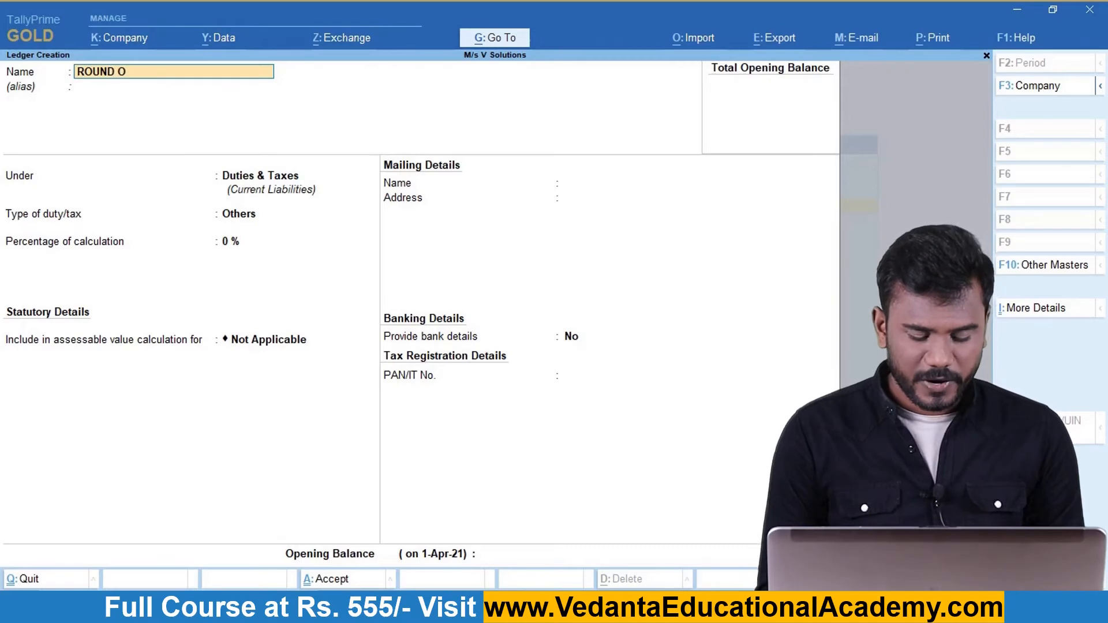
key("Return")
key("Return")
type("IND")
key("Down")
key("Down")
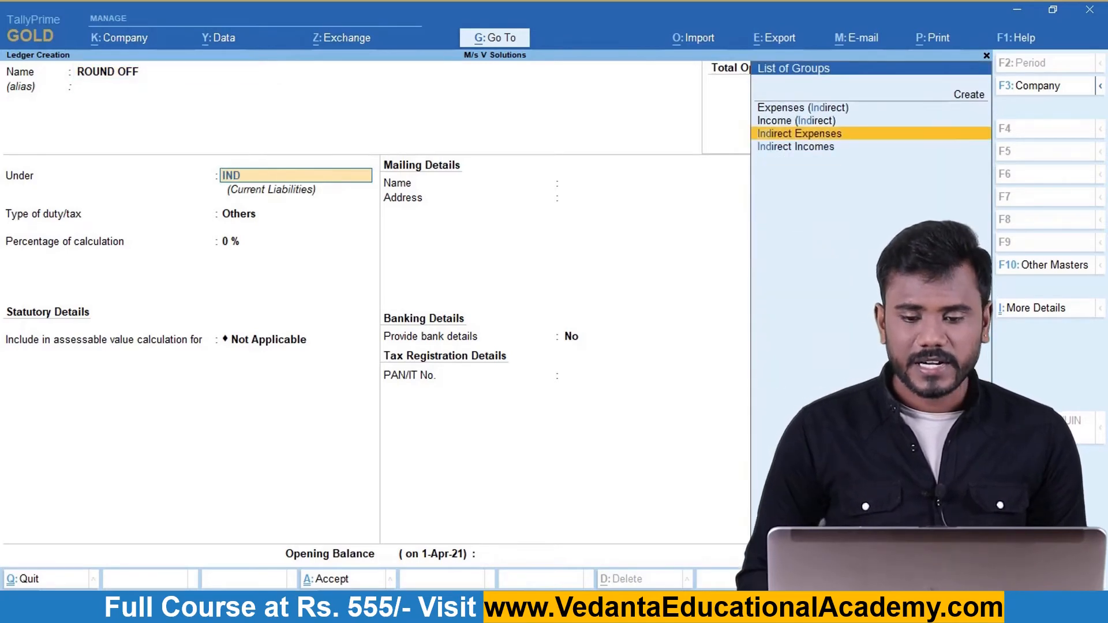
key("Return")
key("Down")
key("Down")
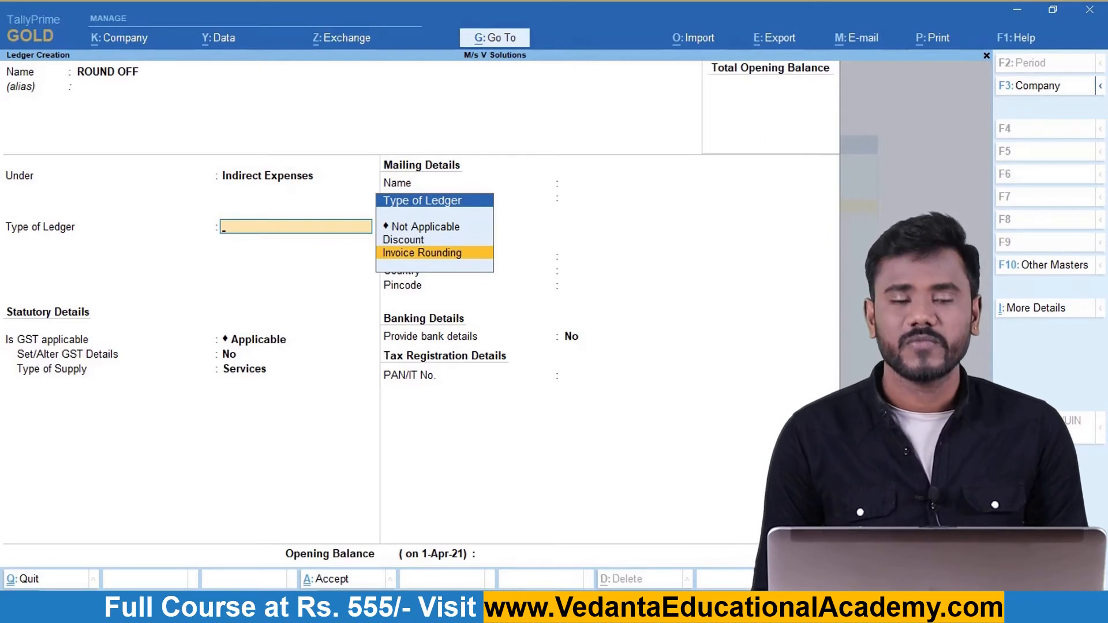
key("Return")
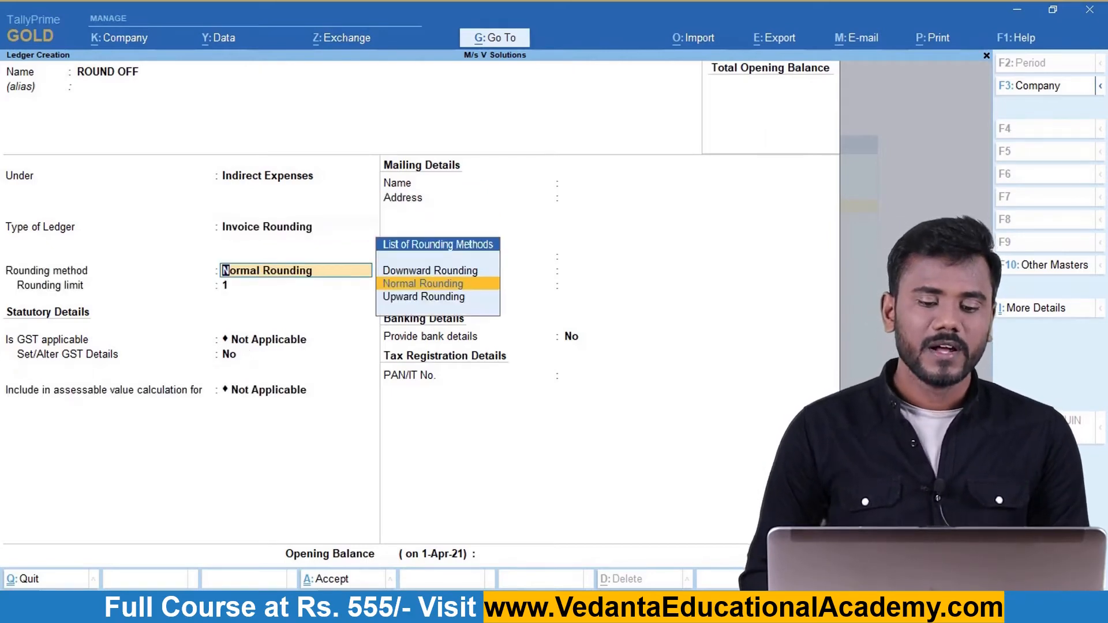
key("Return")
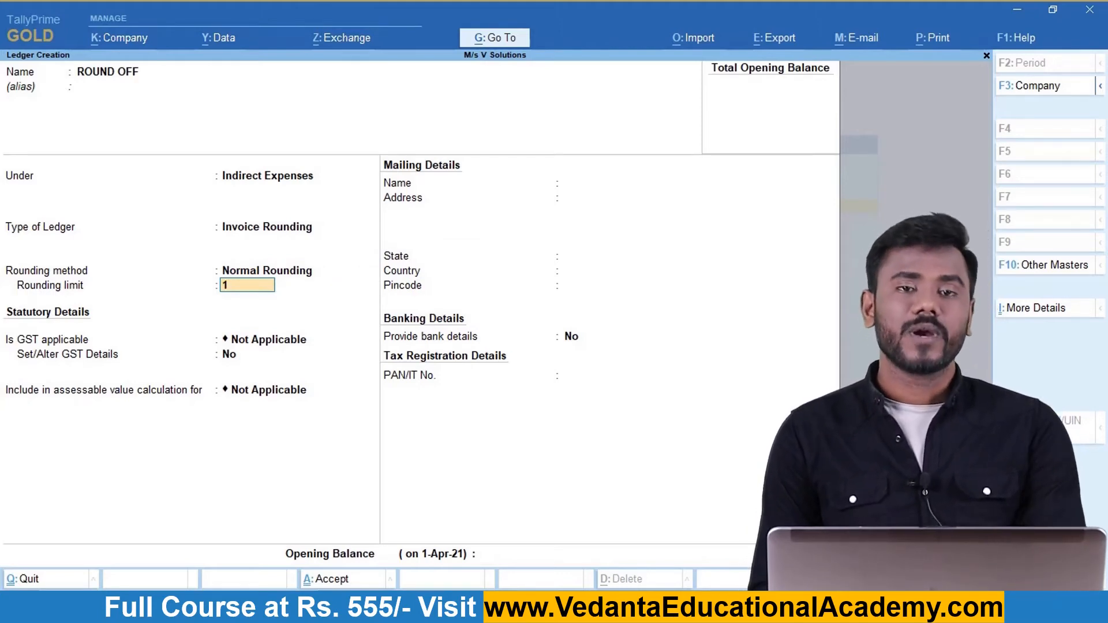
key("Return")
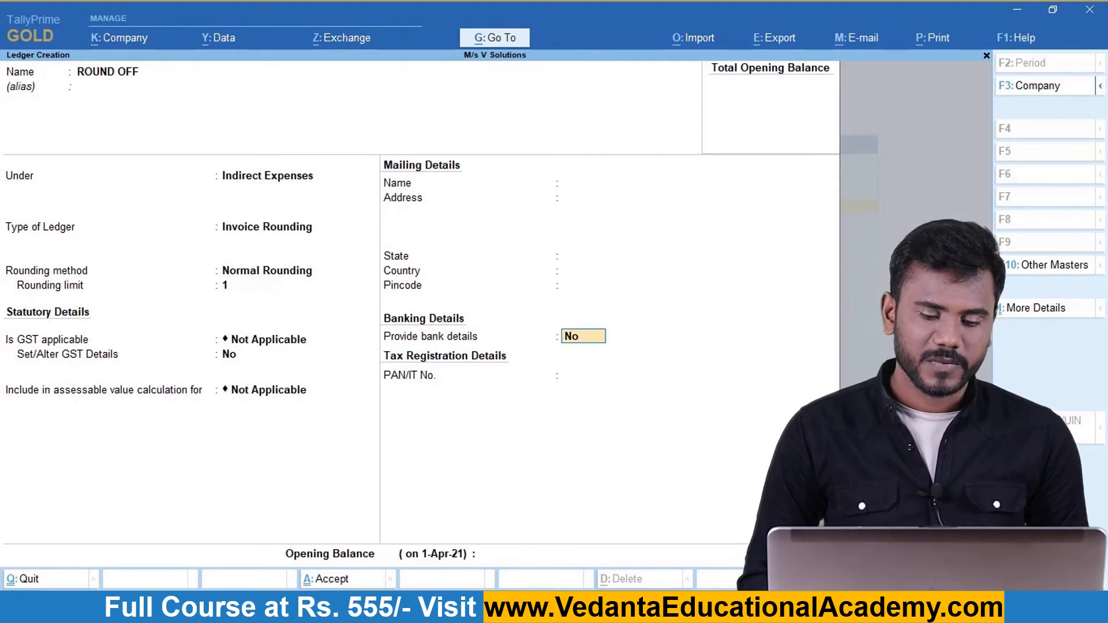
key("ctrl")
key("ctrl+a")
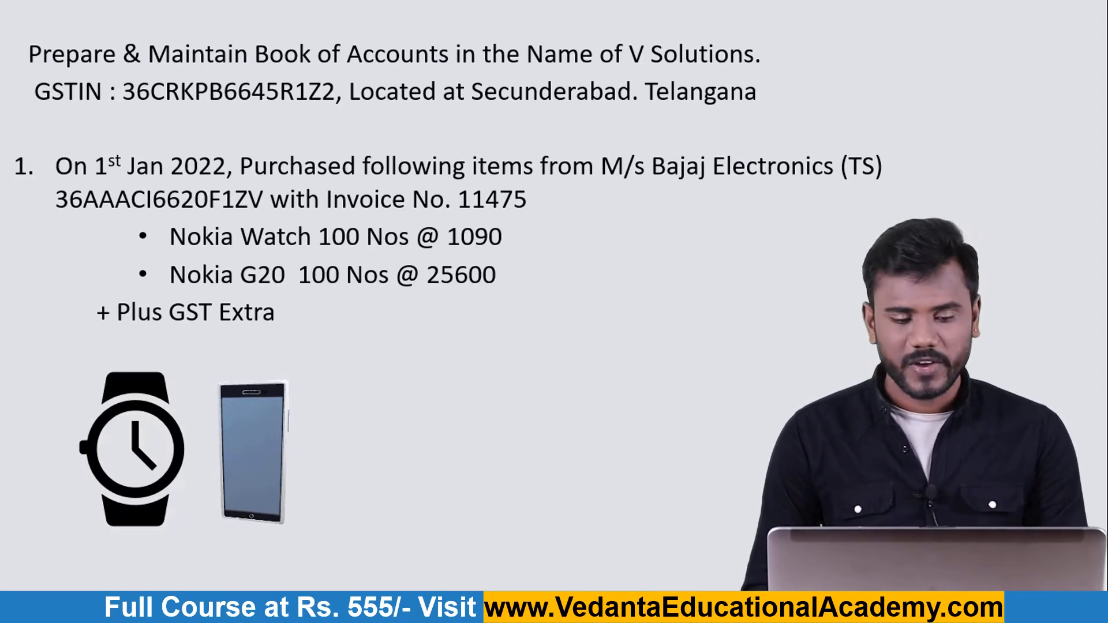
Return to TallyPrime from the slides and exit ledger creation.
key("alt+Tab")
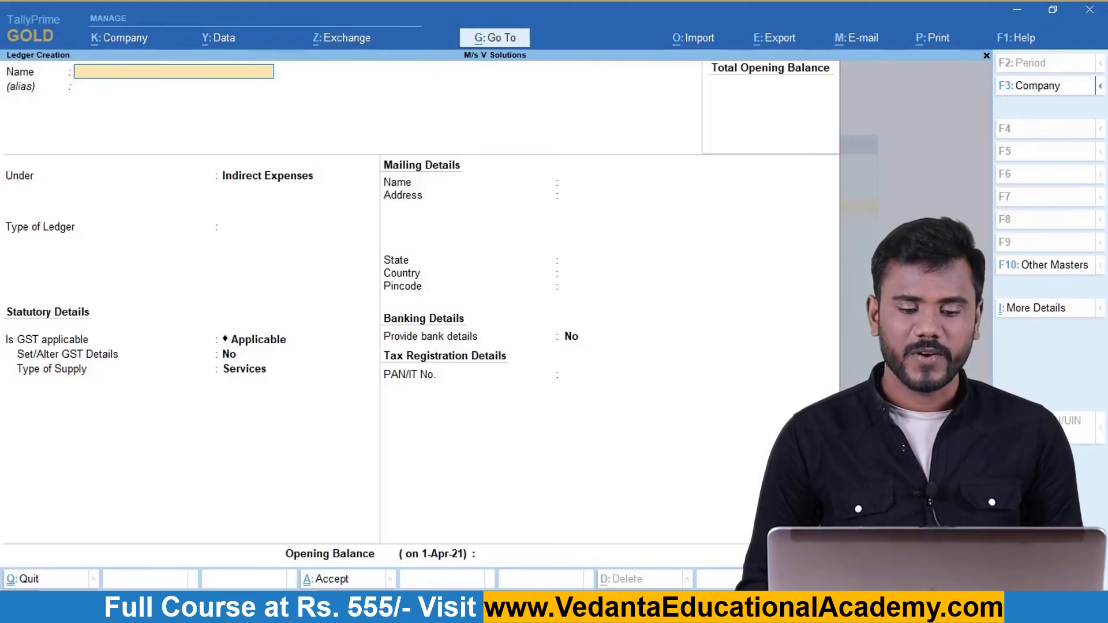
key("Escape")
key("Escape")
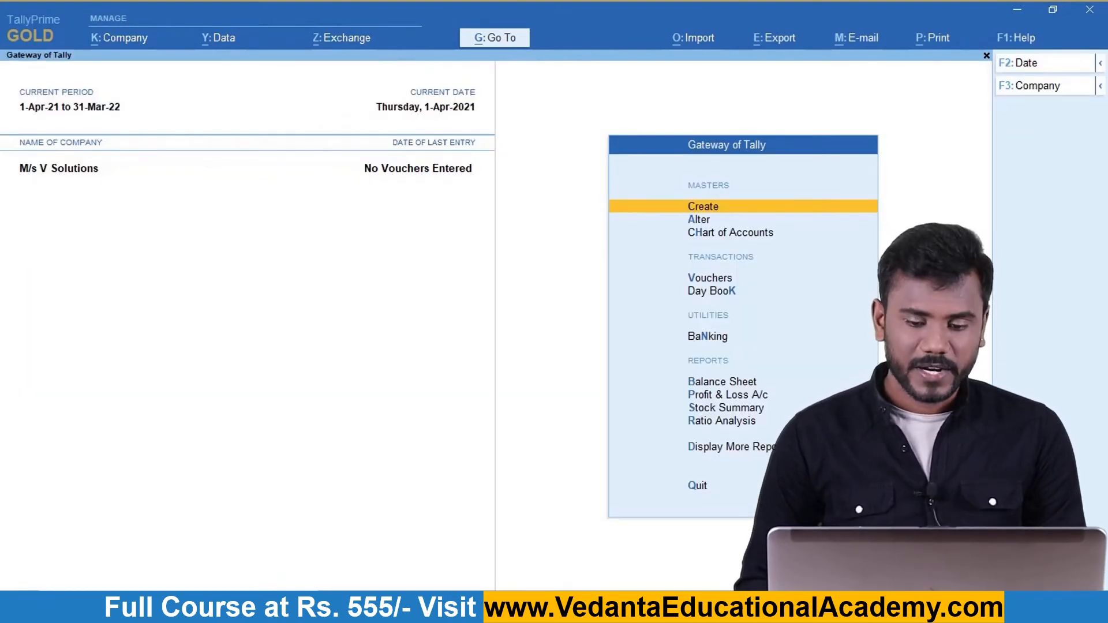
Open a Purchase voucher and retype its date as 1-1-2022.
key("Down")
key("Down")
key("Down")
key("Return")
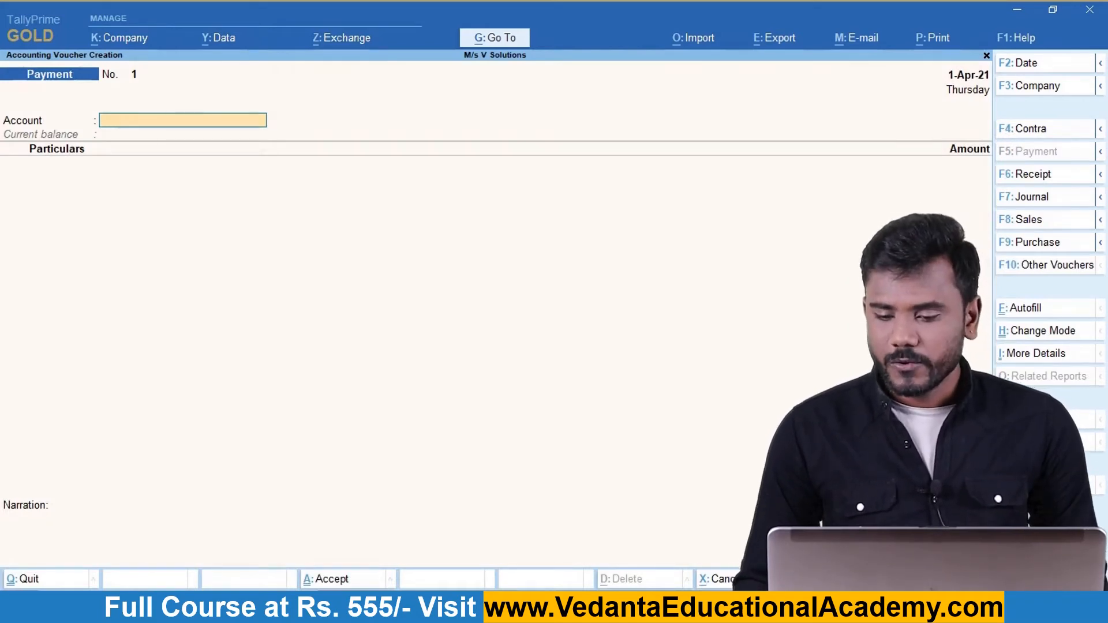
left_click(1028, 244)
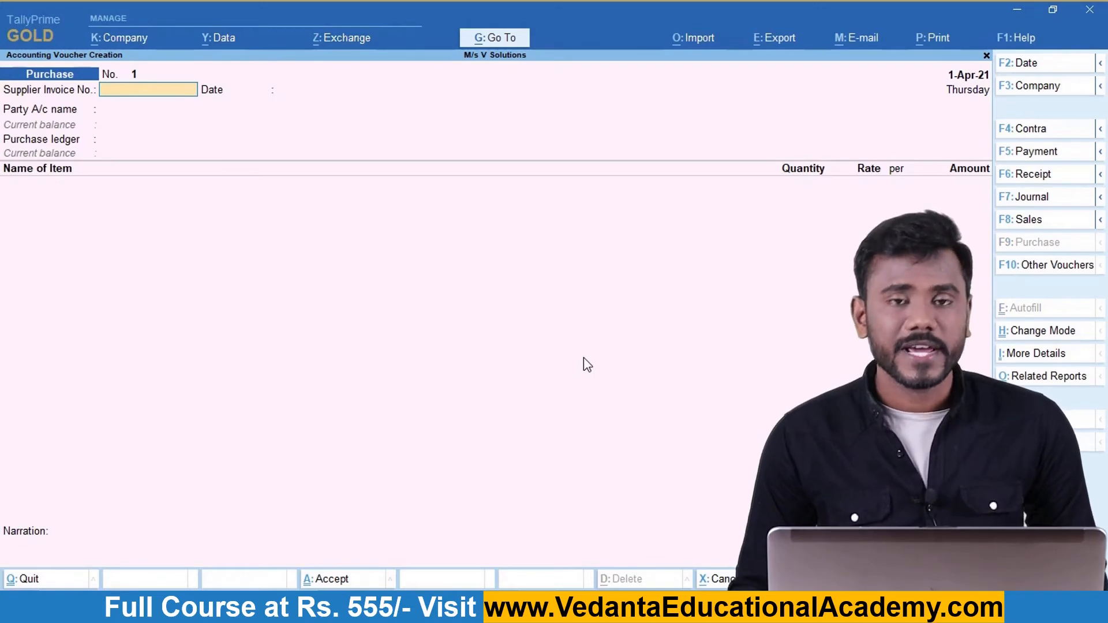
key("F2")
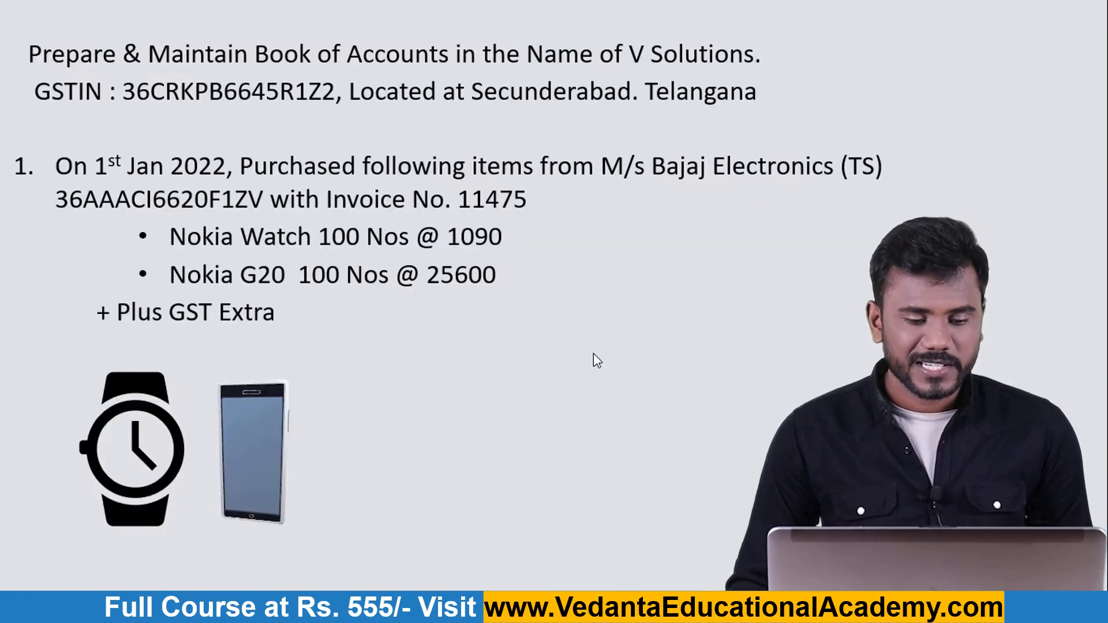
key("alt+Tab")
type("1-1-2022")
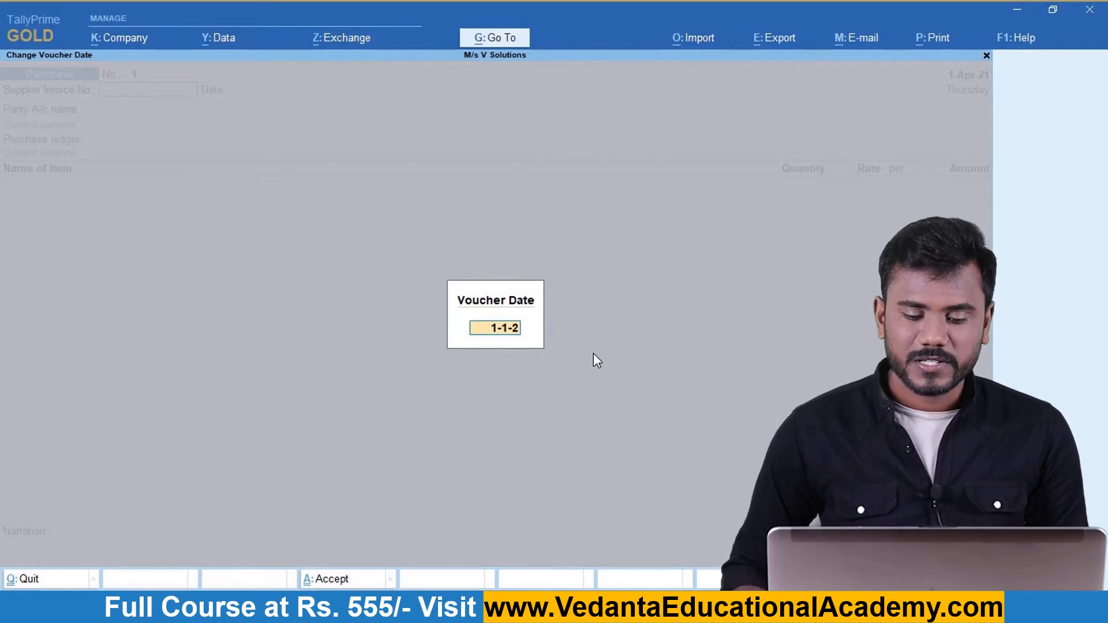
Confirm the 1-Jan-22 date and enter supplier invoice number 11475.
key("Return")
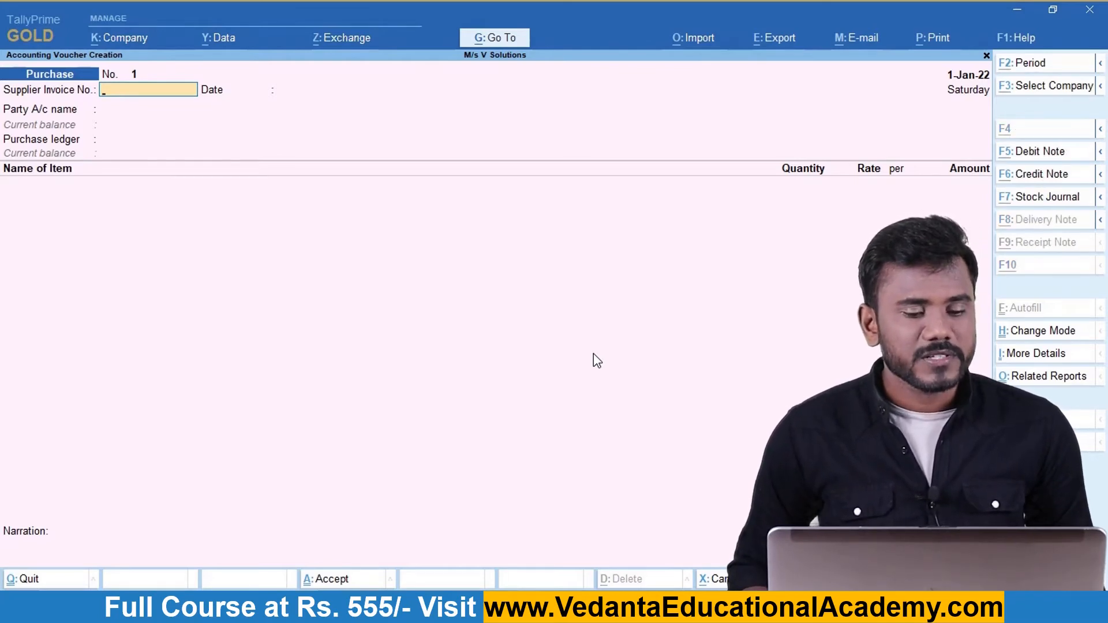
key("alt+Tab")
key("alt+Tab")
type("1")
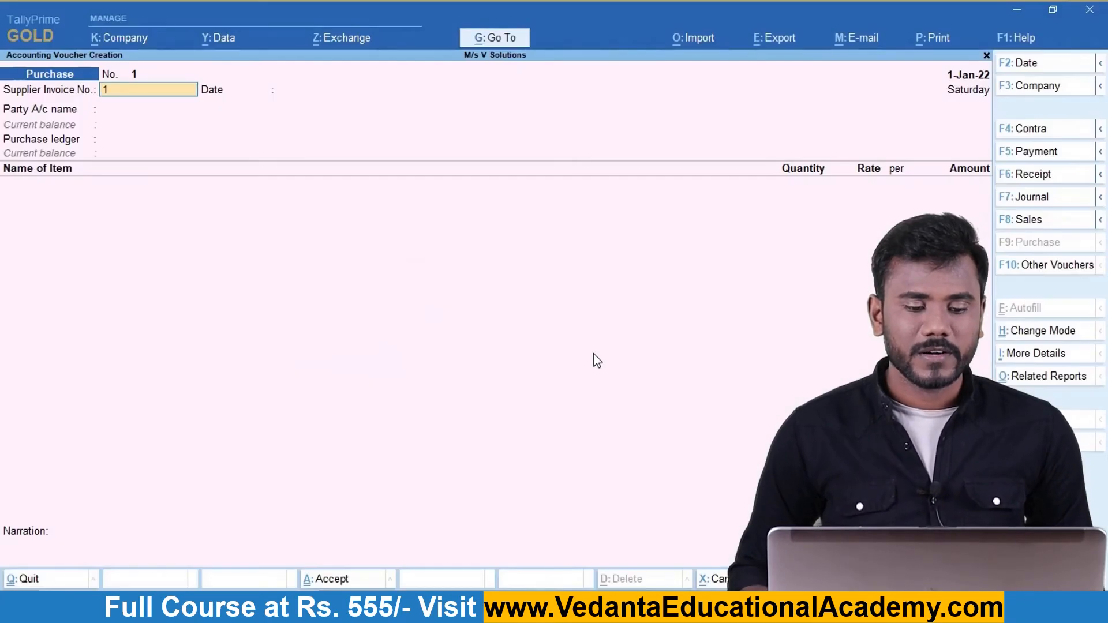
type("1475")
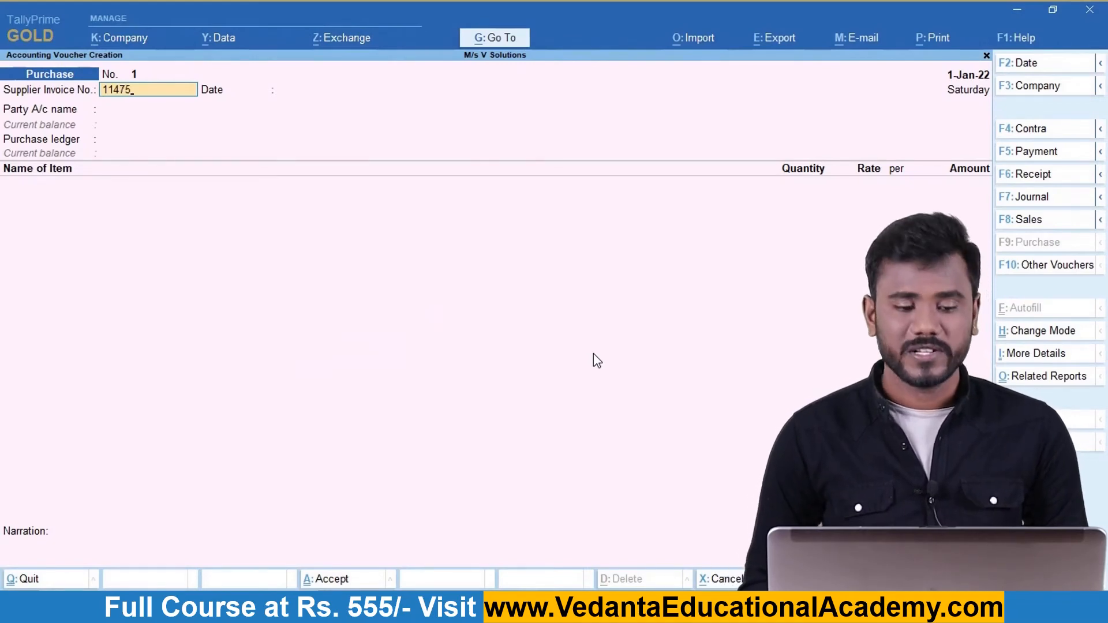
key("Return")
key("Return")
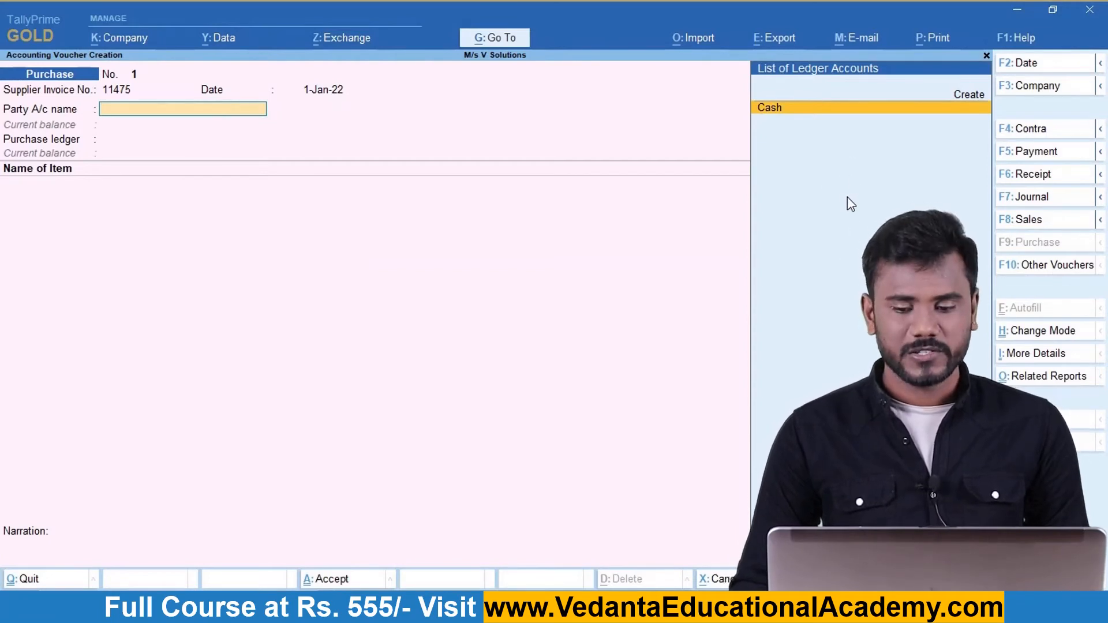
Start a new party ledger named M/s Bajaj Electronics under Sundry Creditors.
key("Up")
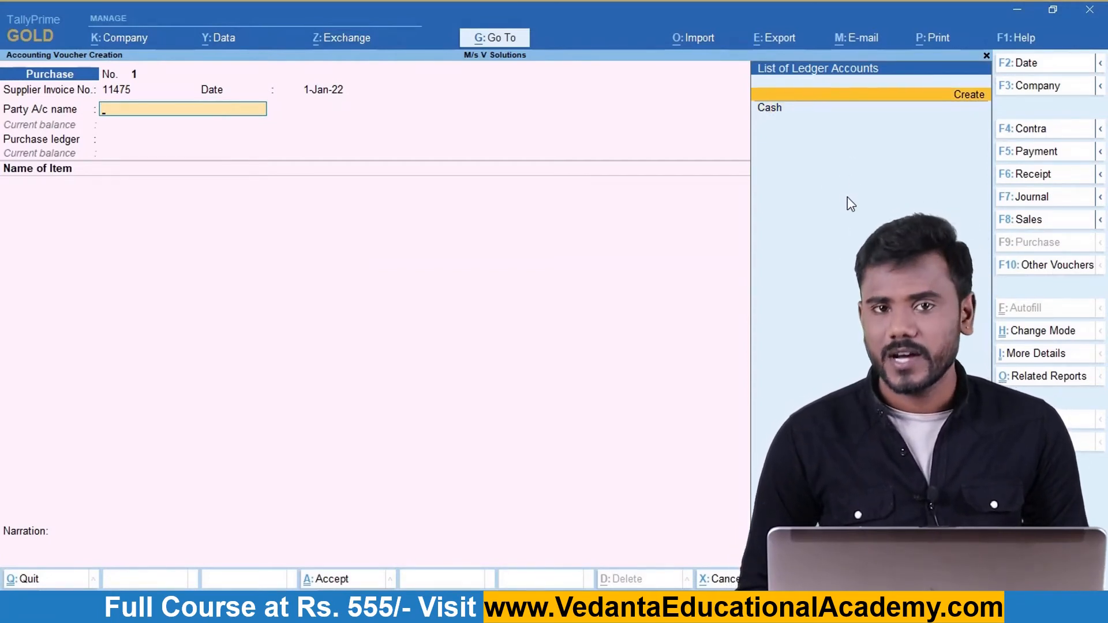
key("Return")
type("M")
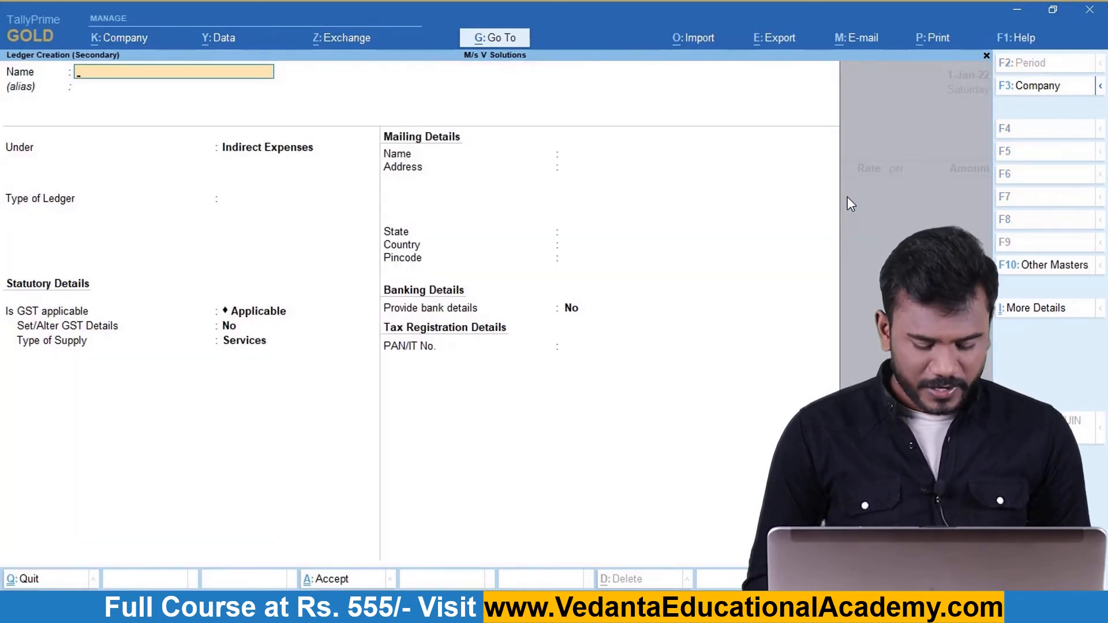
type("/S")
key("BackSpace")
key("BackSpace")
key("BackSpace")
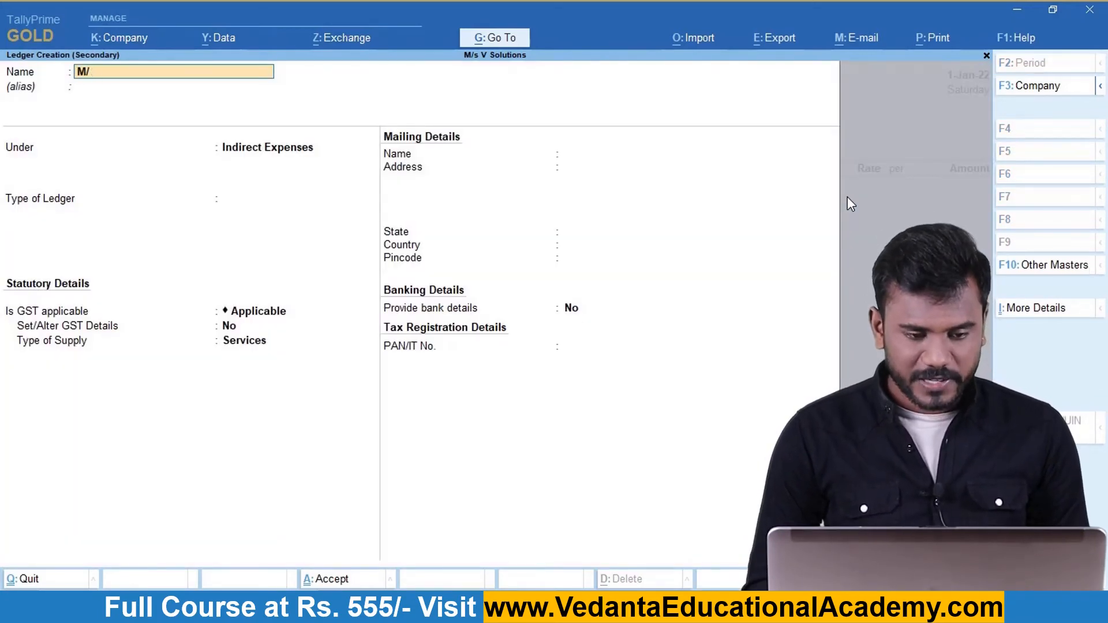
type("/s")
key("BackSpace")
key("BackSpace")
type("/s ")
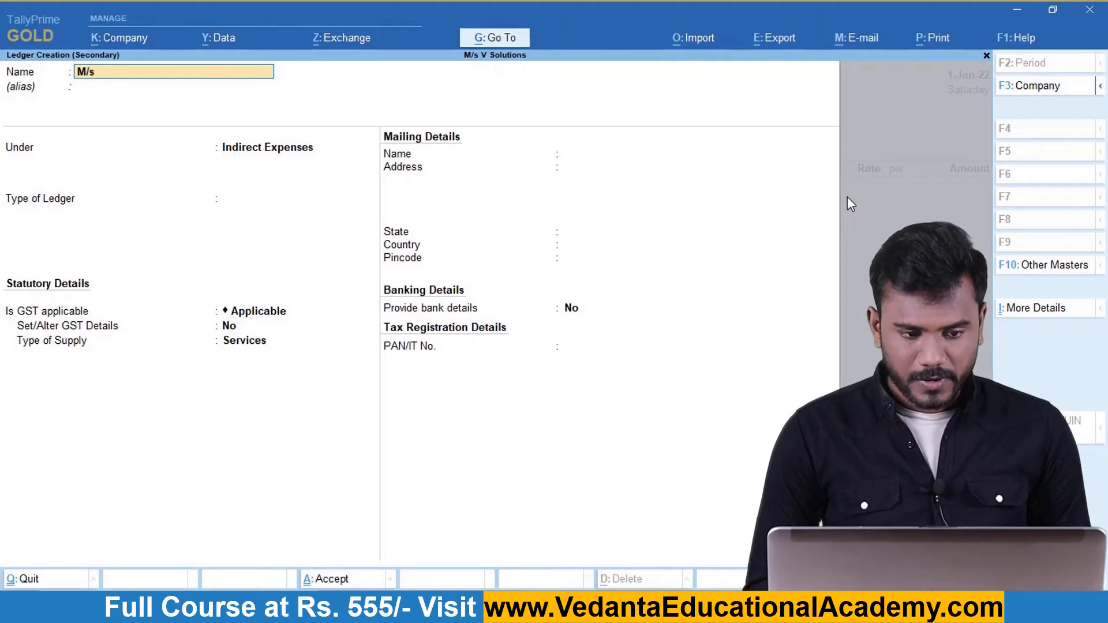
type("Bajaj ")
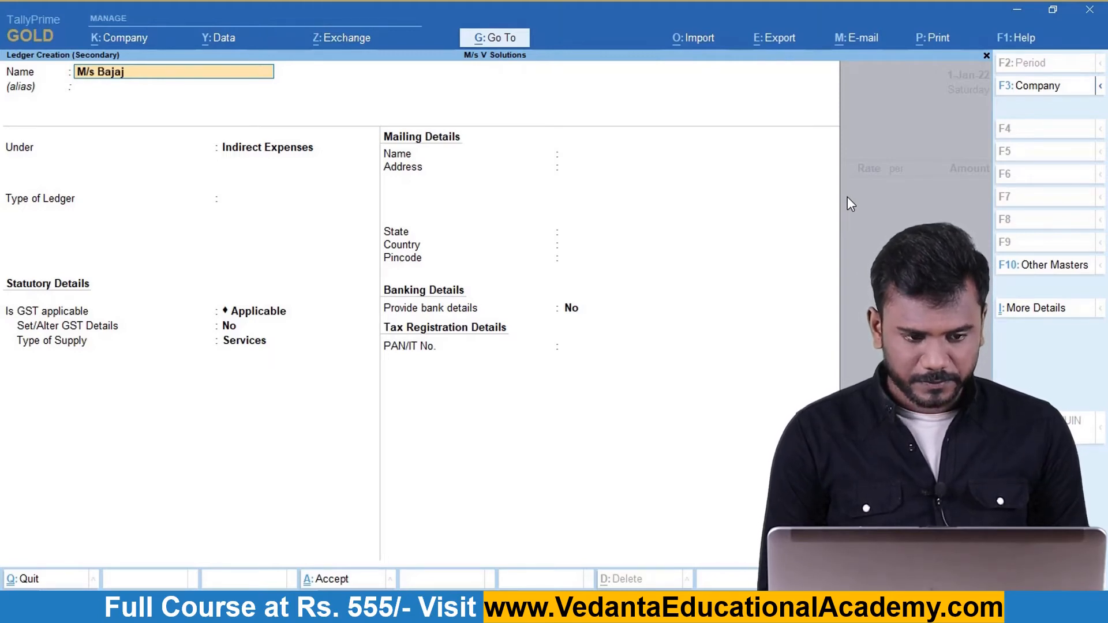
type("Electronics")
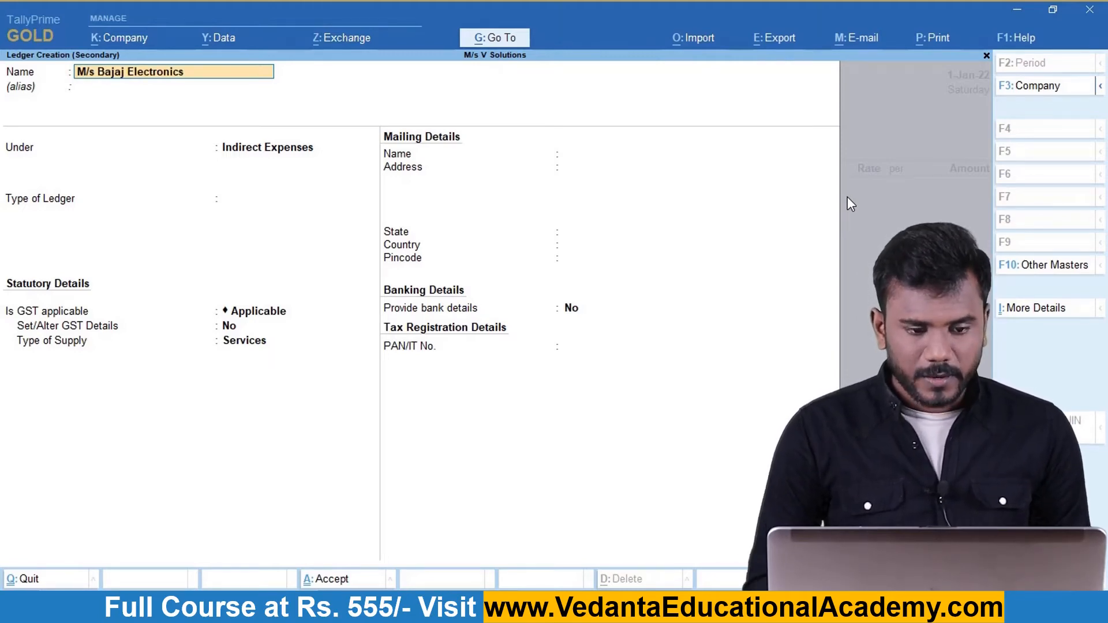
key("Return")
key("Return")
type("Sun")
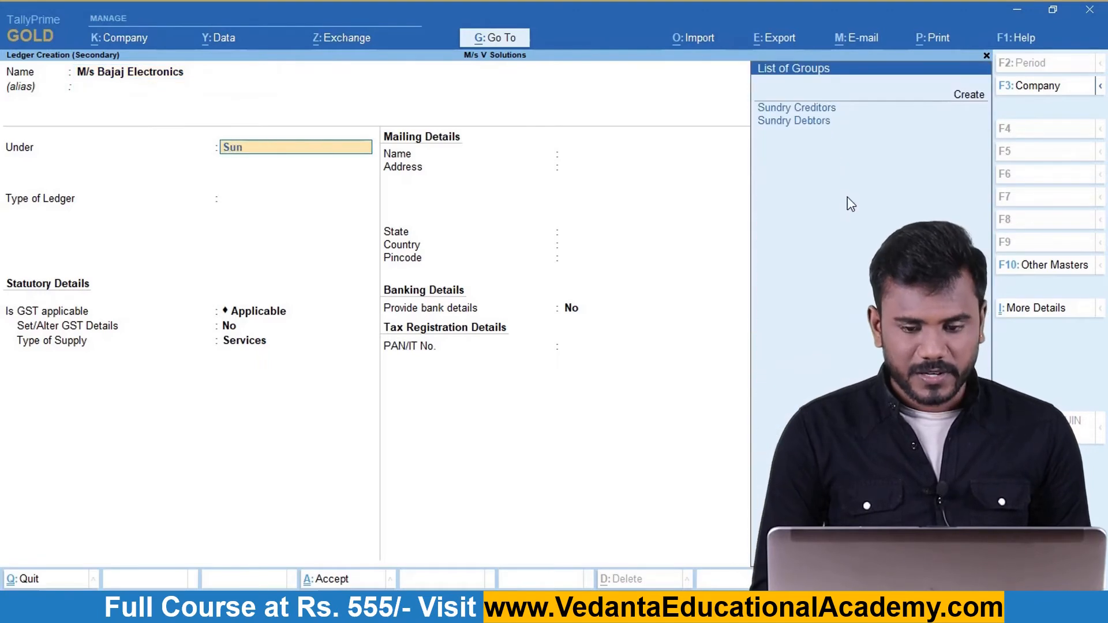
key("Return")
key("Return")
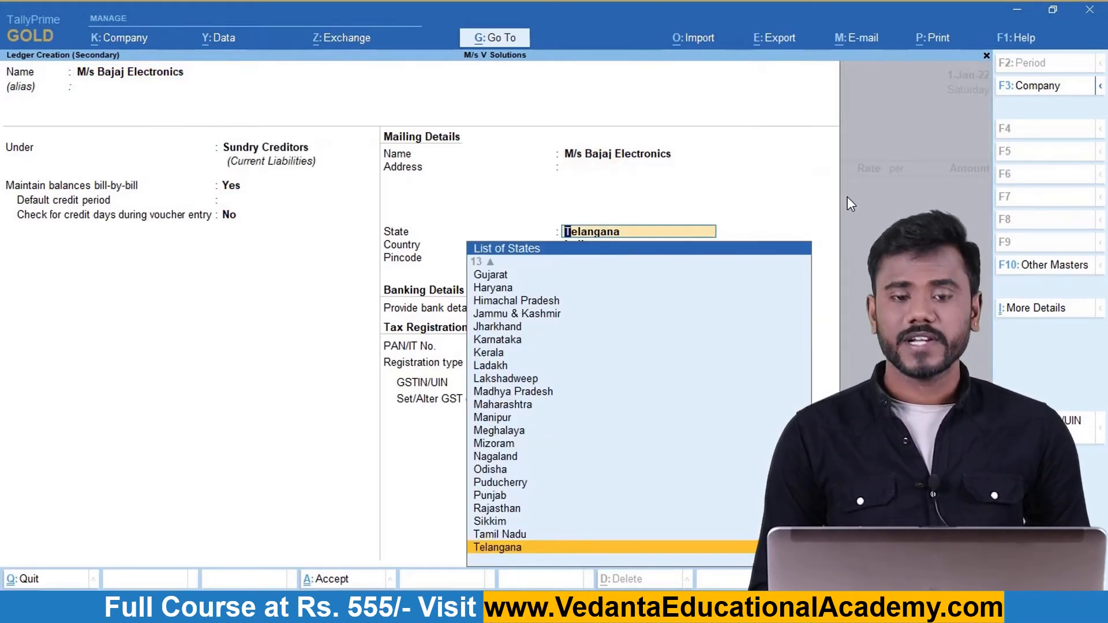
Give the supplier ledger state Telangana, Regular registration and its GSTIN.
key("alt+Tab")
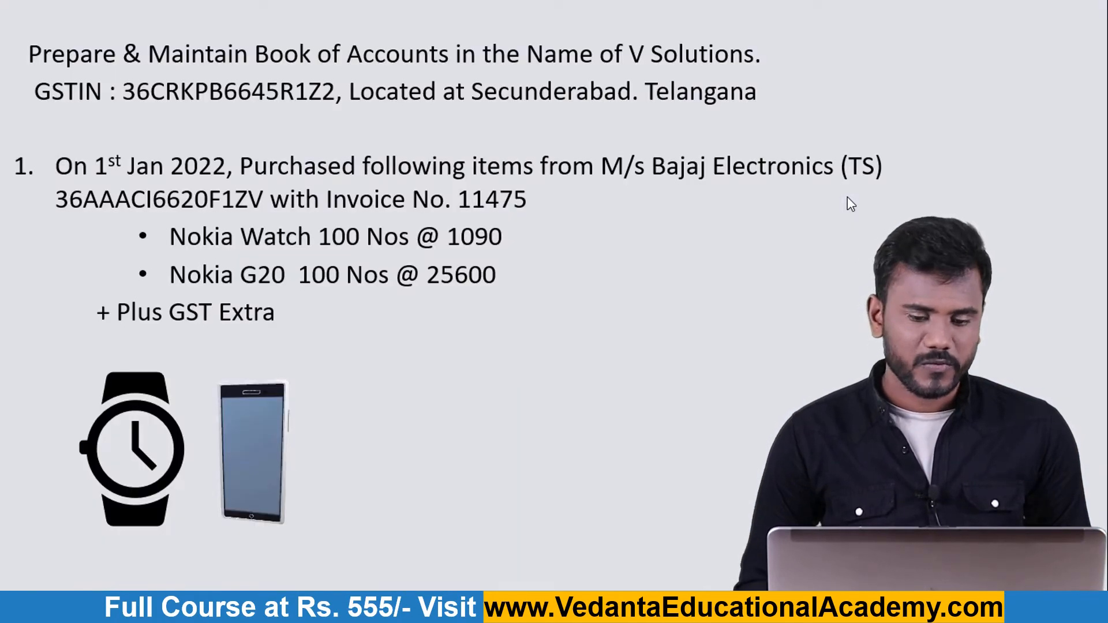
key("alt+Tab")
key("Return")
key("Return")
key("alt+Tab")
key("alt+Tab")
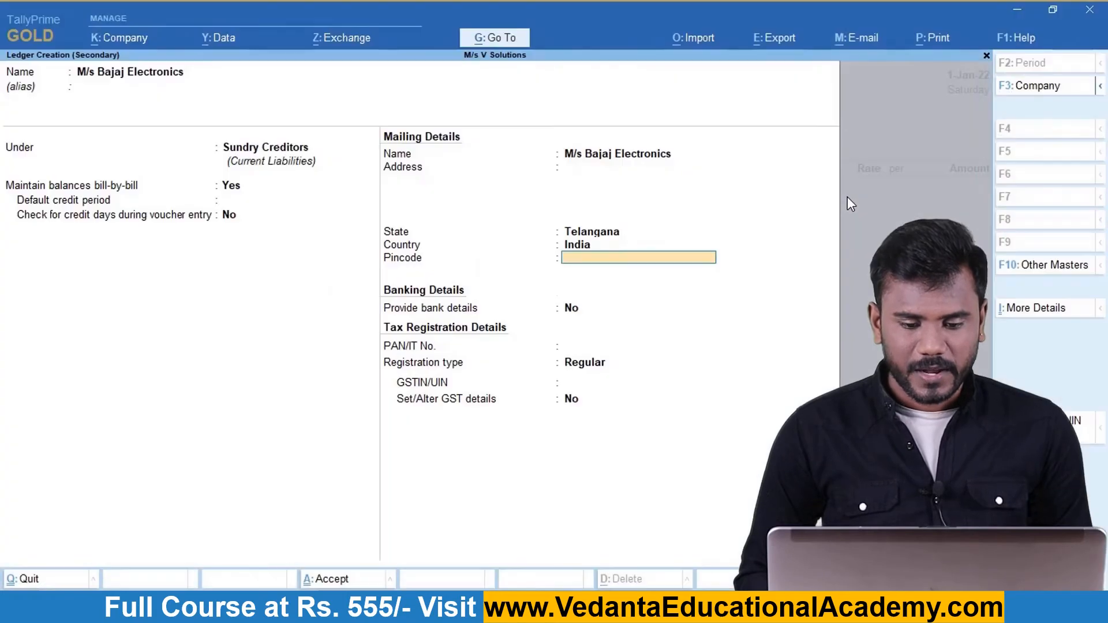
key("Return")
key("Return")
key("Return")
key("Return")
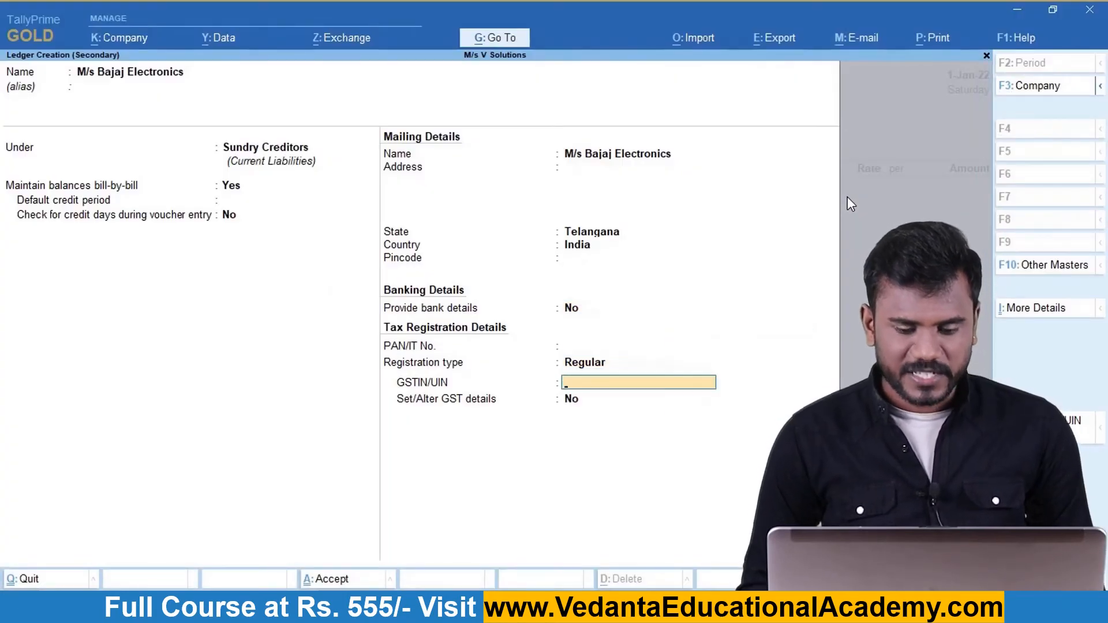
key("alt+Tab")
key("alt+Tab")
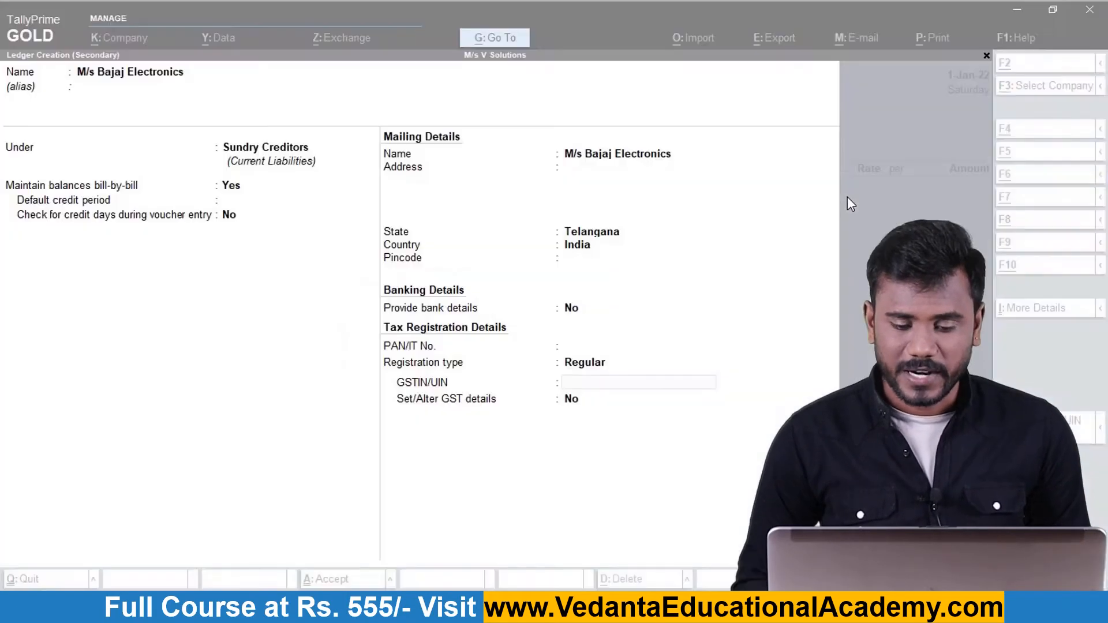
key("alt+Tab")
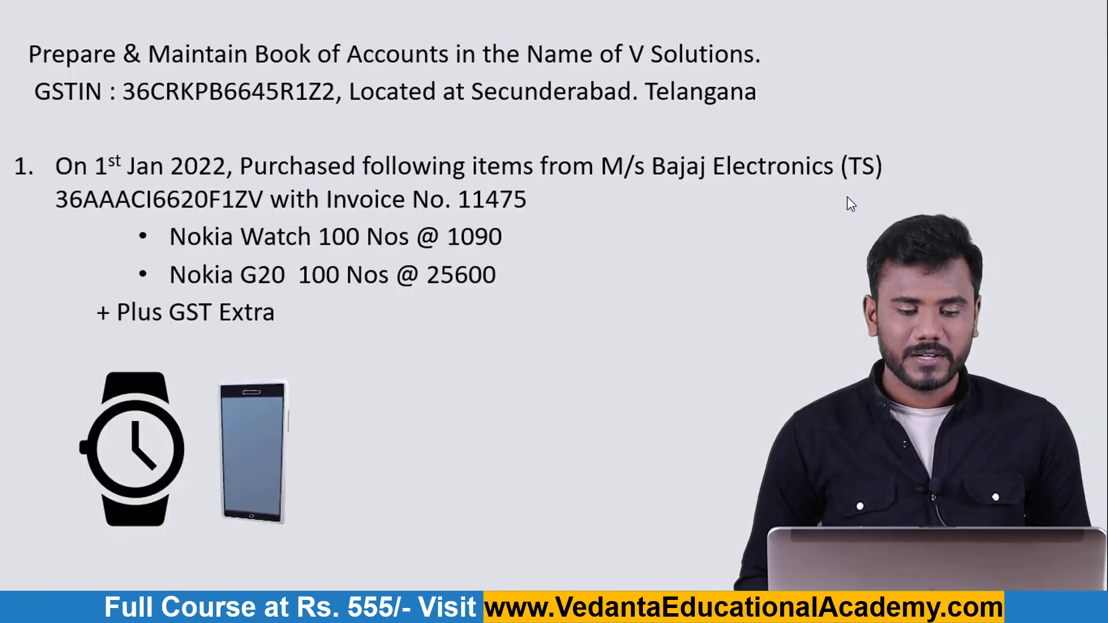
key("alt+Tab")
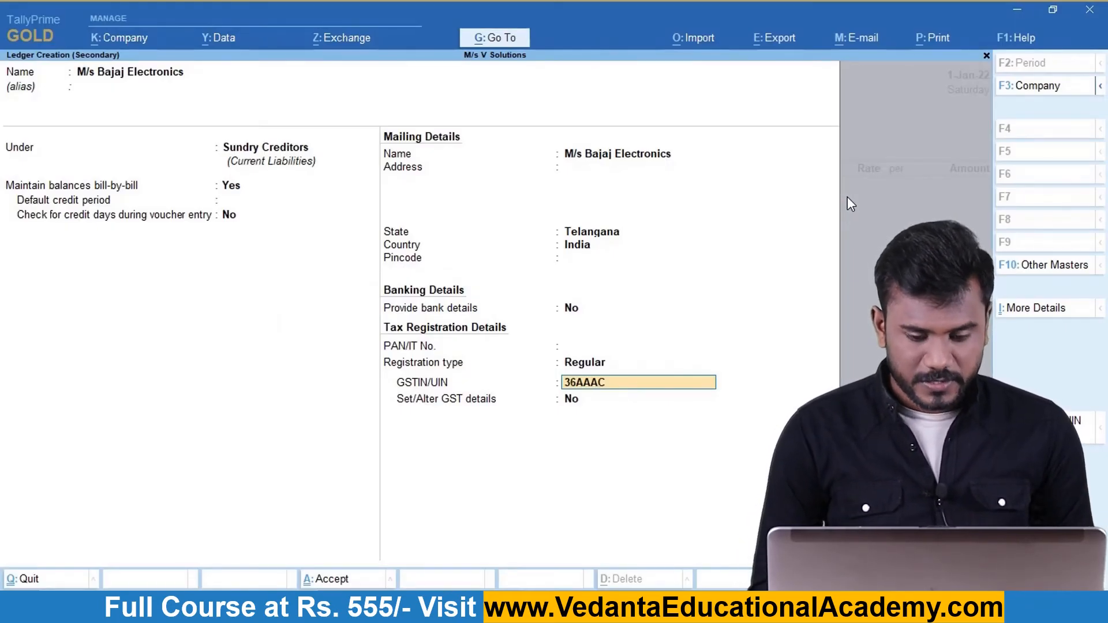
key("alt+Tab")
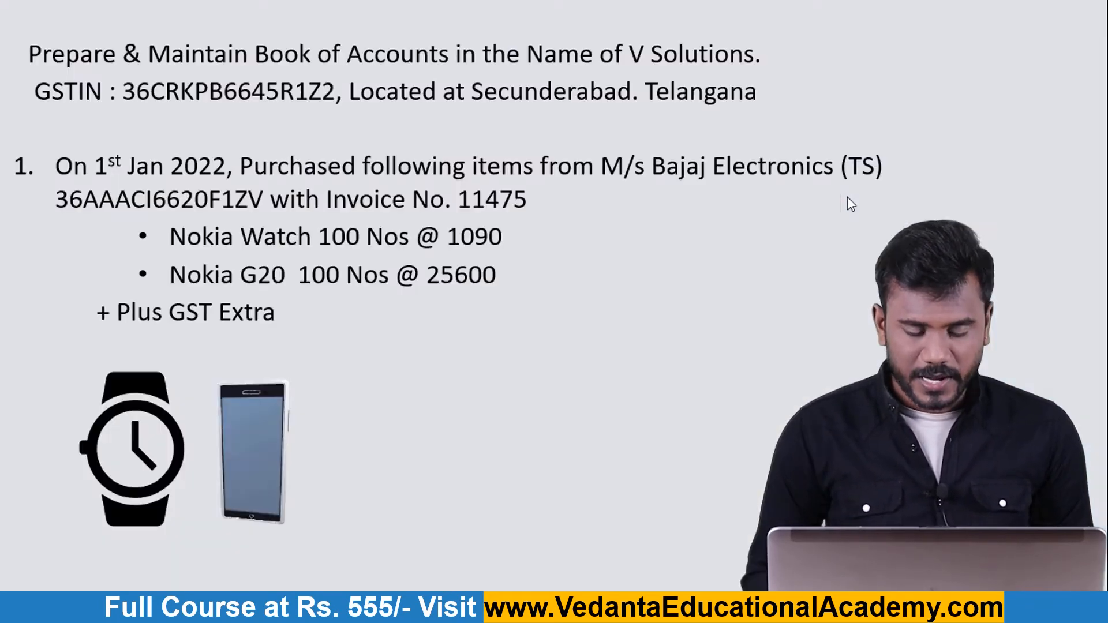
key("alt+Tab")
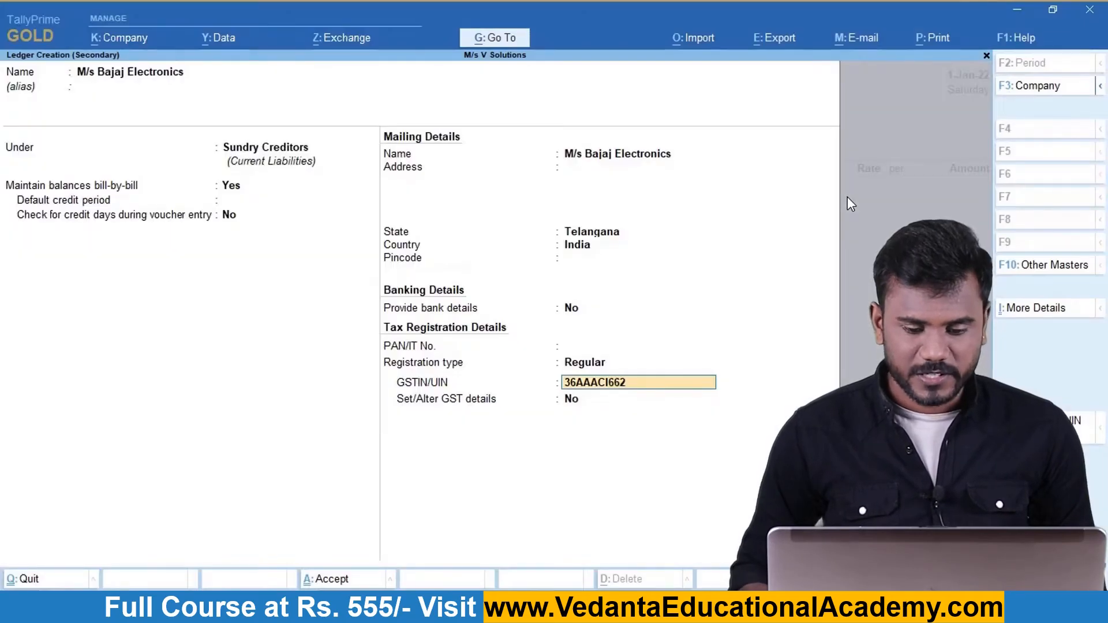
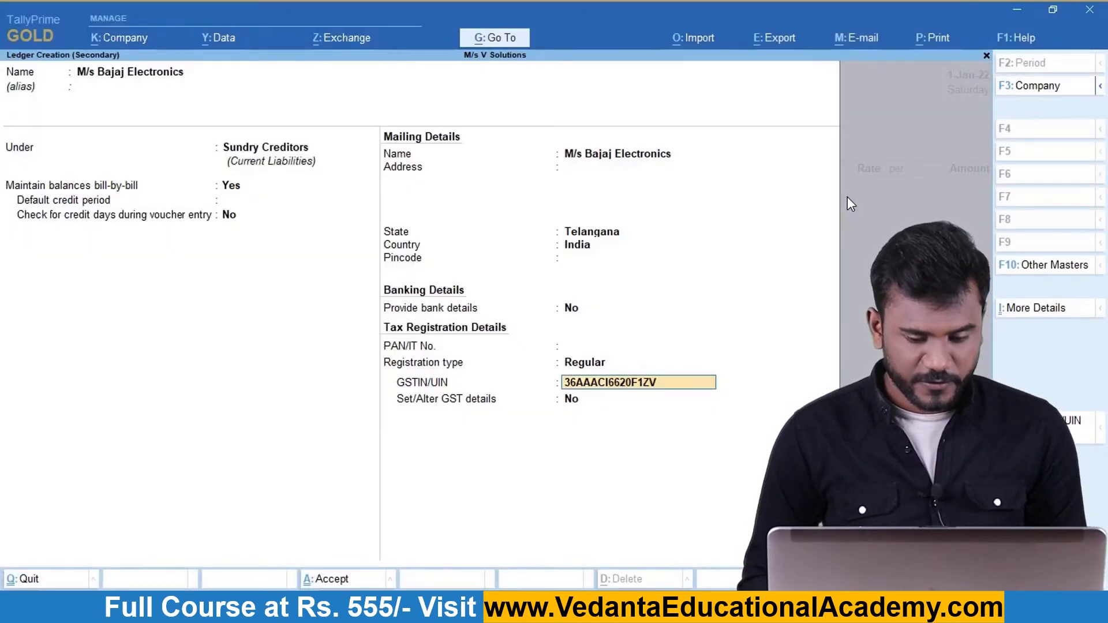
key("Return")
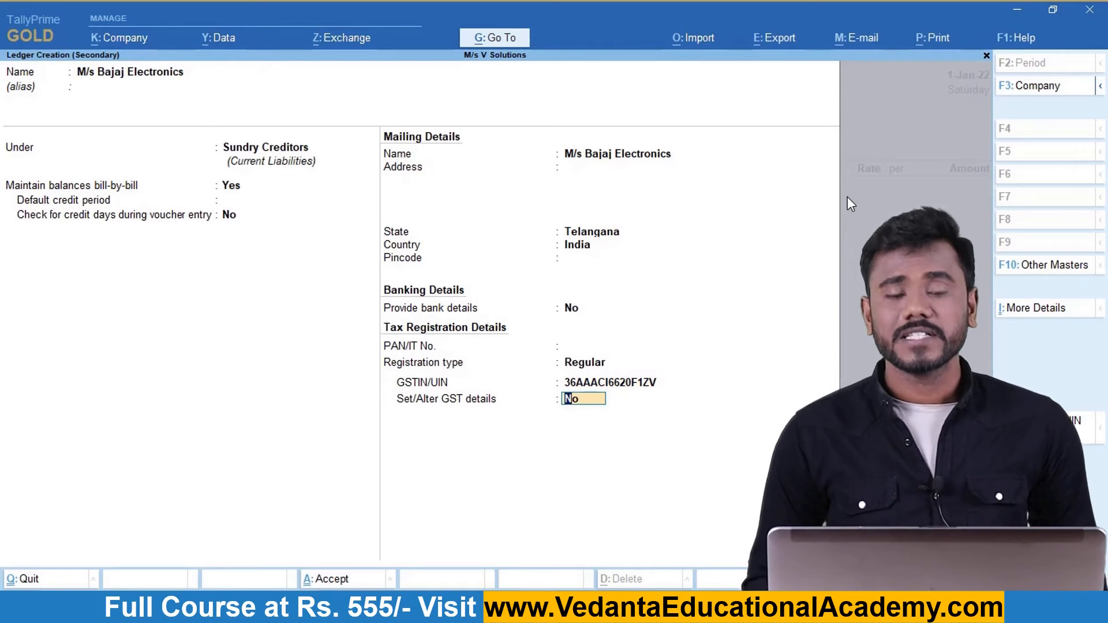
key("ctrl")
Save the supplier ledger and select Purchase A/c as the purchase ledger.
key("ctrl+a")
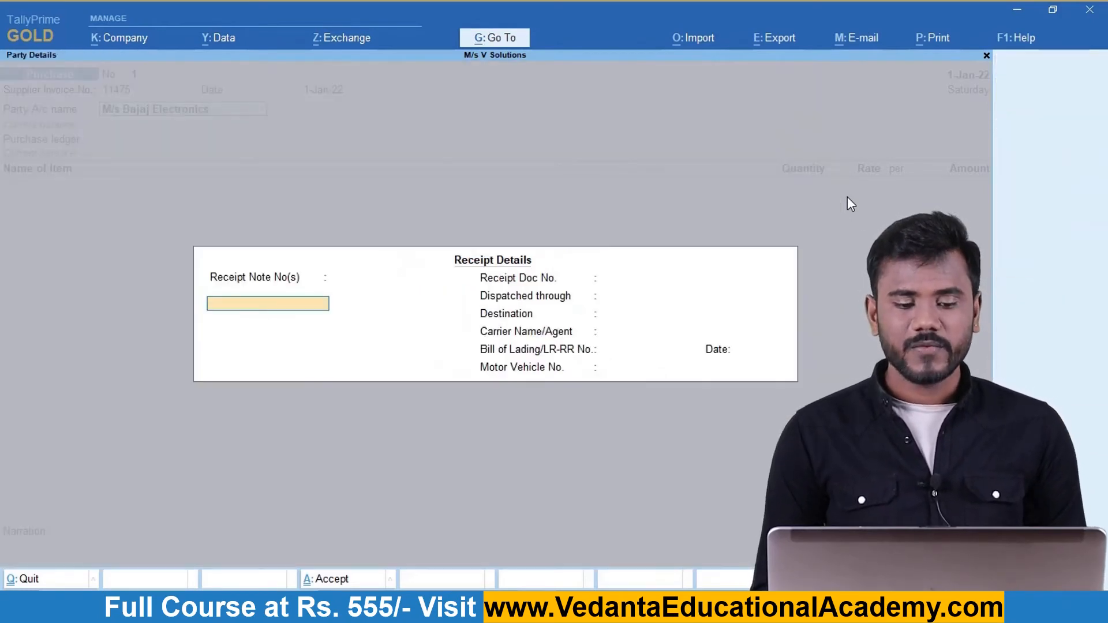
key("ctrl+a")
key("ctrl+a")
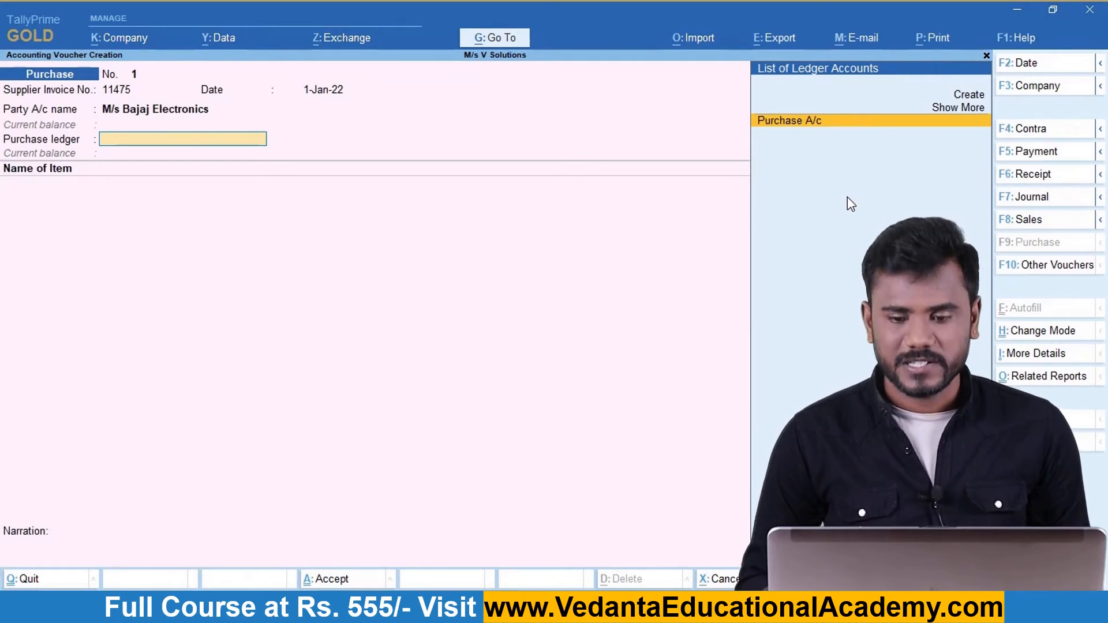
key("Return")
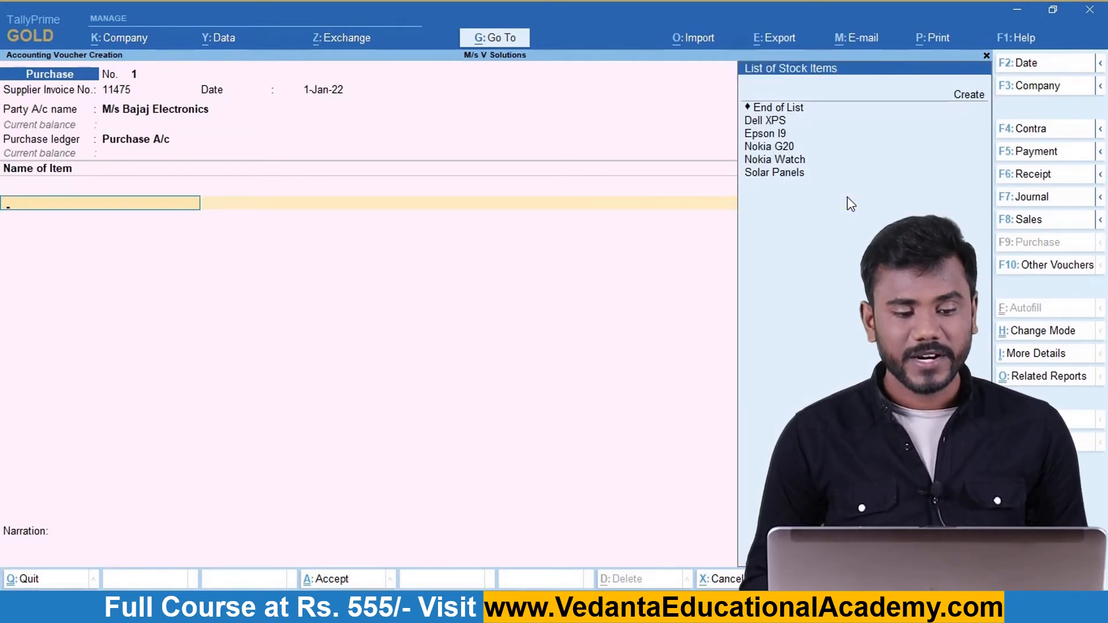
key("alt+Tab")
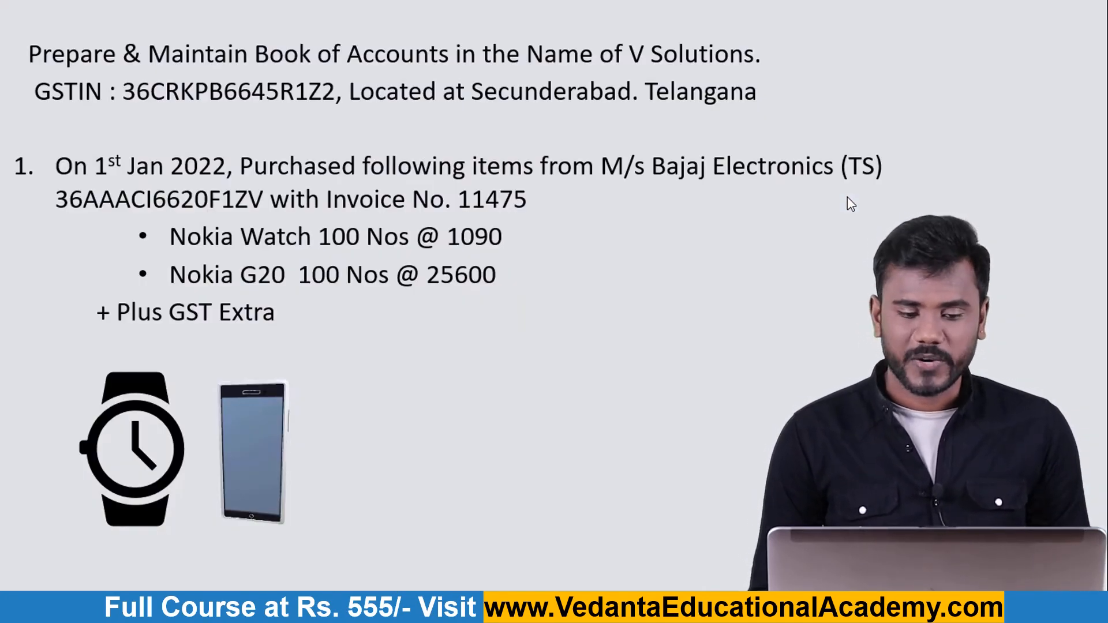
key("alt+Tab")
Add Nokia Watch to the voucher: 100 Nos at 1,090.
type("Nok")
key("Down")
key("Down")
key("Return")
key("alt+Tab")
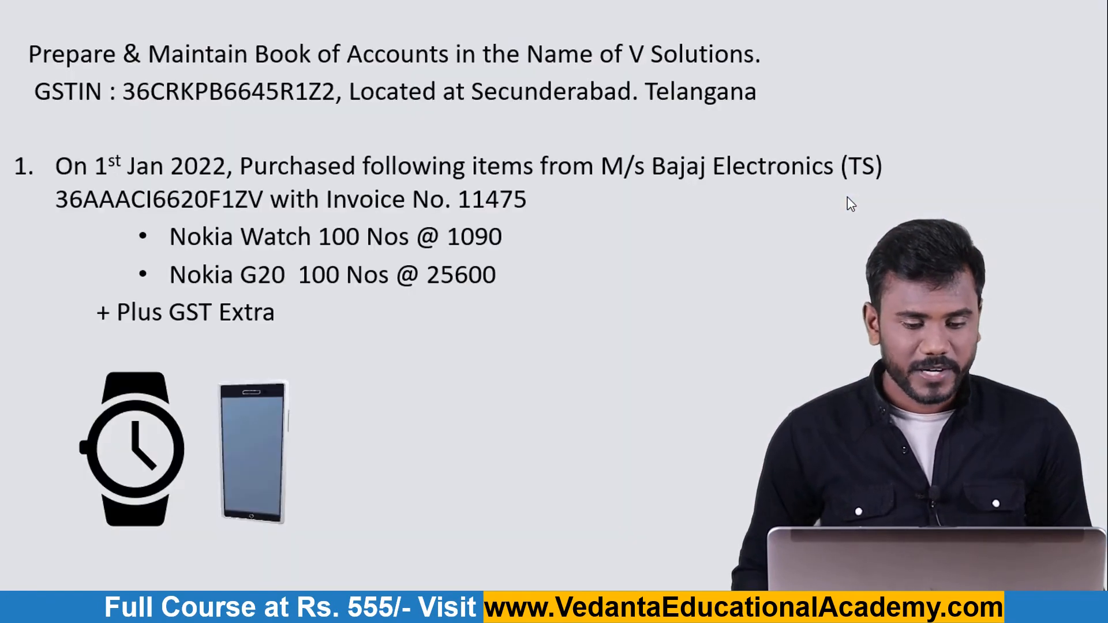
key("alt+Tab")
key("alt+Tab")
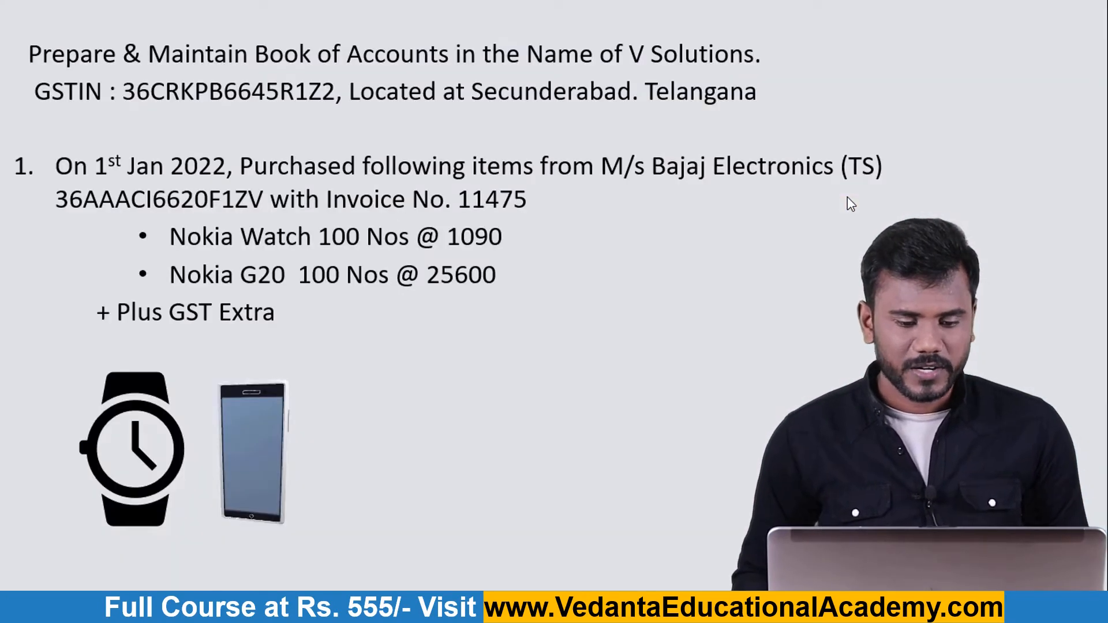
key("alt+Tab")
type("100")
key("Return")
type("1090")
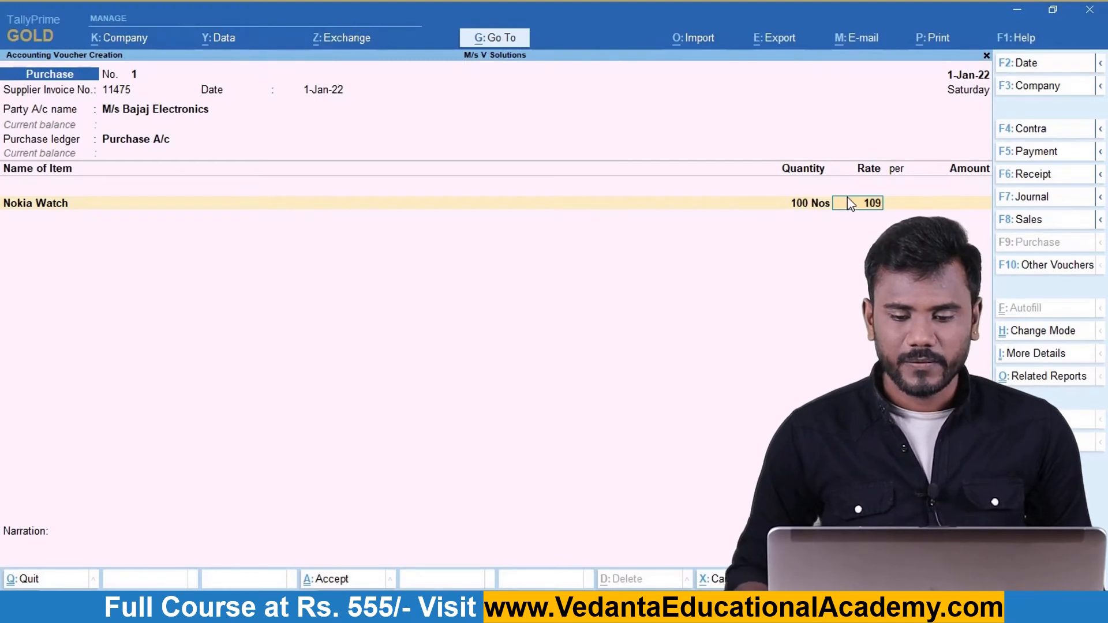
key("Return")
key("Return")
key("Return")
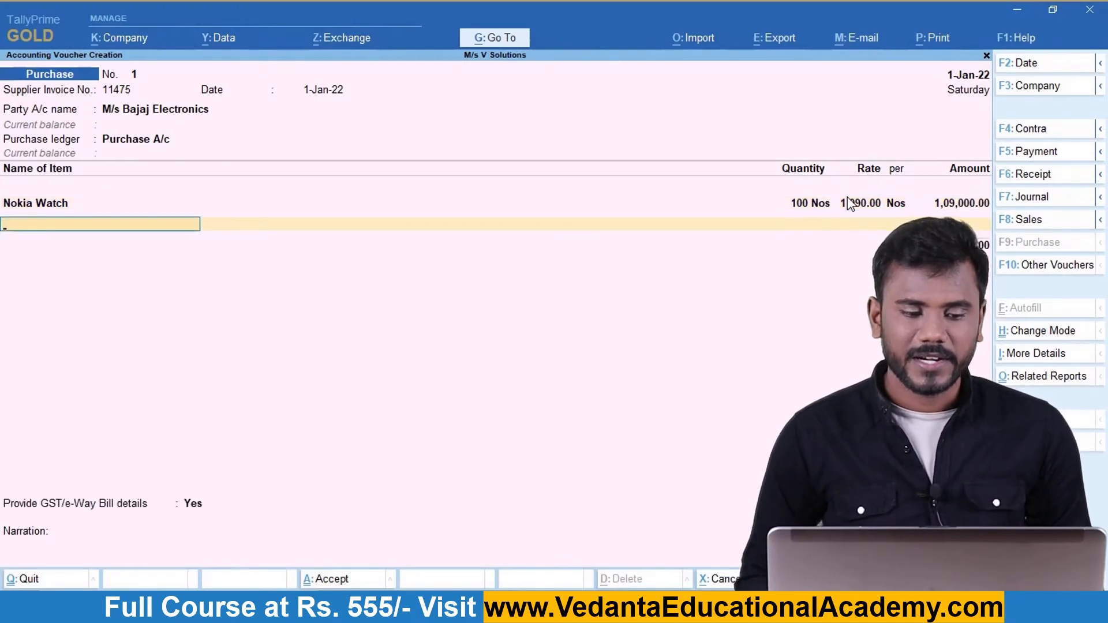
Add Nokia G20 to the voucher: 100 Nos at 25,600.
key("Down")
key("alt+Tab")
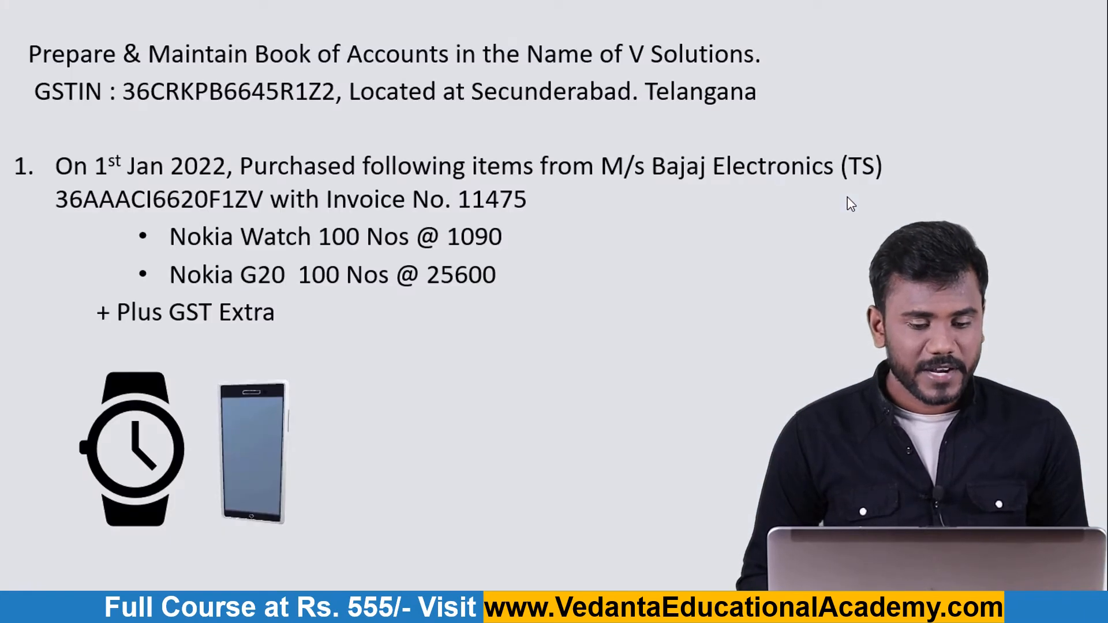
key("alt+Tab")
key("Down")
key("Down")
key("Return")
key("alt+Tab")
key("alt+Tab")
type("100")
key("Return")
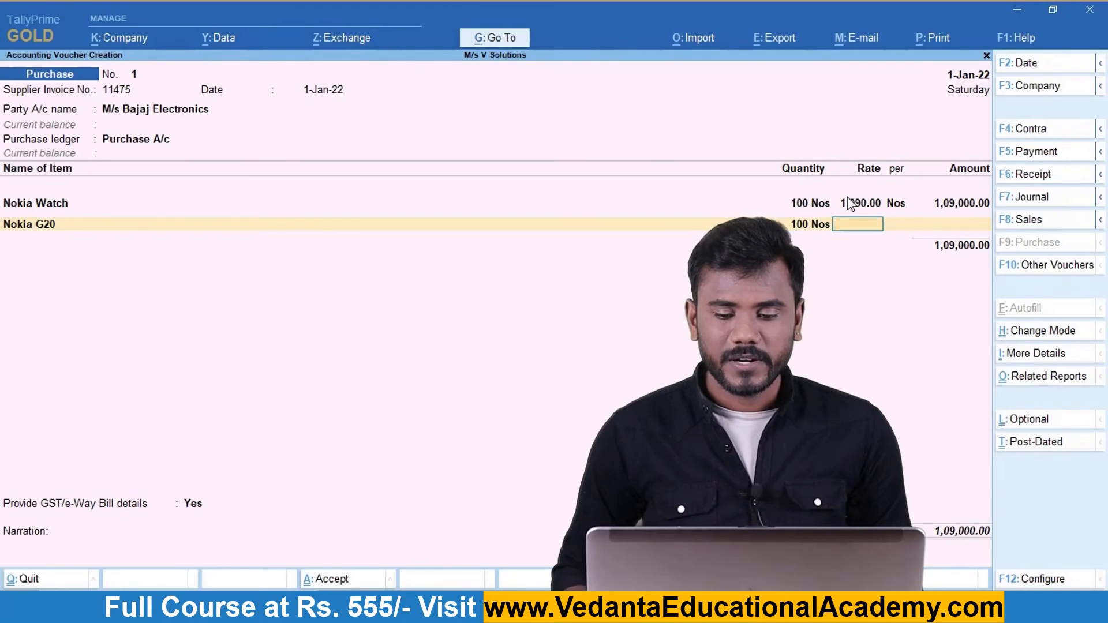
key("alt+Tab")
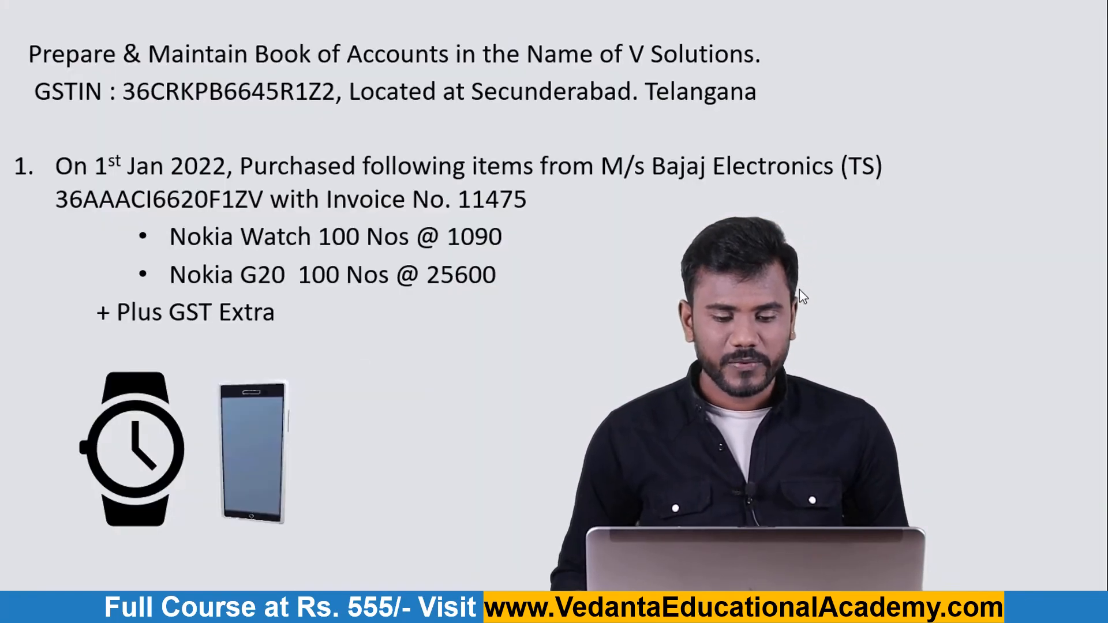
key("alt+Tab")
type("25,600")
key("Return")
key("Return")
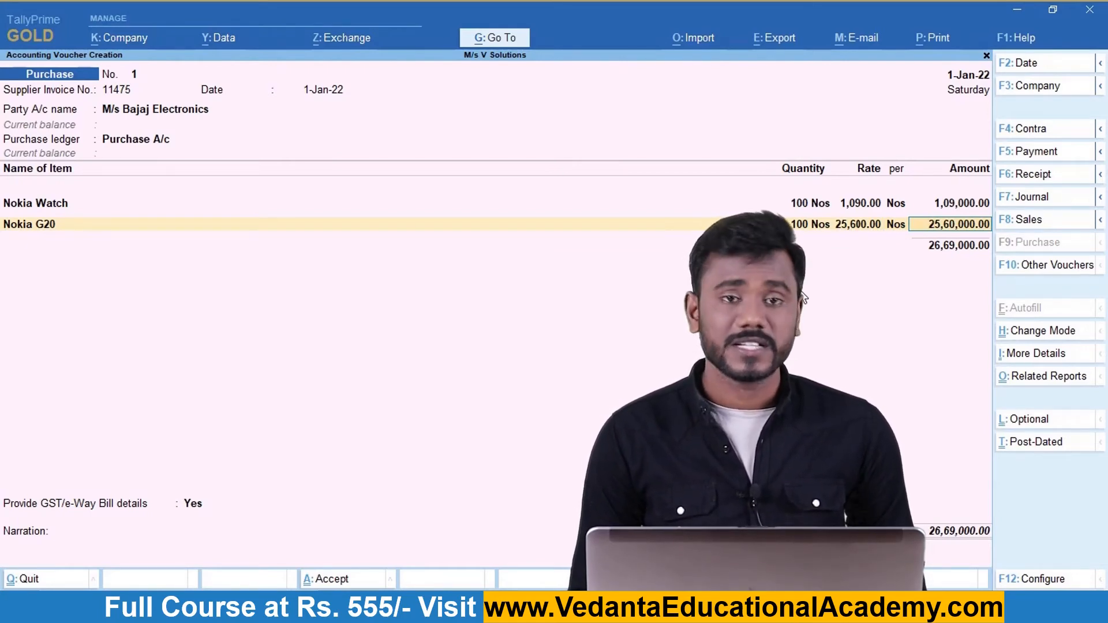
key("Return")
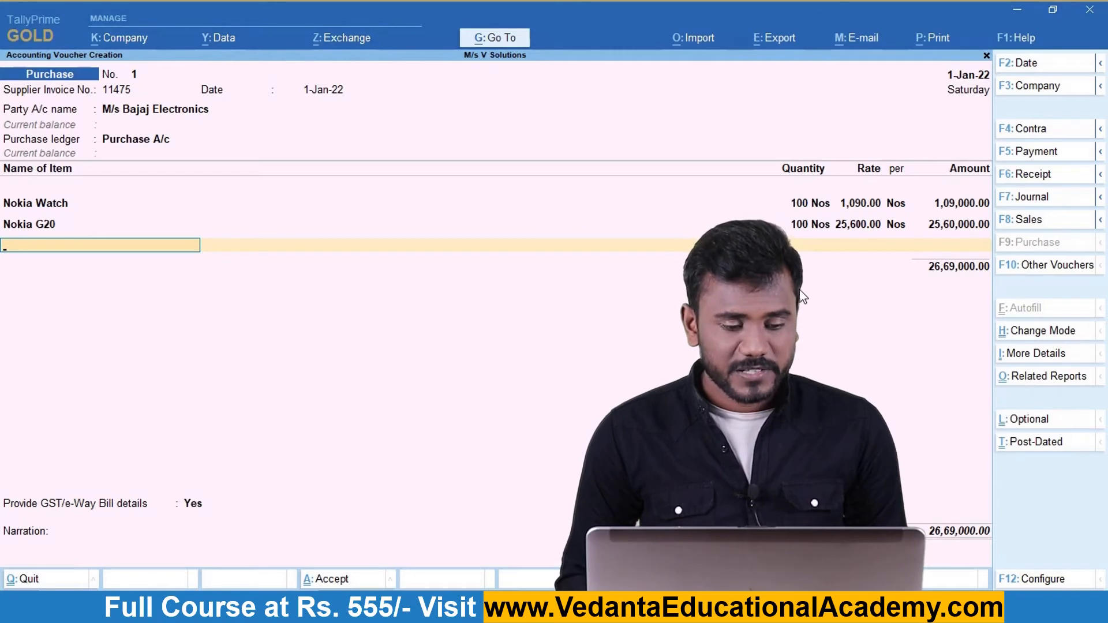
End the item list and add C GST and S GST lines of 1,63,410 each.
key("space")
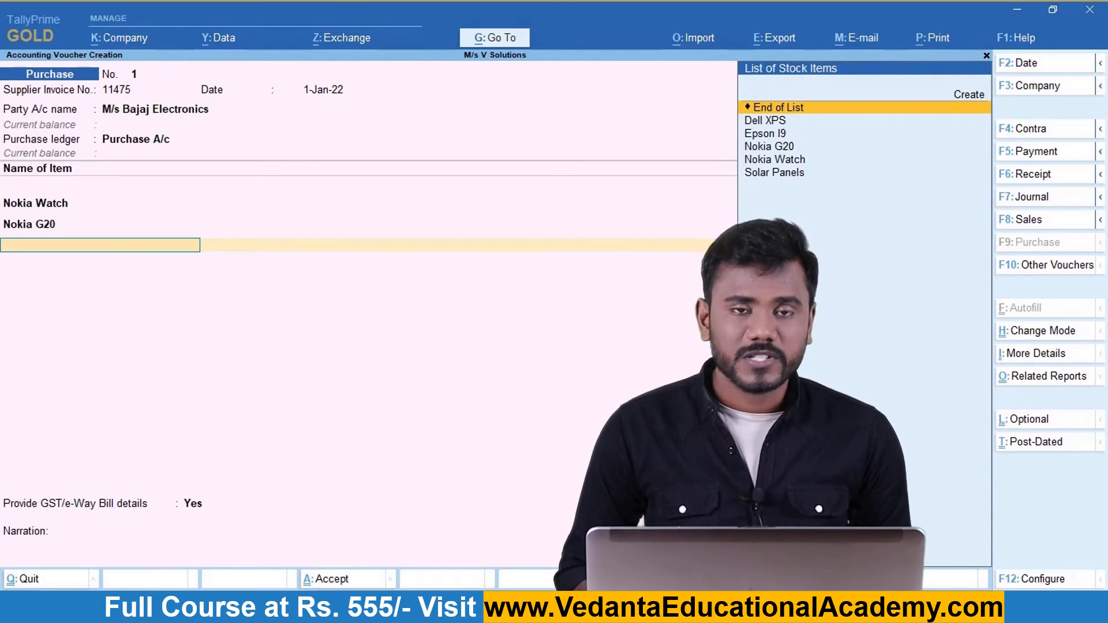
key("Return")
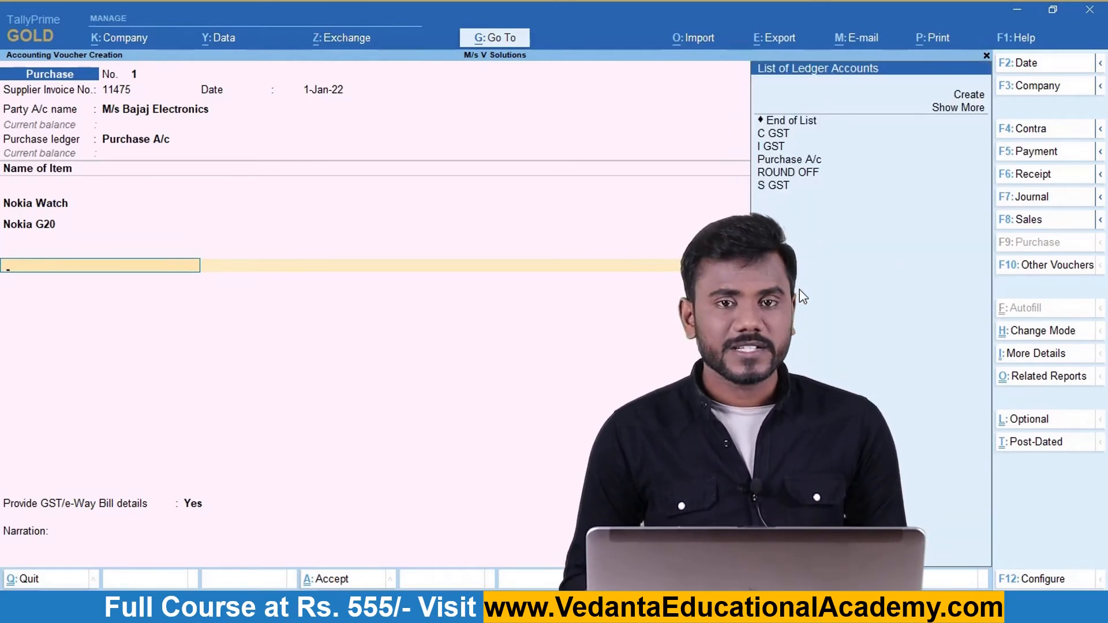
key("Down")
key("Down")
key("Down")
key("Down")
key("Down")
key("Down")
key("Down")
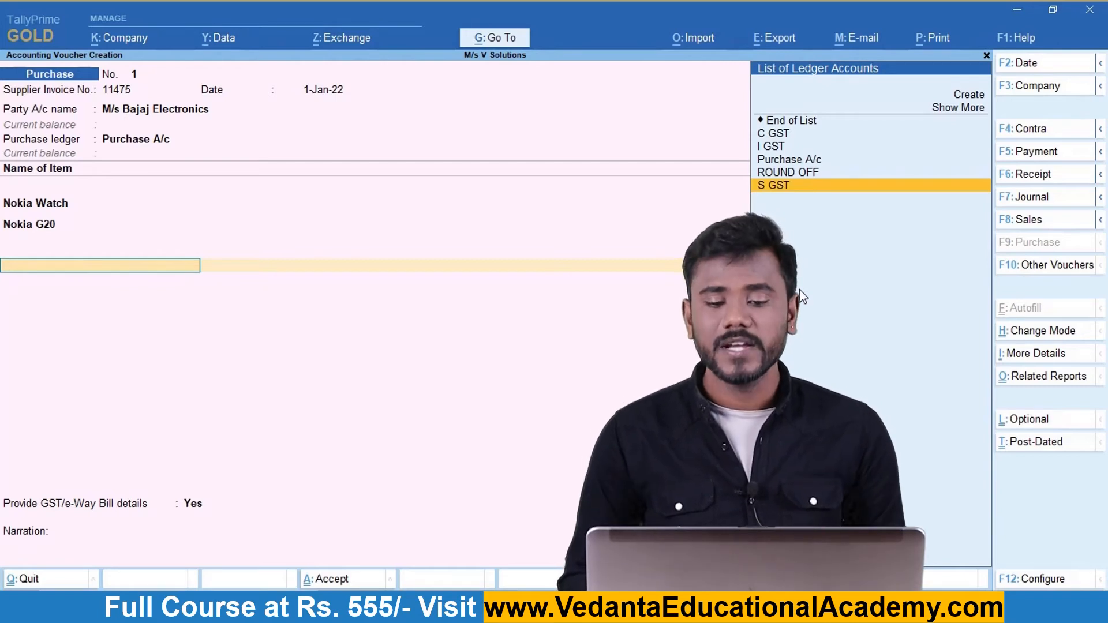
key("Up")
key("Up")
key("Up")
key("Up")
key("Return")
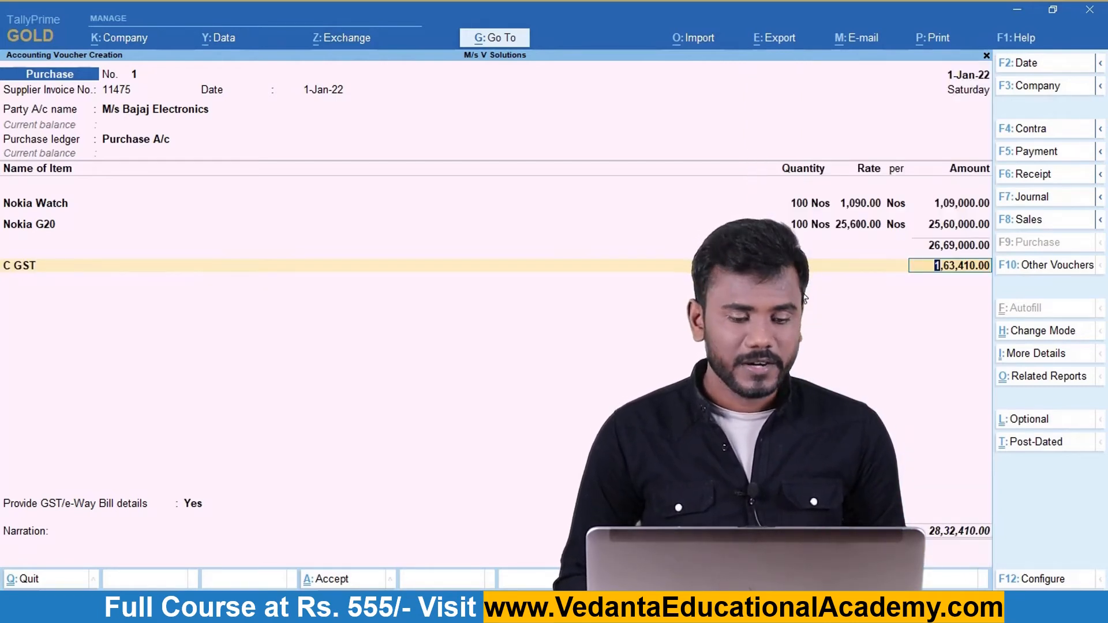
key("Return")
type("S GST")
key("Return")
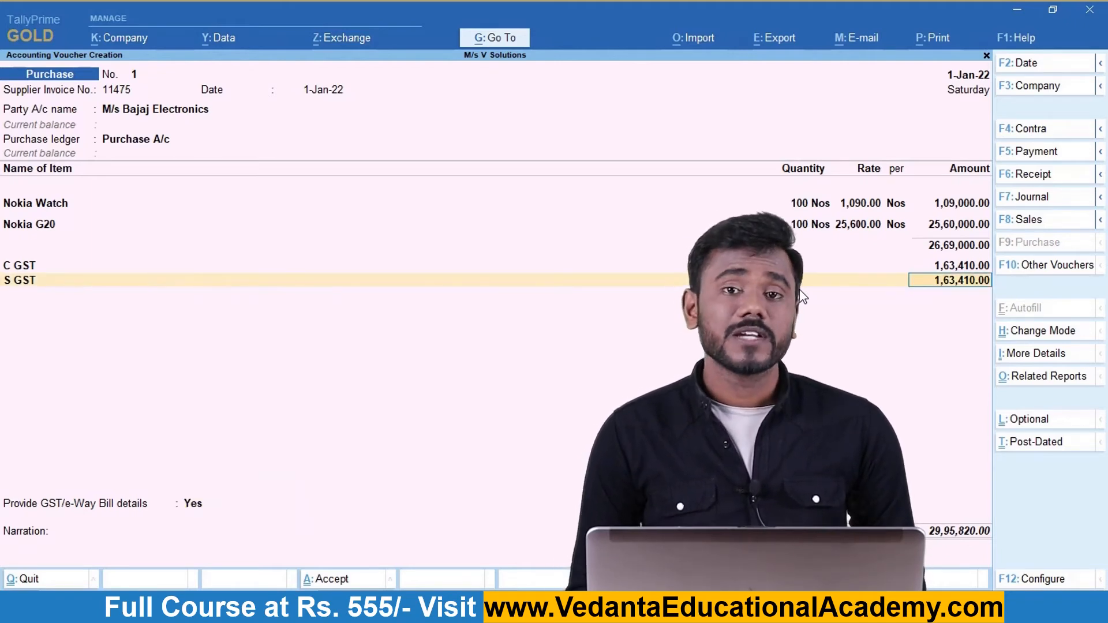
key("Return")
key("Return")
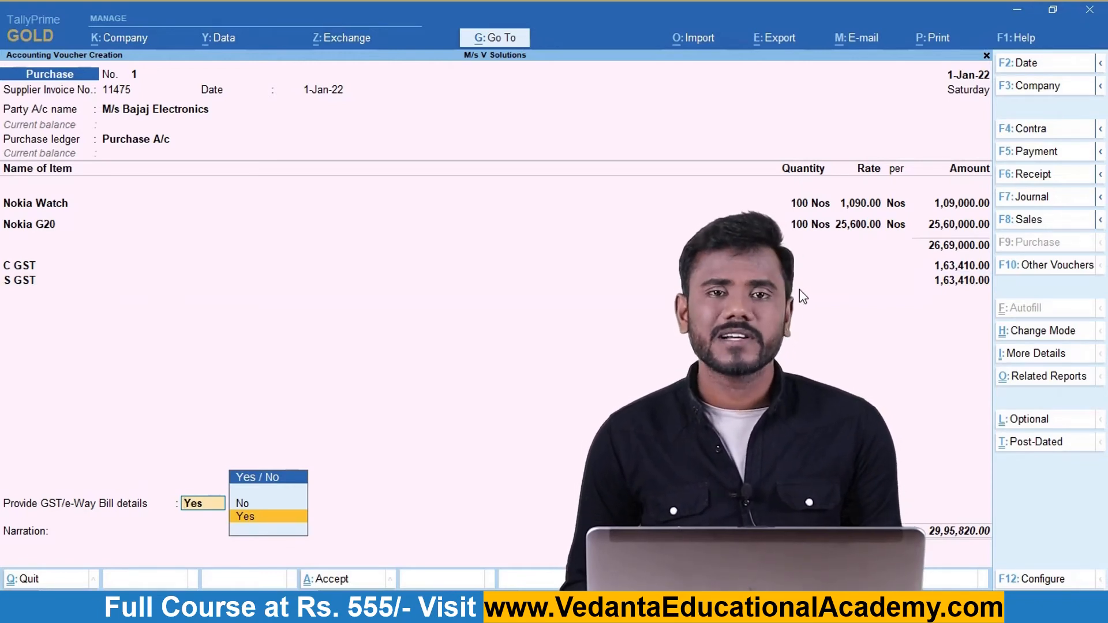
Set GST/e-Way Bill details to No and accept bill reference 11475.
key("Up")
key("Return")
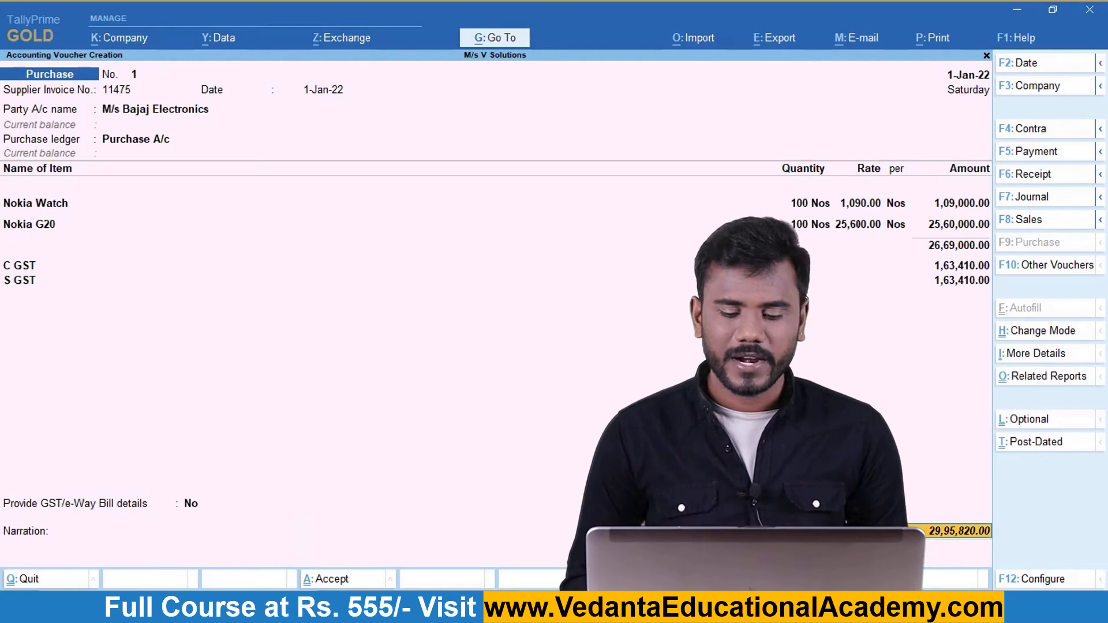
key("Return")
key("Return")
key("Return")
key("Return")
key("Return")
key("Return")
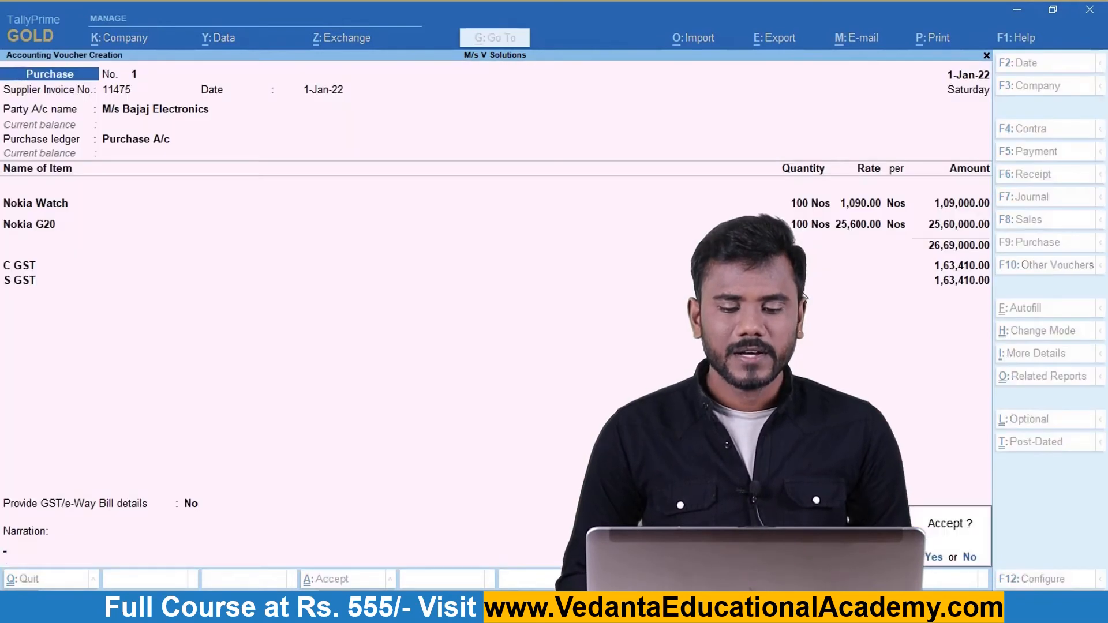
key("Return")
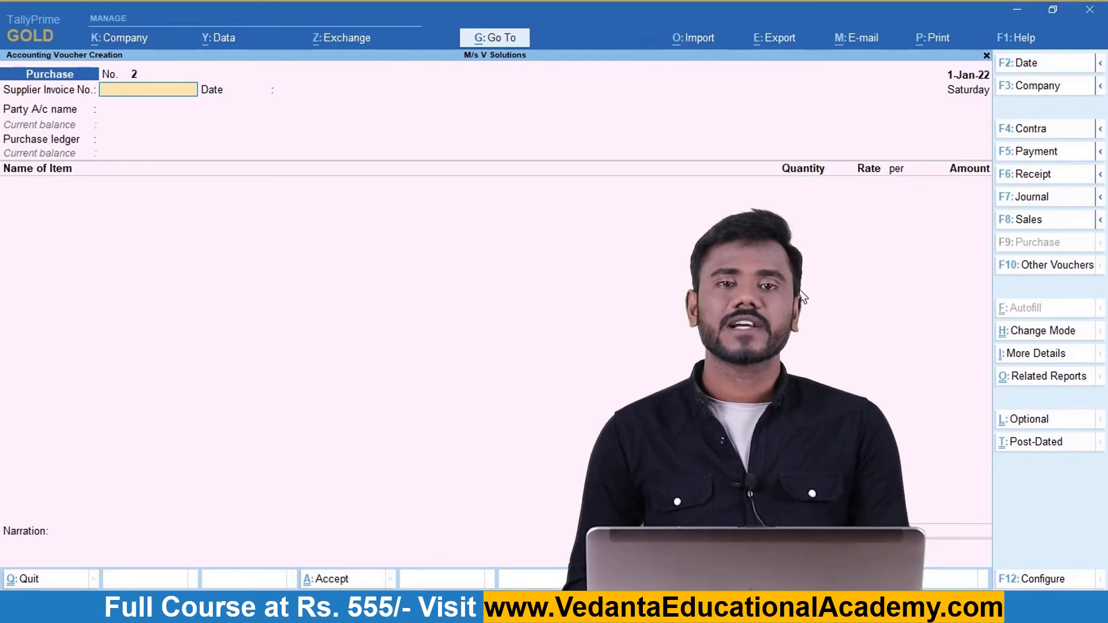
Check the slide for transaction 2 and return to the blank purchase voucher No. 2.
key("alt")
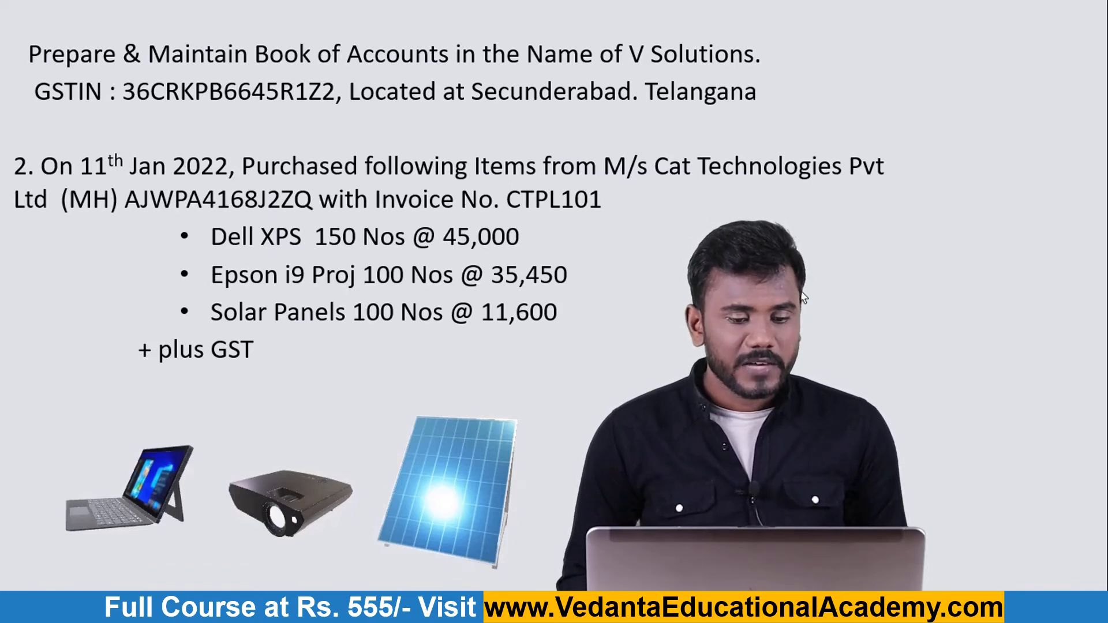
key("alt+Tab")
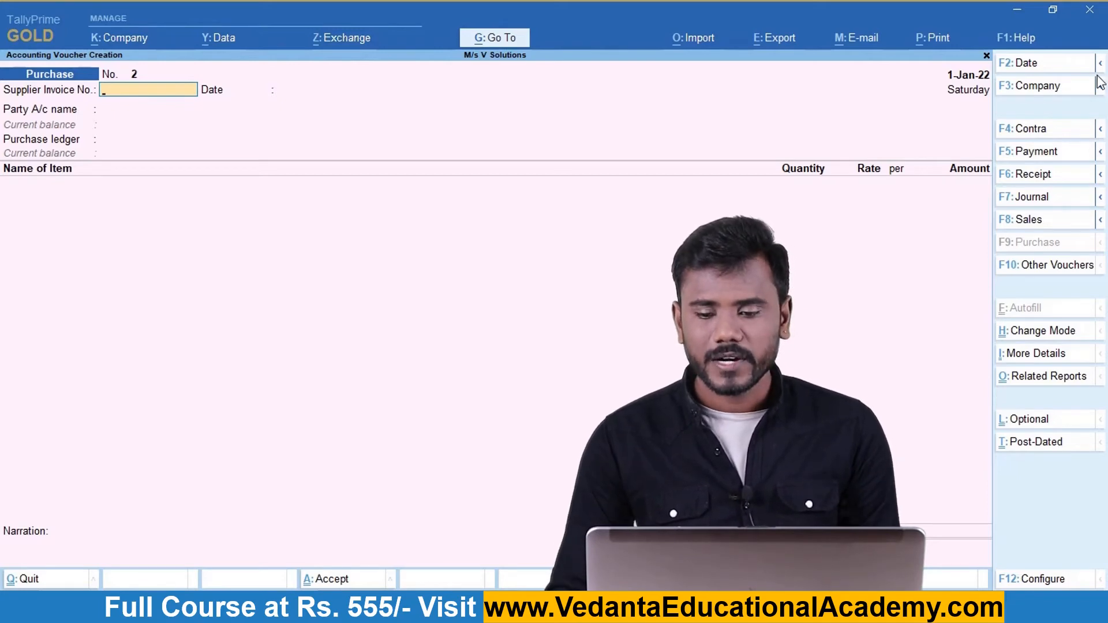
Change the voucher date to 11-Jan-22.
left_click(1038, 68)
type("11-1")
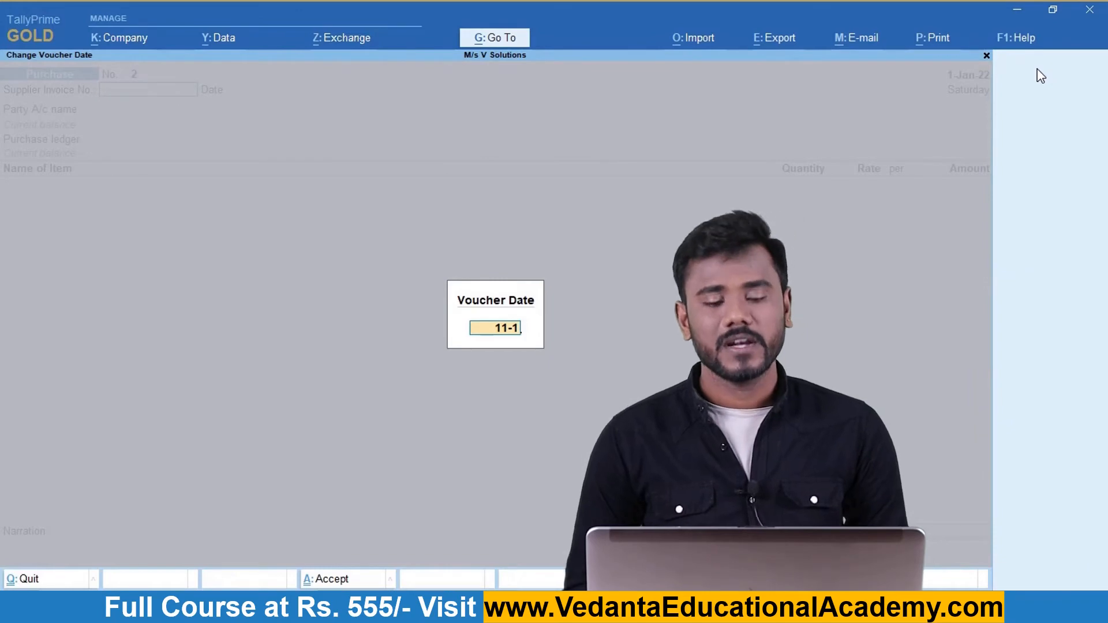
key("Return")
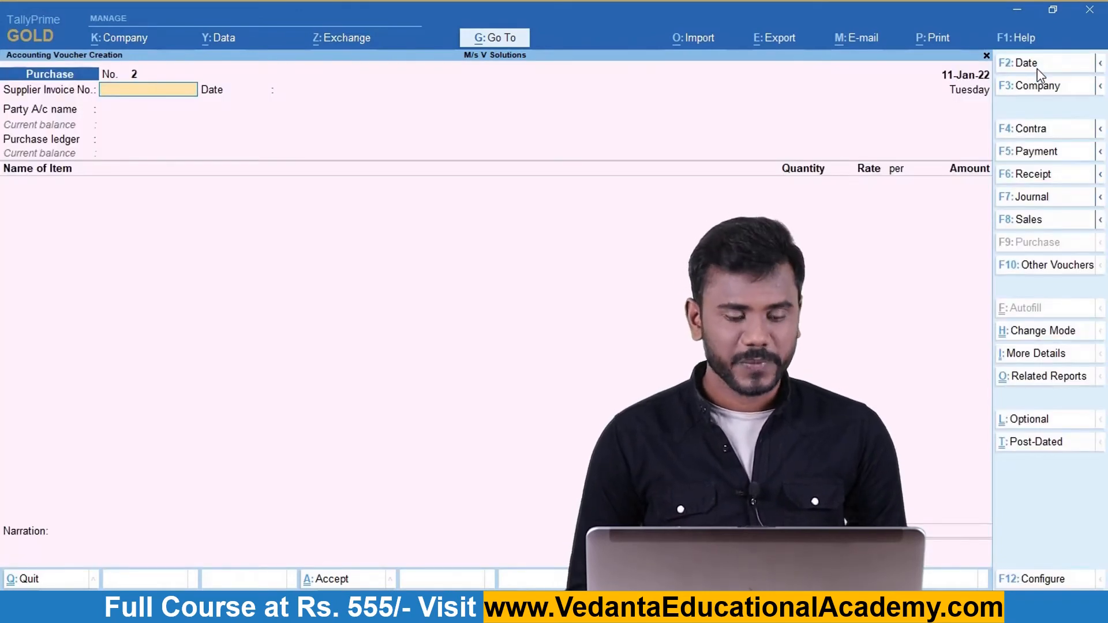
Enter supplier invoice number CTPL101 and move on to the party account.
key("alt+Tab")
key("alt+Tab")
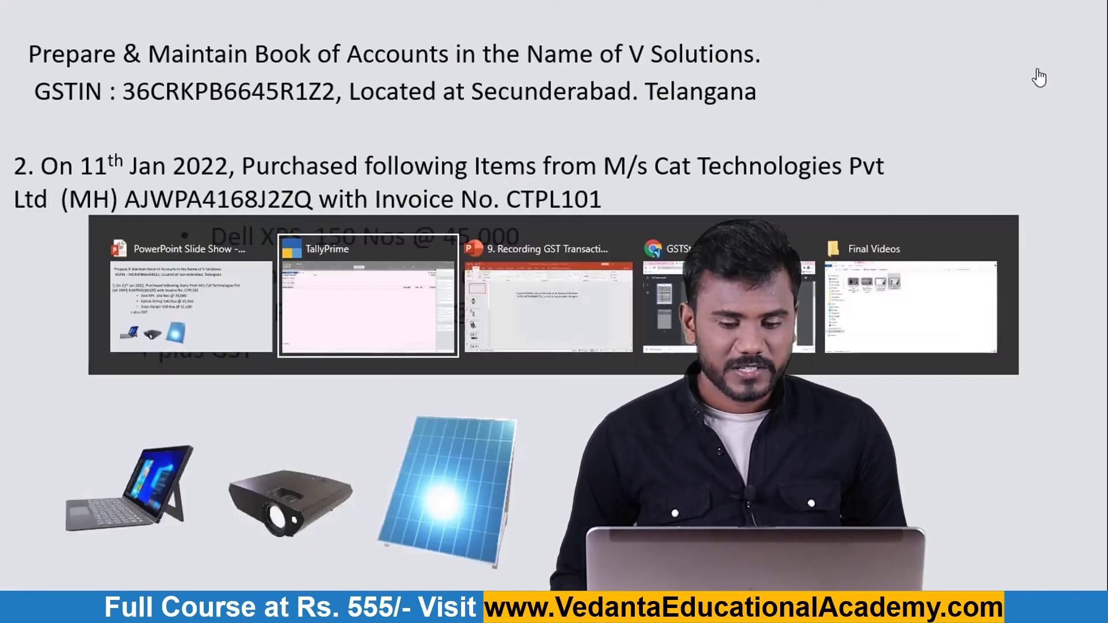
type("CTPL")
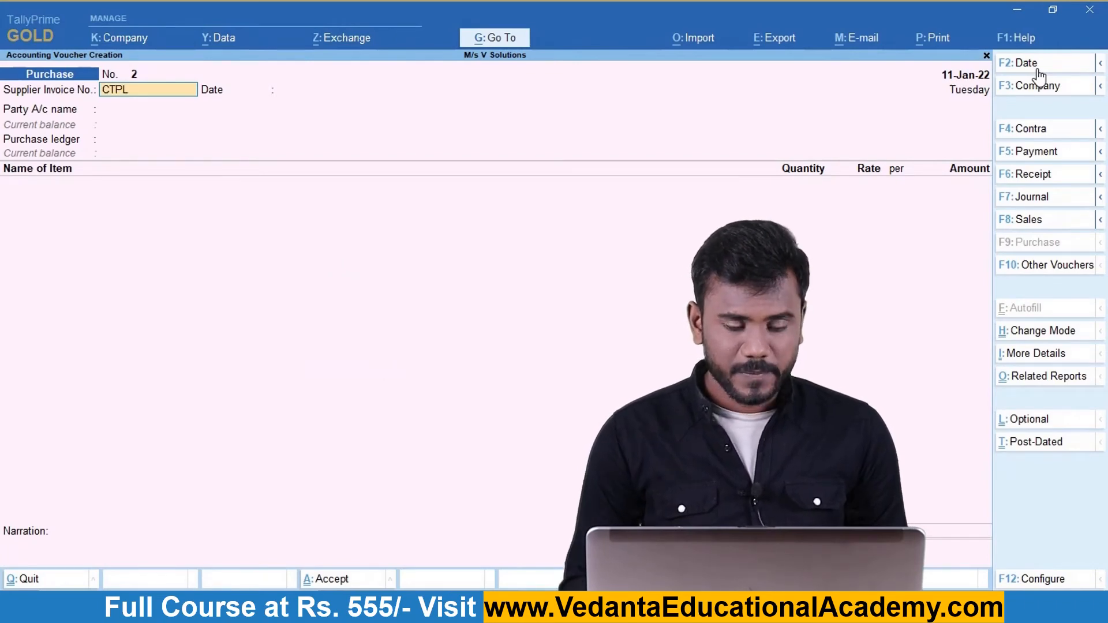
key("alt+Tab")
key("alt+Tab")
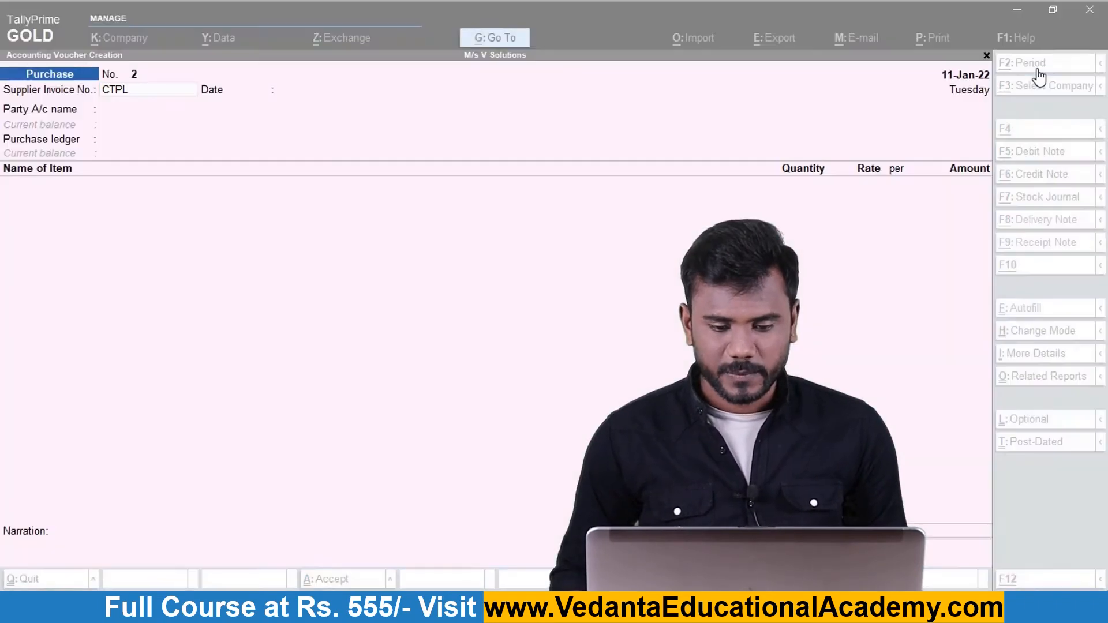
type("101")
key("Return")
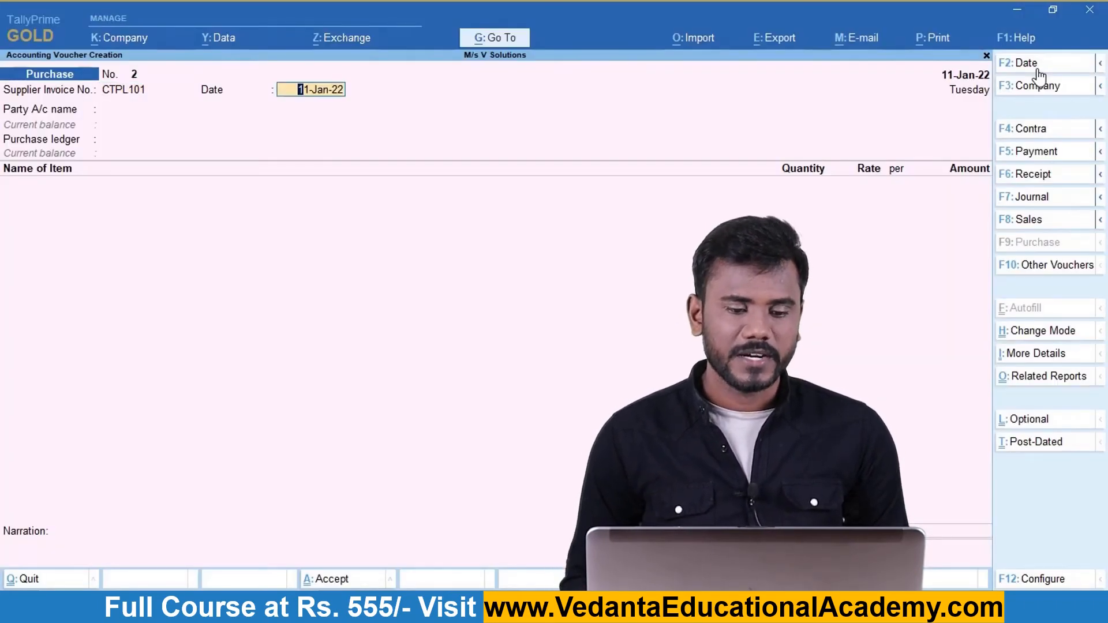
key("Return")
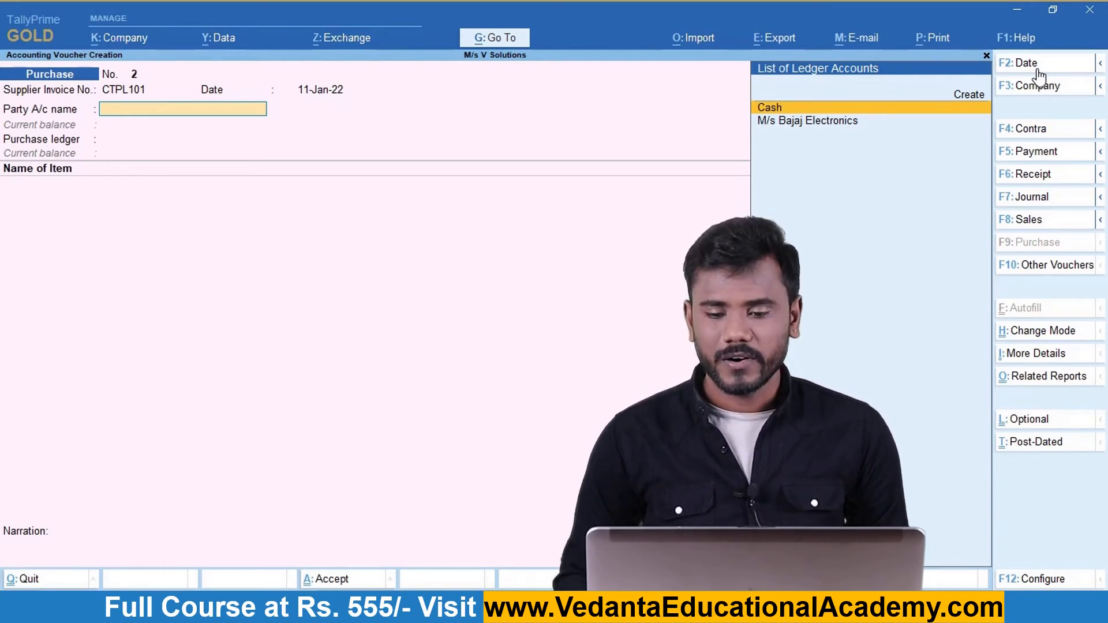
Create supplier ledger M/s Cat Technologies under Sundry Creditors, state Maharashtra, with its GSTIN.
key("Up")
key("Return")
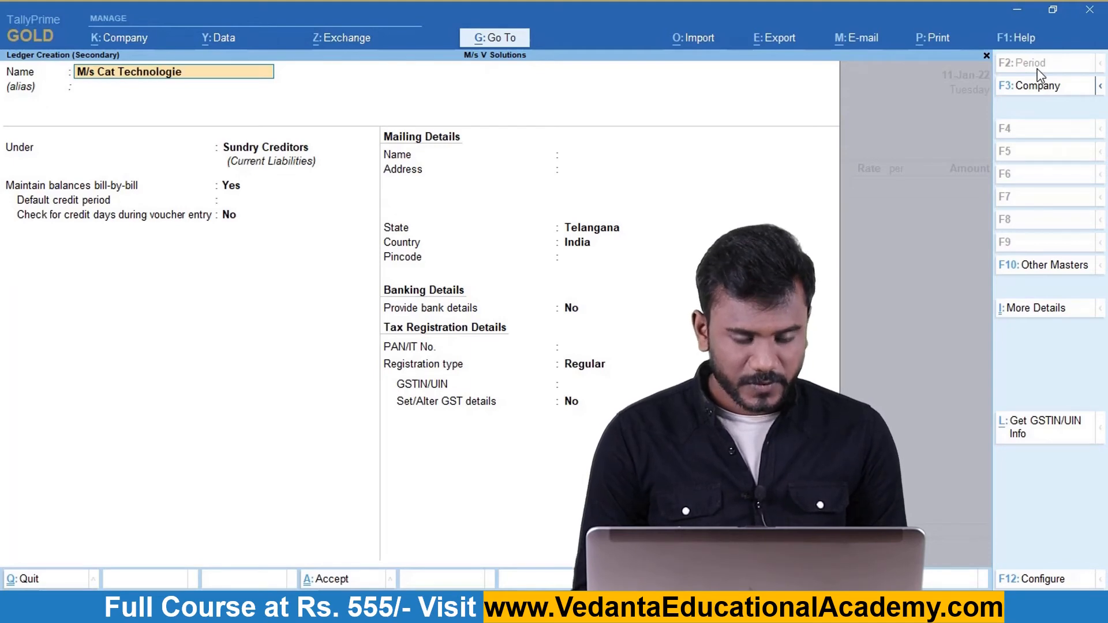
type("s")
key("Return")
key("Return")
key("Return")
key("Return")
key("Return")
key("Return")
key("Return")
key("Return")
type("Maha")
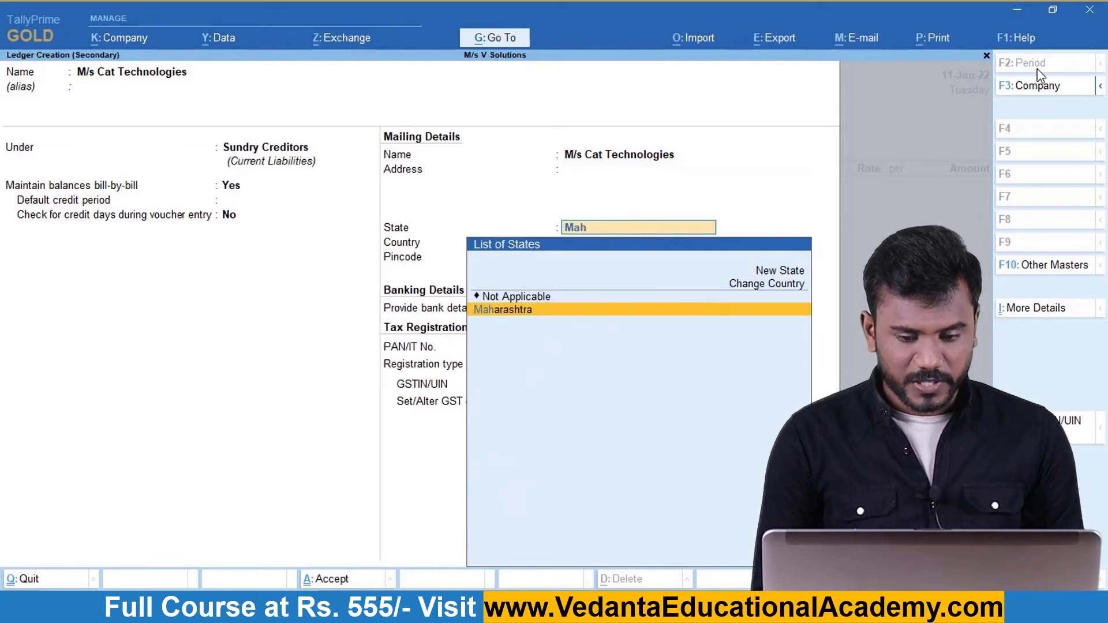
key("Return")
key("Return")
key("Return")
key("Return")
key("Return")
key("Return")
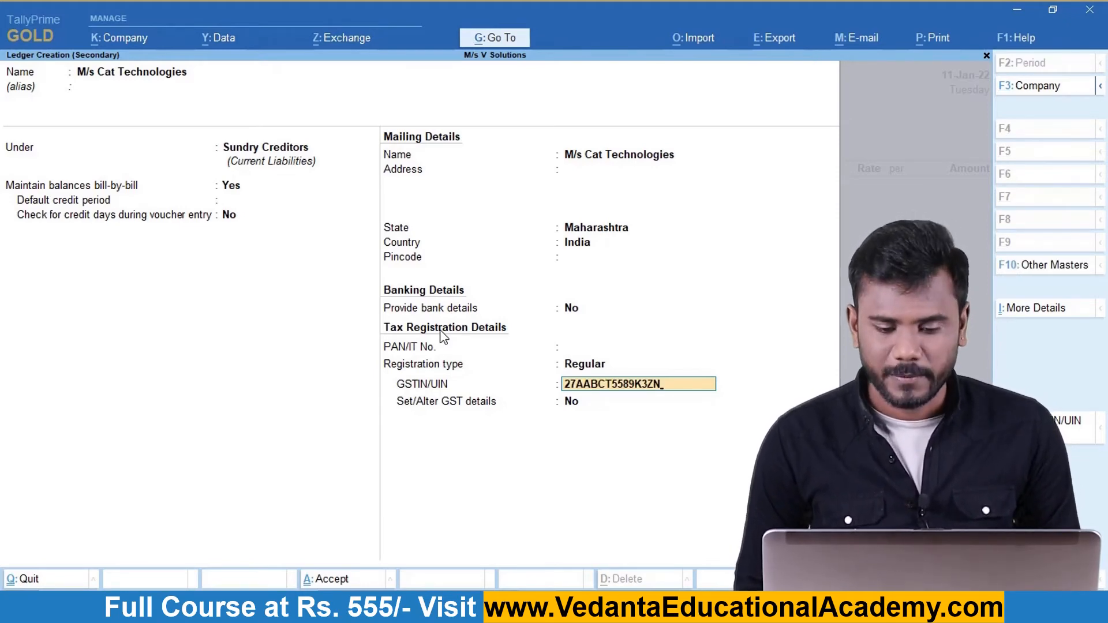
key("Return")
key("Return")
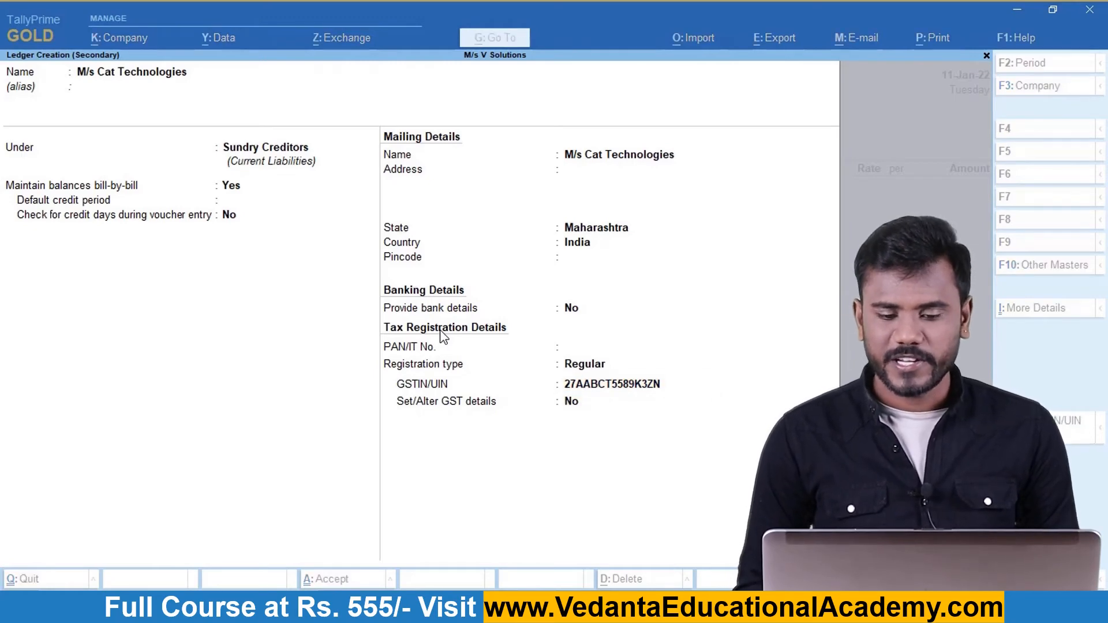
key("Return")
key("Return")
key("Return")
key("Return")
key("Return")
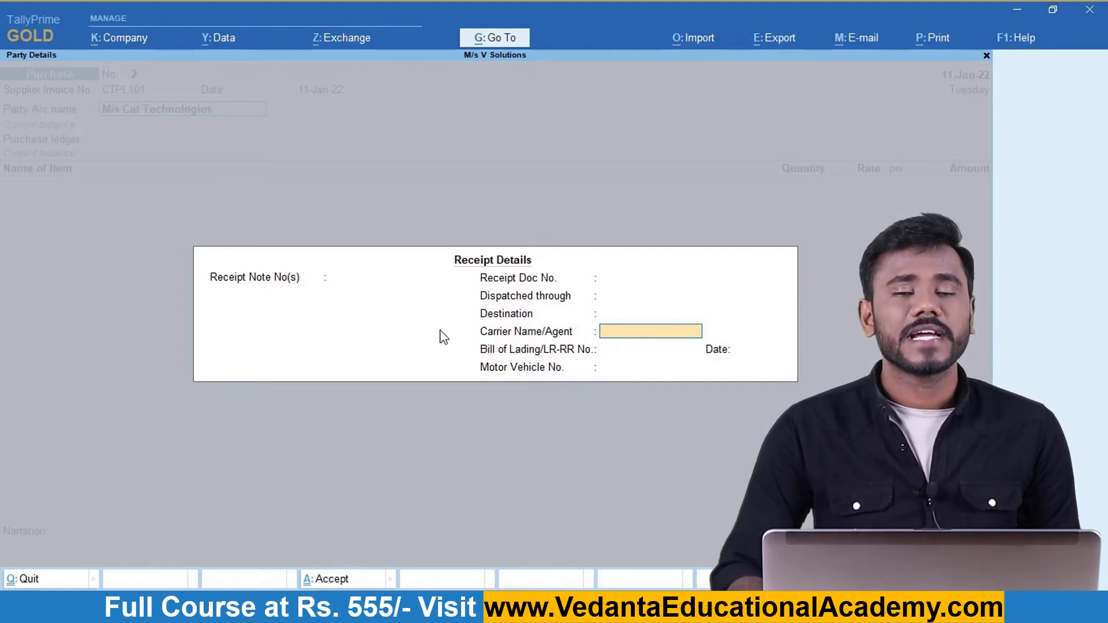
Leave receipt and party details blank and choose Purchase A/c as the purchase ledger.
key("Return")
key("Return")
key("Return")
key("Return")
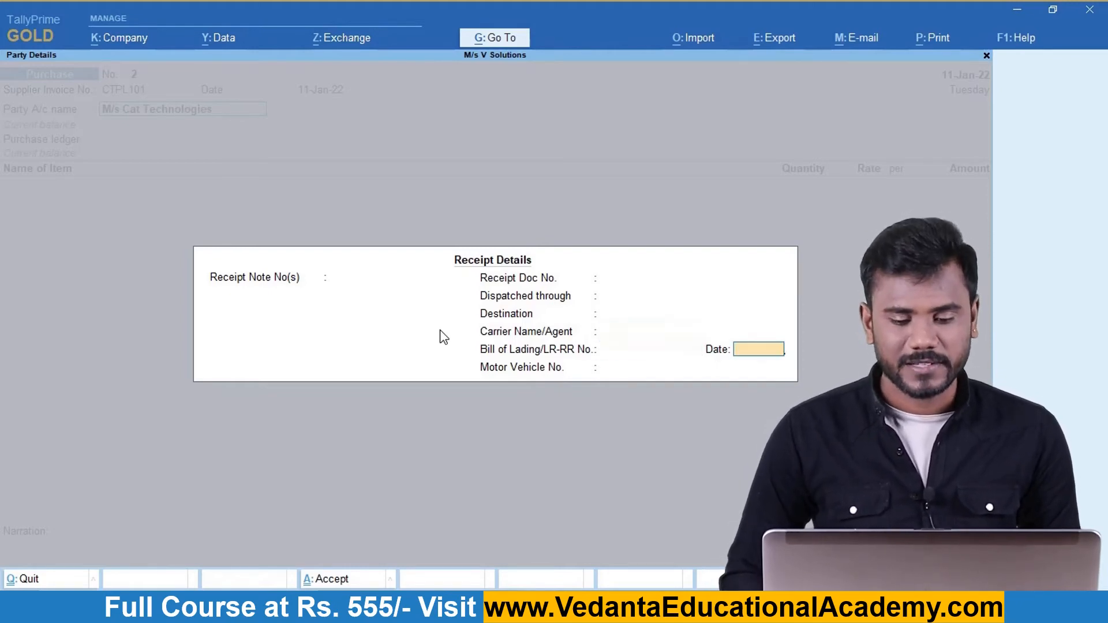
key("Return")
key("Return")
key("Return")
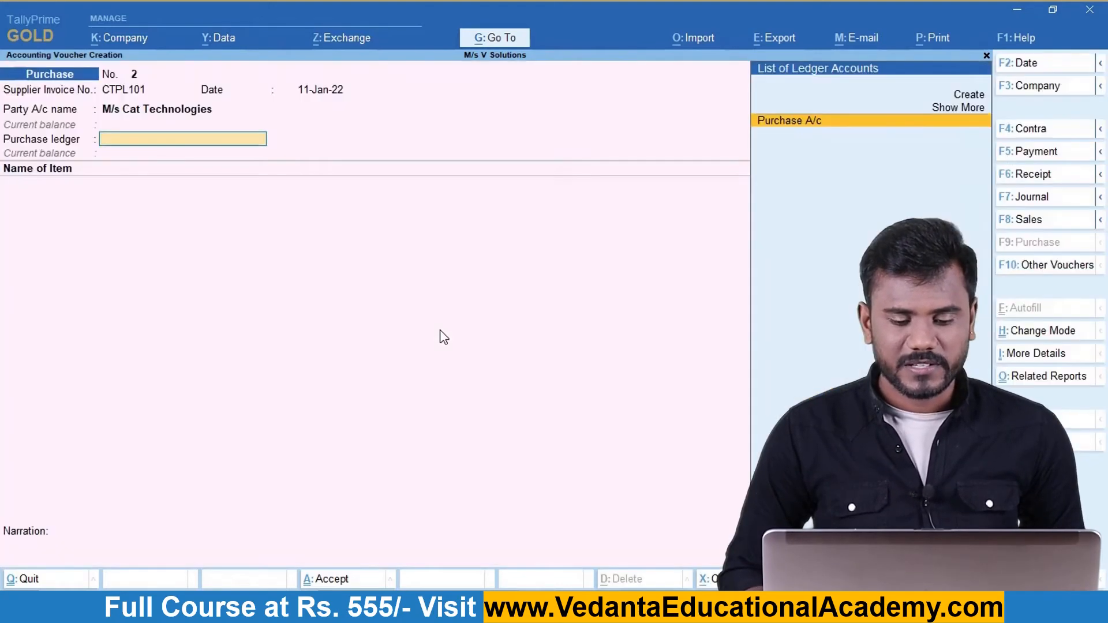
key("Return")
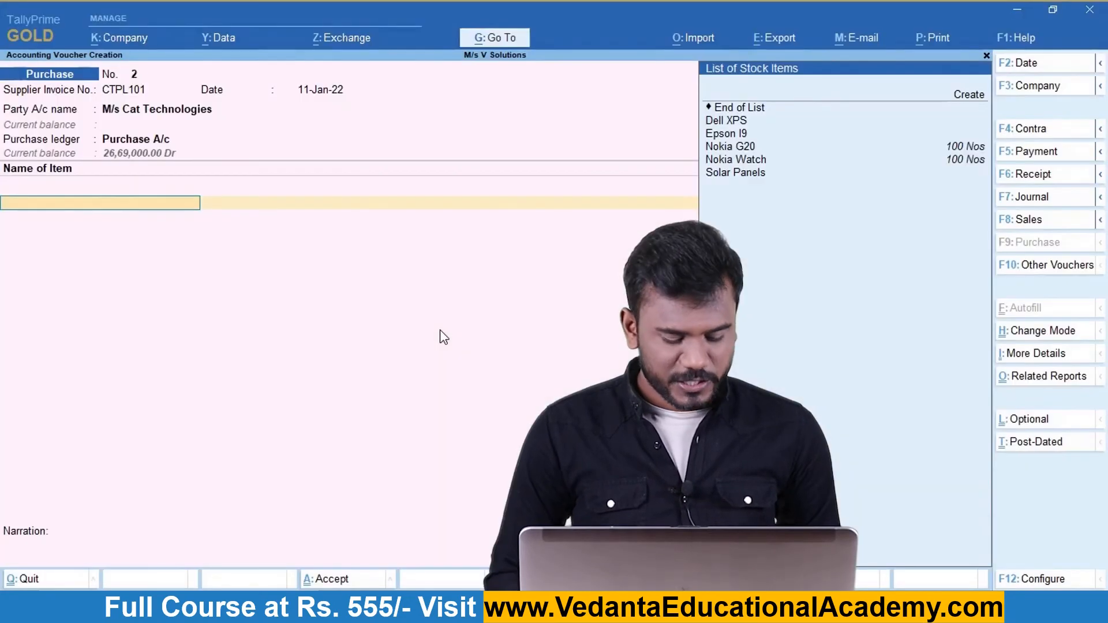
Add Dell XPS as the first item: 150 Nos at 45,000.
type("Dell")
key("Return")
type("150")
key("Return")
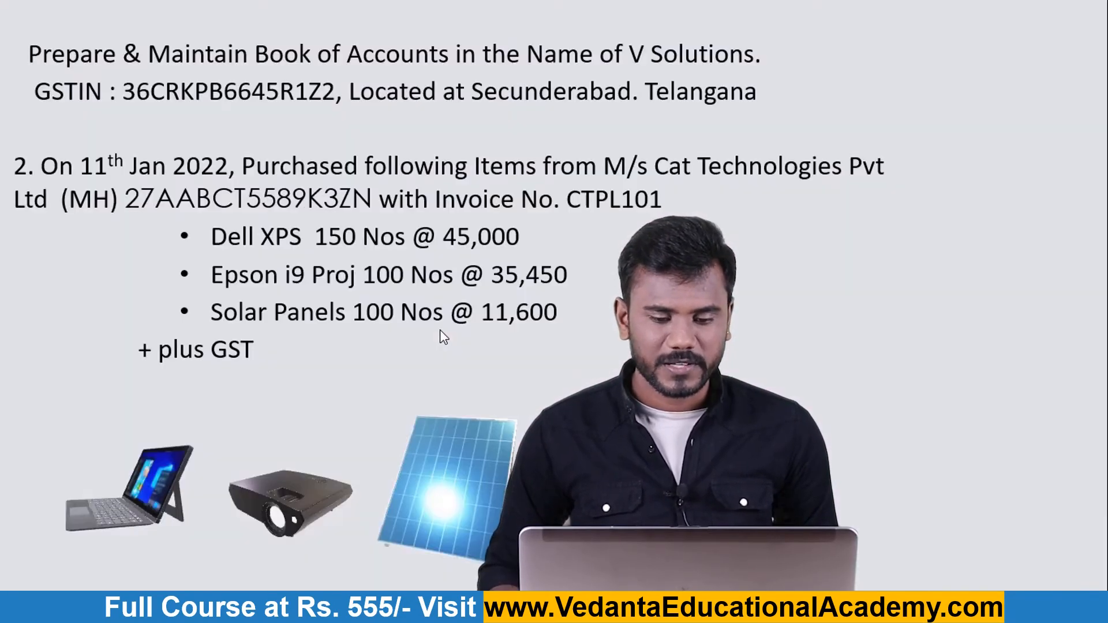
type("45000")
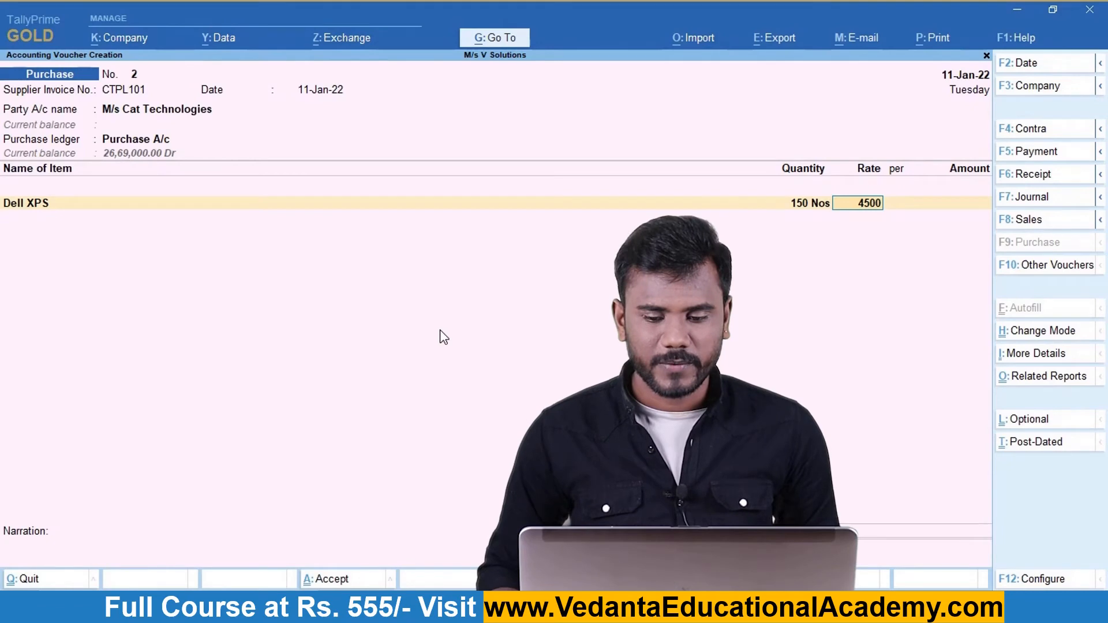
key("Return")
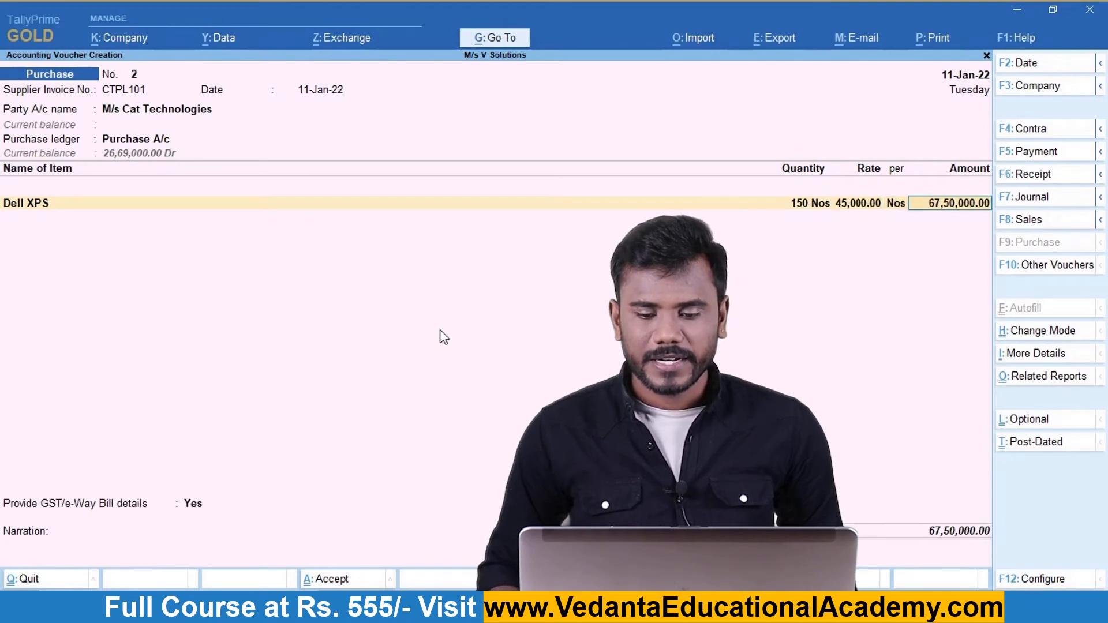
key("Return")
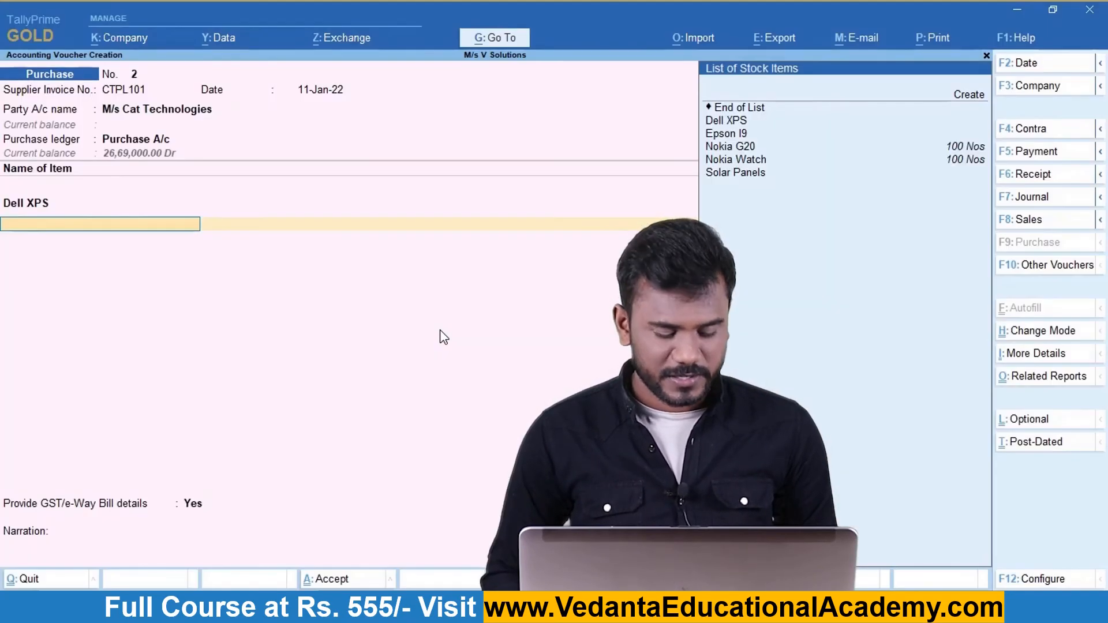
Add Epson I9: 100 Nos at 35,450.
type("e")
key("Return")
type("100")
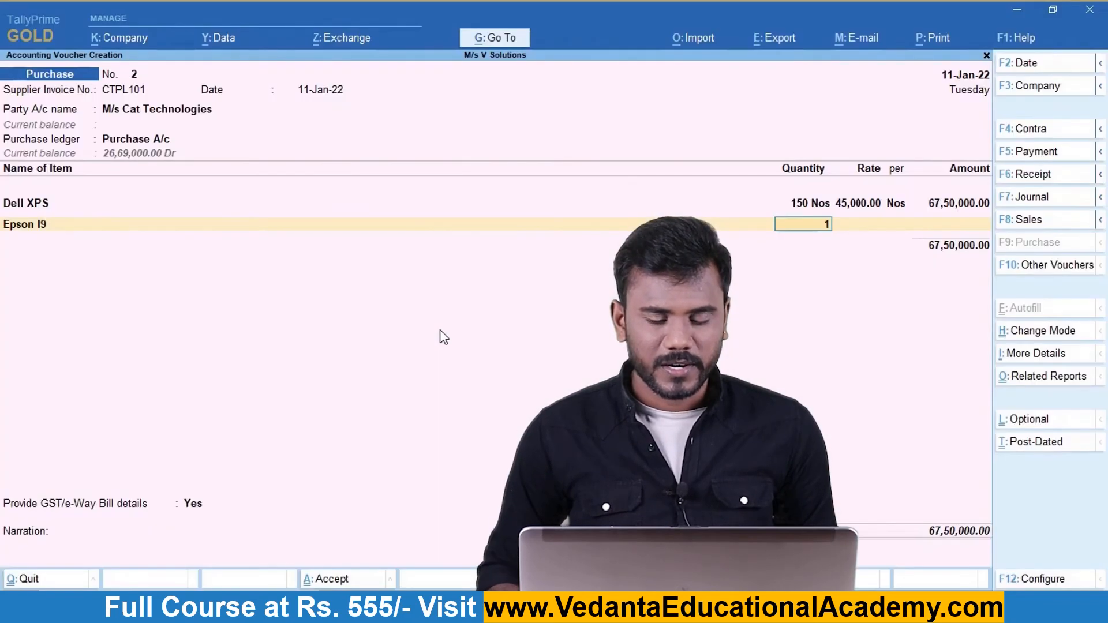
key("Return")
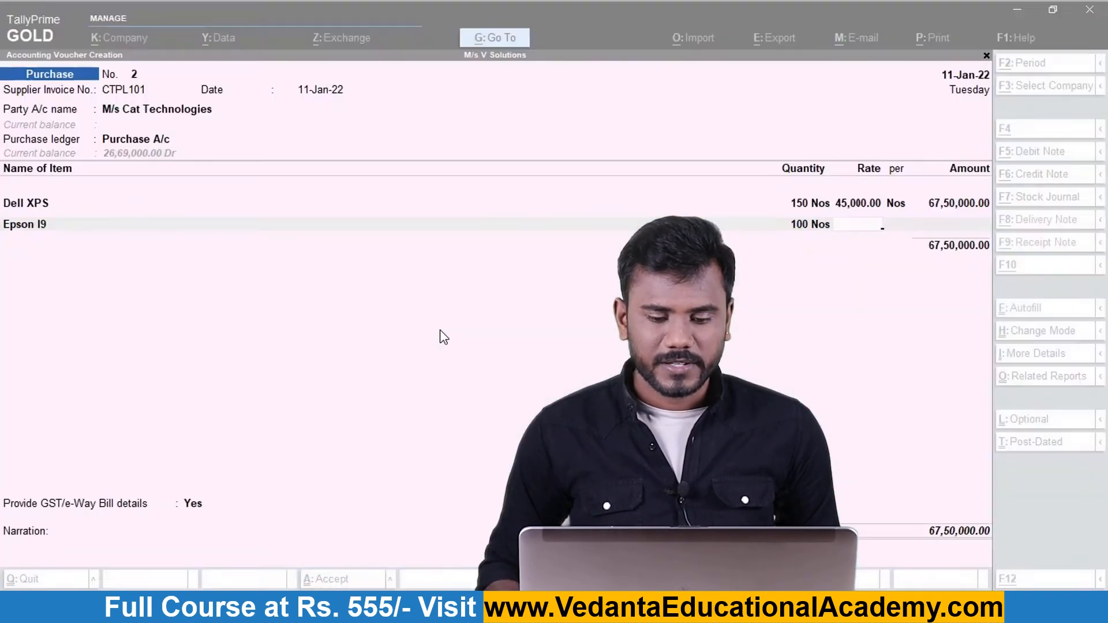
type("35450")
key("Return")
key("Return")
key("Return")
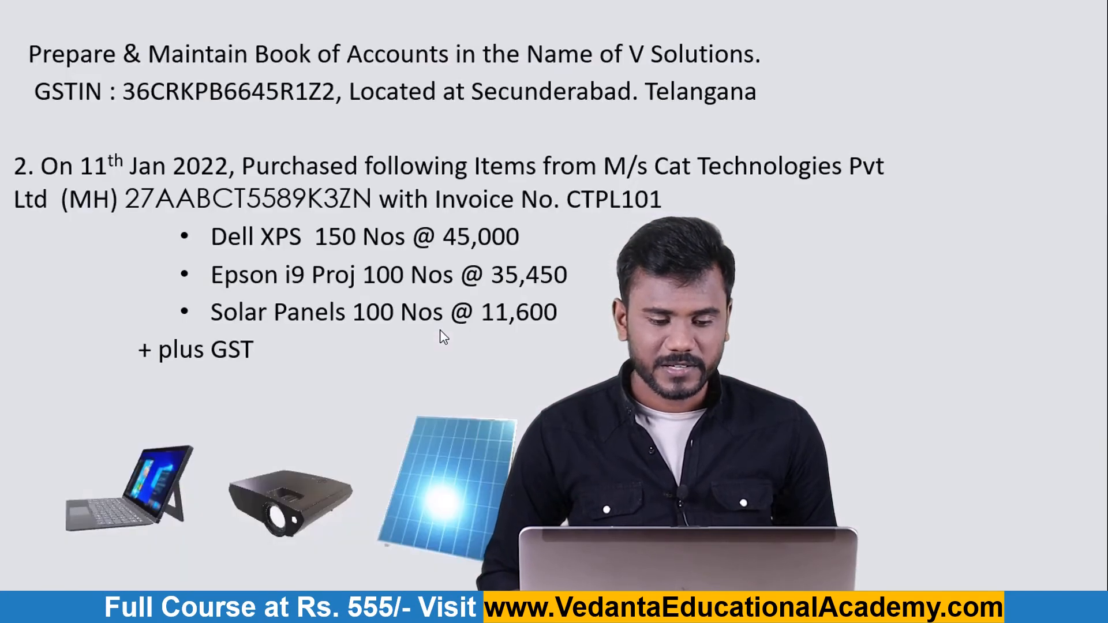
Add Solar Panels: 100 Nos at 11,600.
key("alt+Tab")
type("So")
key("Return")
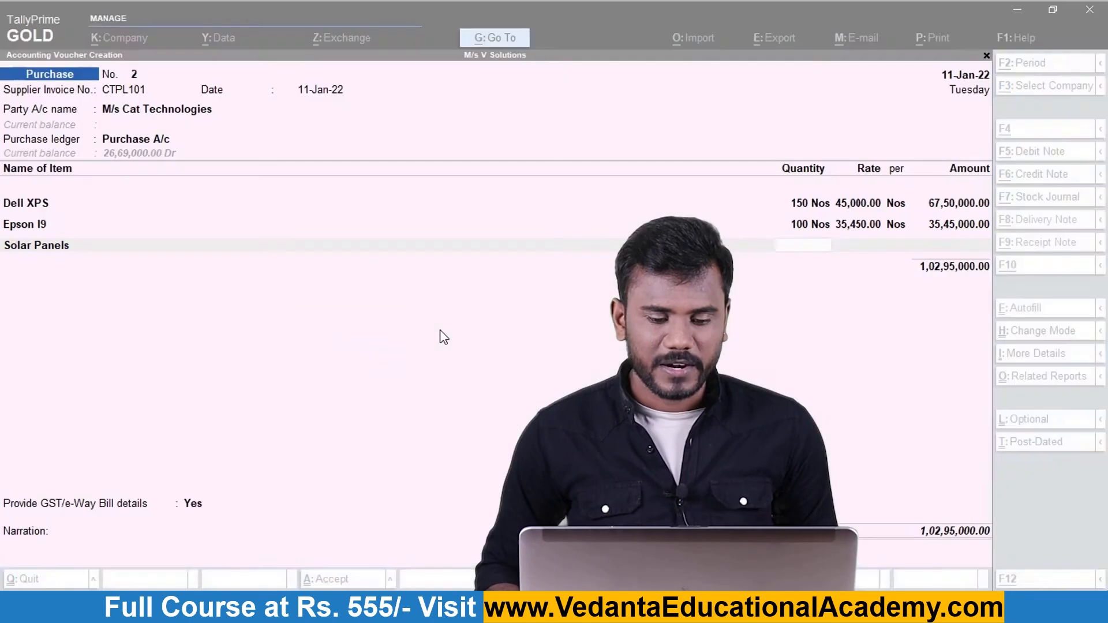
type("100")
key("Return")
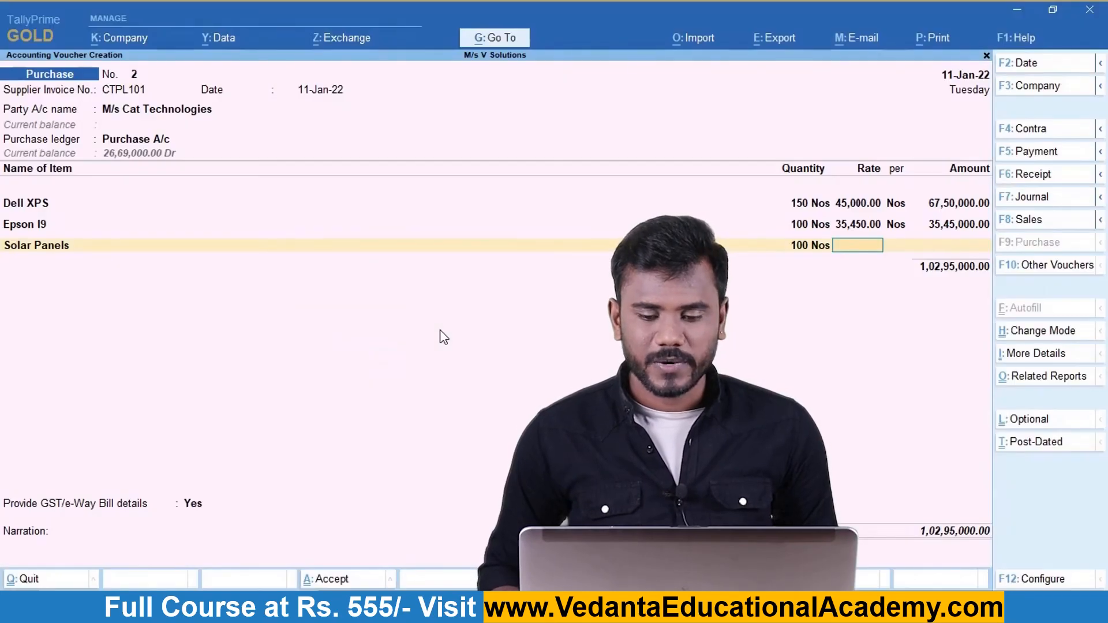
type("11,6")
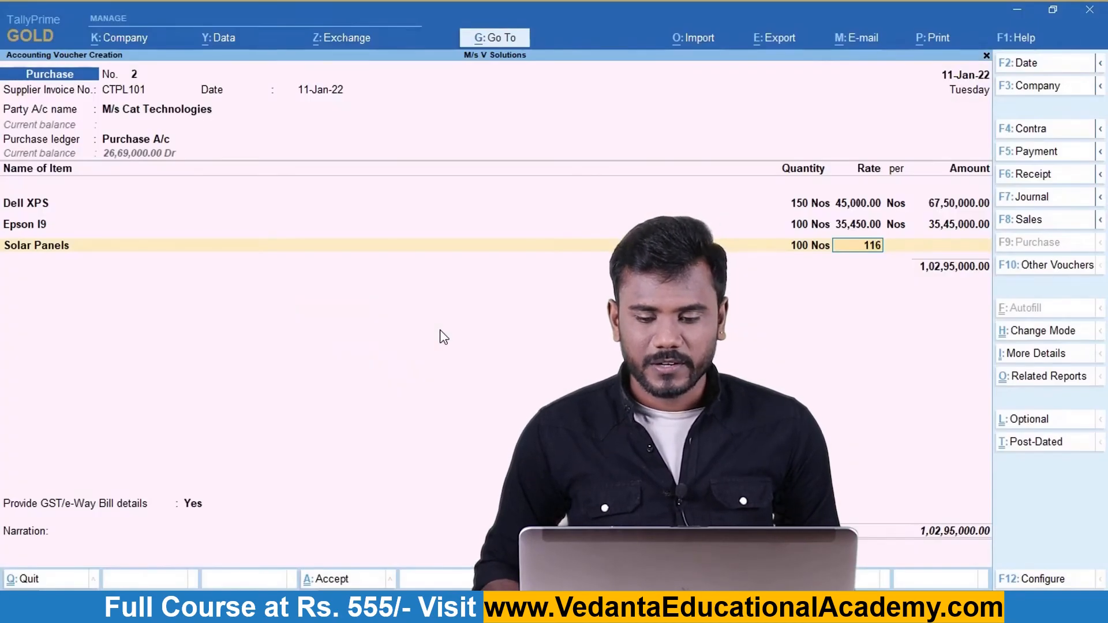
type("00")
key("Return")
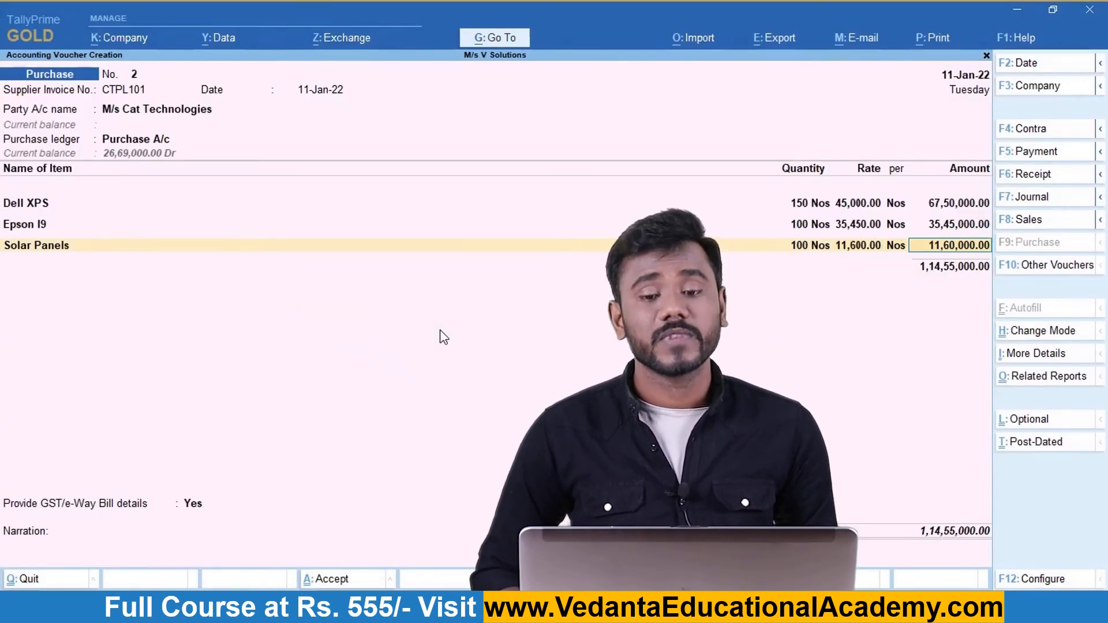
key("Return")
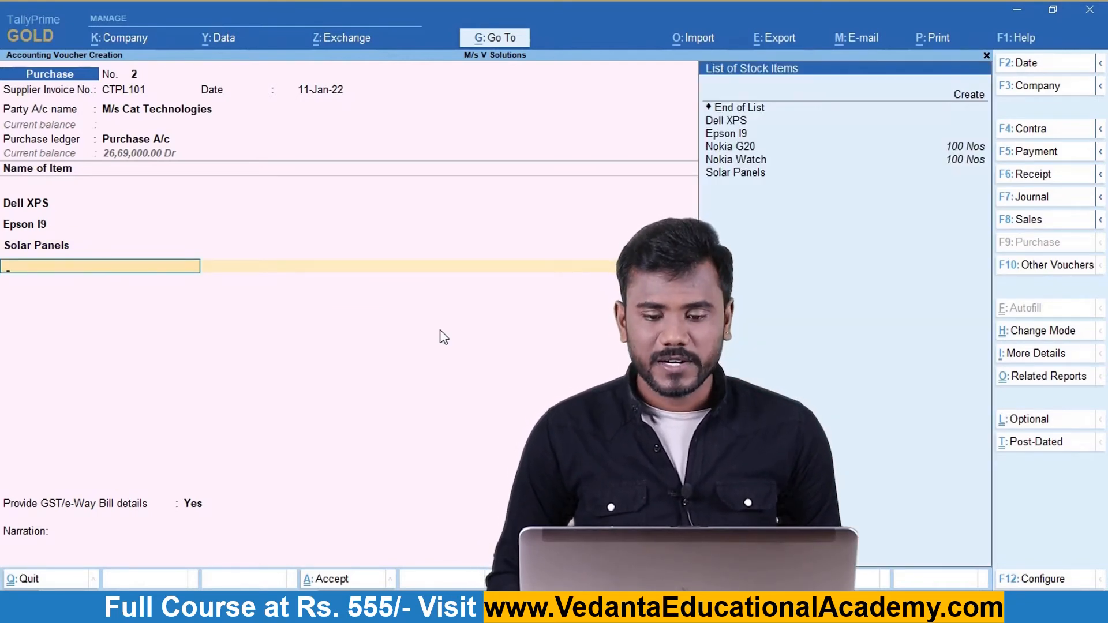
End the item list and add I GST, giving 18,53,100.00 tax and 1,33,08,100.00 total.
key("Return")
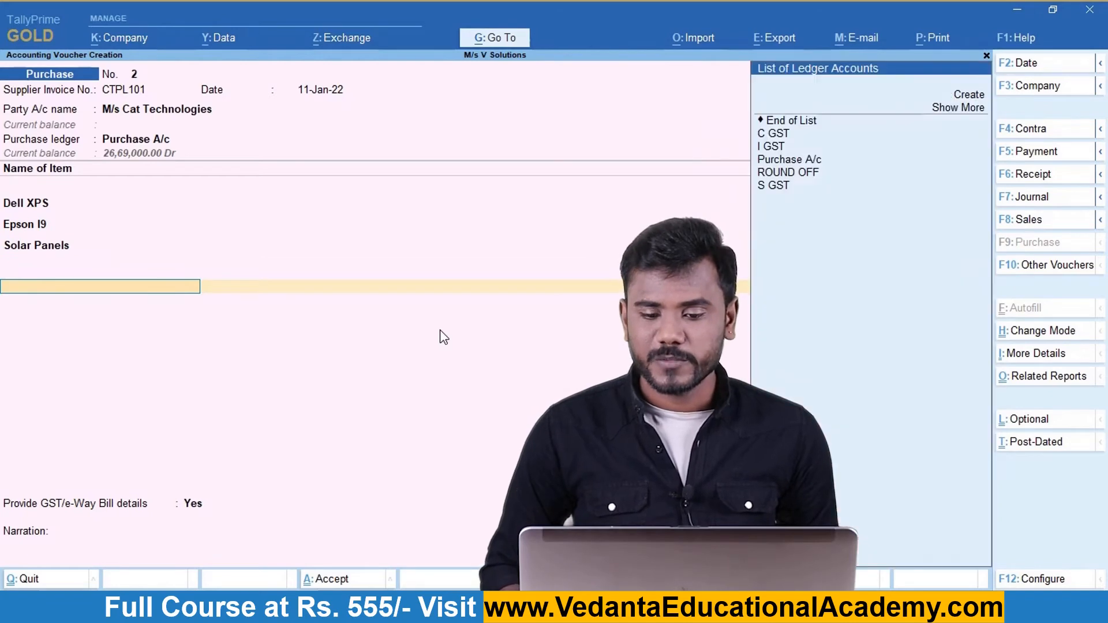
key("Up")
key("Down")
key("Down")
key("Down")
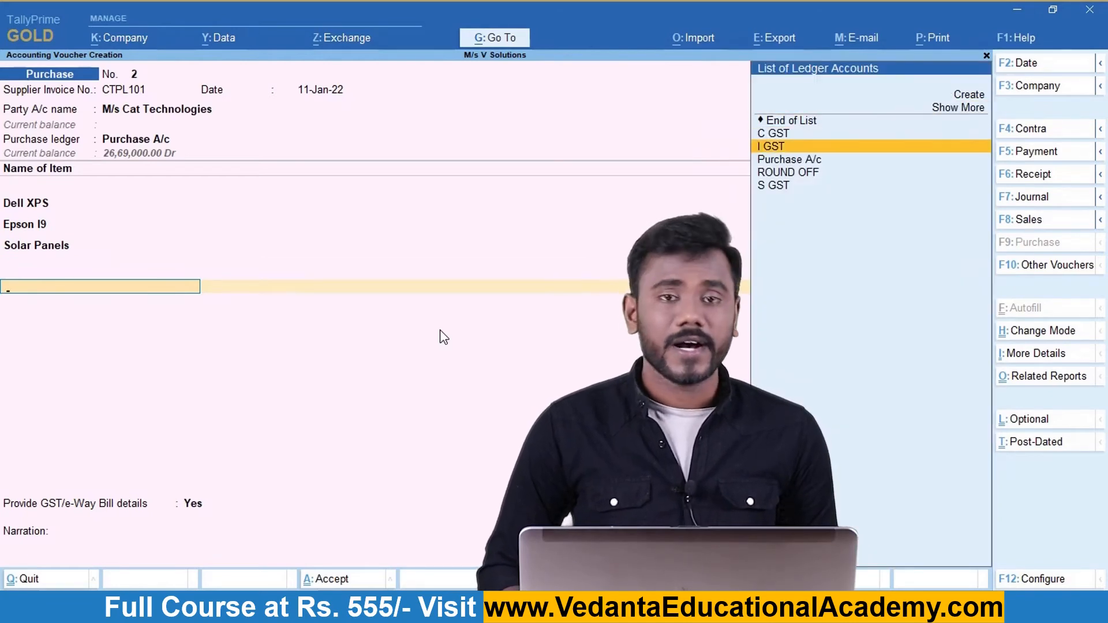
key("Return")
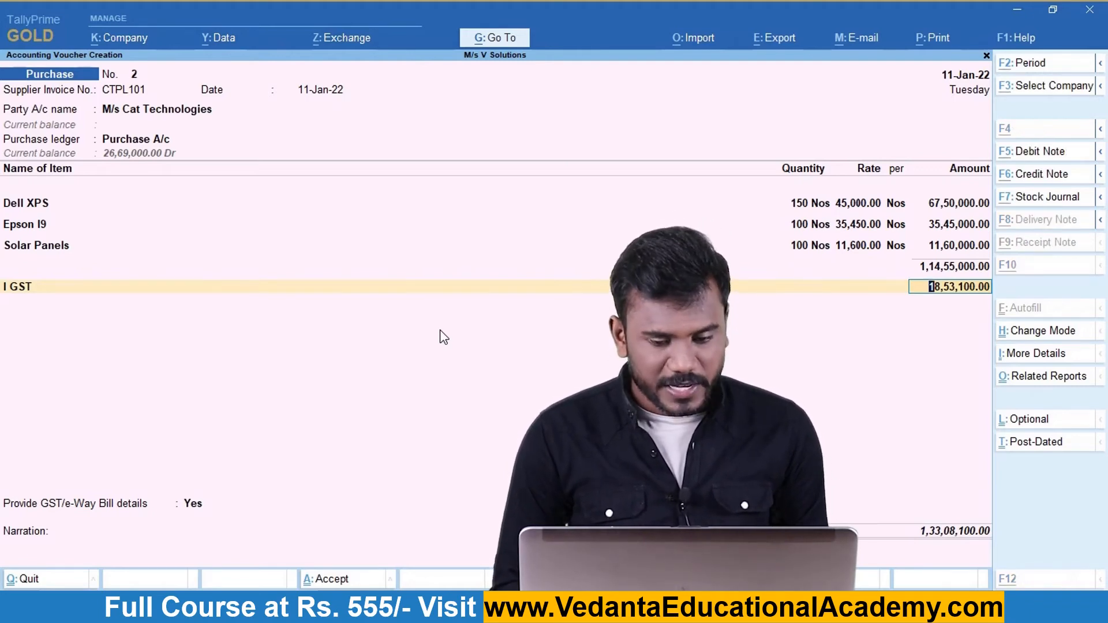
key("ctrl+o")
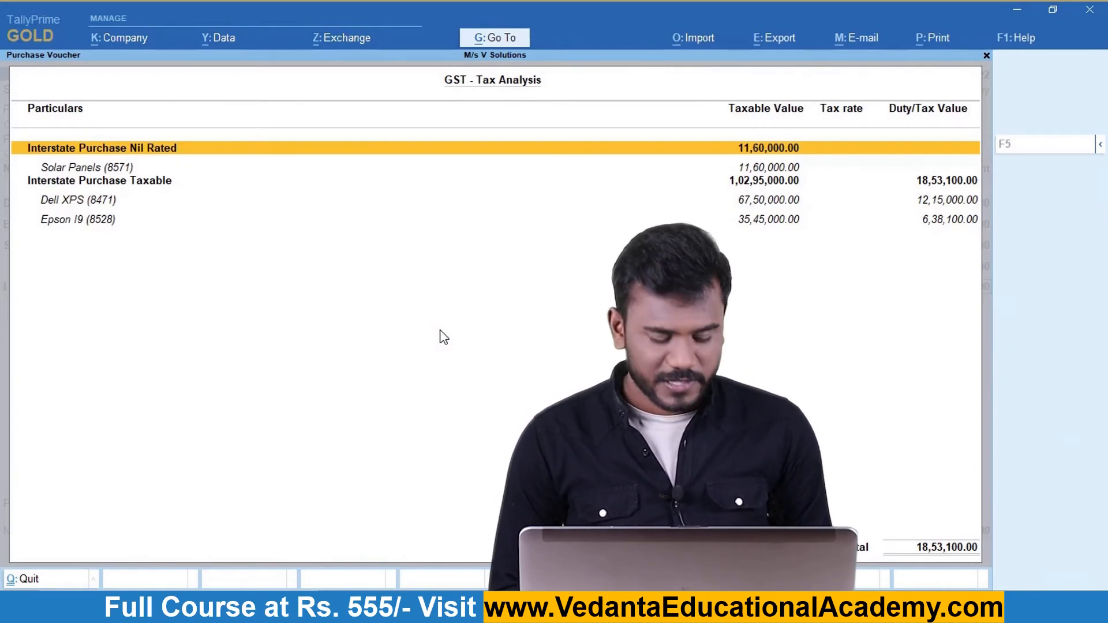
Check the detailed GST analysis (18% IGST on Dell XPS and Epson I9, Solar Panels nil-rated), then save voucher No. 2.
key("F5")
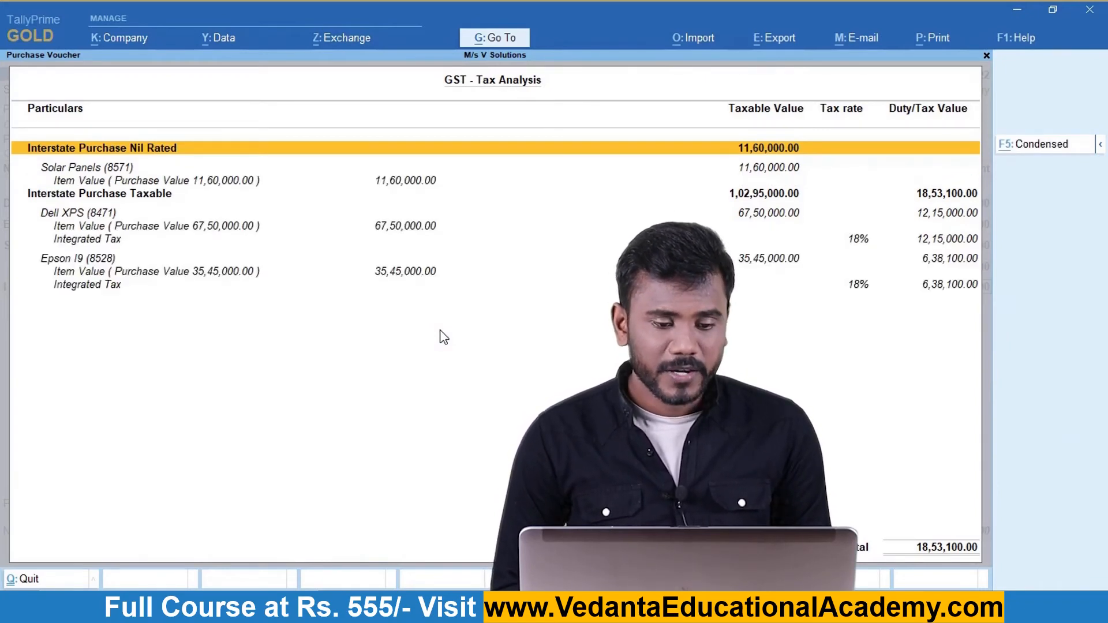
key("Down")
key("Up")
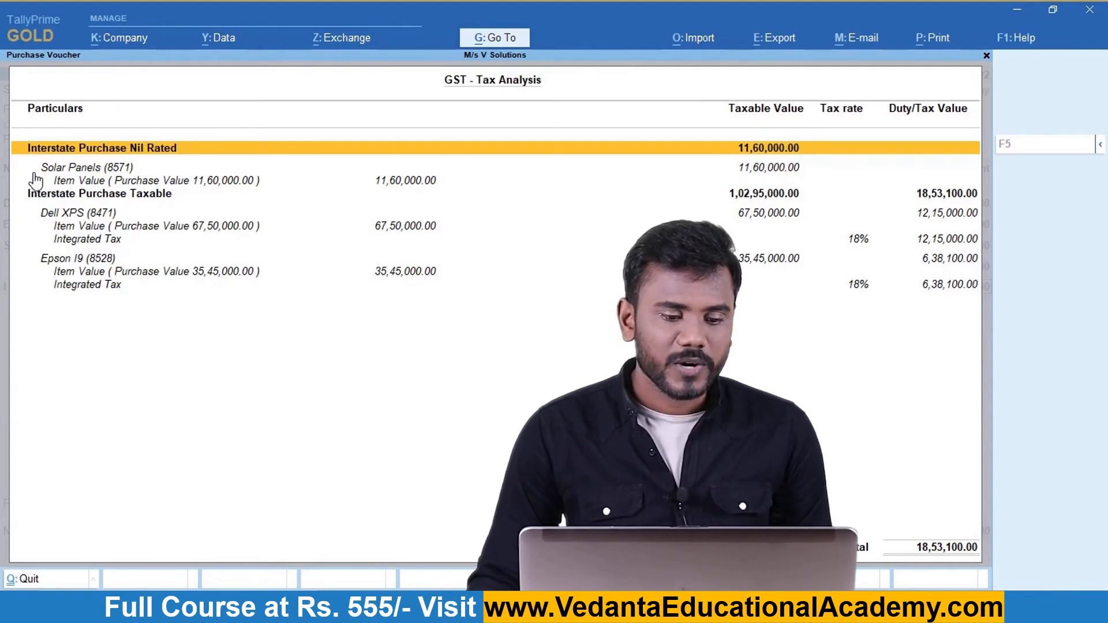
key("Down")
key("Down")
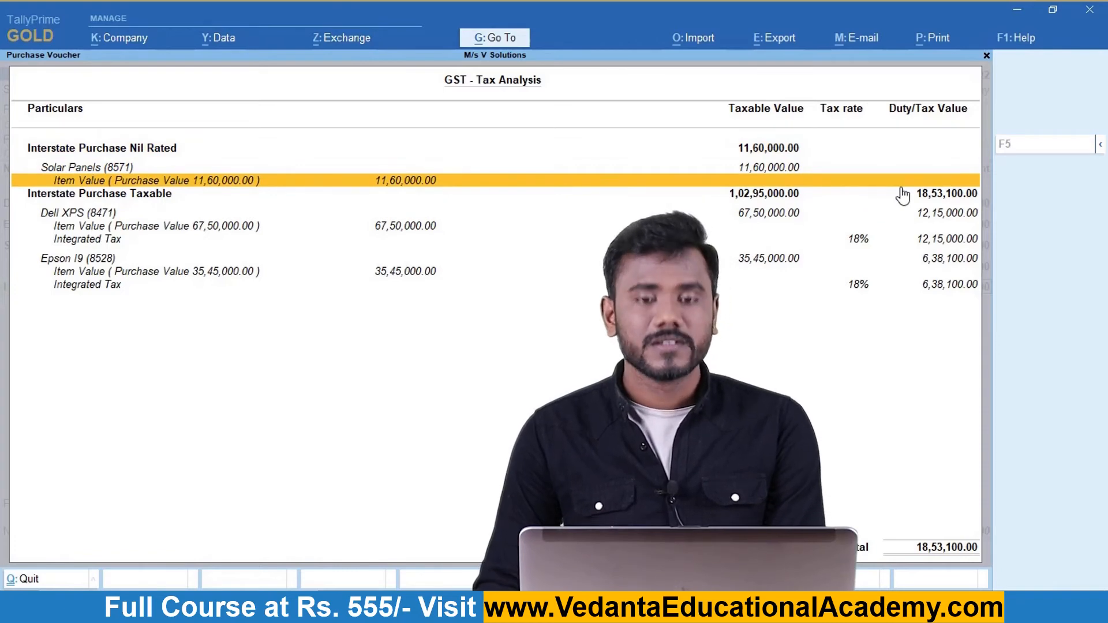
key("Down")
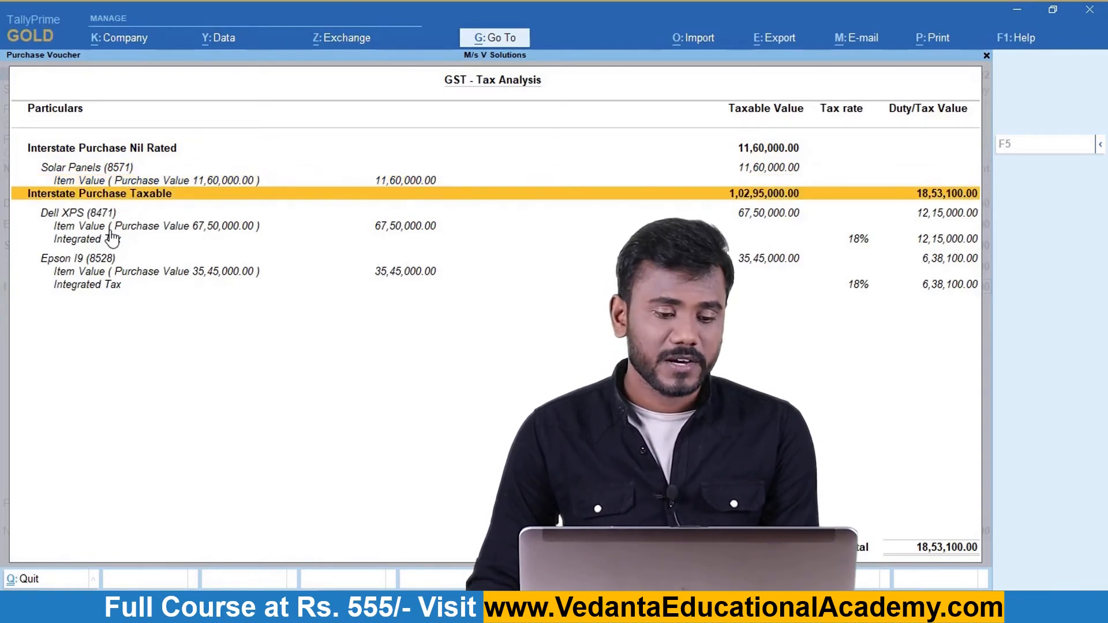
key("Down")
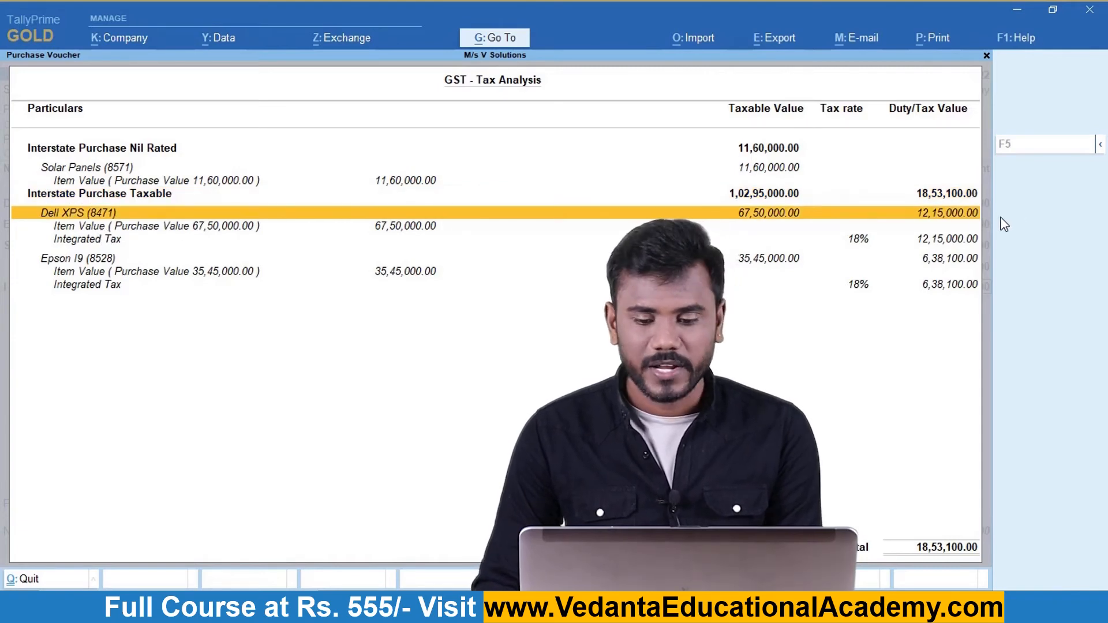
key("Down")
key("Down")
key("Down")
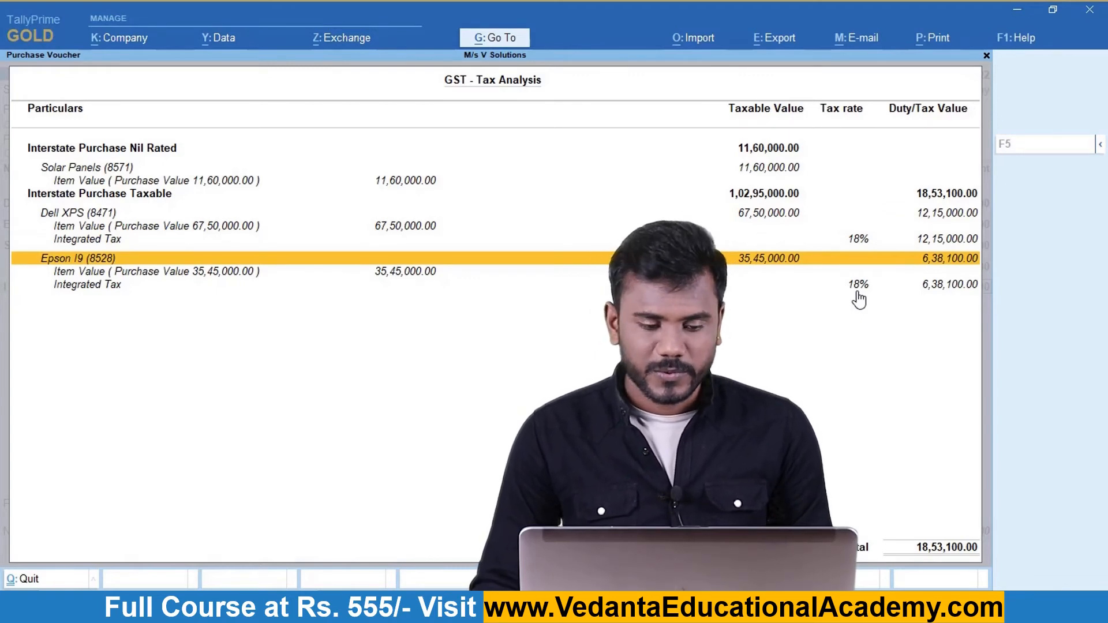
key("Up")
key("Up")
key("Up")
key("Up")
key("Up")
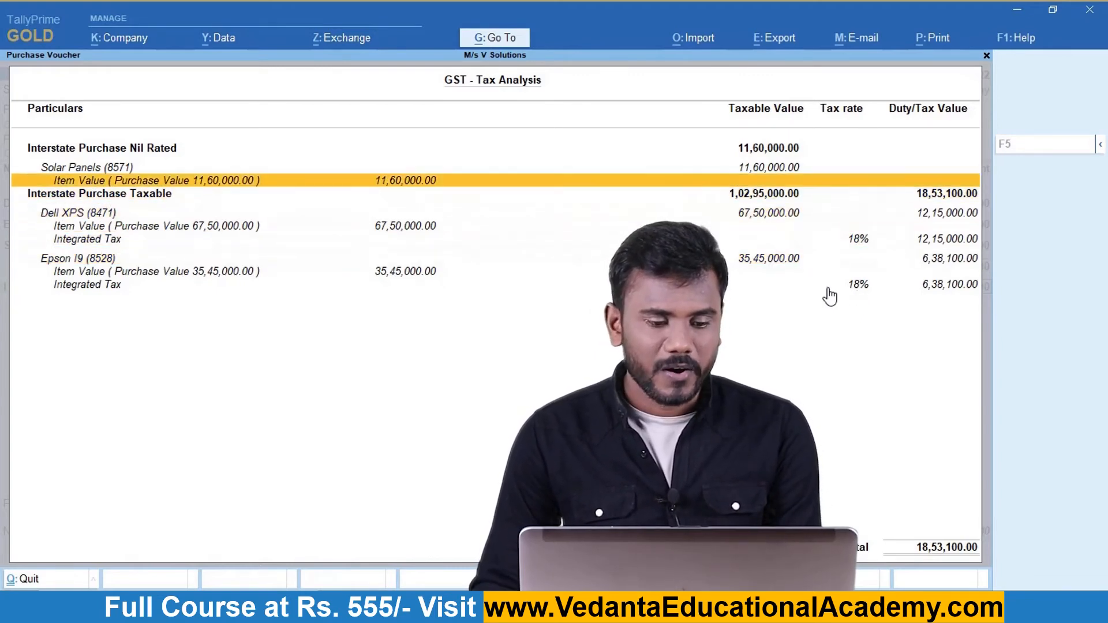
key("Up")
key("Escape")
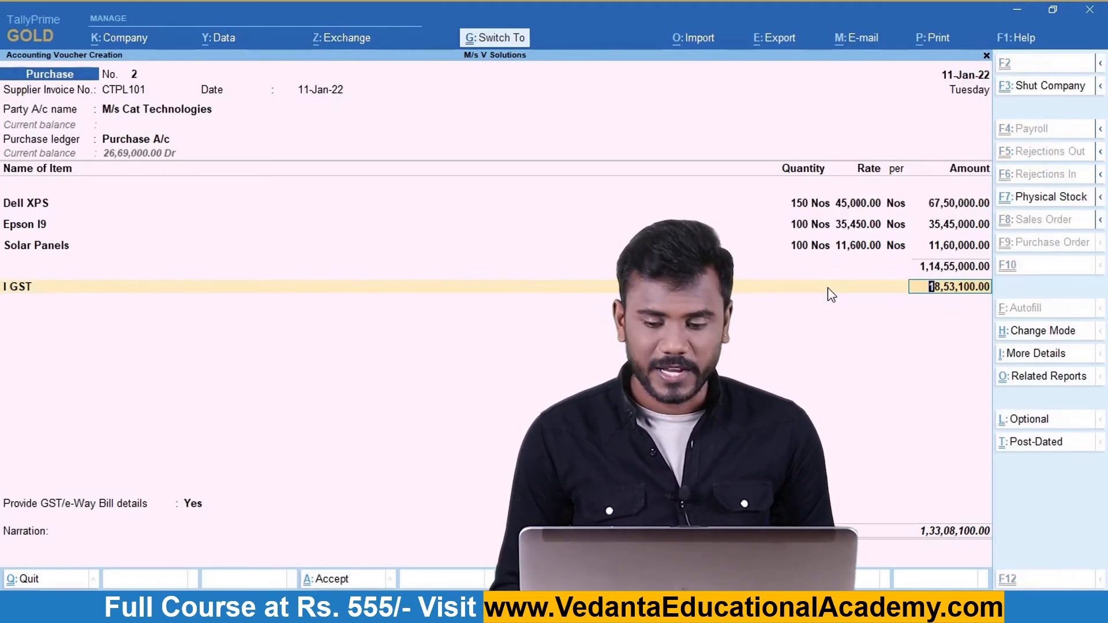
key("ctrl+a")
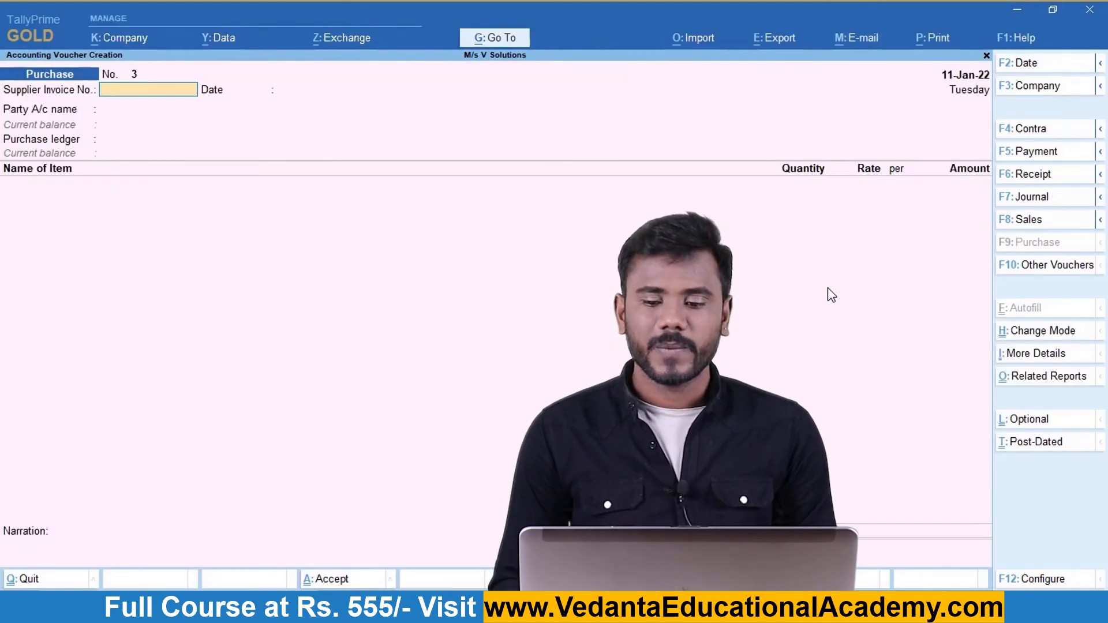
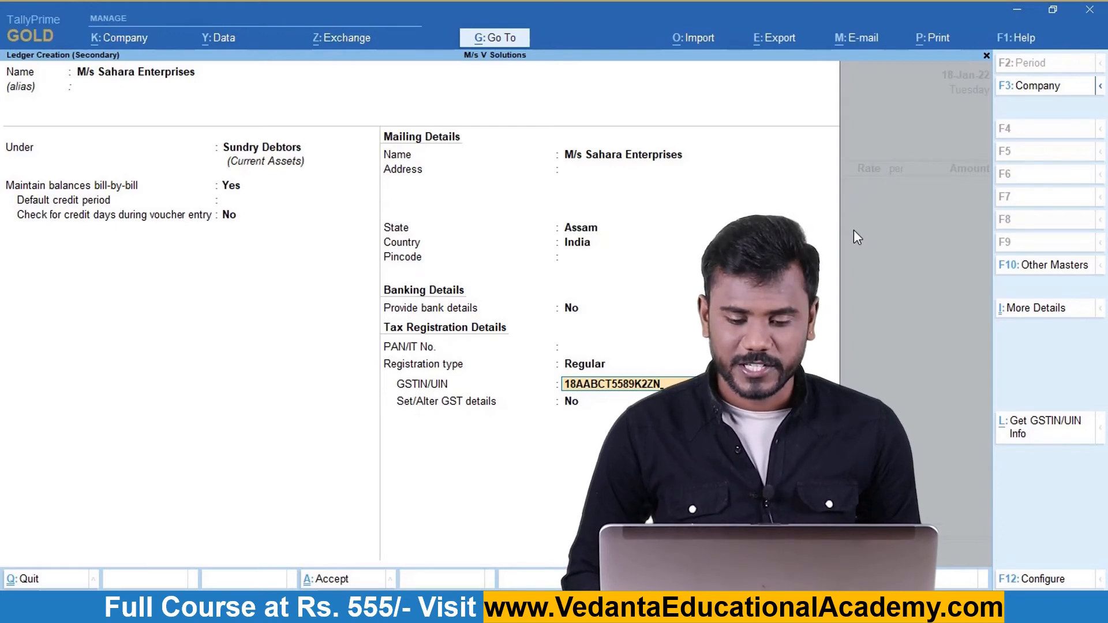
Finish entering the party's GSTIN and save the Sahara Enterprises ledger.
key("Return")
key("Return")
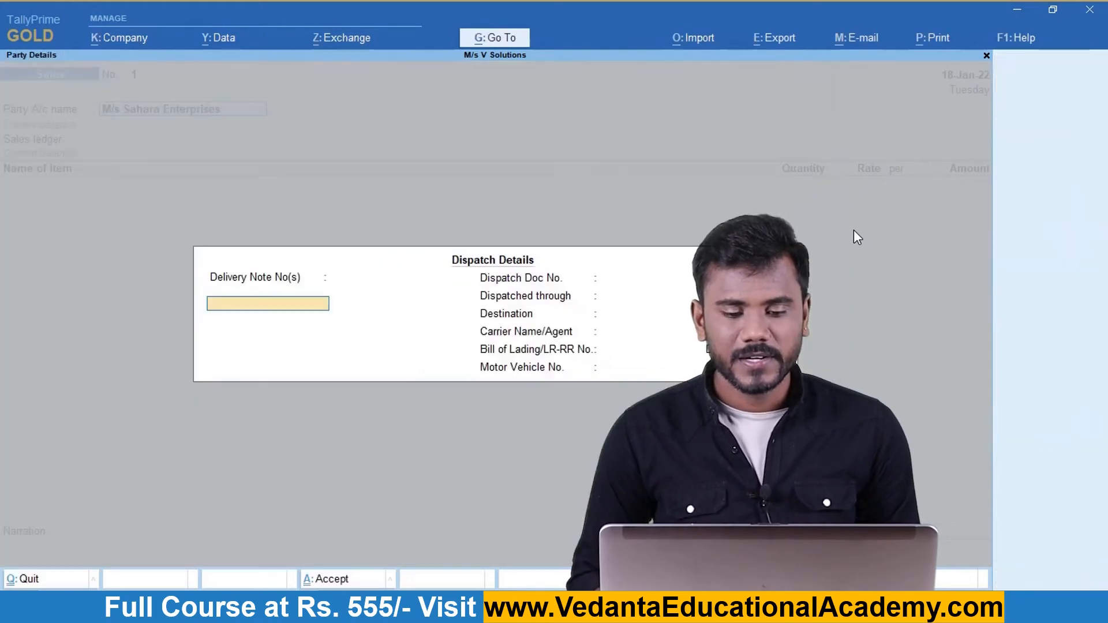
key("Return")
key("Return")
key("Return")
key("Return")
key("Return")
key("Return")
key("Return")
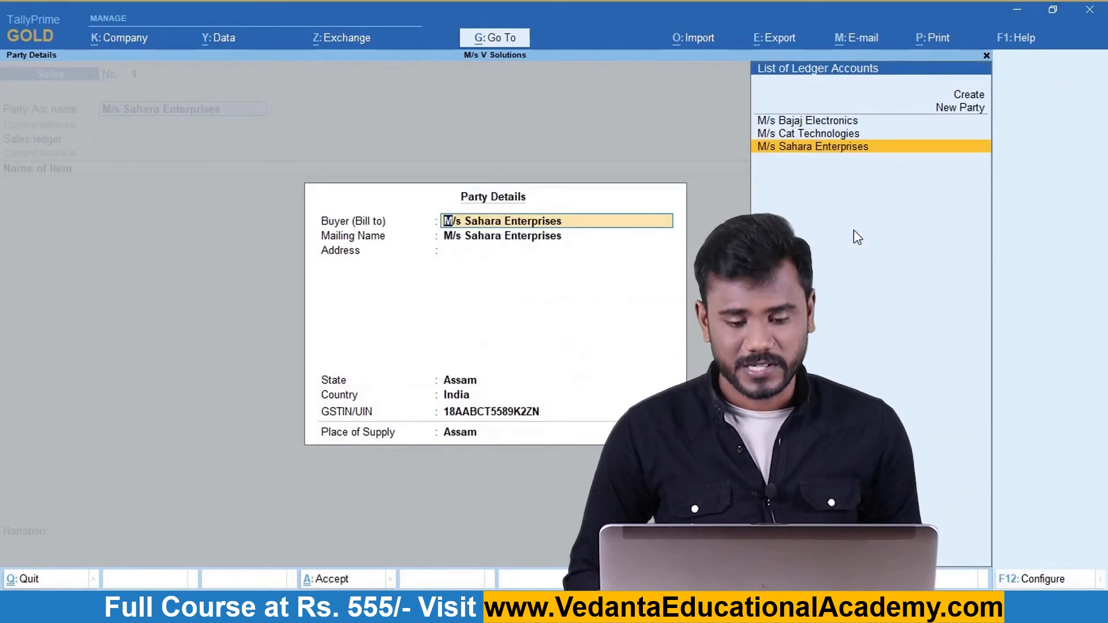
Accept the party details and post the voucher to Sales A/c.
key("Return")
key("Return")
key("Return")
key("Return")
key("Return")
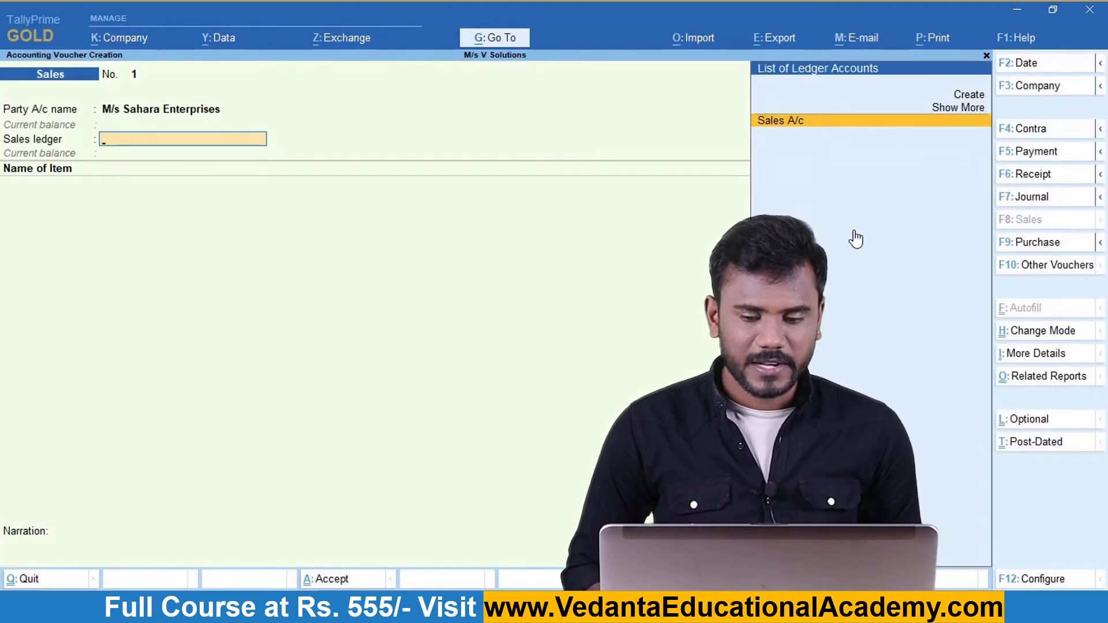
key("Return")
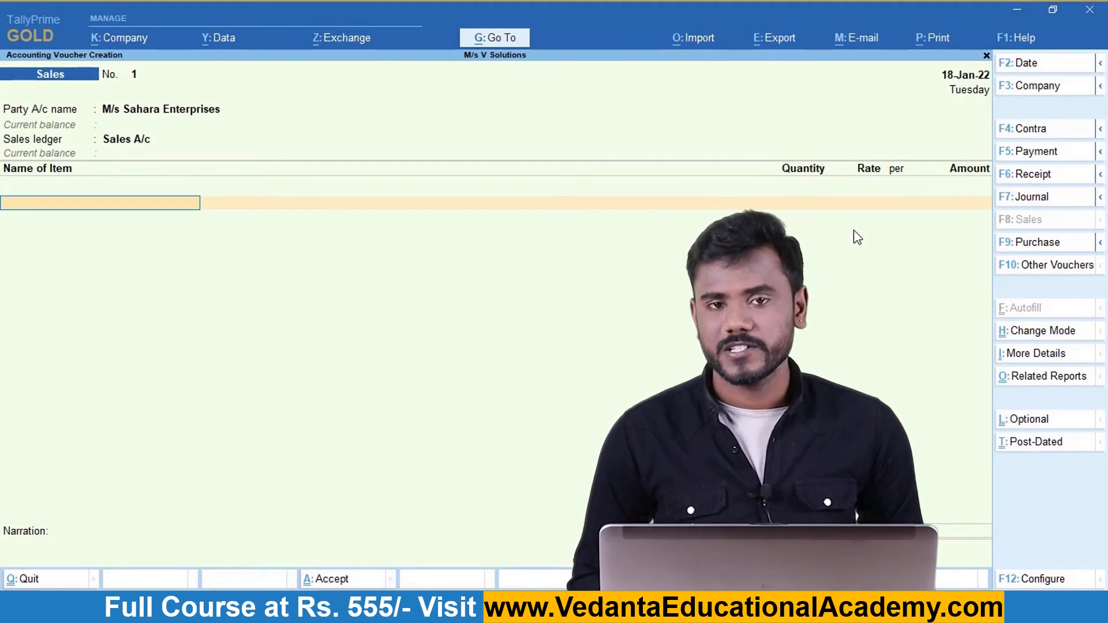
key("space")
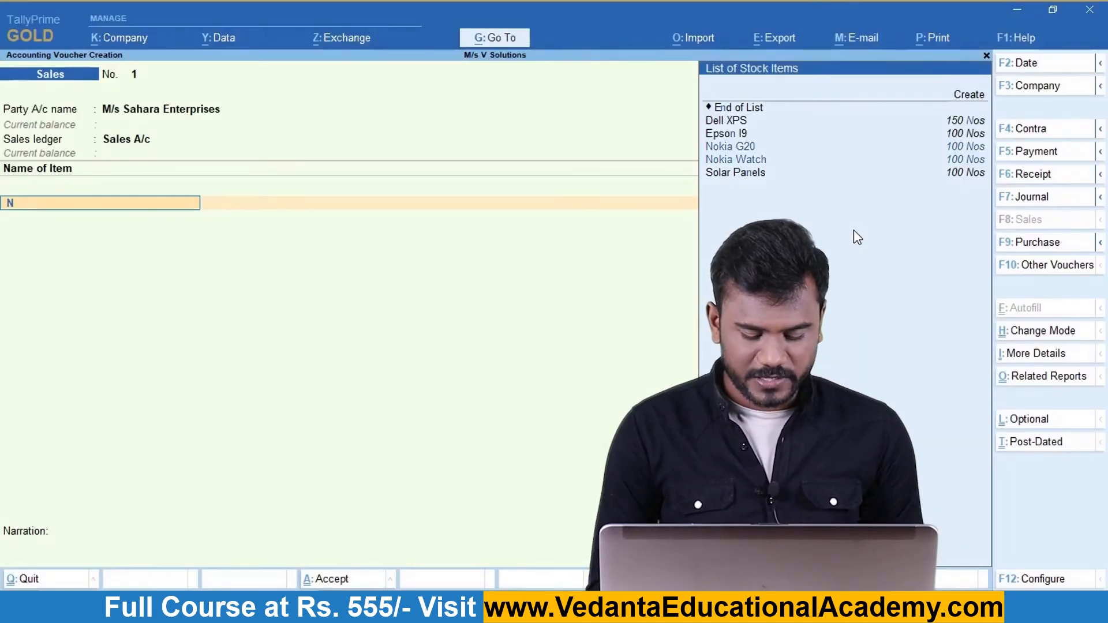
Add Nokia Watch, 1 at 11,750, and Nokia G20, 1 at 31,400.
type("Noki")
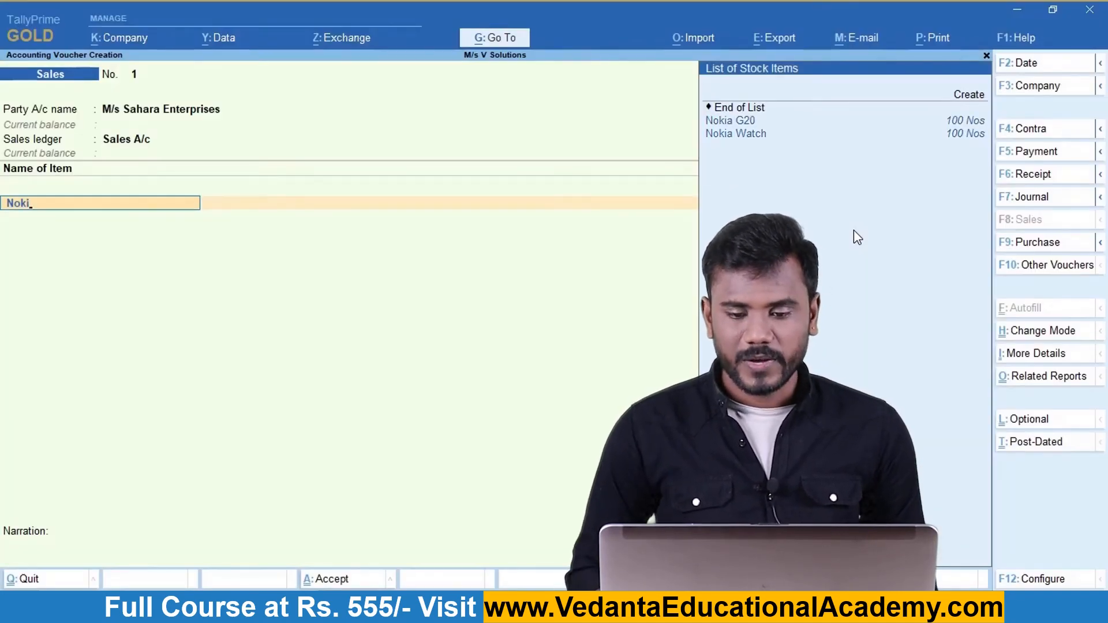
key("Down")
key("Return")
type("1")
key("Return")
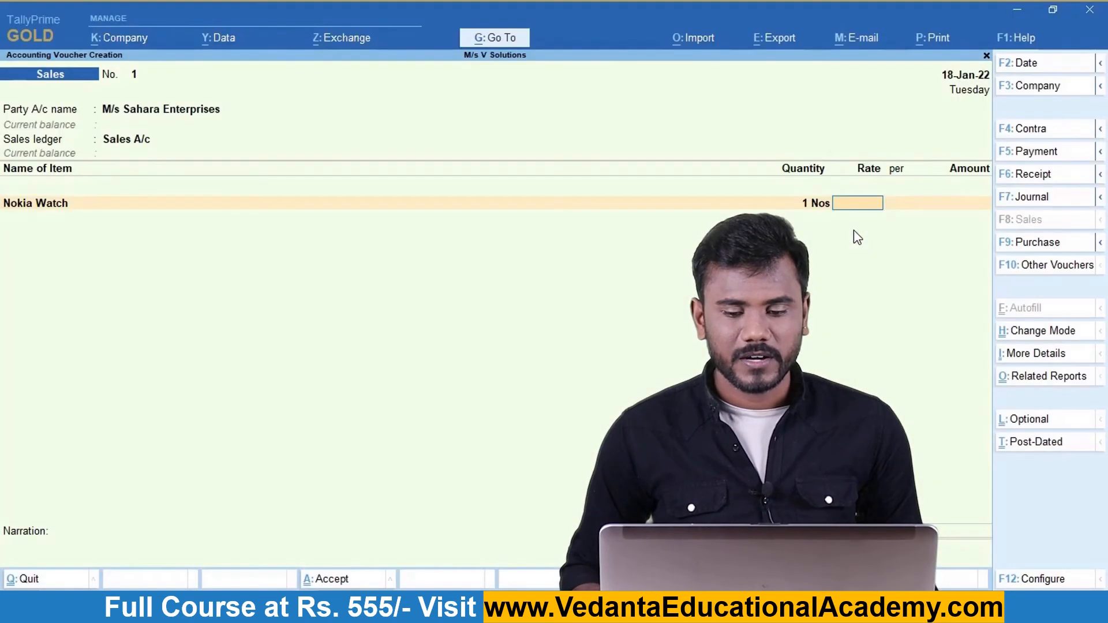
type("11750")
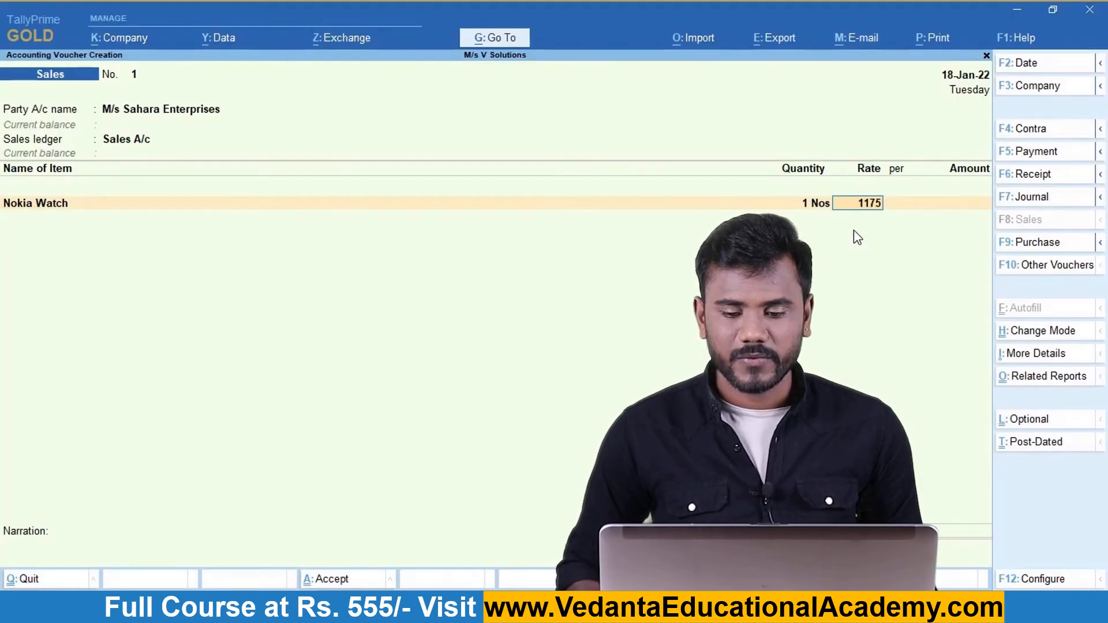
key("Return")
key("Return")
key("Return")
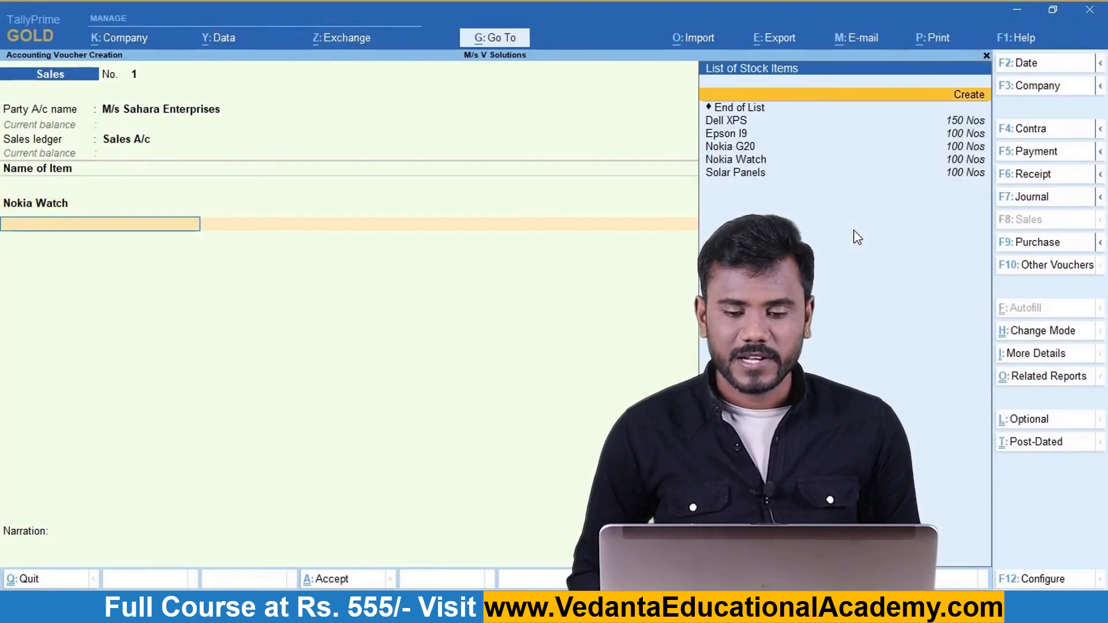
key("ctrl")
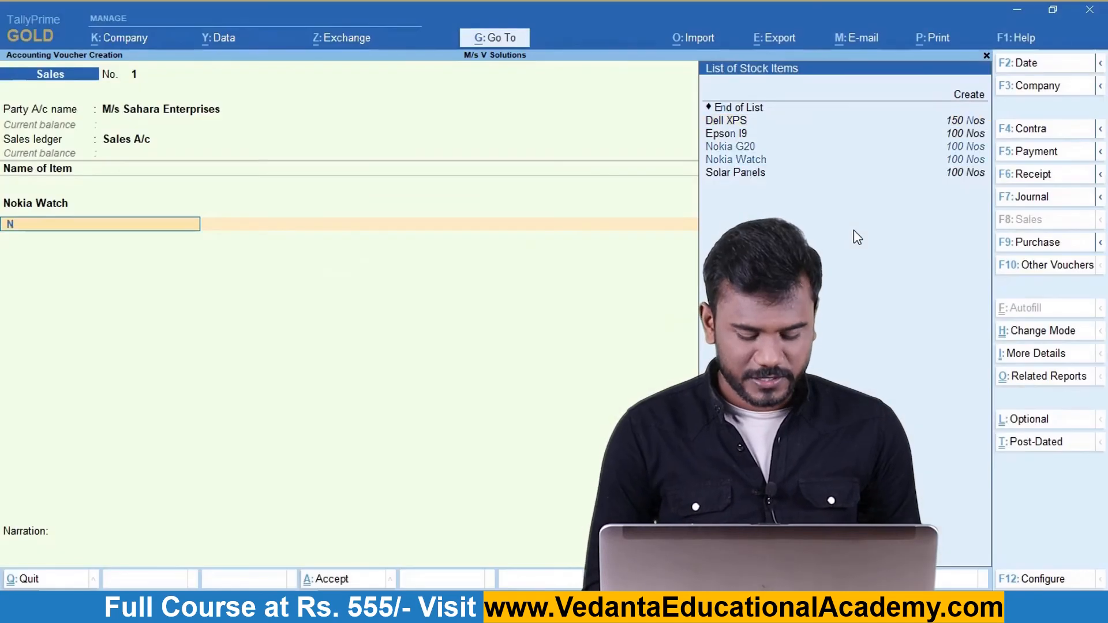
type("Nokia G20")
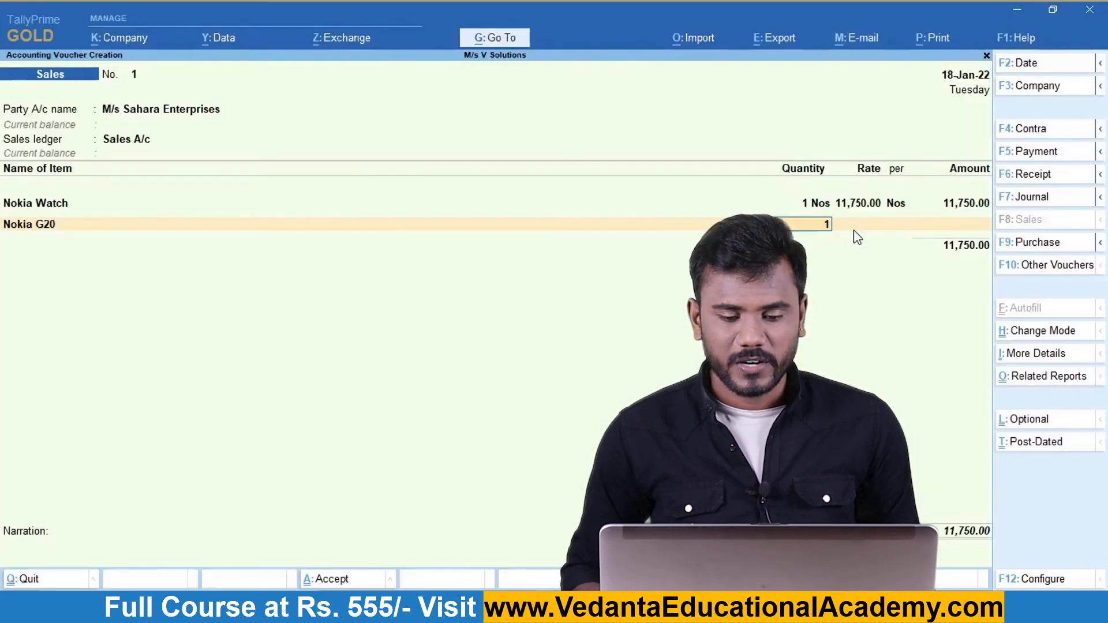
left_click(853, 229)
type("31")
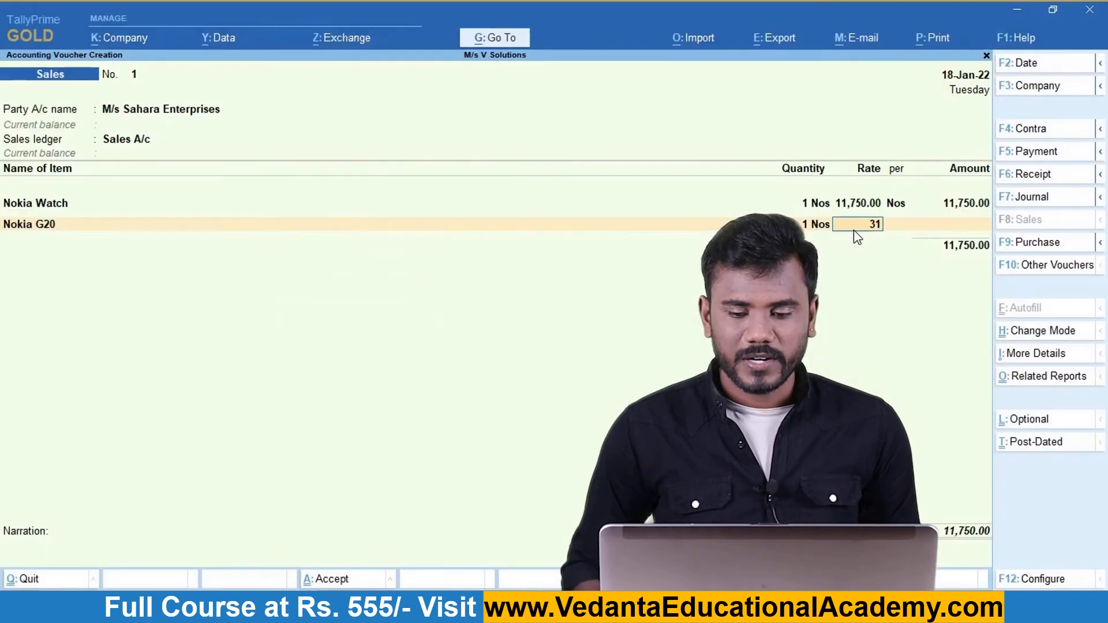
type("400")
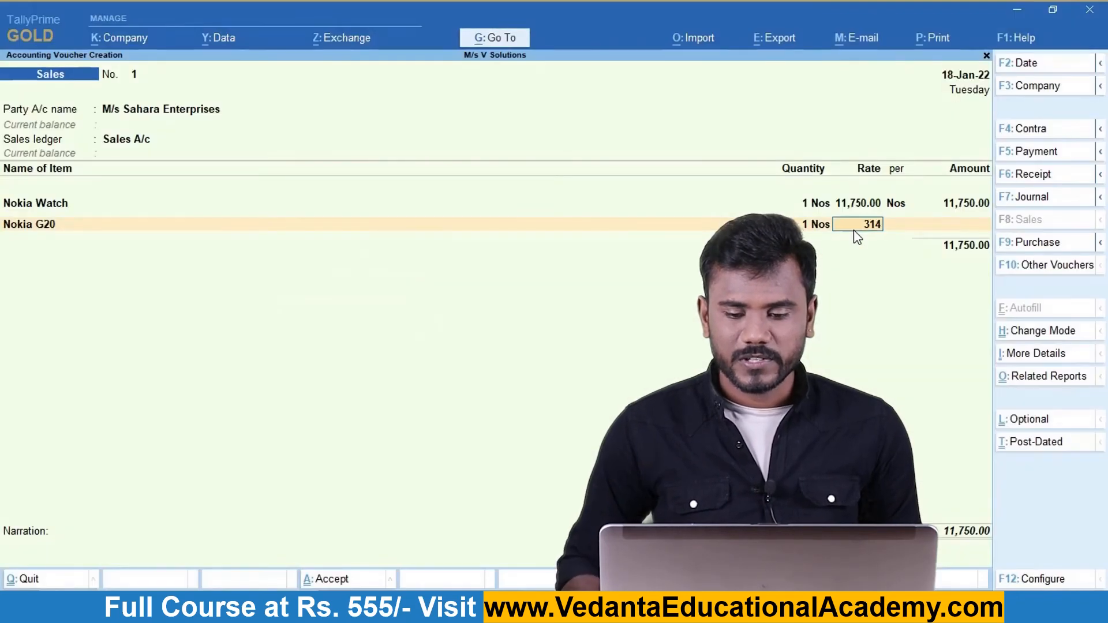
key("Return")
key("Return")
key("Return")
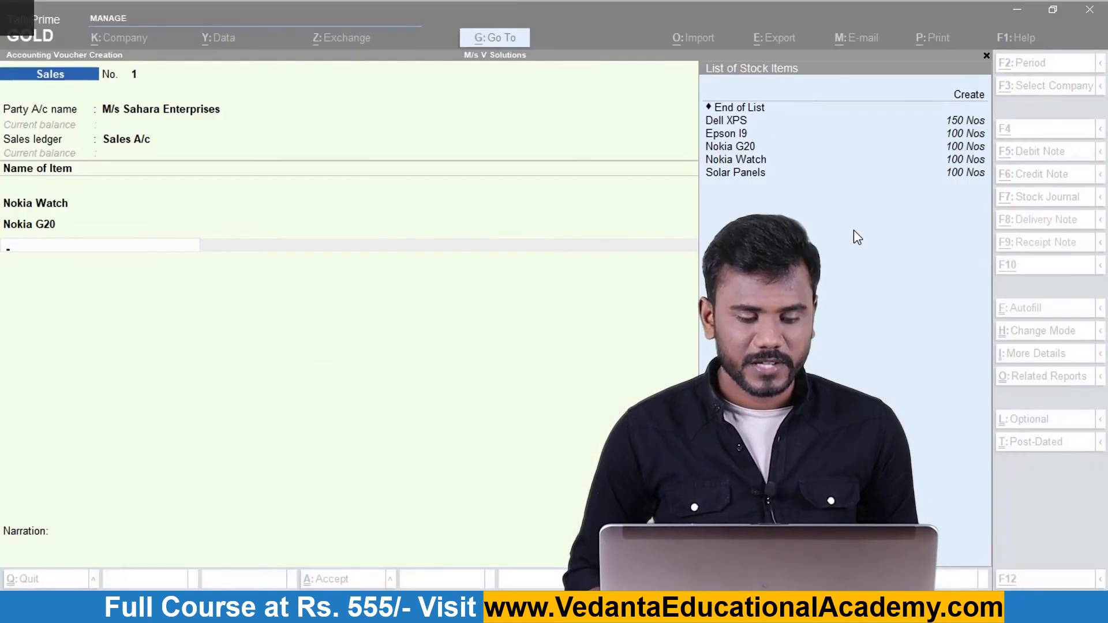
Add Dell XPS, 1 at 59,600, and end the item list at 1,02,750.00.
type("dell")
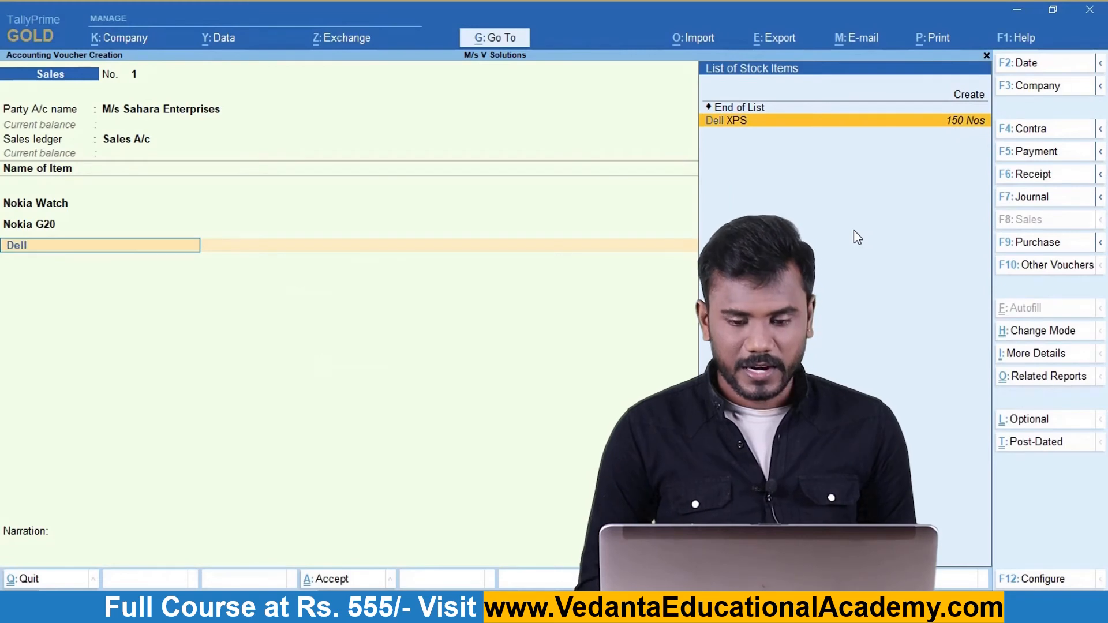
key("Return")
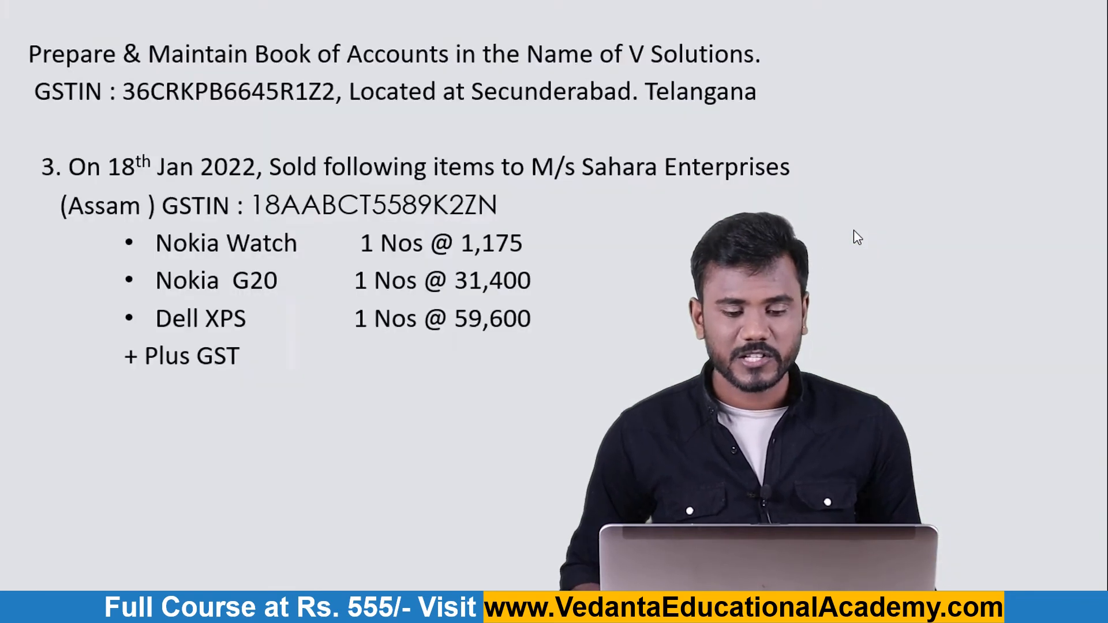
type("1")
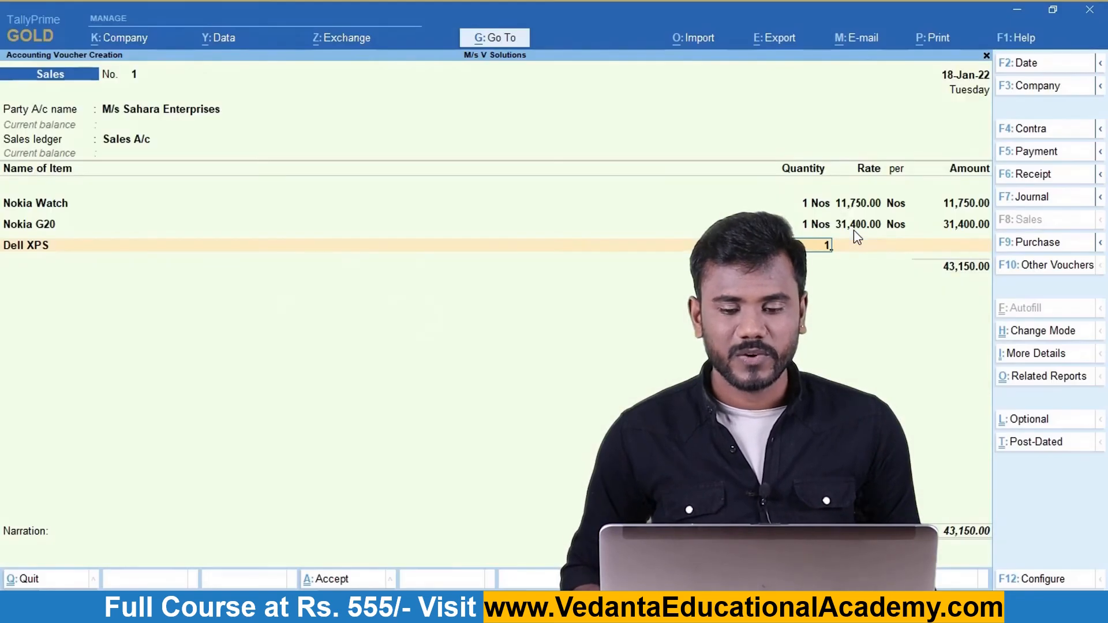
key("Return")
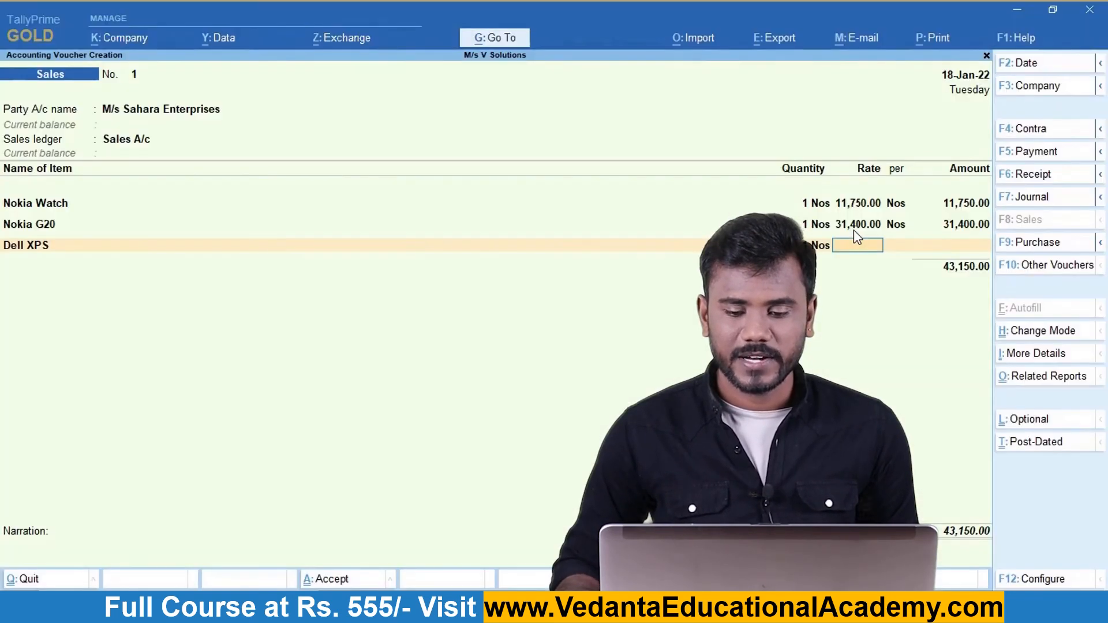
type("59,6")
type("00")
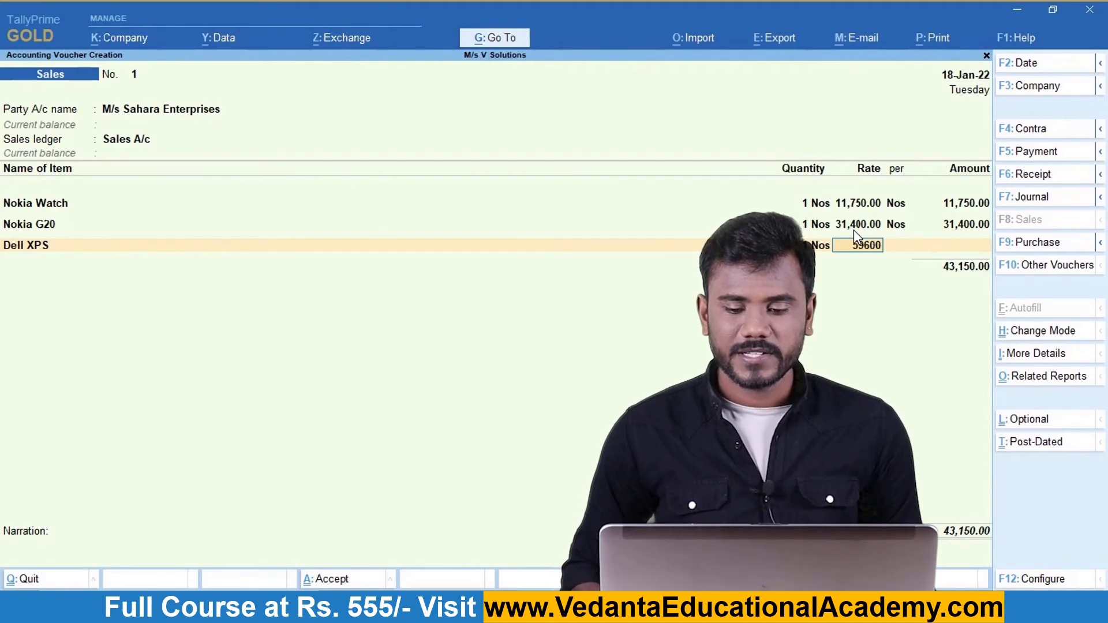
key("Return")
key("Return")
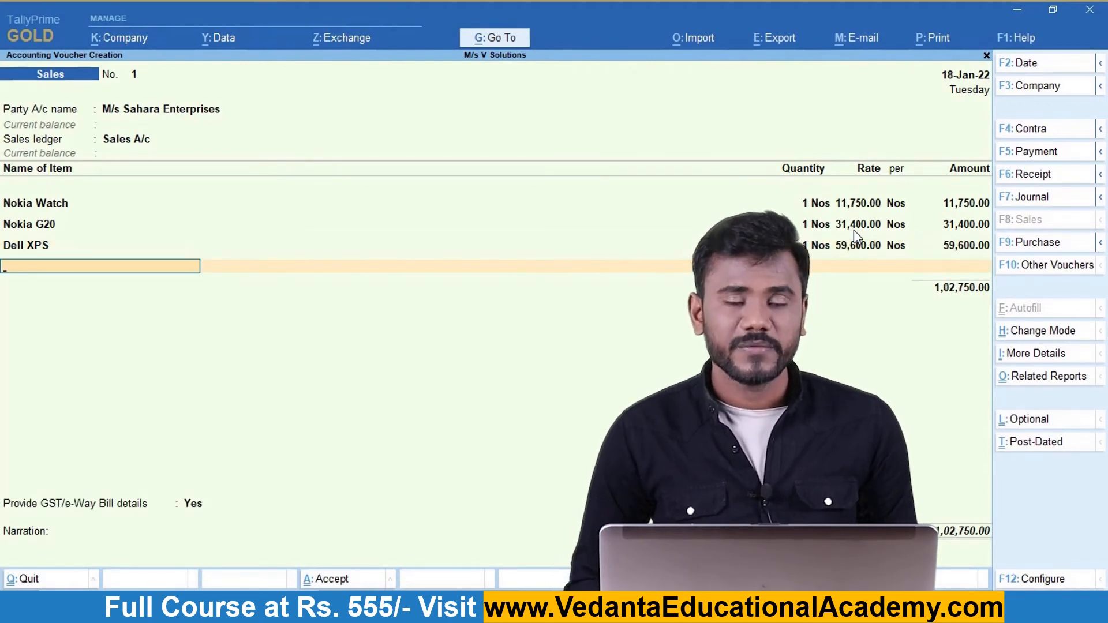
key("space")
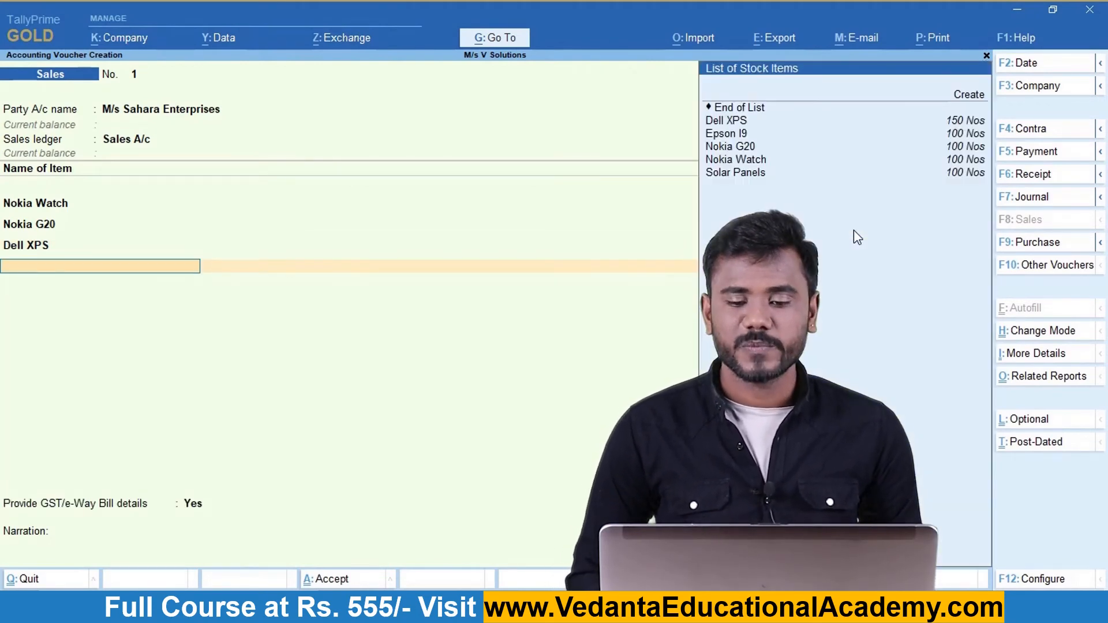
key("Down")
key("Down")
key("Down")
key("Up")
key("Return")
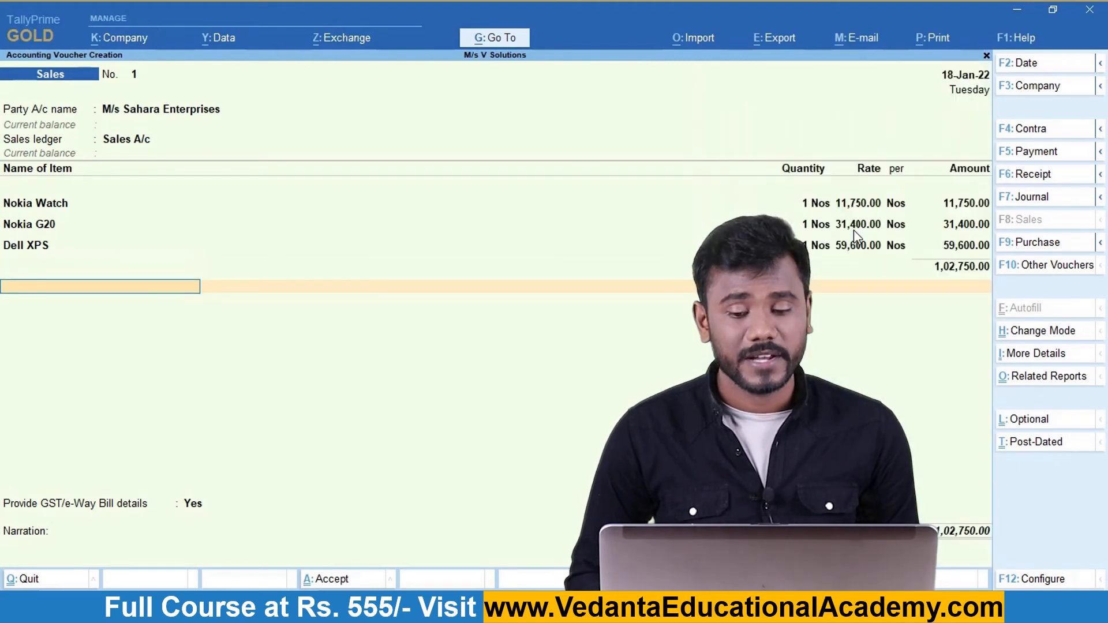
key("Down")
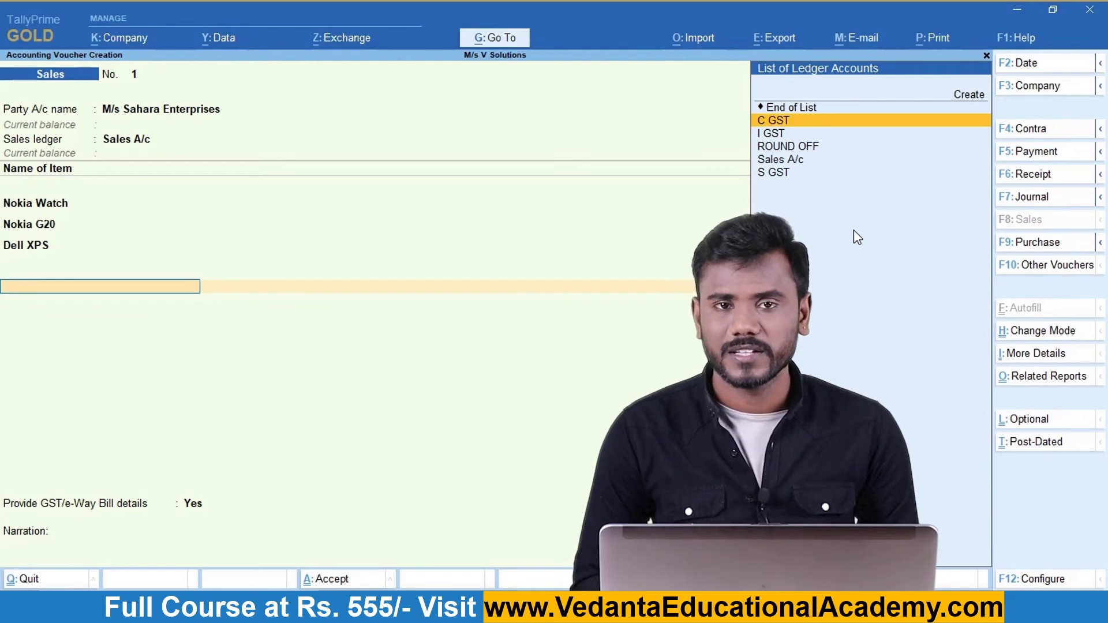
Add I GST of 16,611.00, bringing the voucher total to 1,19,361.00.
key("Down")
key("Return")
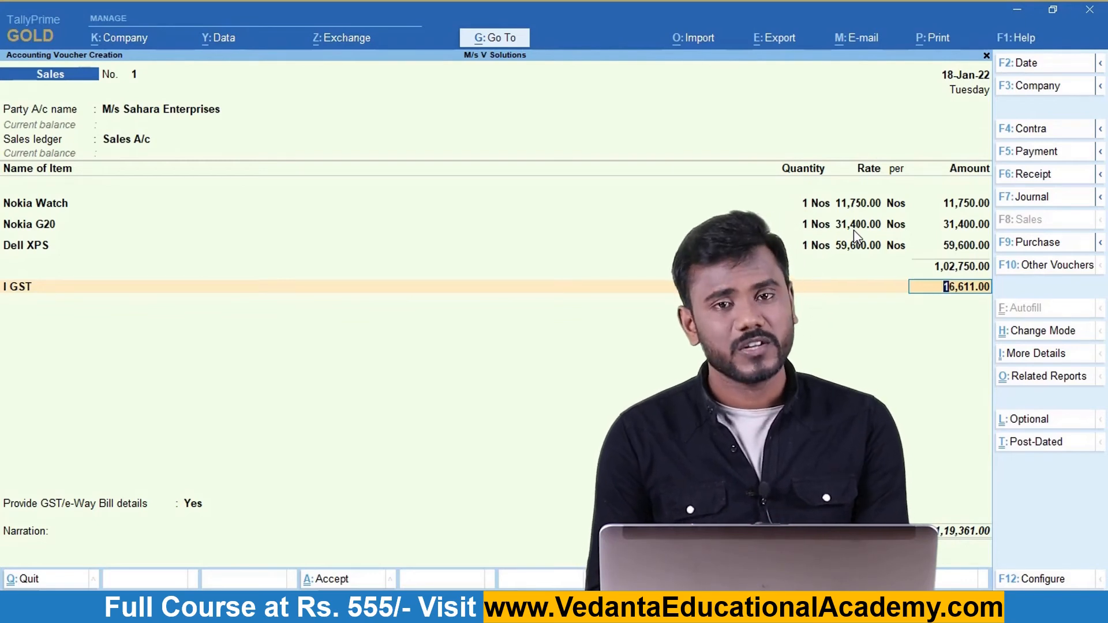
key("ctrl")
Preview the Tax Invoice for M/s Sahara Enterprises, zooming in and scrolling through it.
key("ctrl+p")
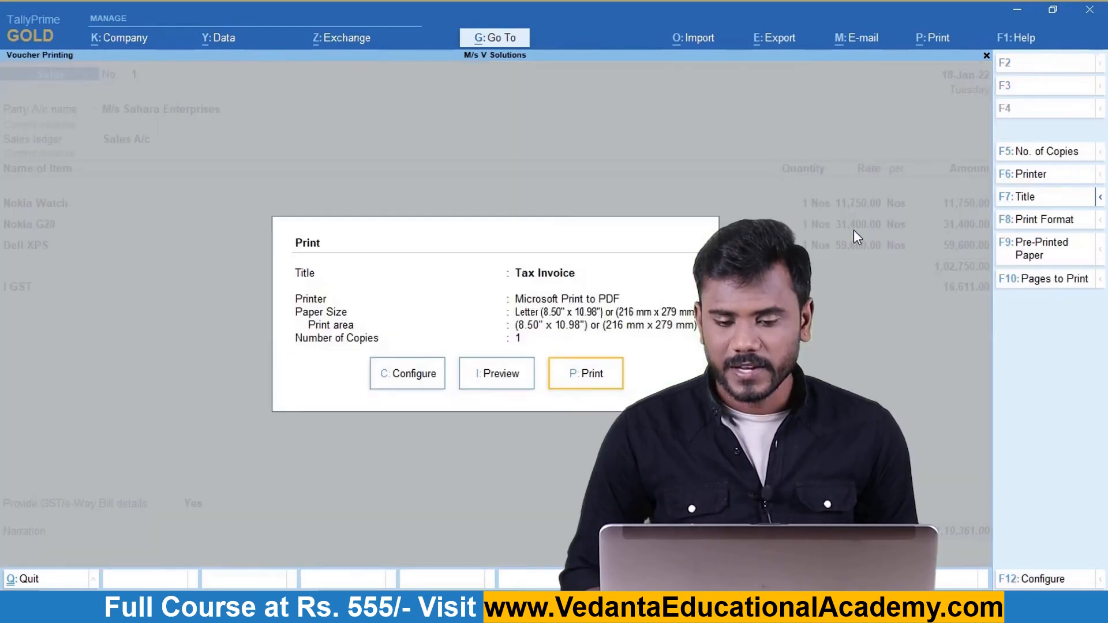
key("Left")
key("Return")
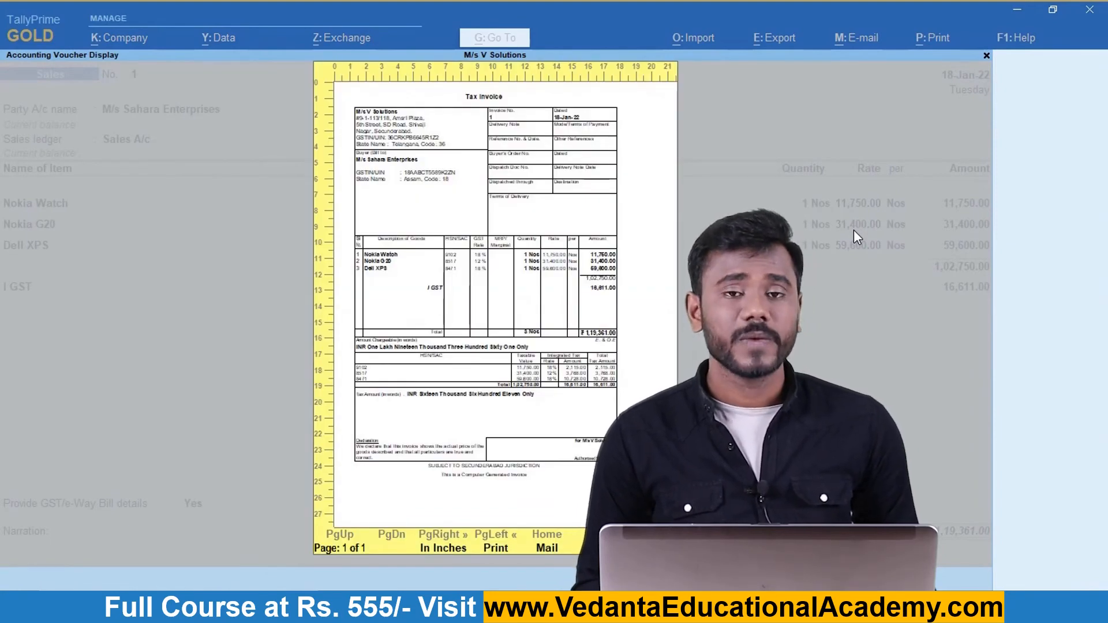
key("Return")
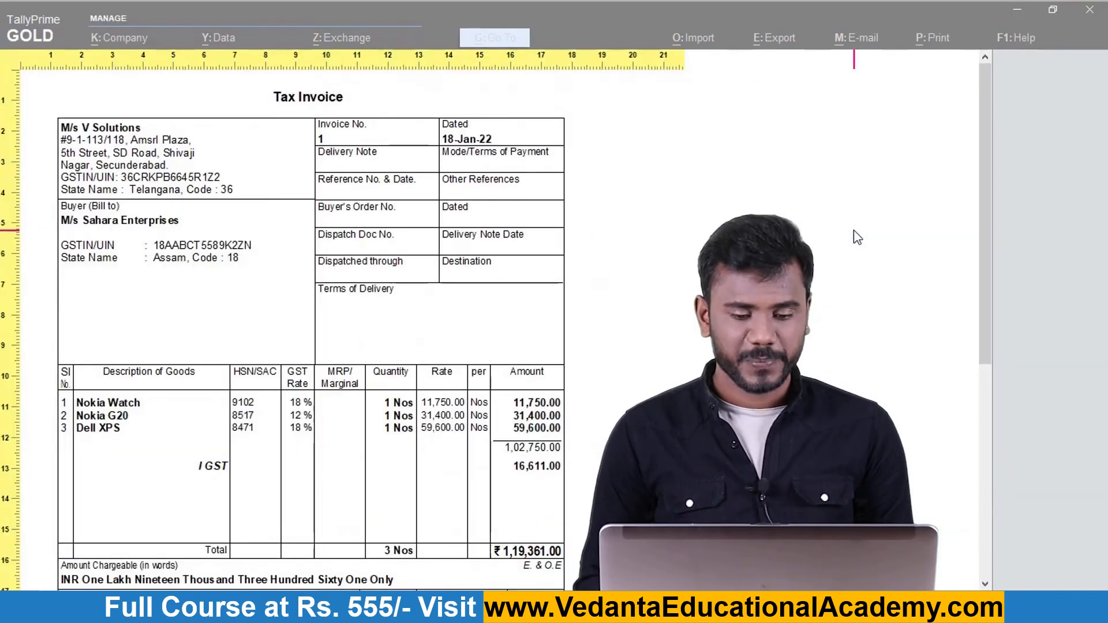
scroll(854, 231, "down", 3)
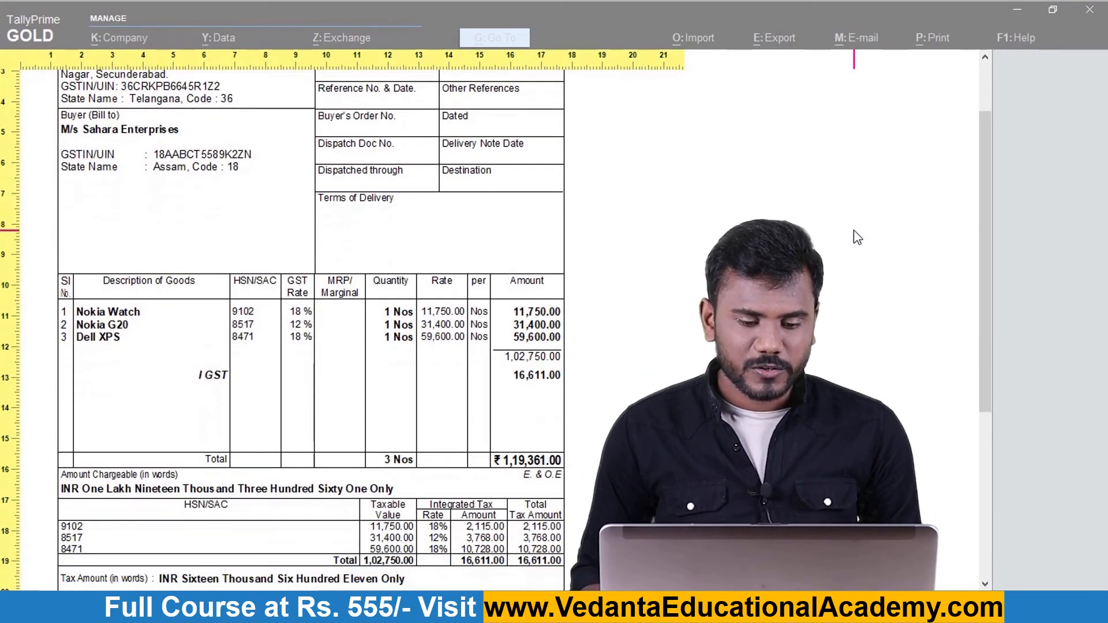
key("plus")
key("plus")
scroll(853, 229, "down", 9)
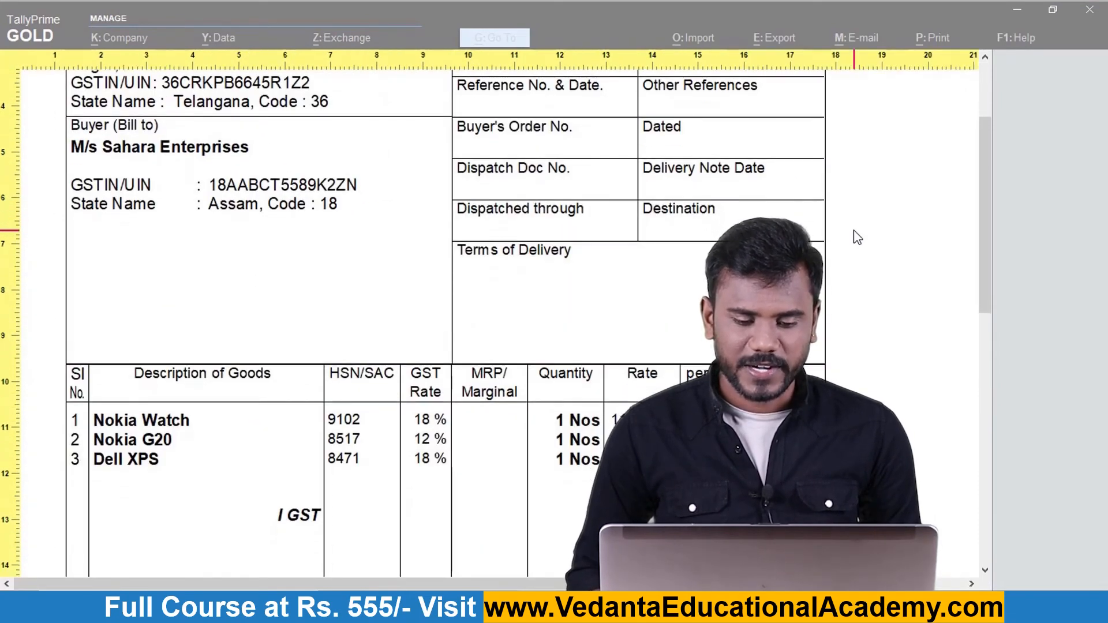
scroll(854, 229, "down", 8)
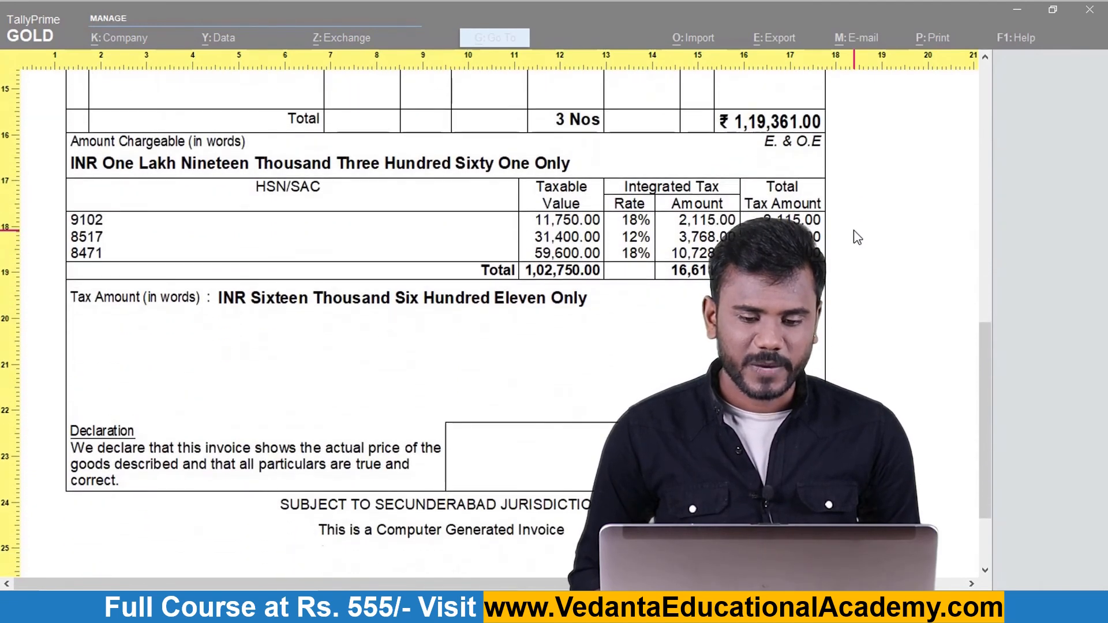
scroll(858, 238, "up", 8)
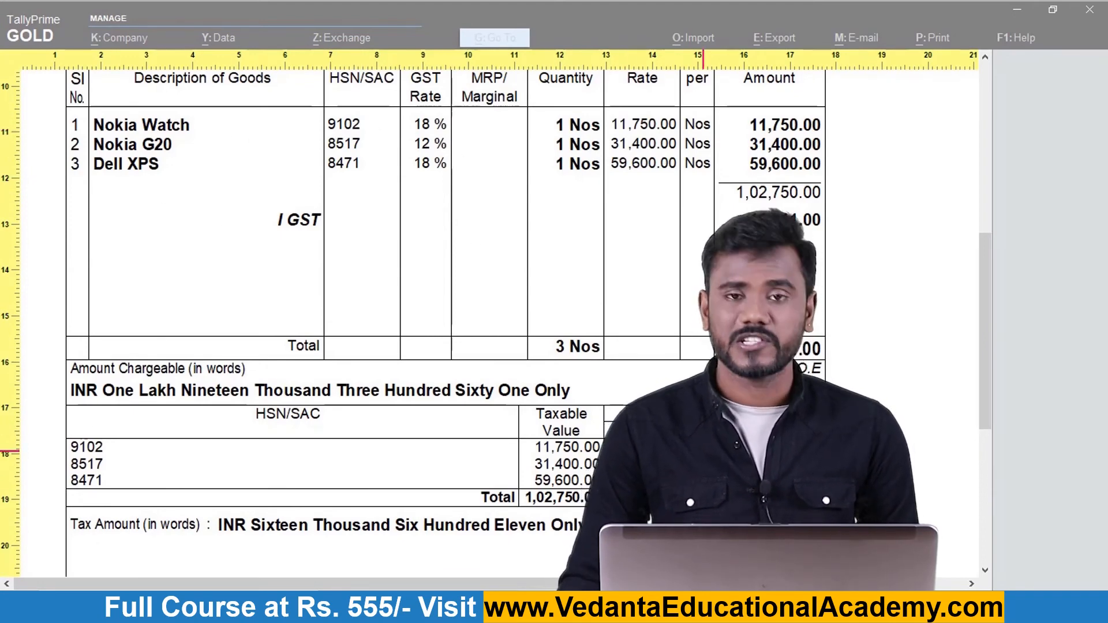
Close the invoice preview and save sales voucher 1.
key("Escape")
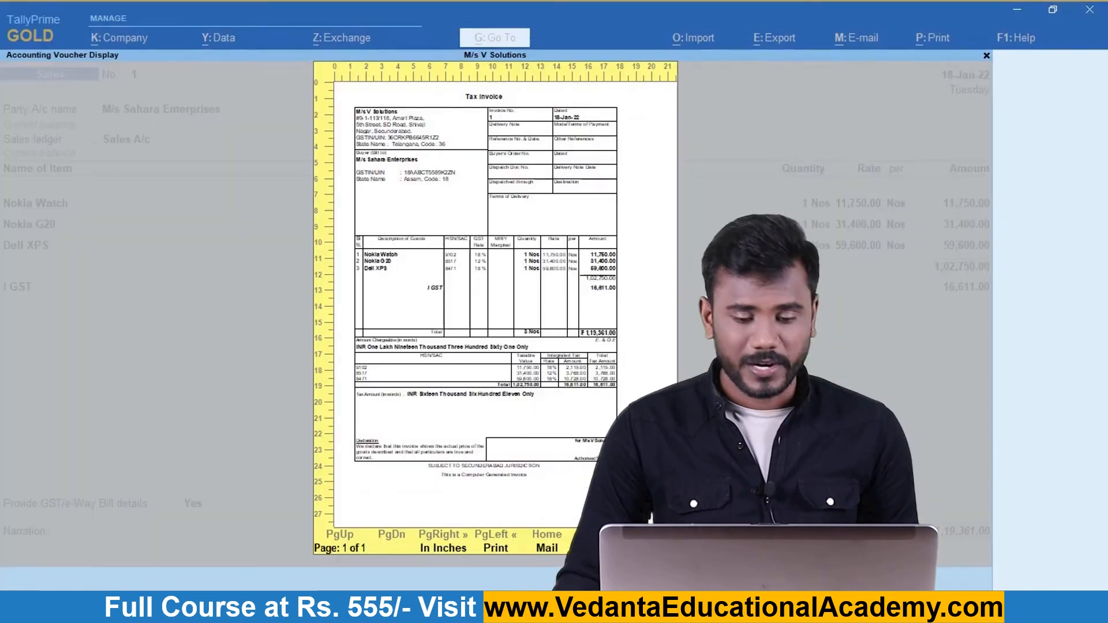
key("Escape")
key("Escape")
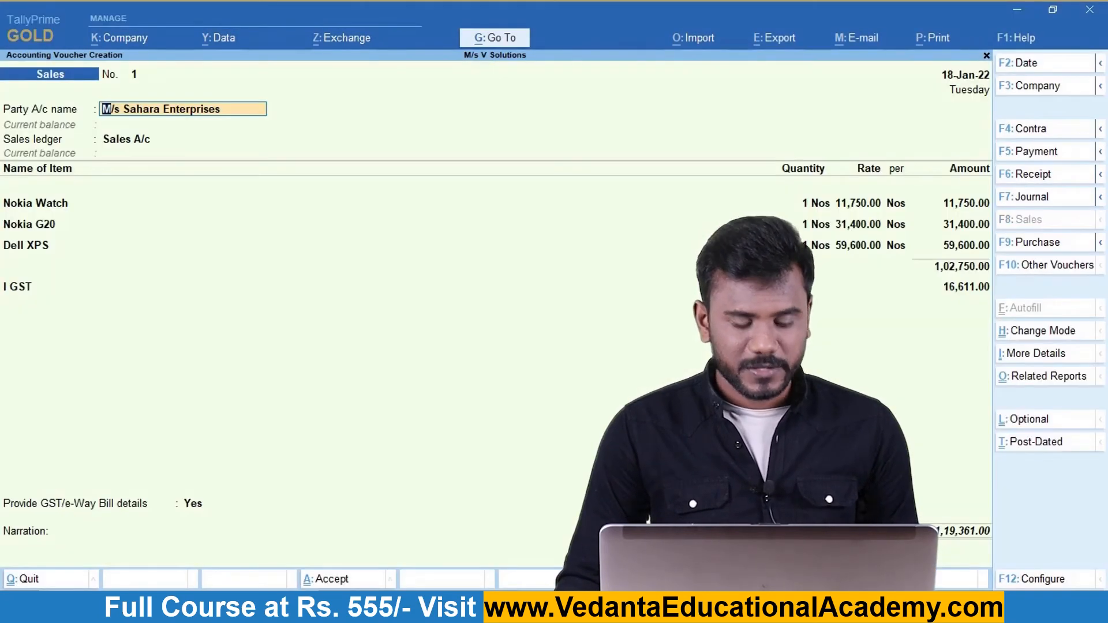
key("ctrl")
key("ctrl+a")
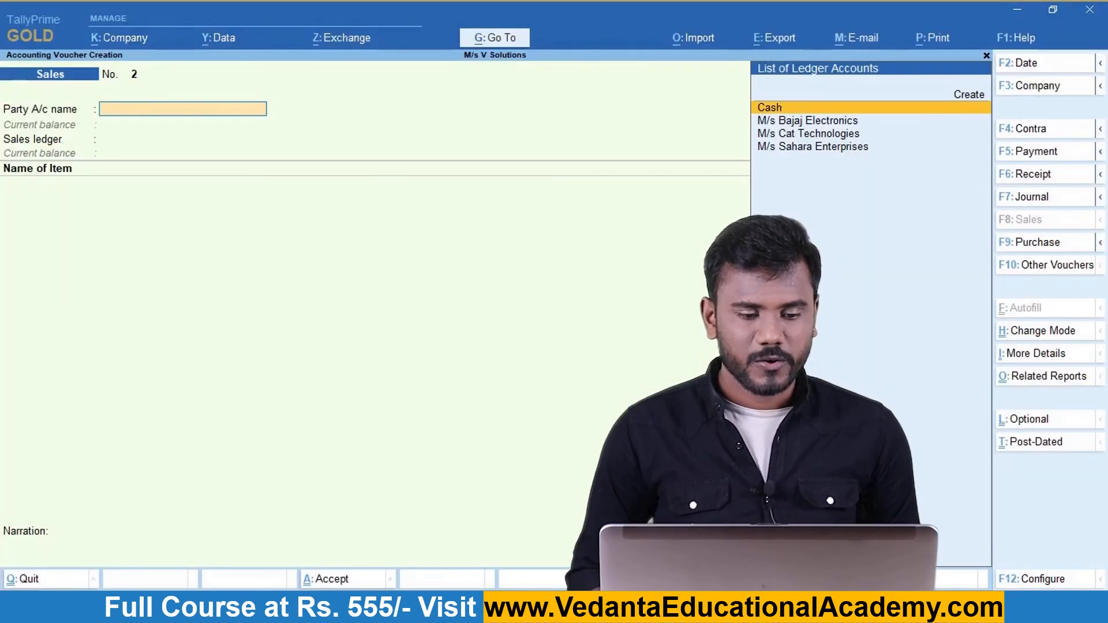
Date the new sales voucher No. 2 as 27-Jan-22 and select Create for a new party ledger.
key("F2")
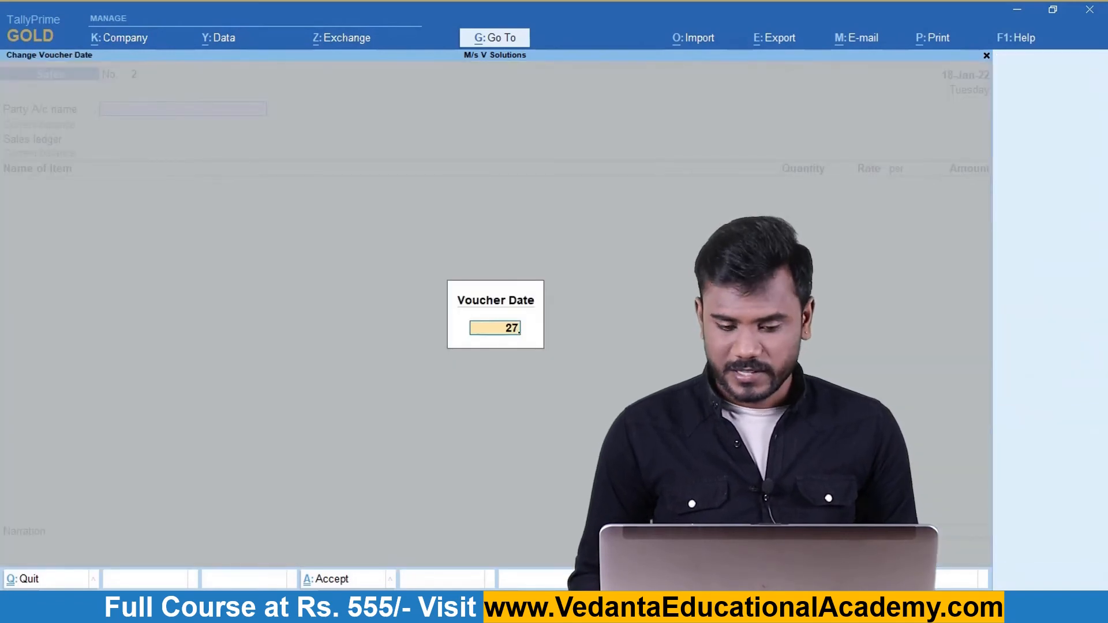
type("27-1")
key("Return")
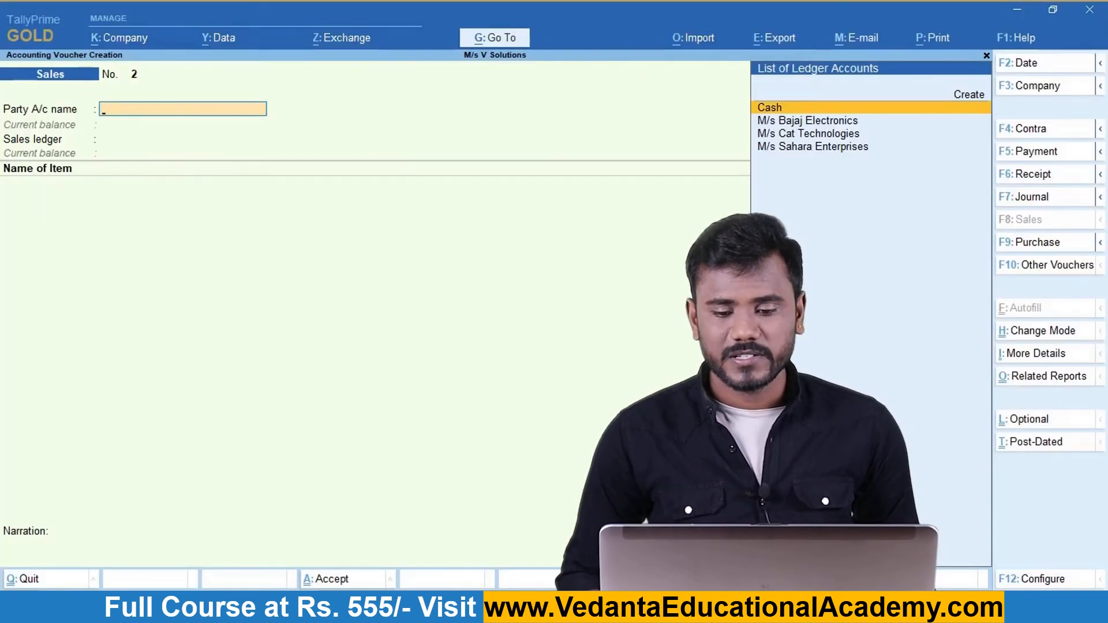
key("Down")
key("Down")
key("Down")
key("Up")
key("Up")
key("Up")
key("Up")
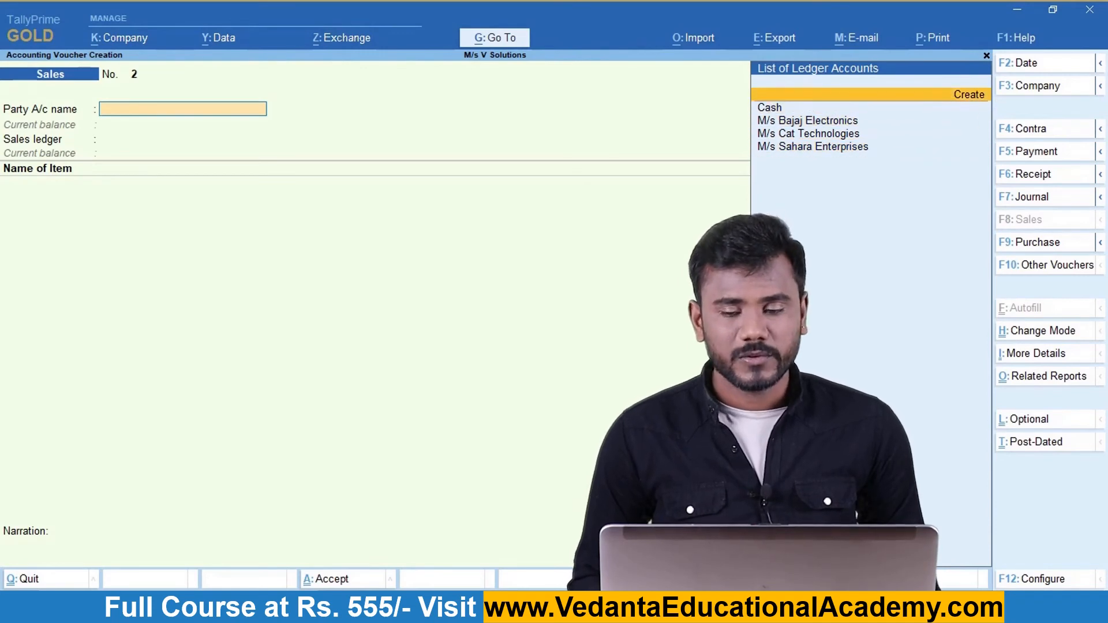
Create ledger M/s Hindustan Enterprises under Sundry Debtors, state Delhi, with its GSTIN, and save it.
key("Return")
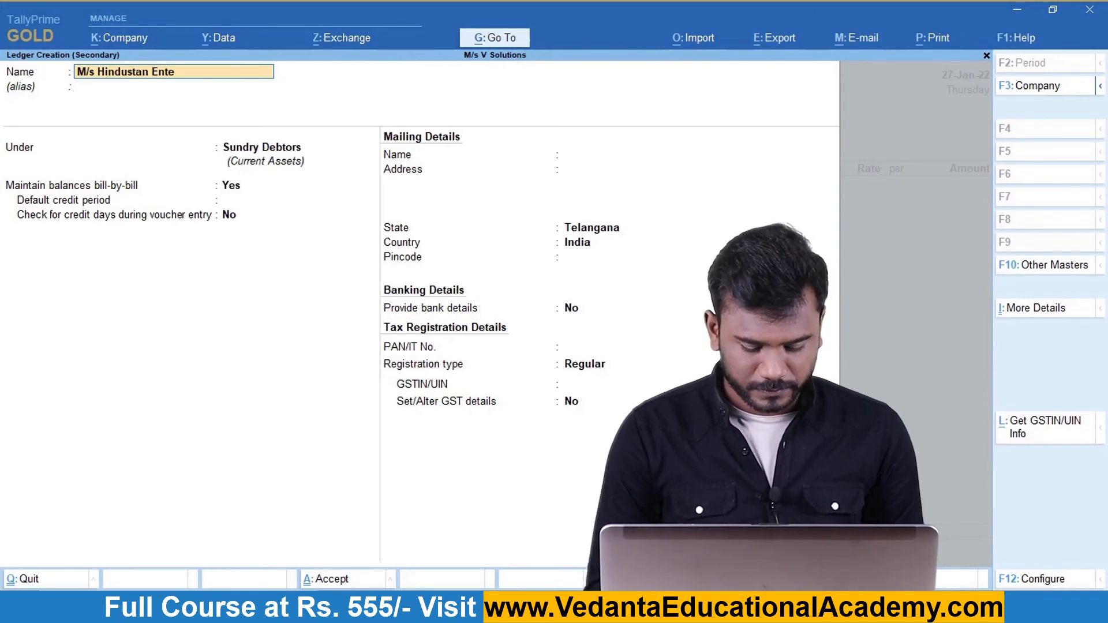
type("M/s Hindustan Enterprises")
key("Return")
key("Return")
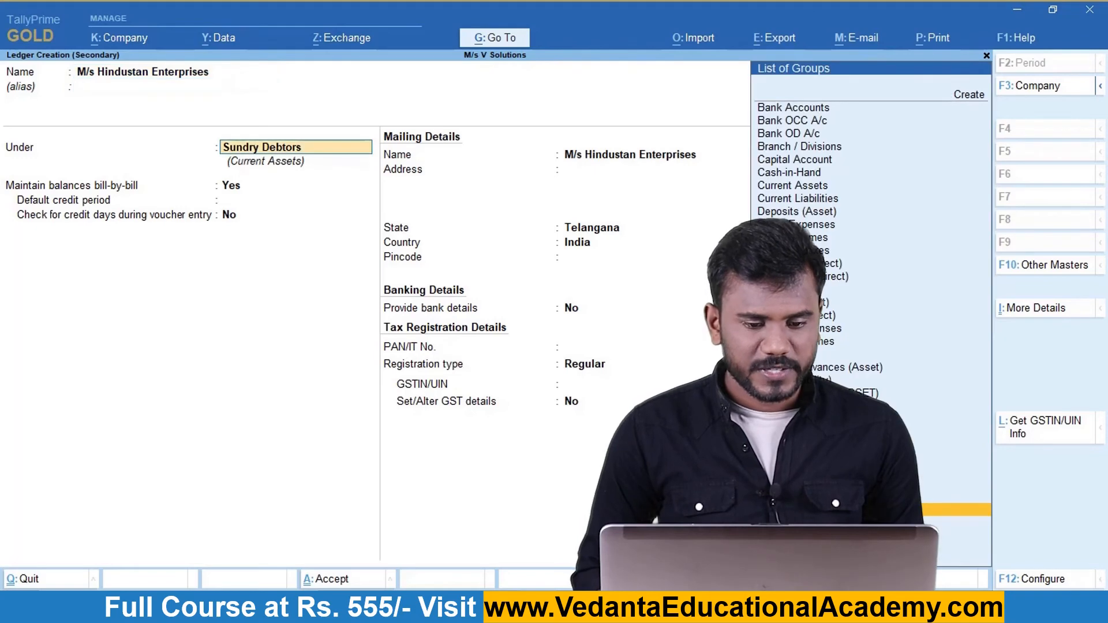
key("Return")
key("Return")
key("Return")
key("Return")
key("Return")
key("Return")
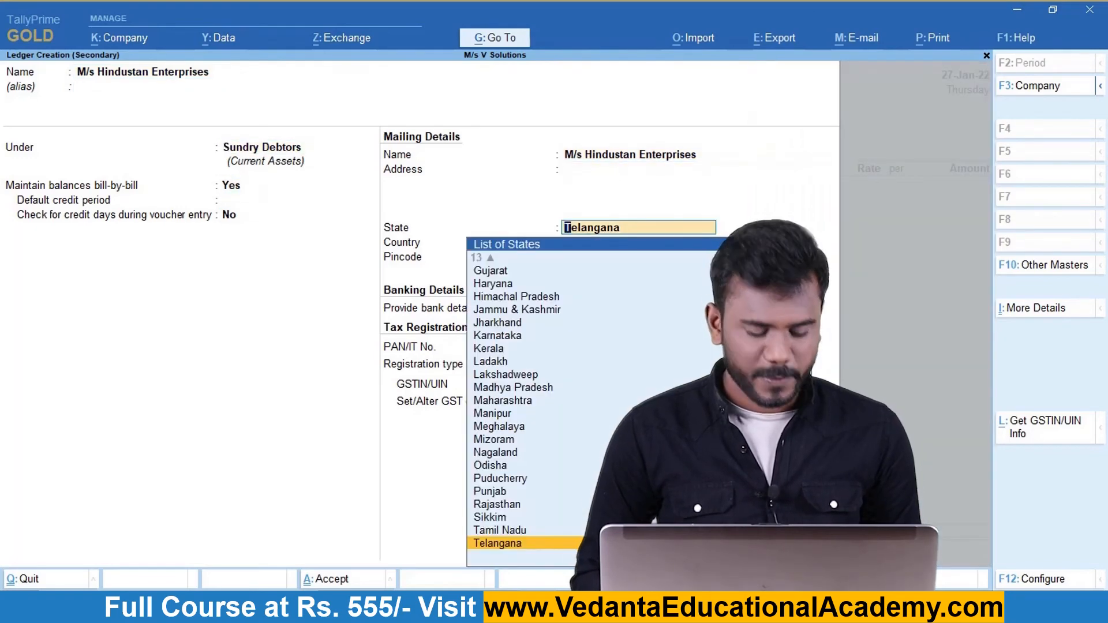
type("Del")
key("Return")
key("Return")
key("Return")
key("Return")
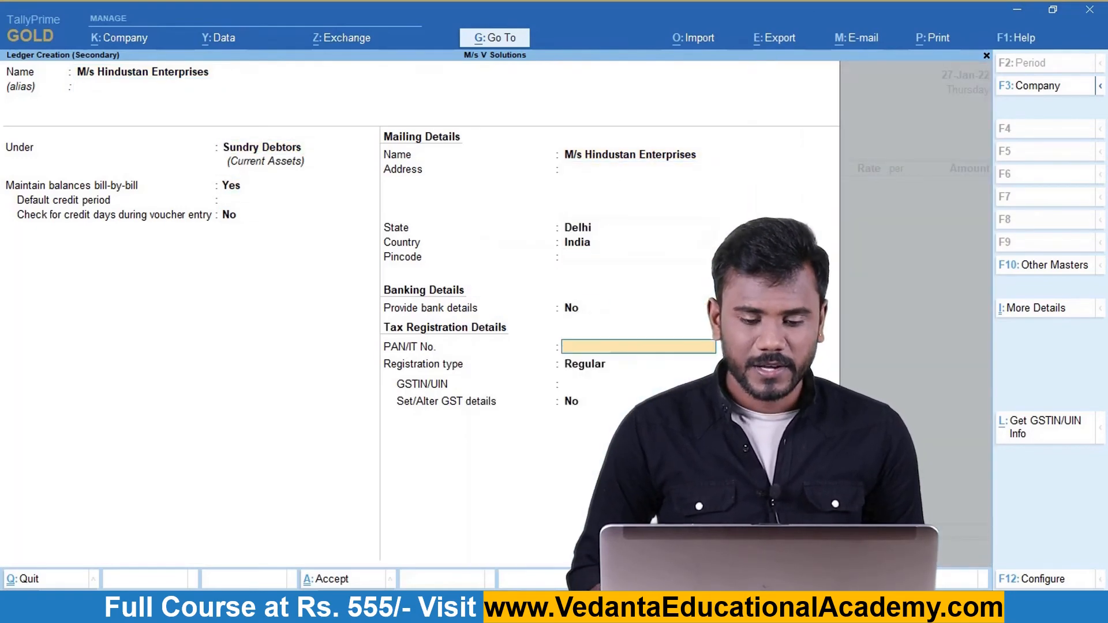
key("Return")
key("Return")
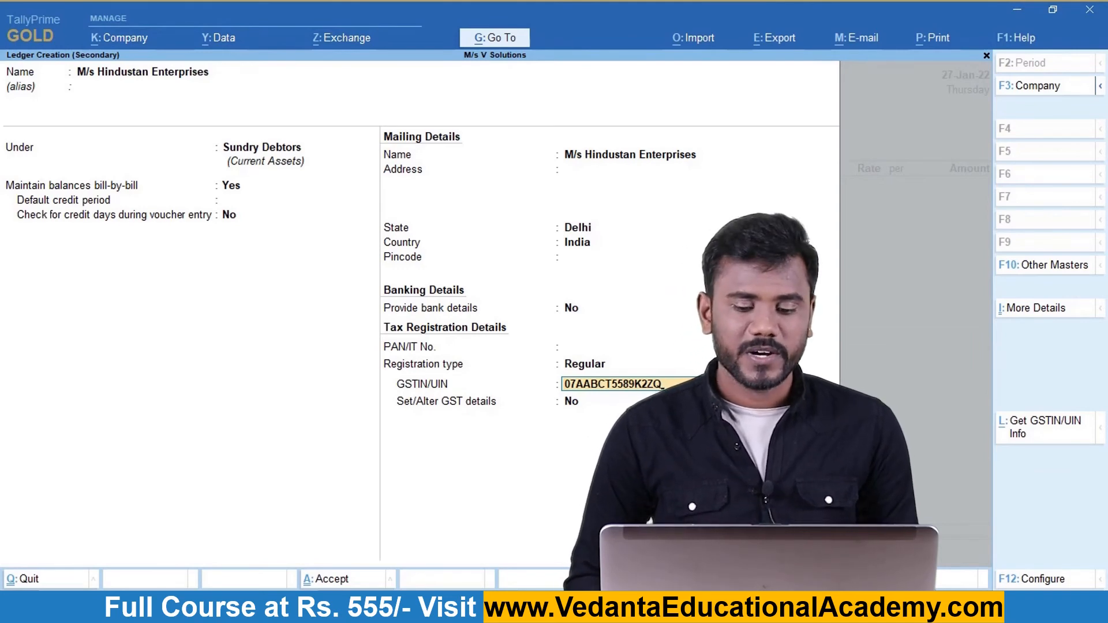
key("Return")
Skip the dispatch details and add Epson I9 at 44,600.
key("Return")
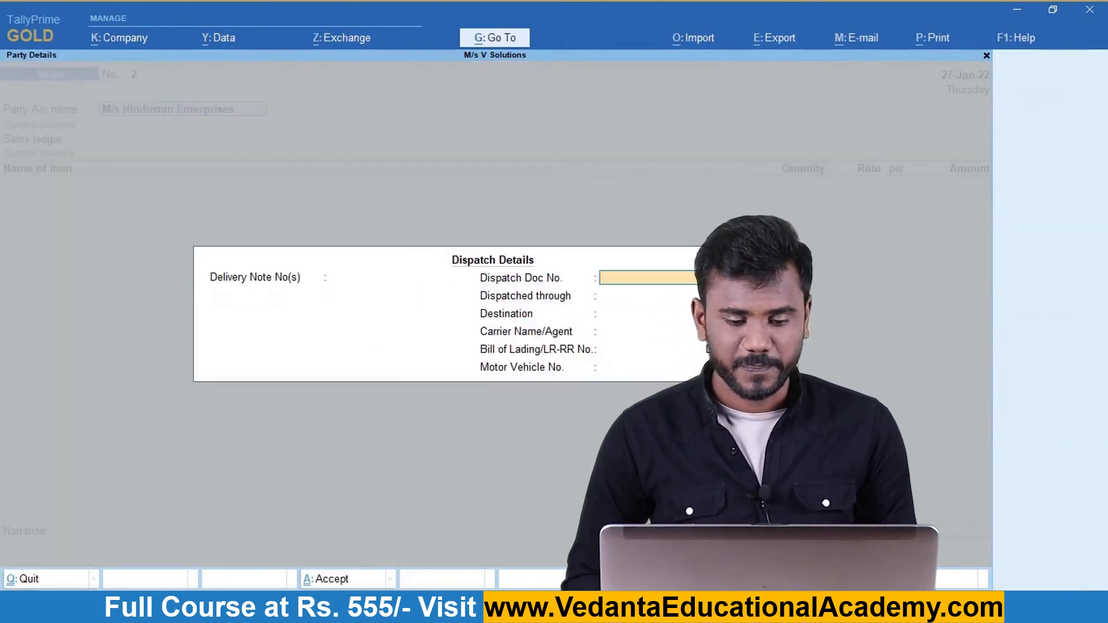
key("Return")
key("Return")
key("Return")
key("Return")
key("Return")
key("Return")
key("Return")
key("Return")
key("Return")
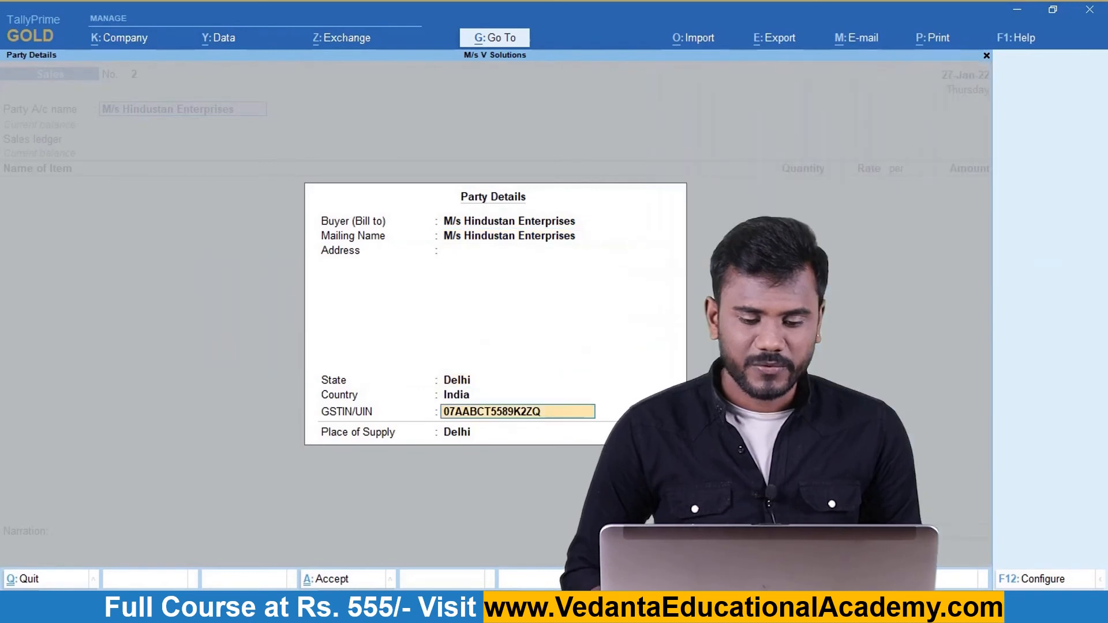
key("Return")
key("Return")
key("Return")
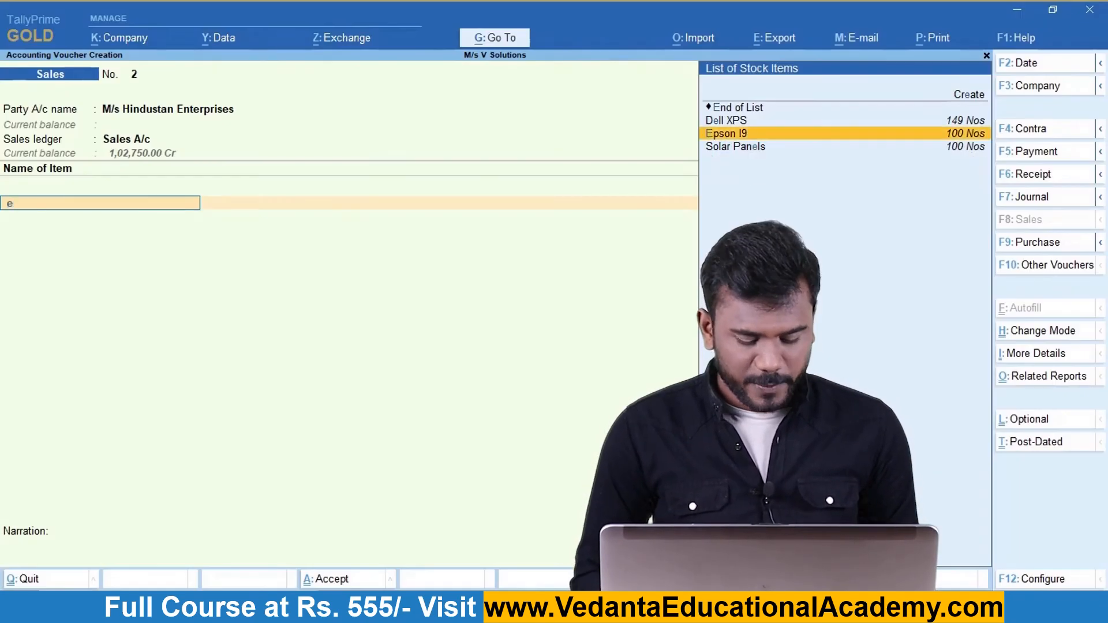
type("Ep")
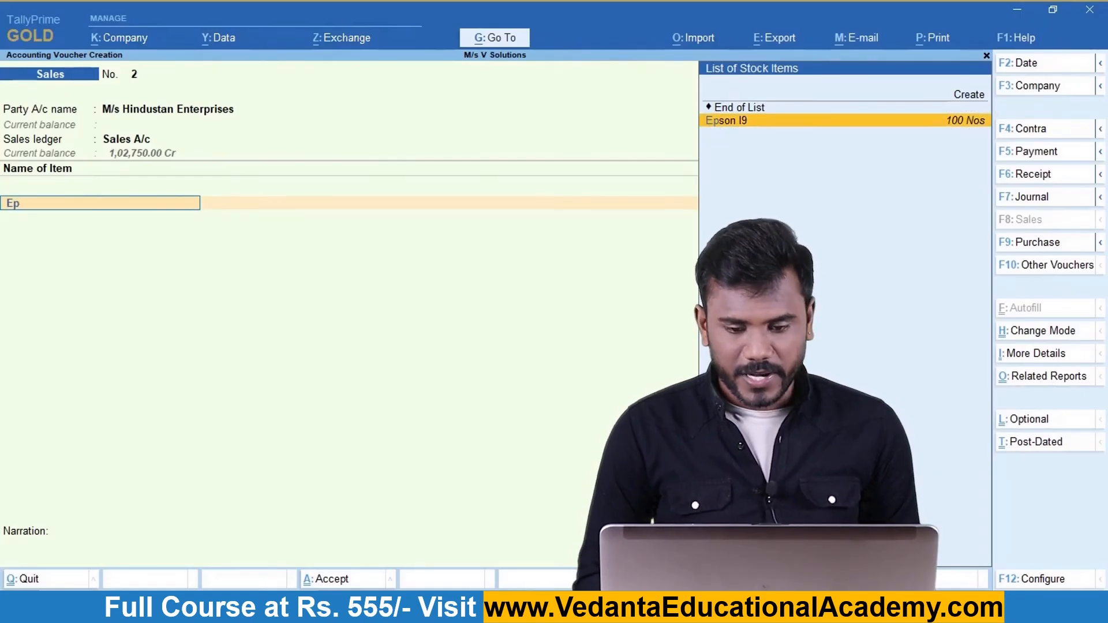
key("Return")
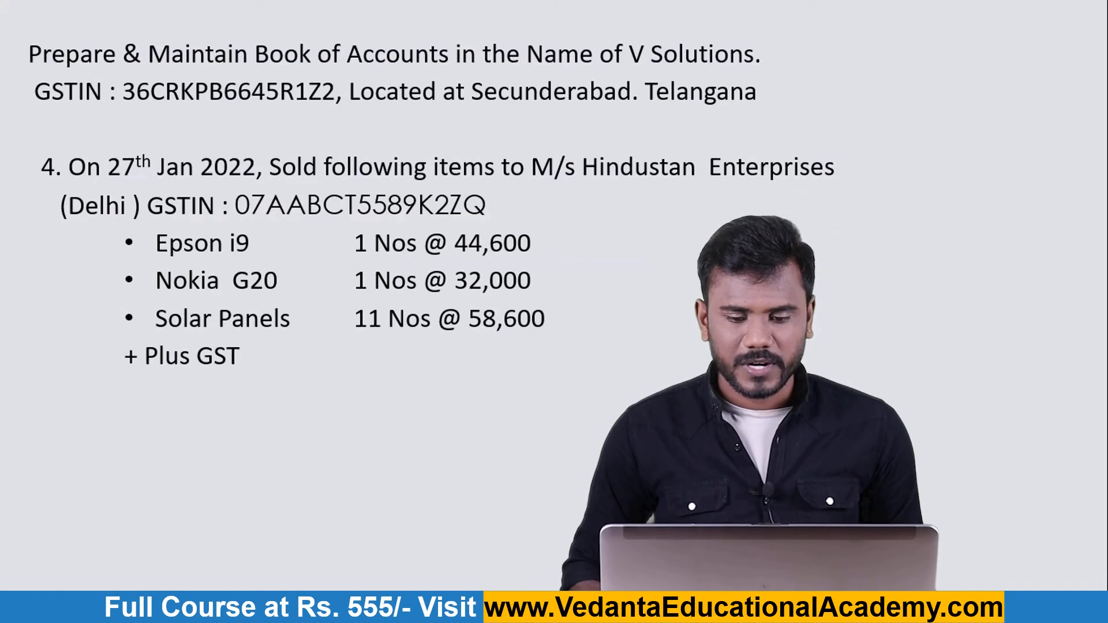
key("alt+Tab")
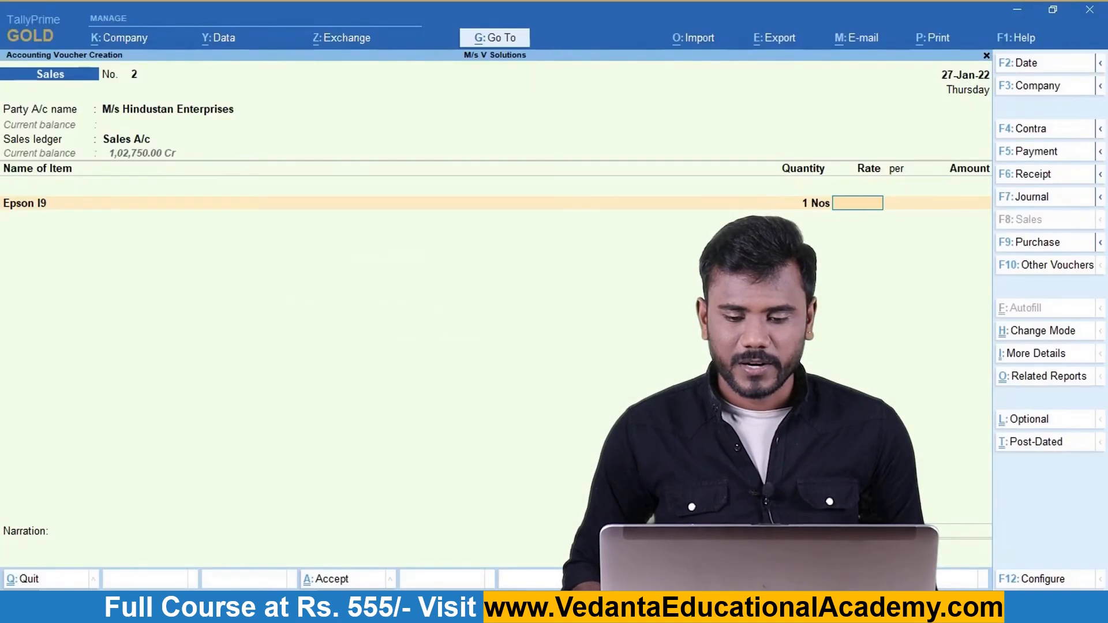
key("Return")
key("Return")
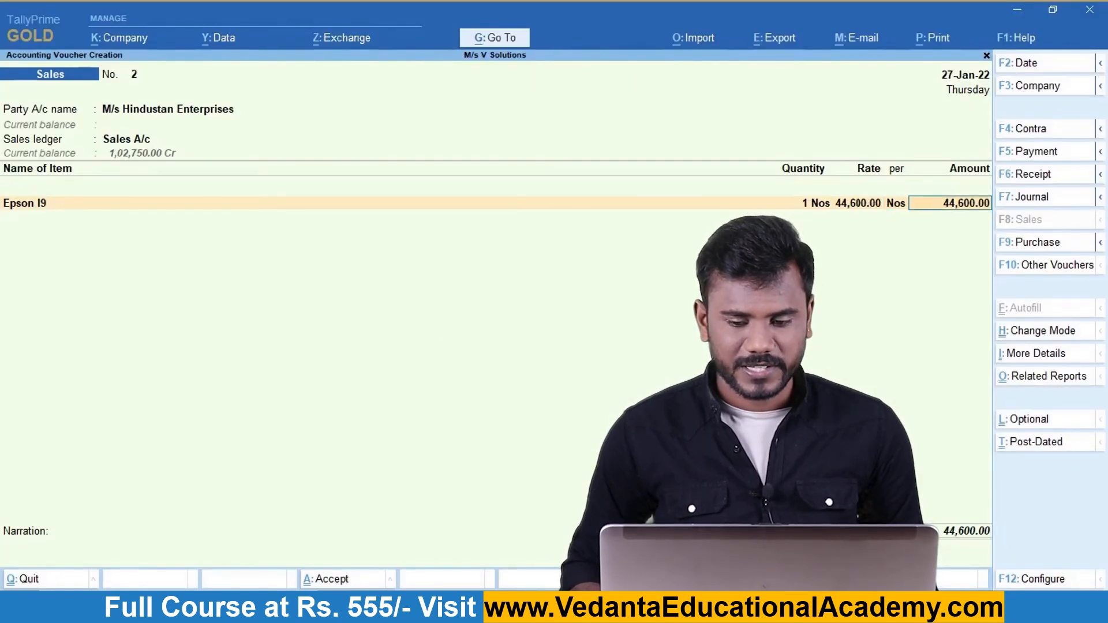
key("Return")
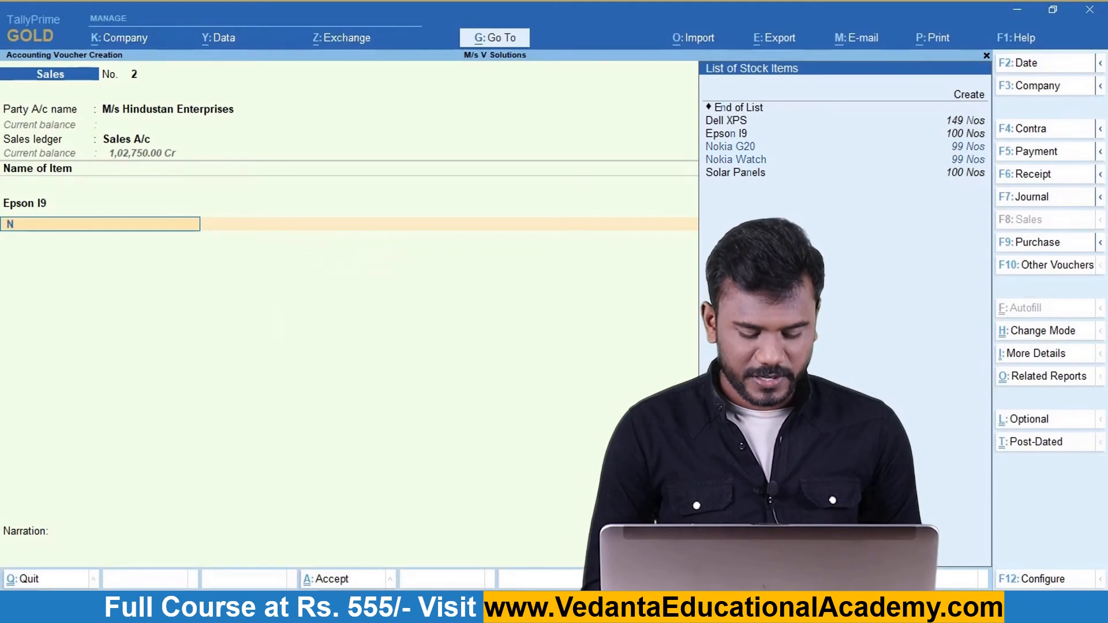
Add Nokia G20 at 32,000 and 11 Solar Panels at 58,600, totalling 6,44,600.00.
type("Nok")
key("Return")
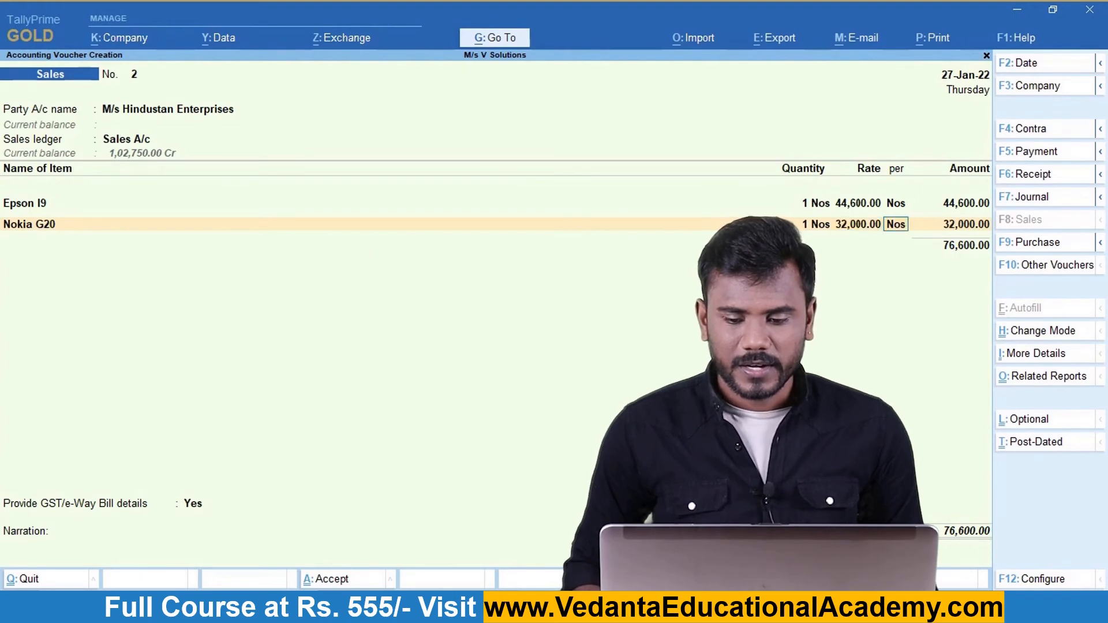
key("Return")
key("Return")
key("alt+Tab")
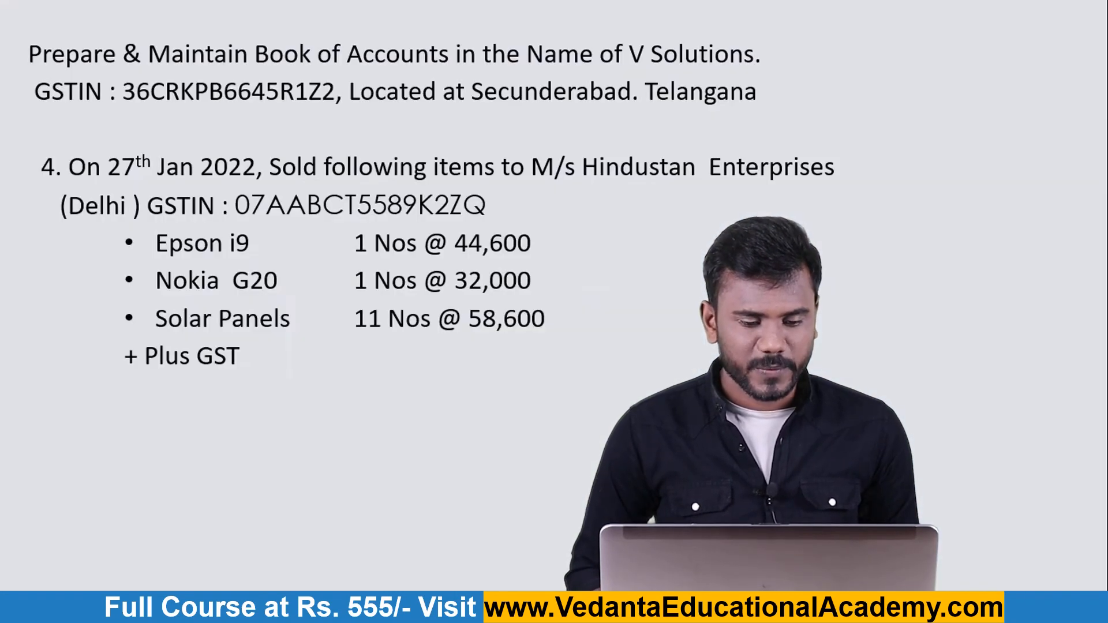
key("alt+Tab")
type("So")
key("Return")
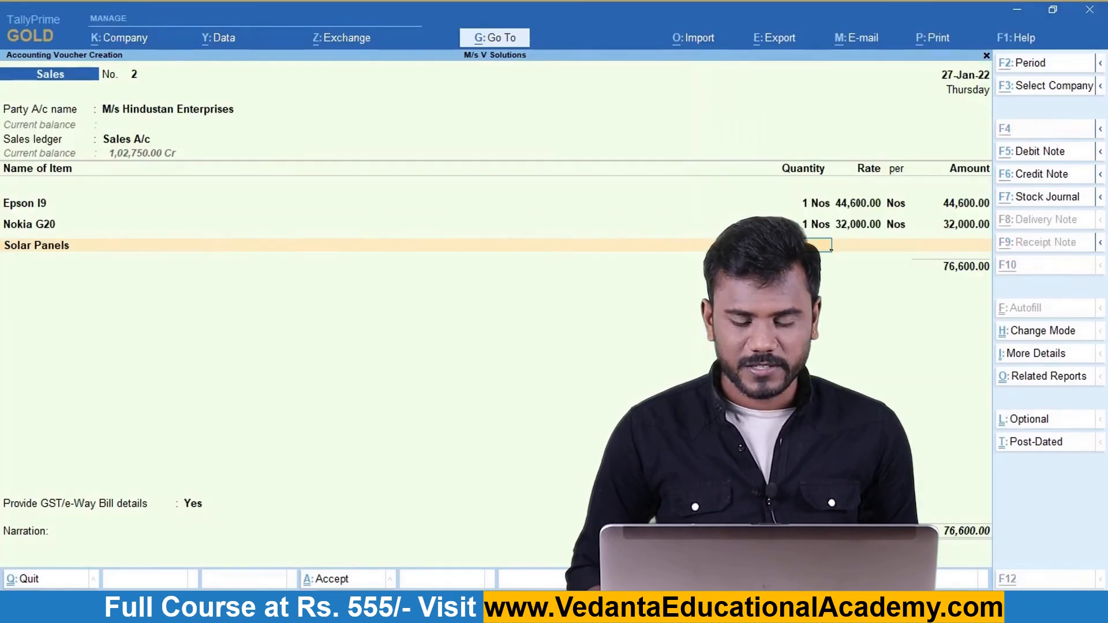
key("alt+Tab")
key("alt+Tab")
key("alt+Tab")
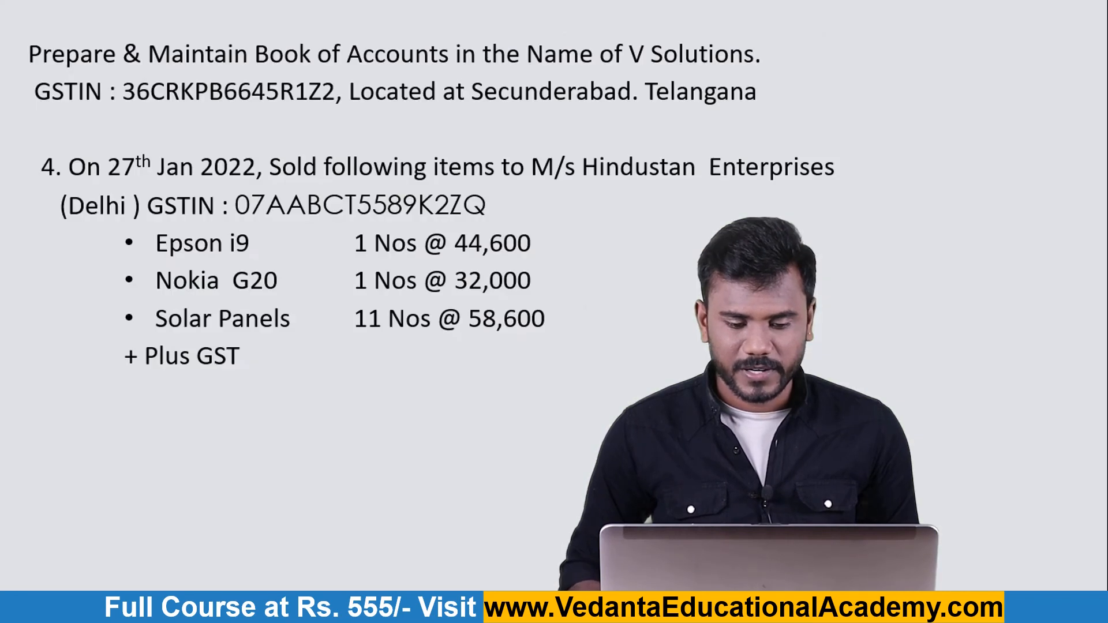
key("alt+Tab")
type("5")
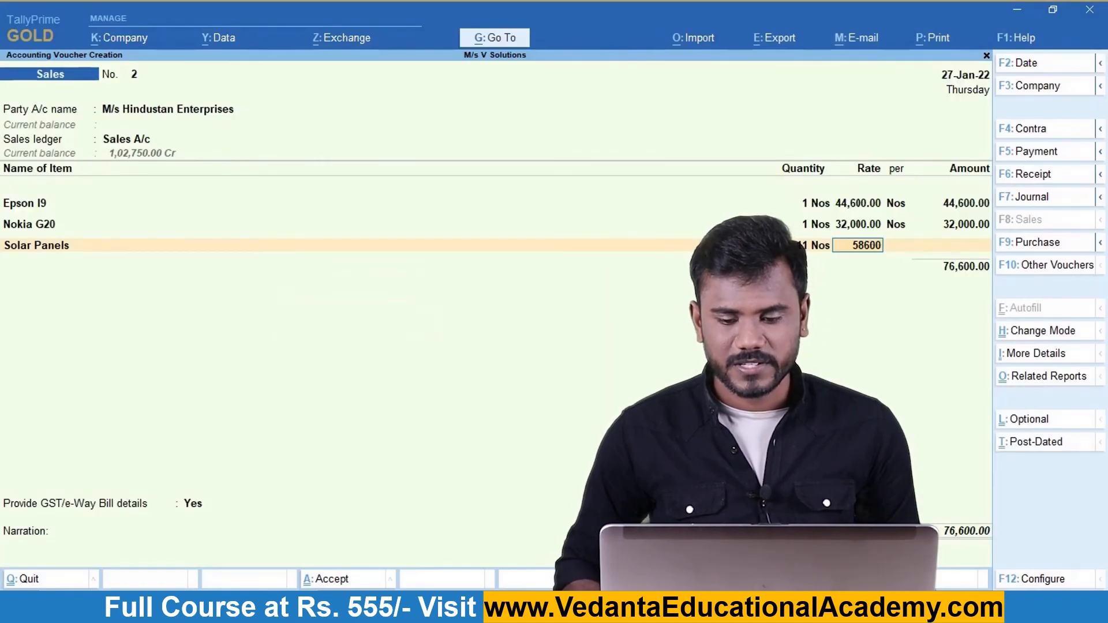
type("8,600")
key("Return")
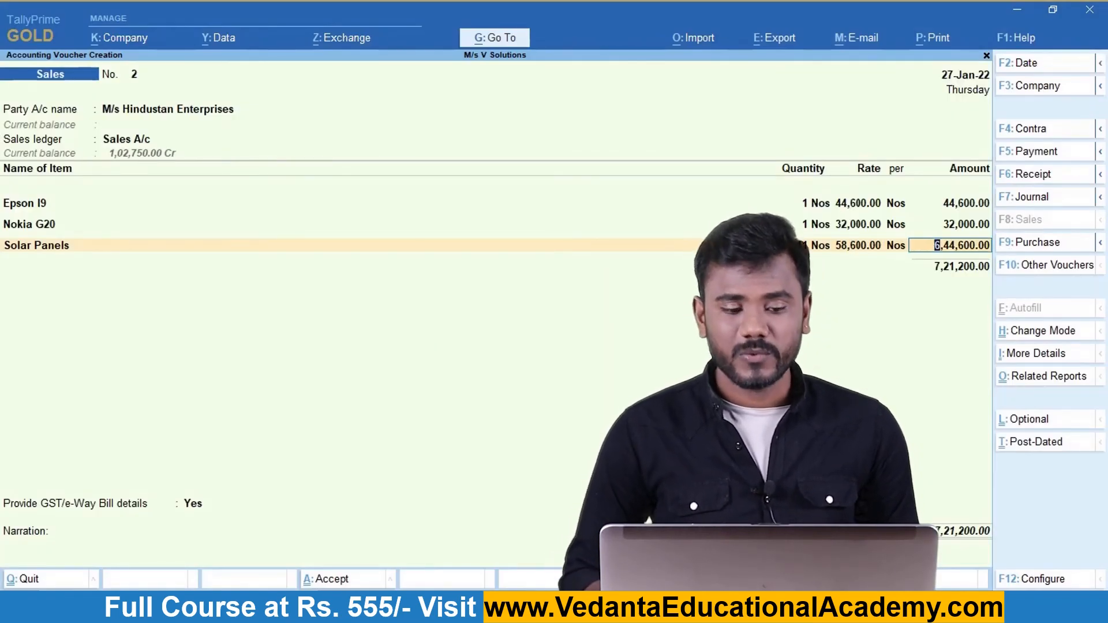
key("Return")
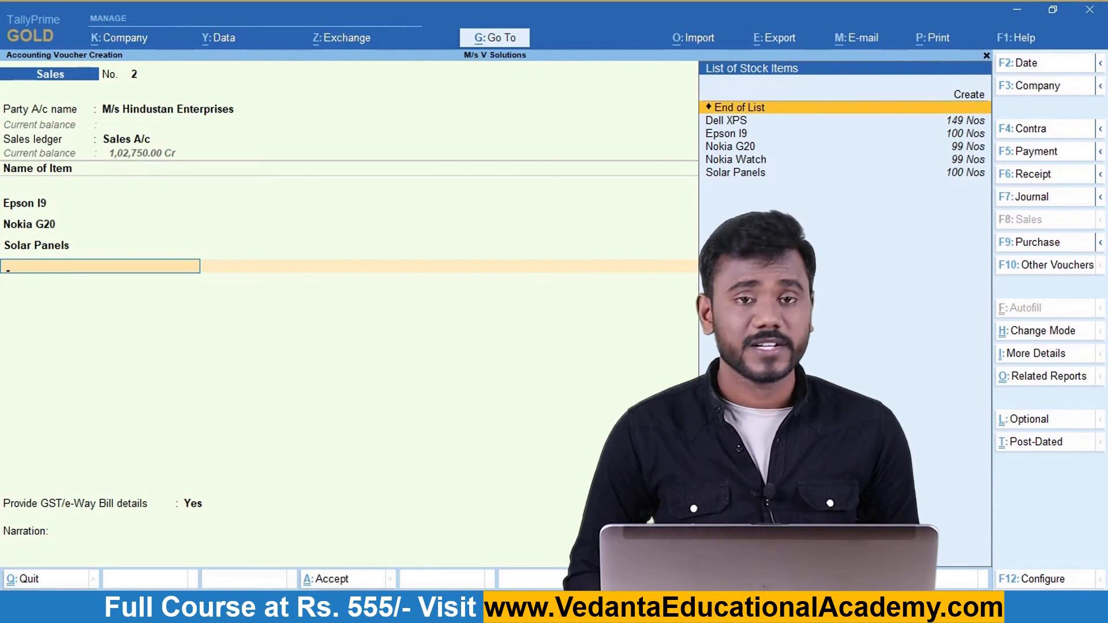
End the item list and add I GST of 11,868.00, bringing the total to 7,33,068.00.
key("Return")
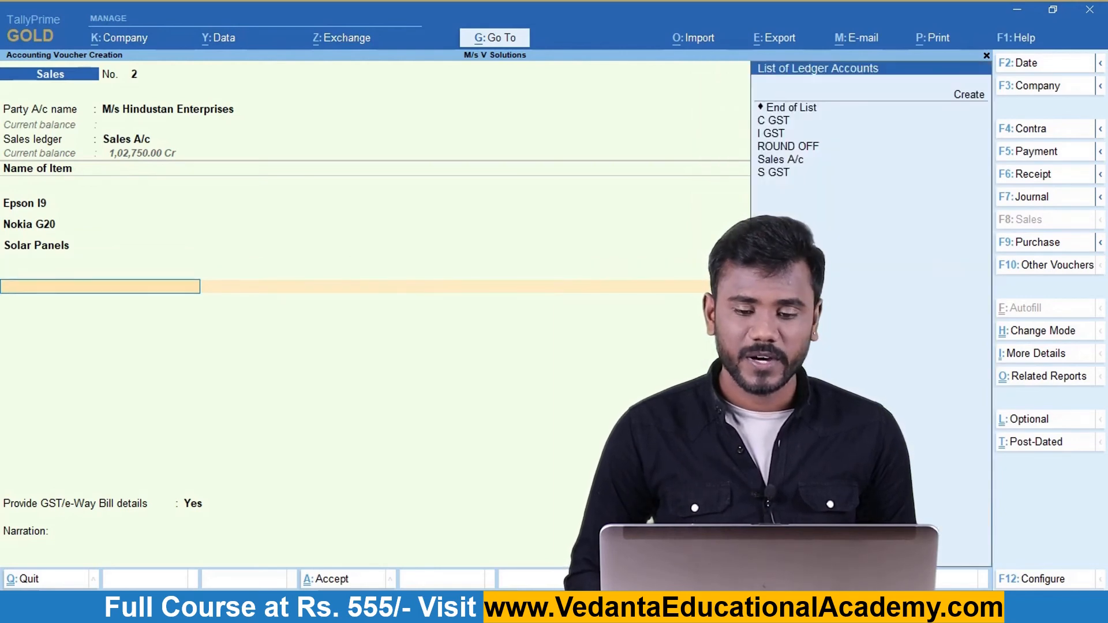
key("Down")
key("Down")
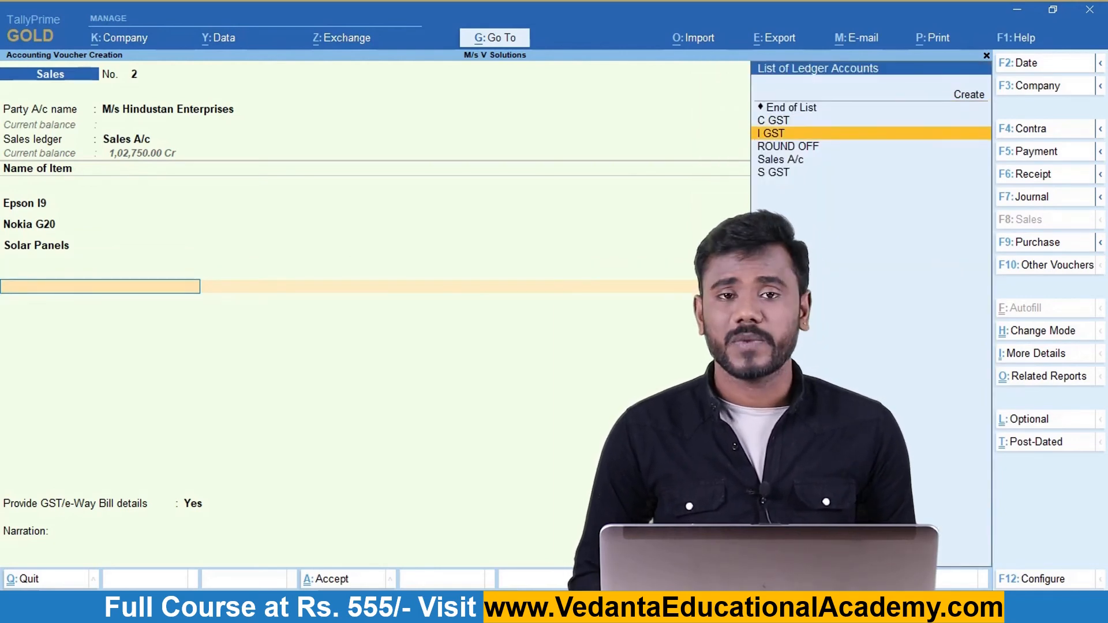
key("Return")
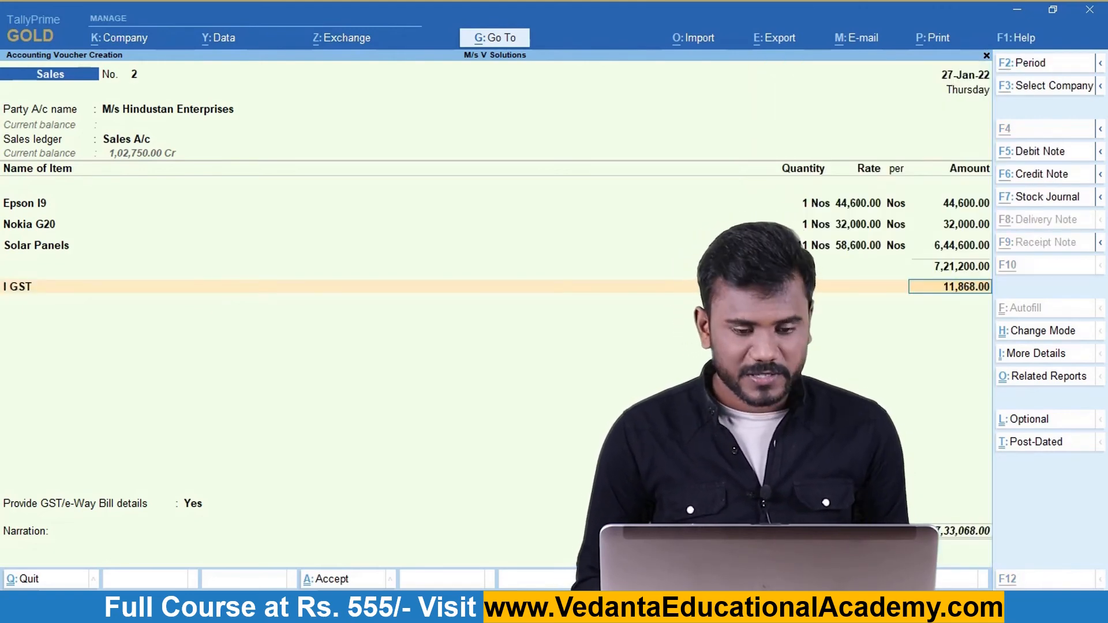
Check the detailed GST tax analysis down to the Solar Panels (8571) line.
key("ctrl+o")
key("F5")
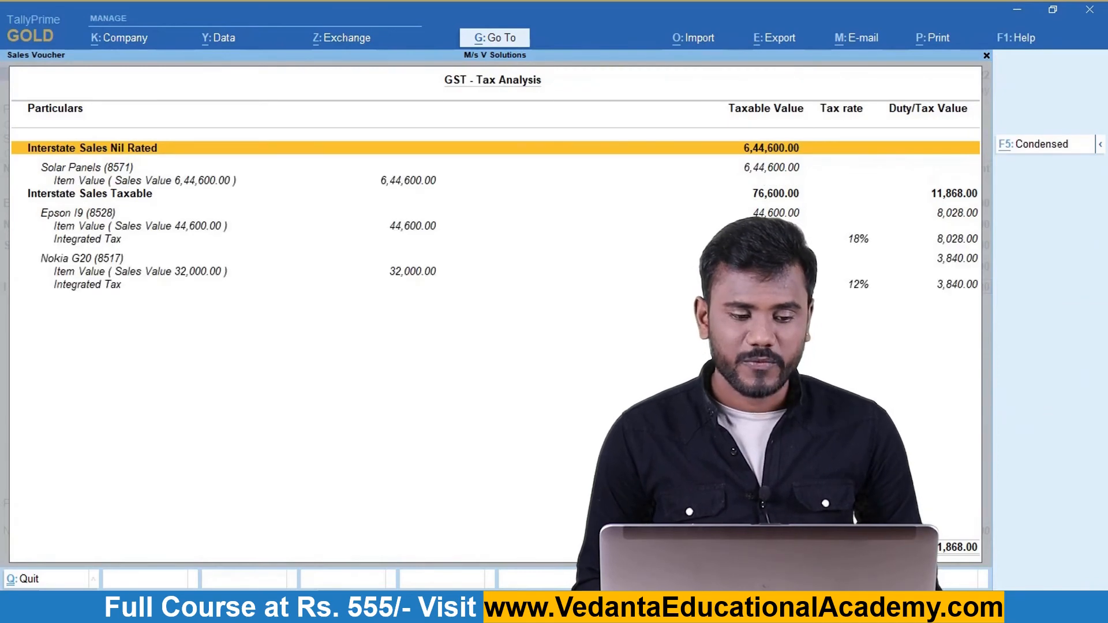
key("Down")
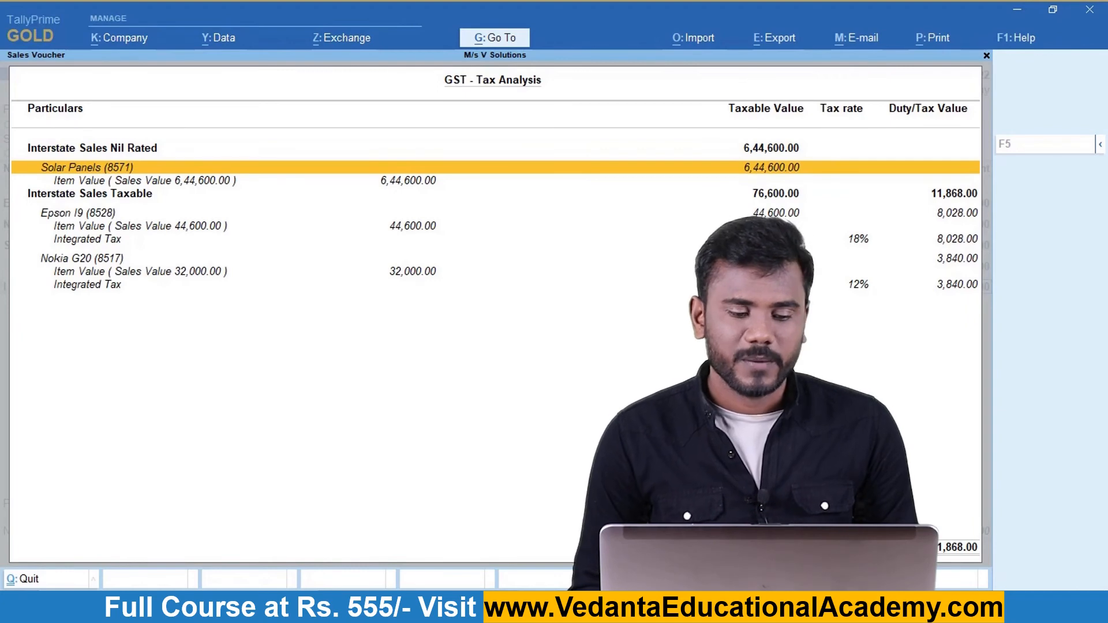
key("Escape")
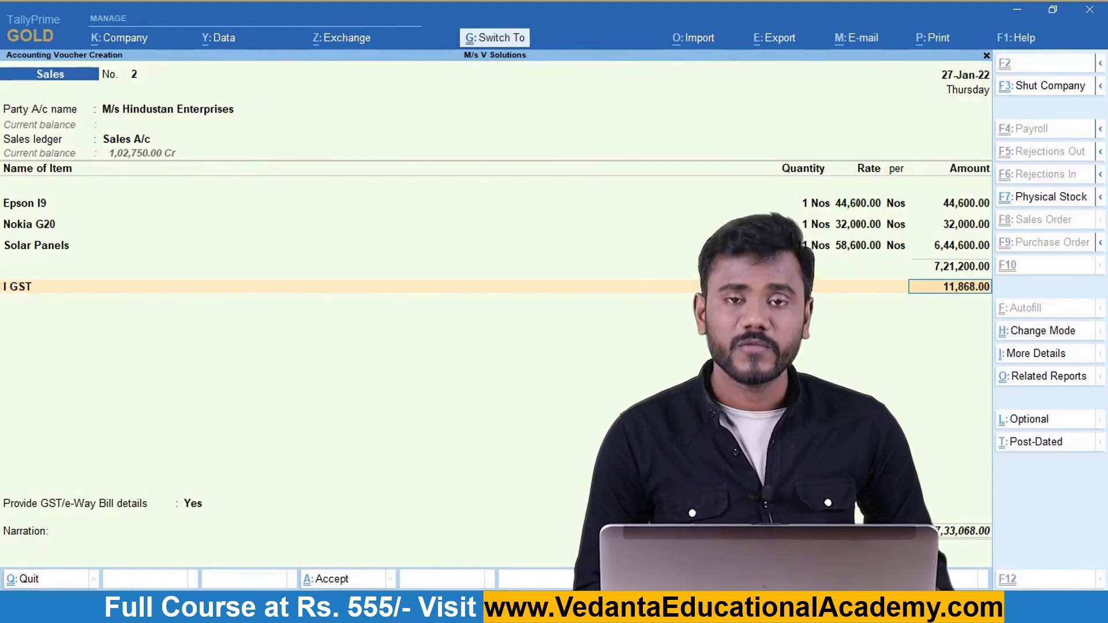
Preview voucher No. 2's Tax Invoice, reviewing items and tax totals, then accept the voucher.
key("ctrl+p")
key("i")
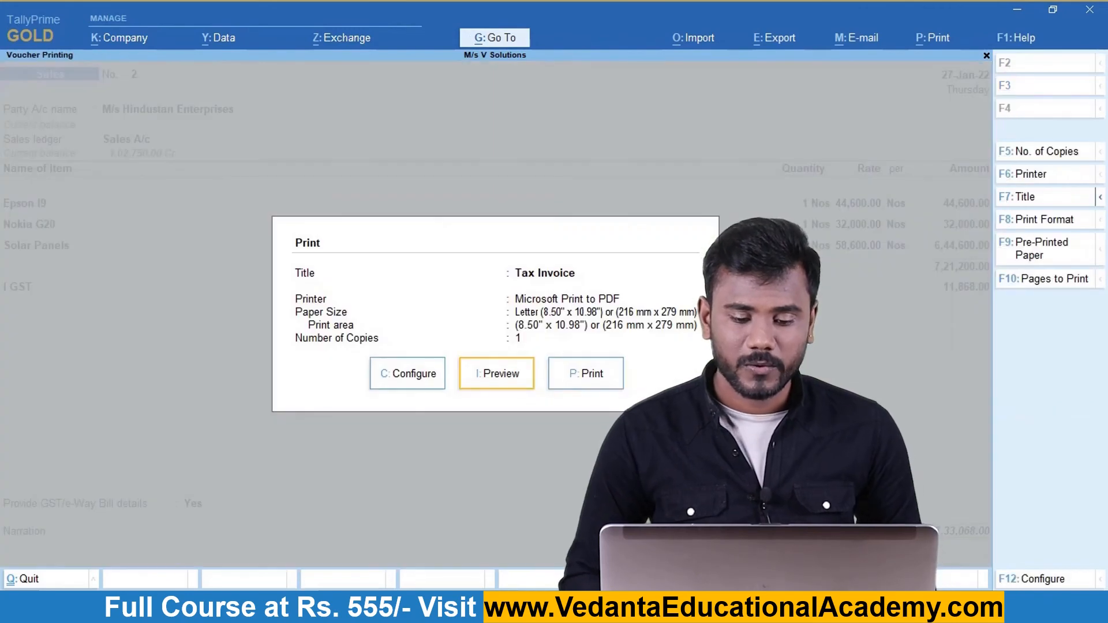
key("plus")
key("plus")
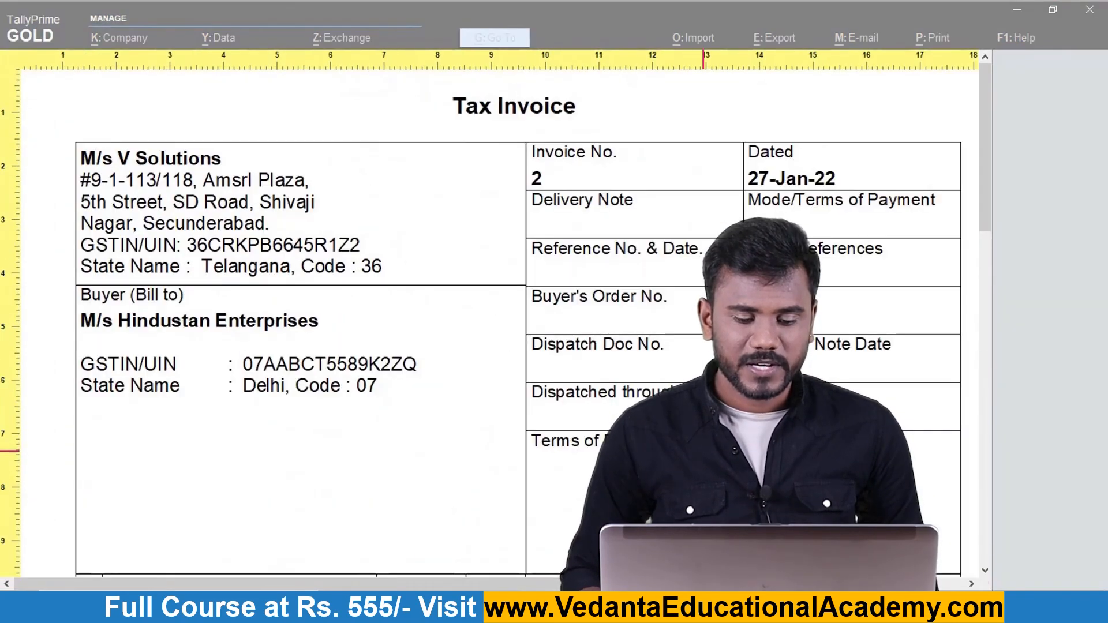
key("Down")
key("Down")
key("Down")
key("Down")
key("Down")
key("Down")
key("Down")
key("Down")
key("Down")
key("Down")
key("Down")
key("Down")
key("Down")
key("Down")
key("Down")
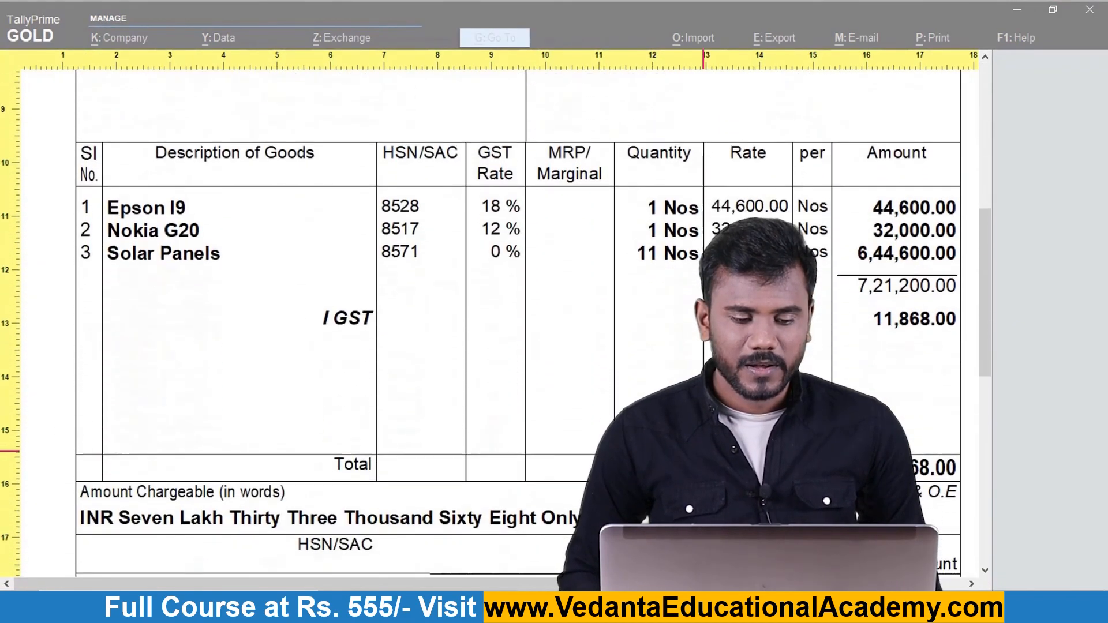
key("Down")
key("Down")
key("Down")
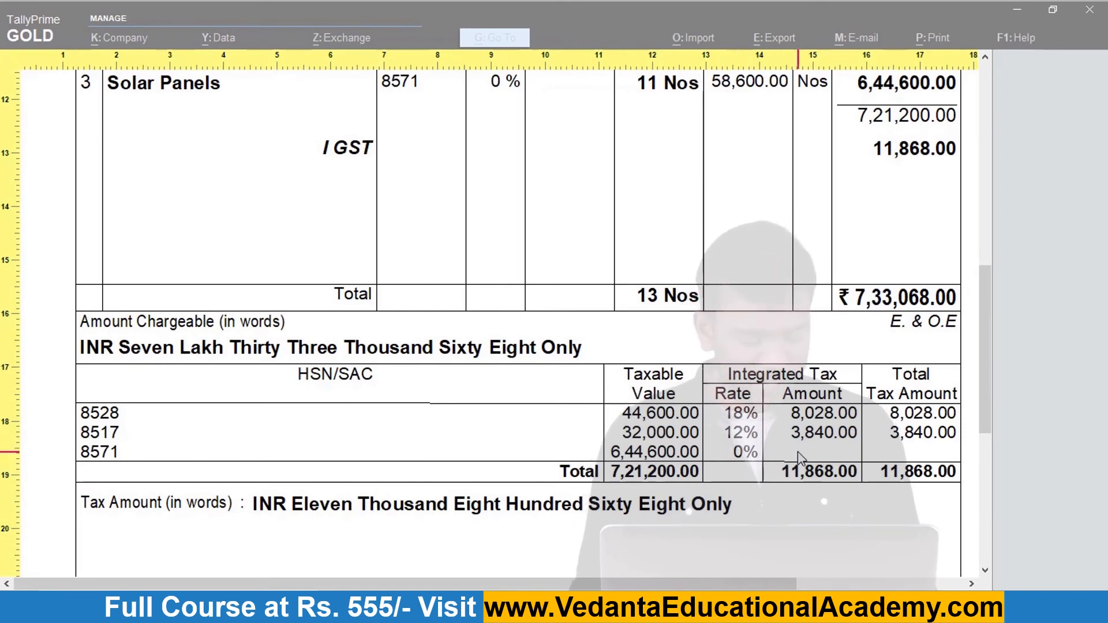
key("minus")
key("minus")
key("minus")
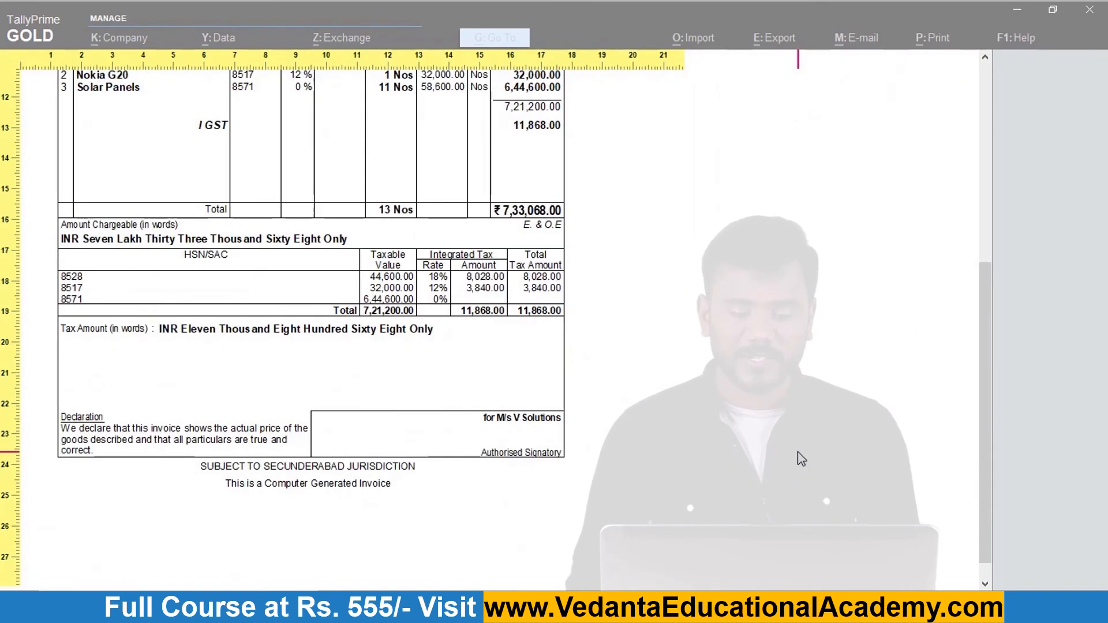
key("Escape")
key("Escape")
key("Escape")
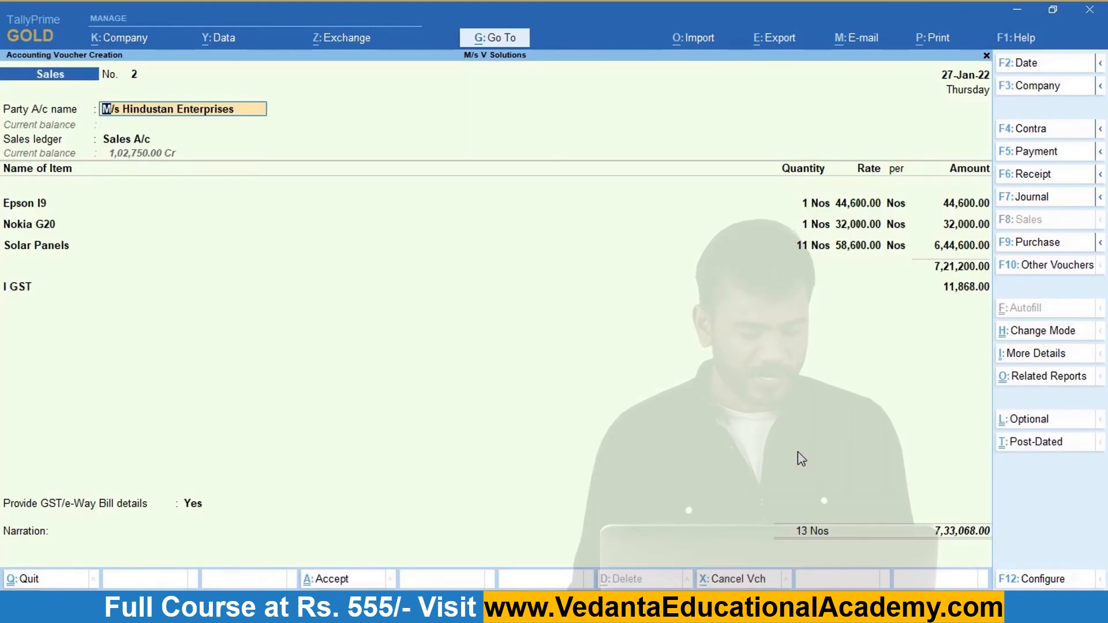
key("ctrl+a")
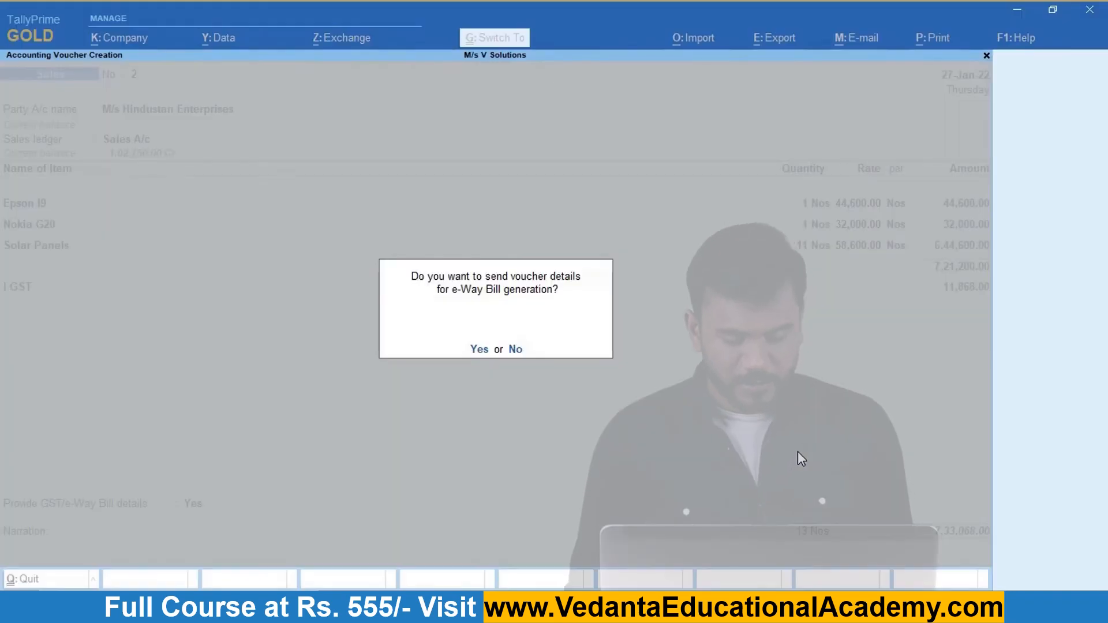
Answer No to the e-Way Bill prompt, saving voucher No. 2 and opening blank voucher No. 3.
key("n")
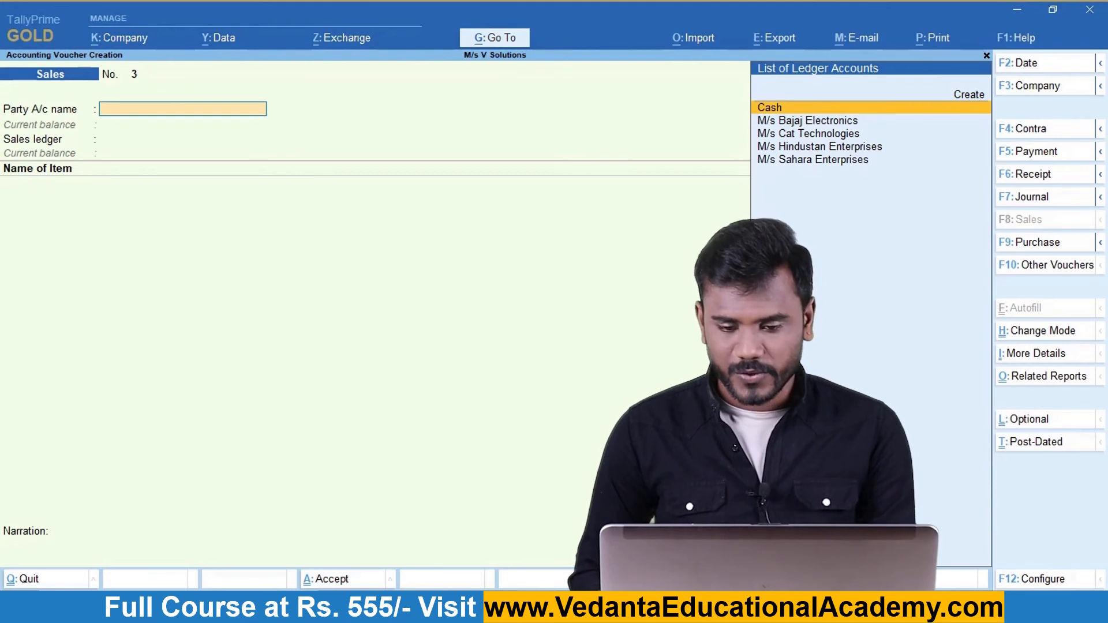
key("Down")
key("Down")
key("Down")
key("Down")
Create Sundry Debtors ledger 'M/s Vedanta' in Telangana with its GSTIN, and save it.
key("Up")
key("Up")
key("Up")
key("Up")
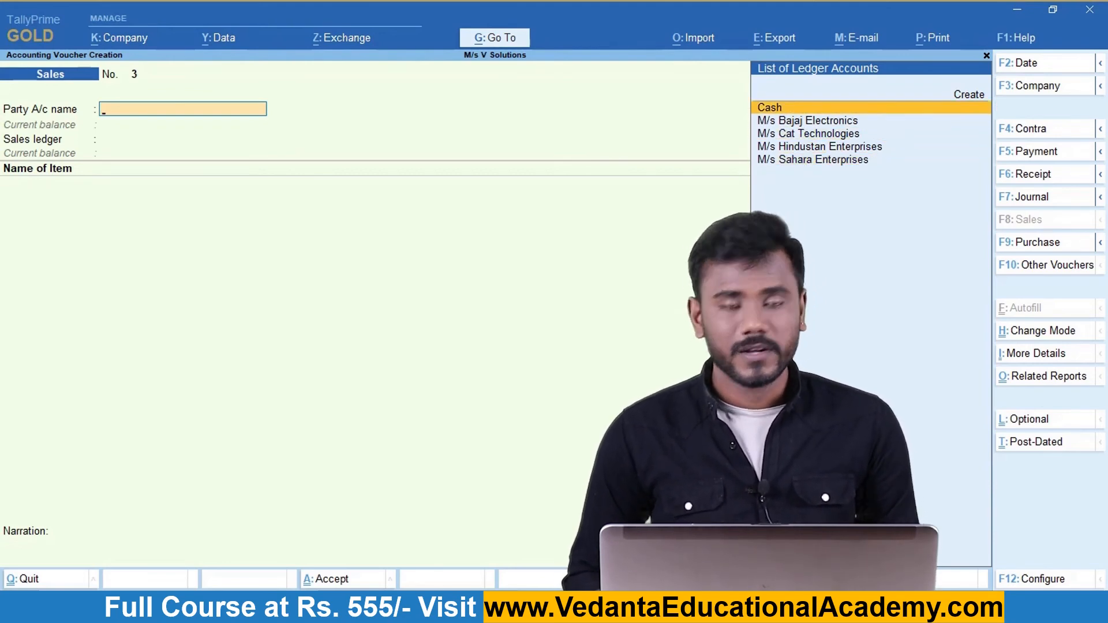
key("alt+c")
type("M")
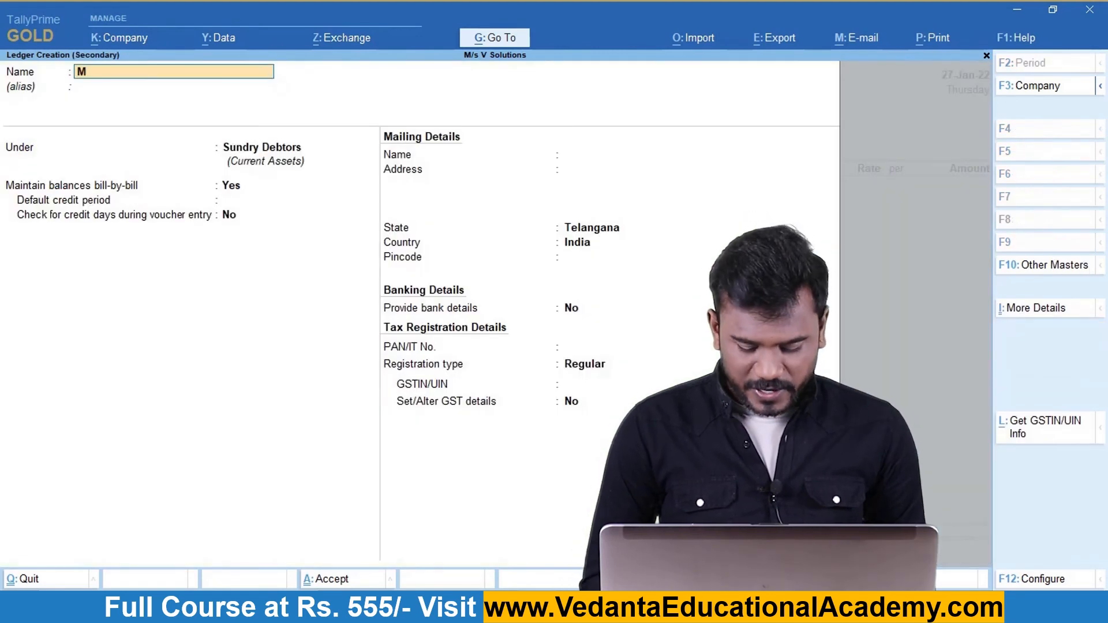
type("/s Vedanta Soft Solutions")
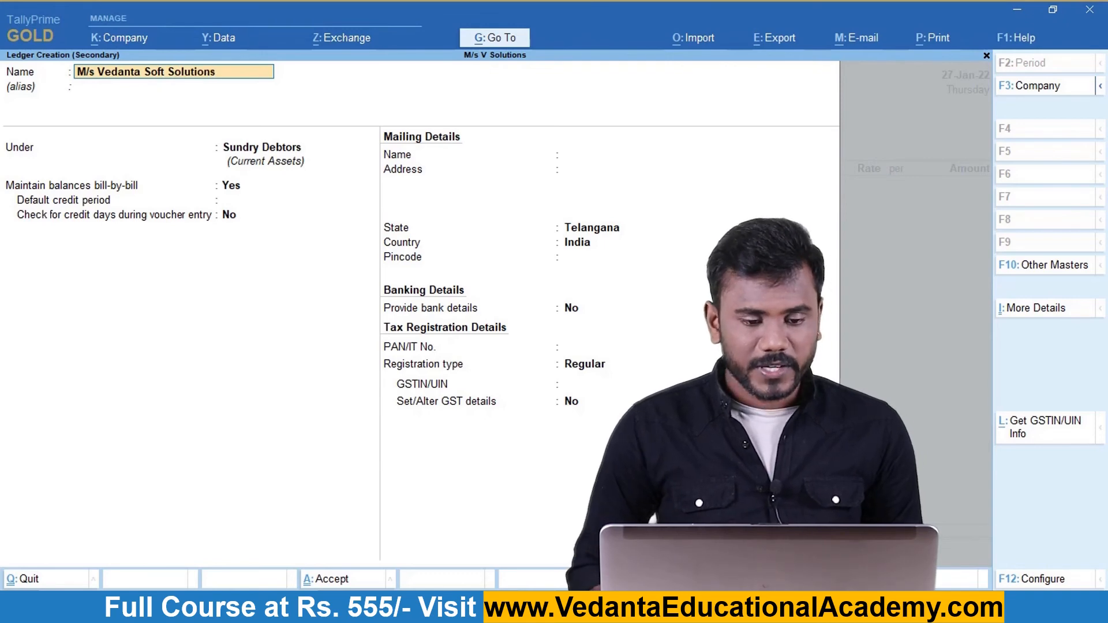
key("Return")
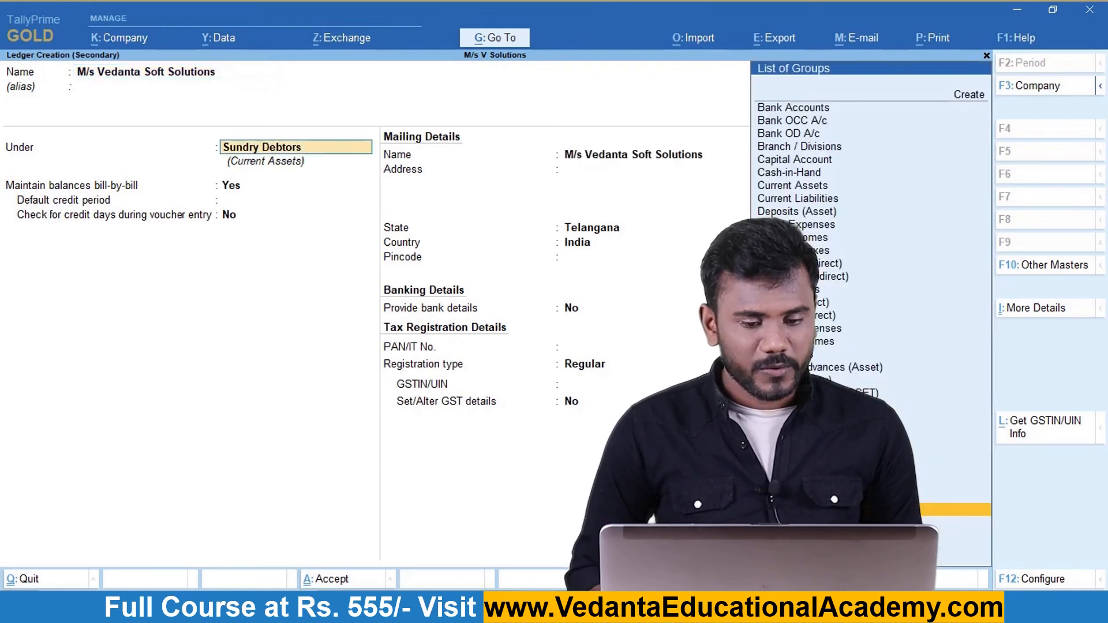
key("Return")
key("Return")
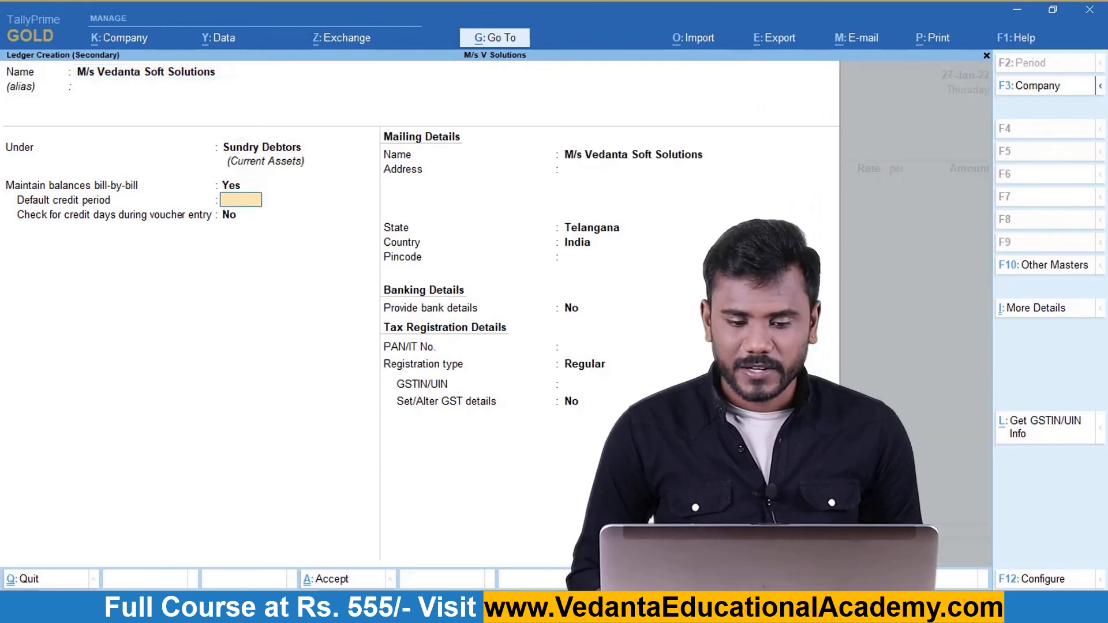
key("Return")
key("Return")
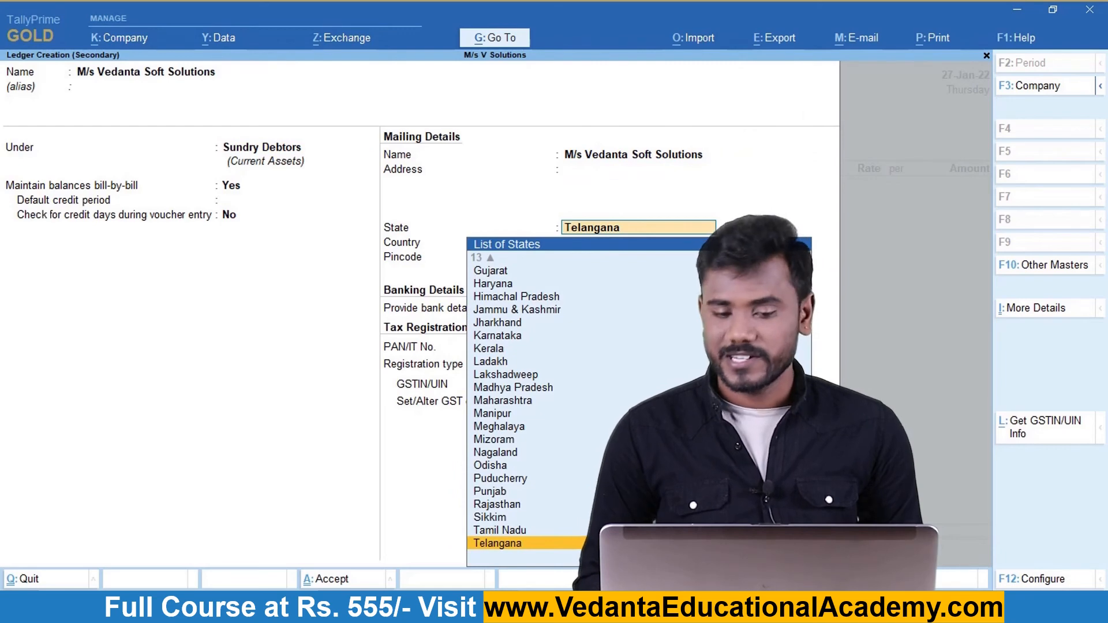
key("Return")
key("Return")
key("Return")
key("Return")
key("Return")
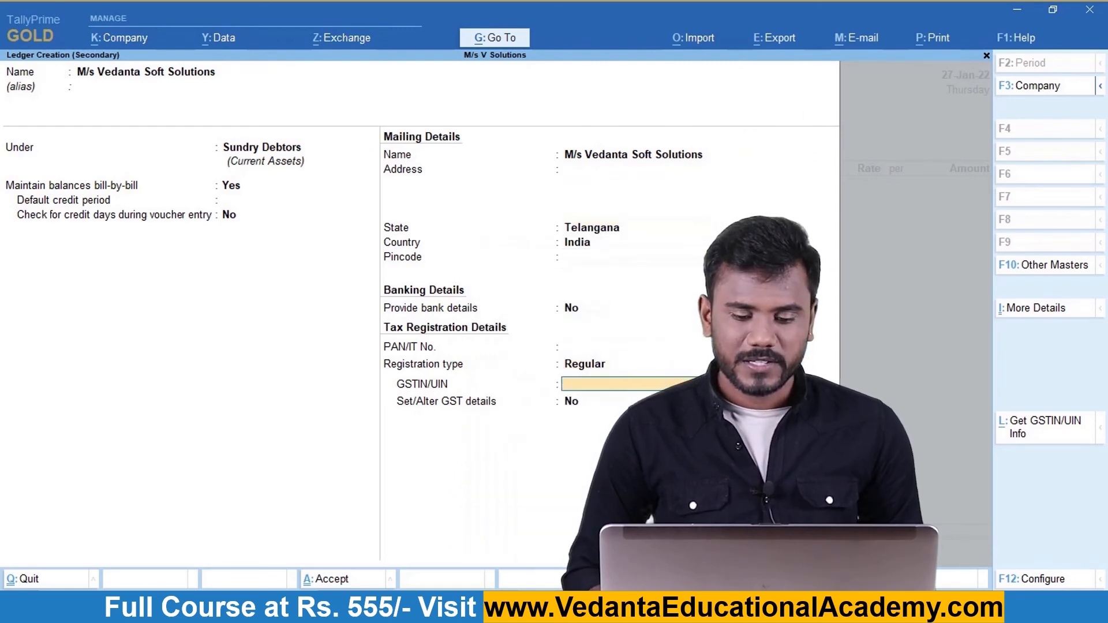
key("alt+Tab")
key("alt+Tab")
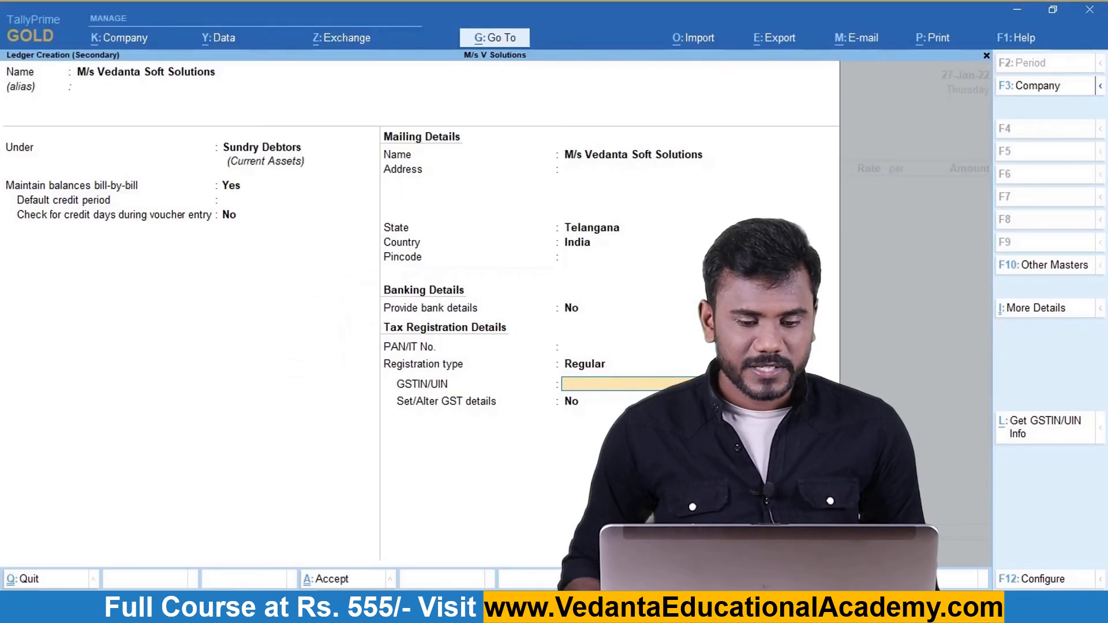
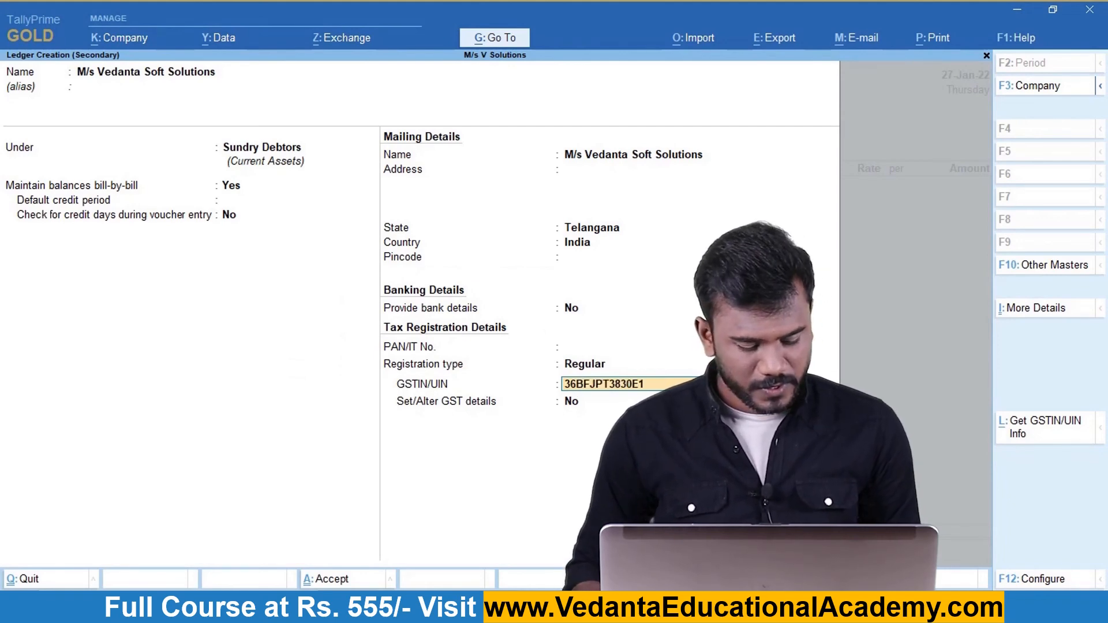
key("Return")
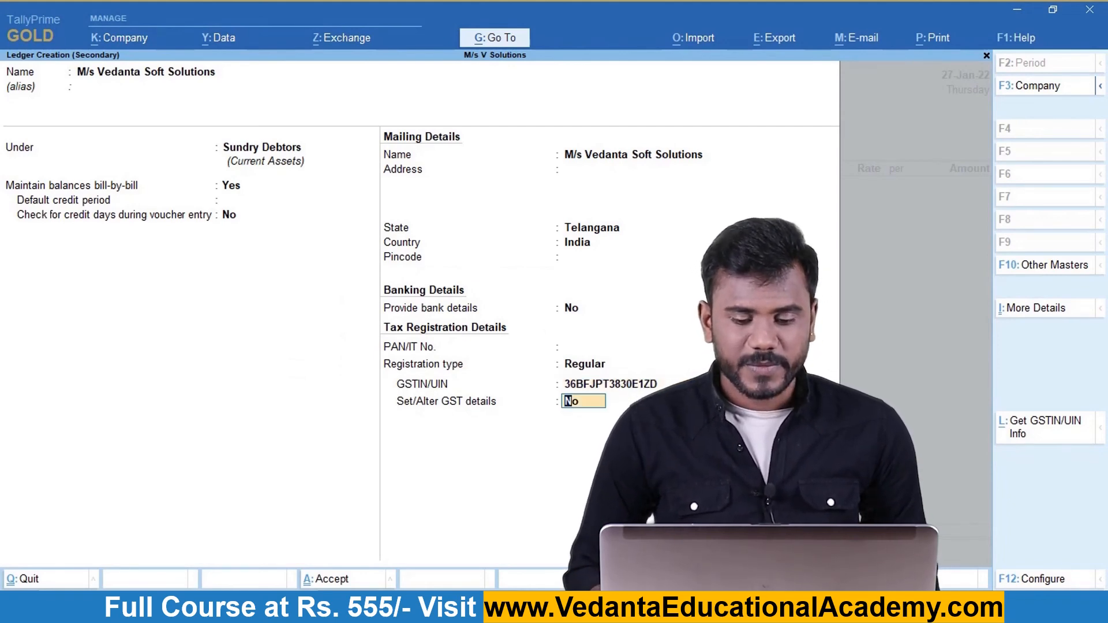
key("Return")
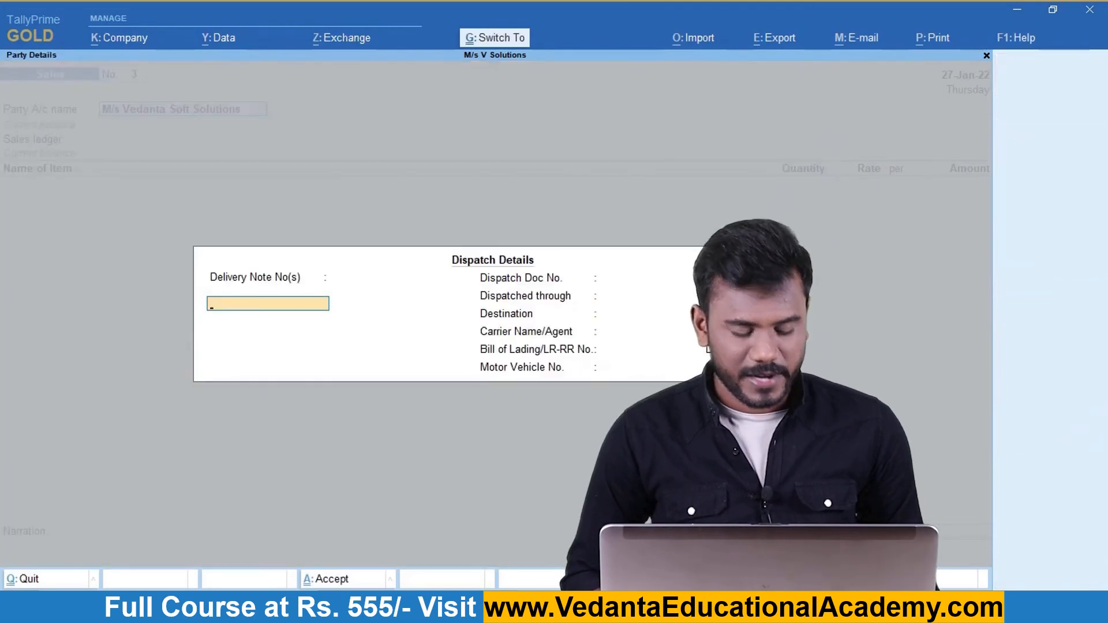
Under Sales A/c, add Epson I9 as the first item: 1 at rate 44,600.
key("ctrl+a")
key("ctrl+a")
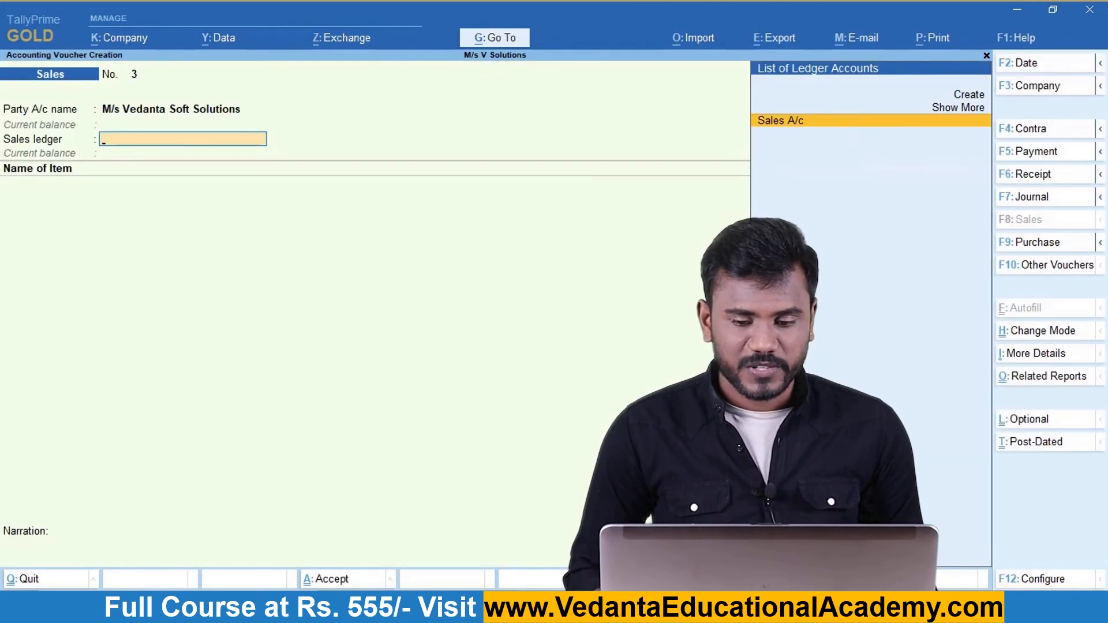
key("Return")
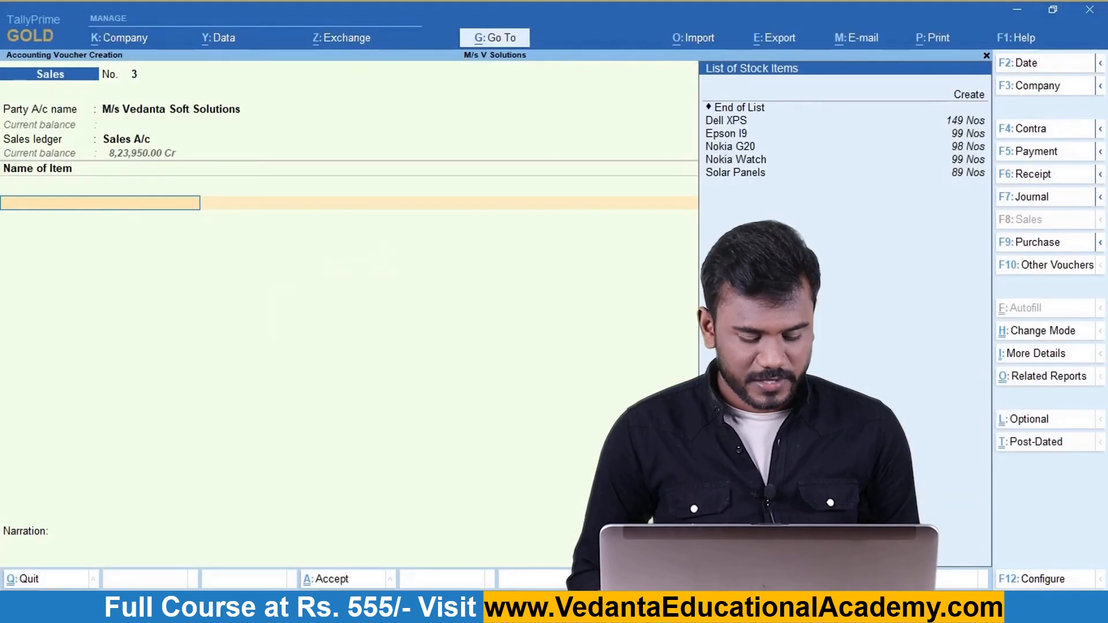
type("e")
key("Return")
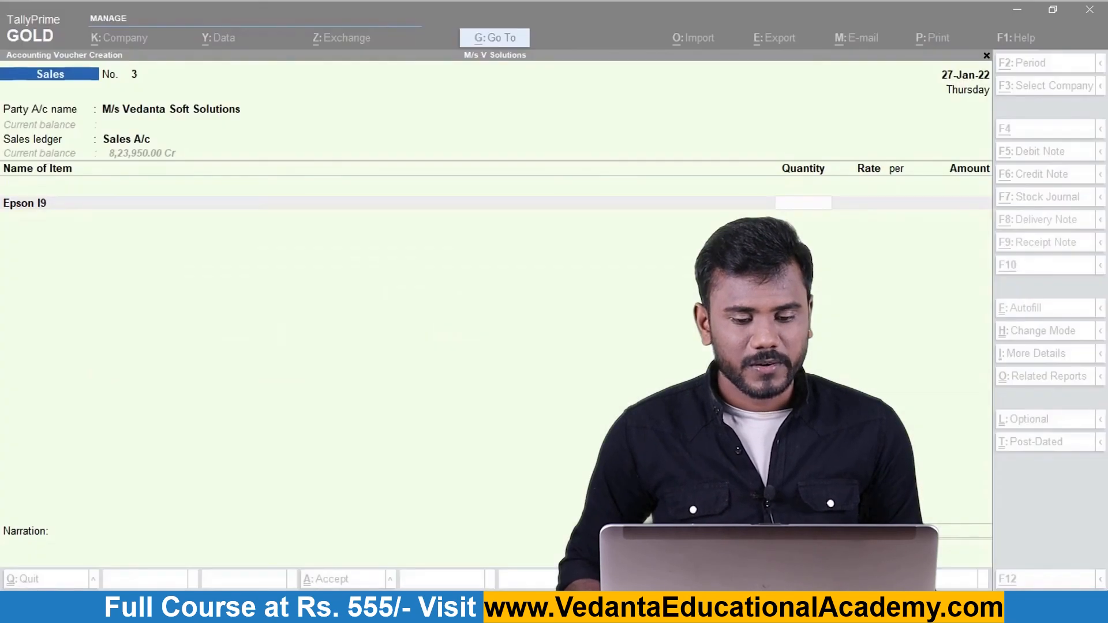
type("1")
key("Return")
type("44600")
key("Return")
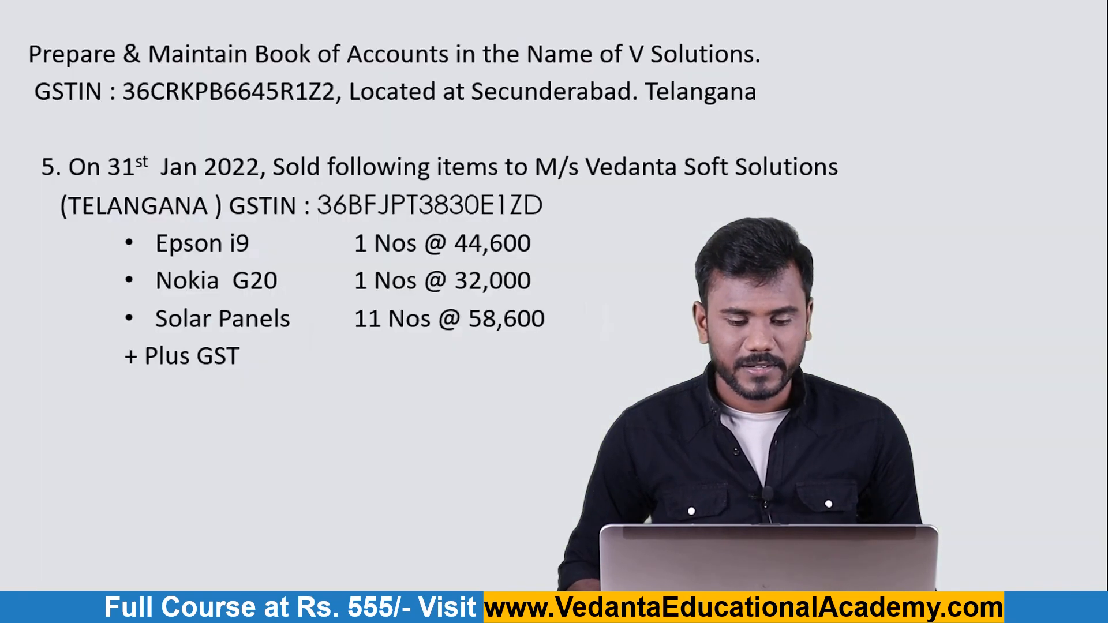
key("alt+Tab")
key("Return")
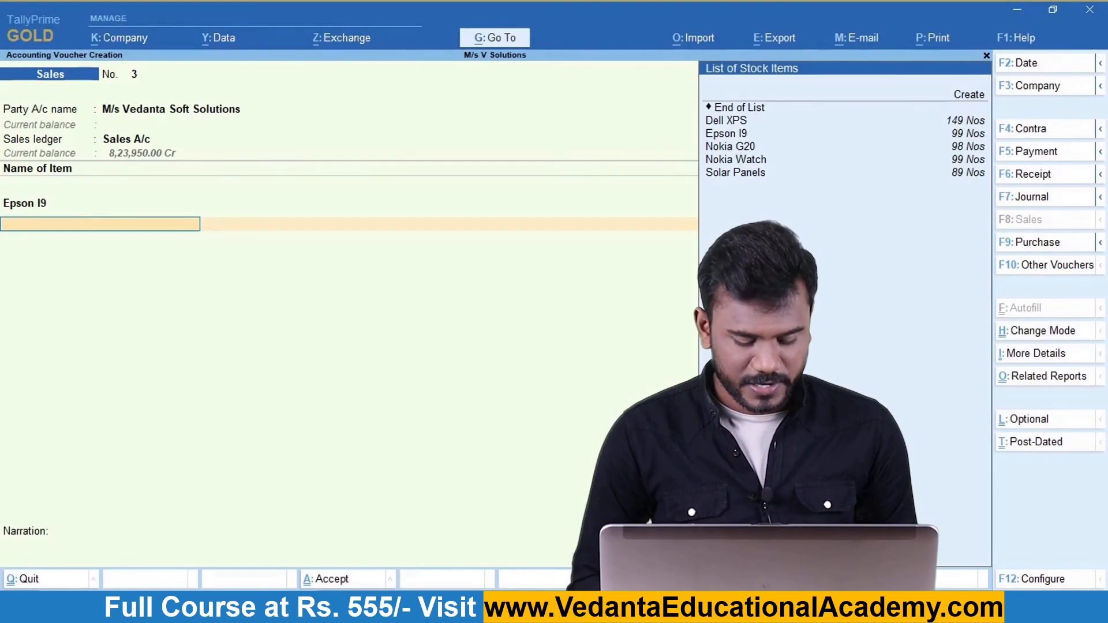
Add Nokia G20 (1 Nos at 32,000) and 11 Solar Panels at 58,600.
type("No")
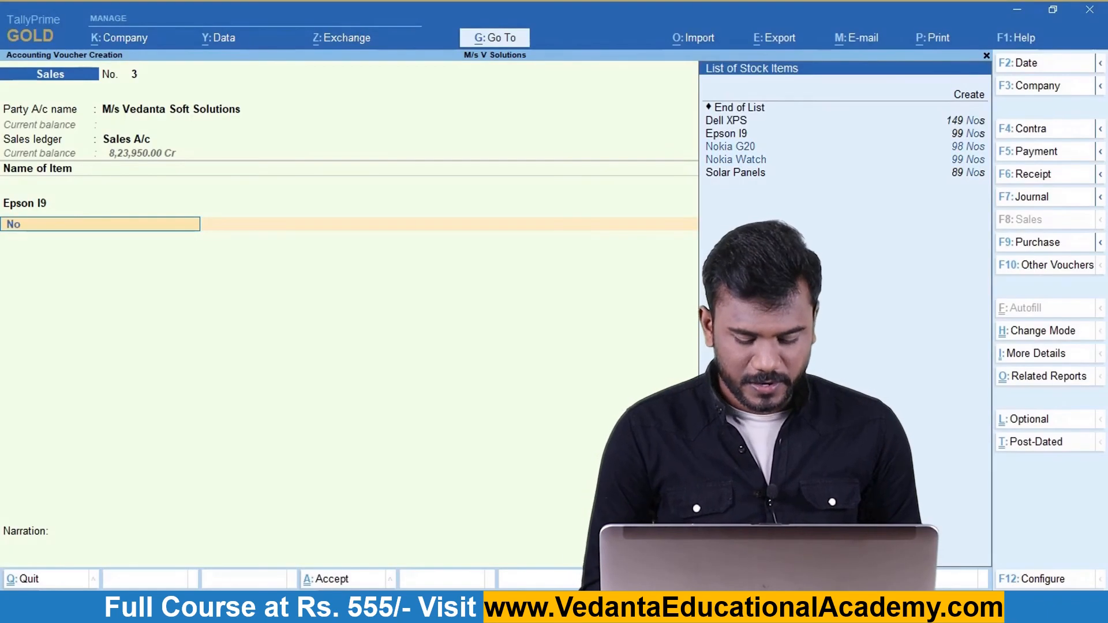
key("Return")
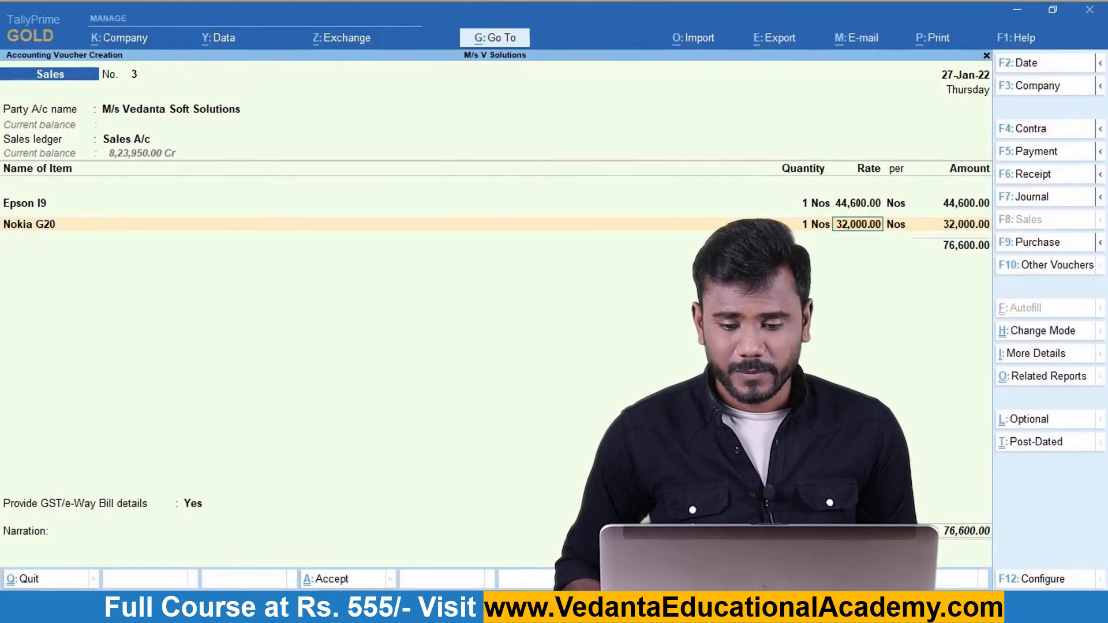
key("Return")
key("Return")
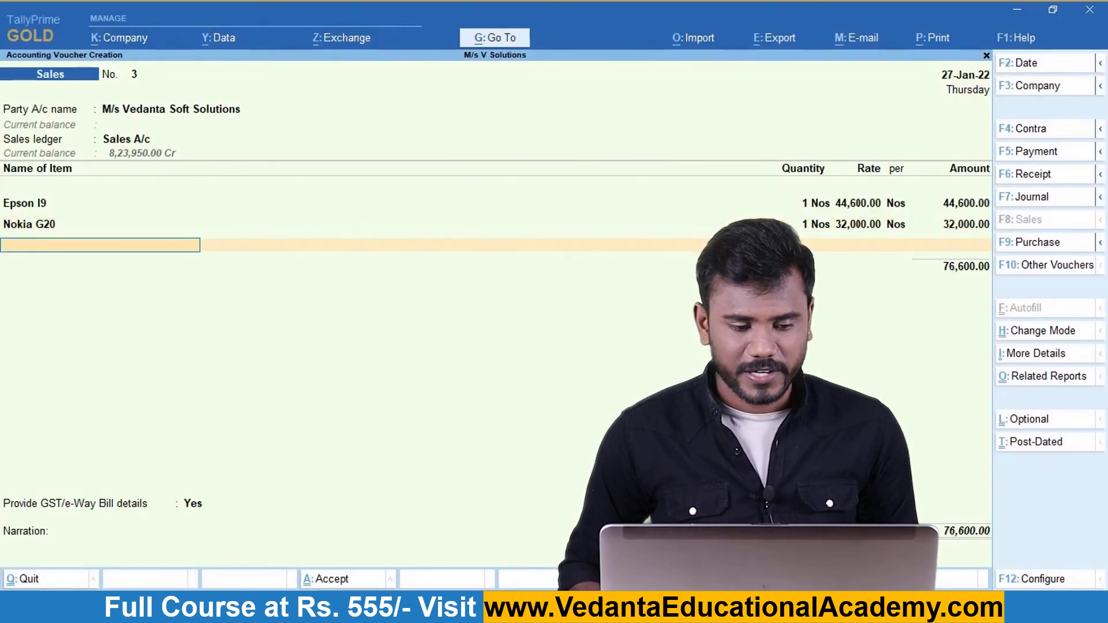
key("Down")
key("Down")
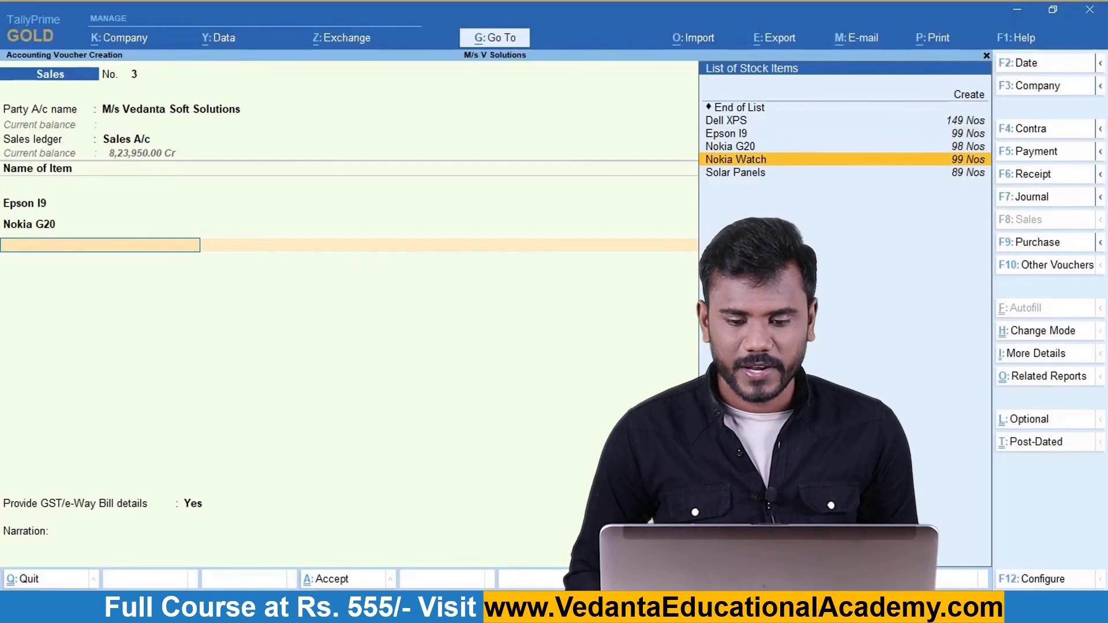
key("Down")
key("Return")
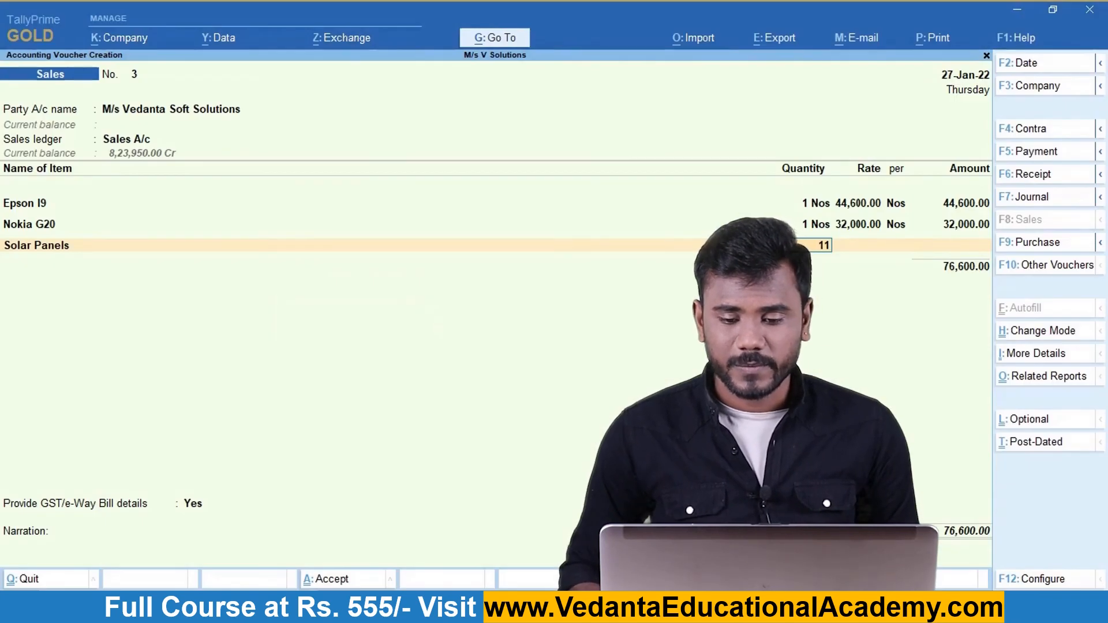
key("Return")
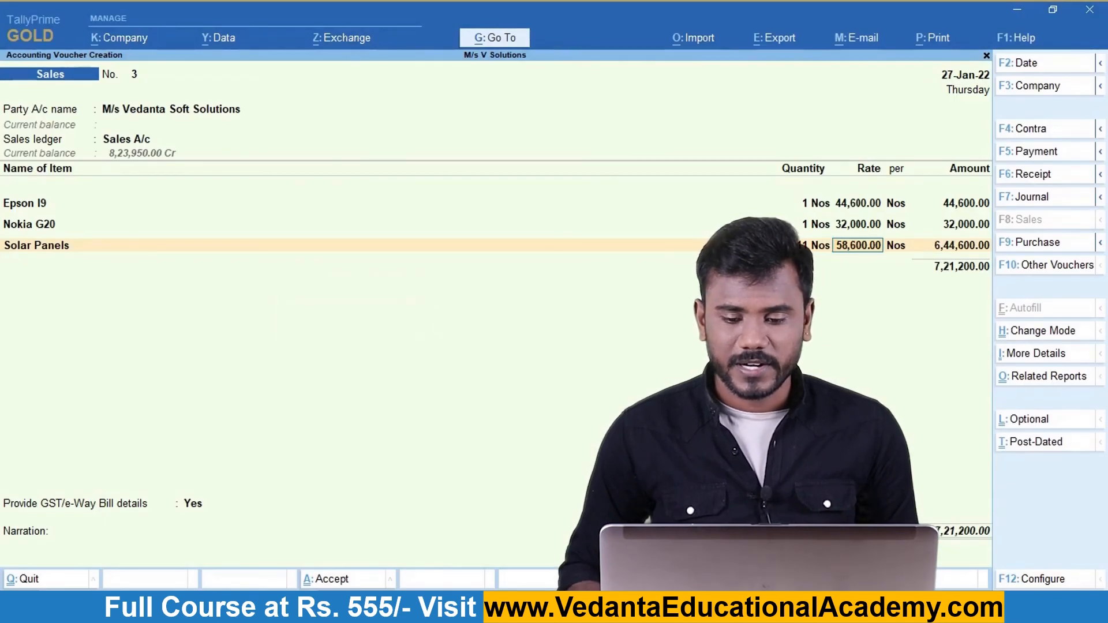
key("Return")
key("Return")
key("Return")
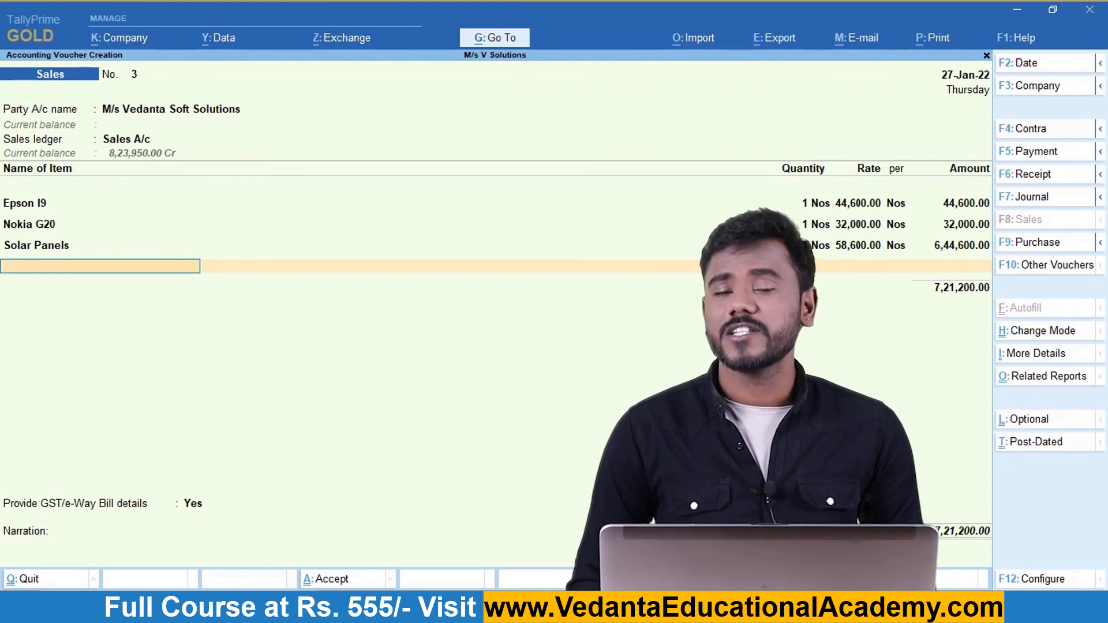
key("space")
Add an I GST ledger row to voucher No. 3, leaving its amount blank.
key("Return")
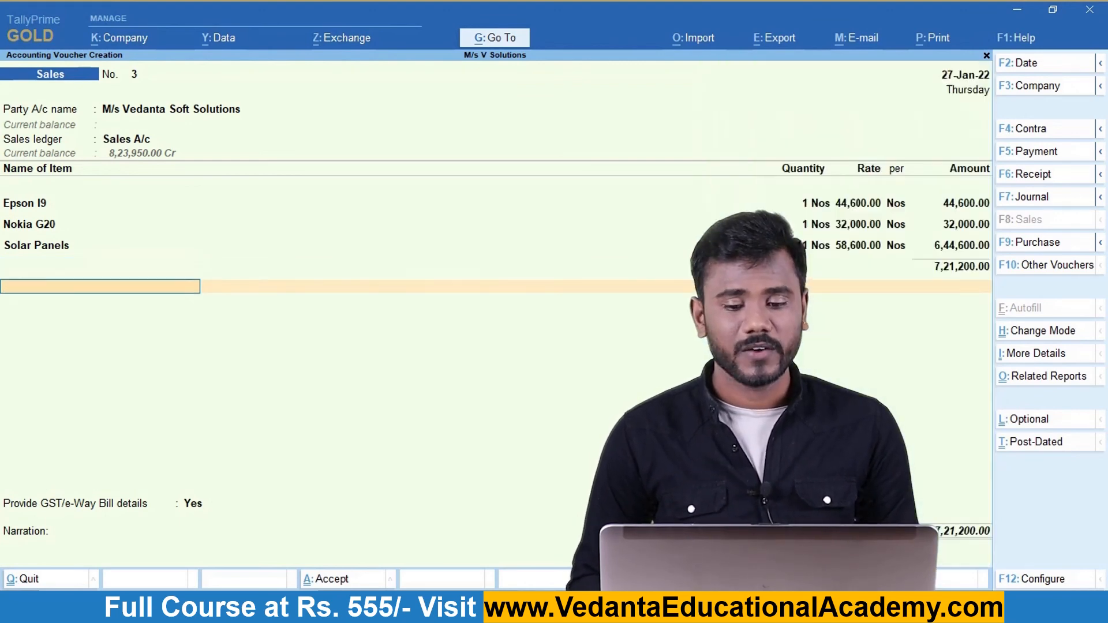
key("Down")
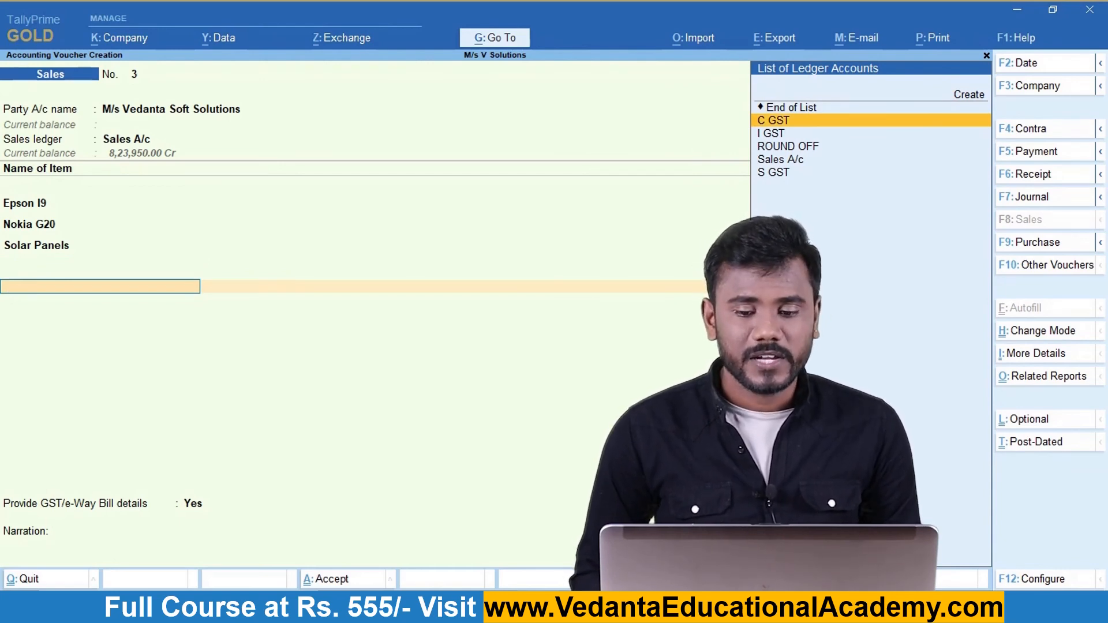
key("Down")
key("Return")
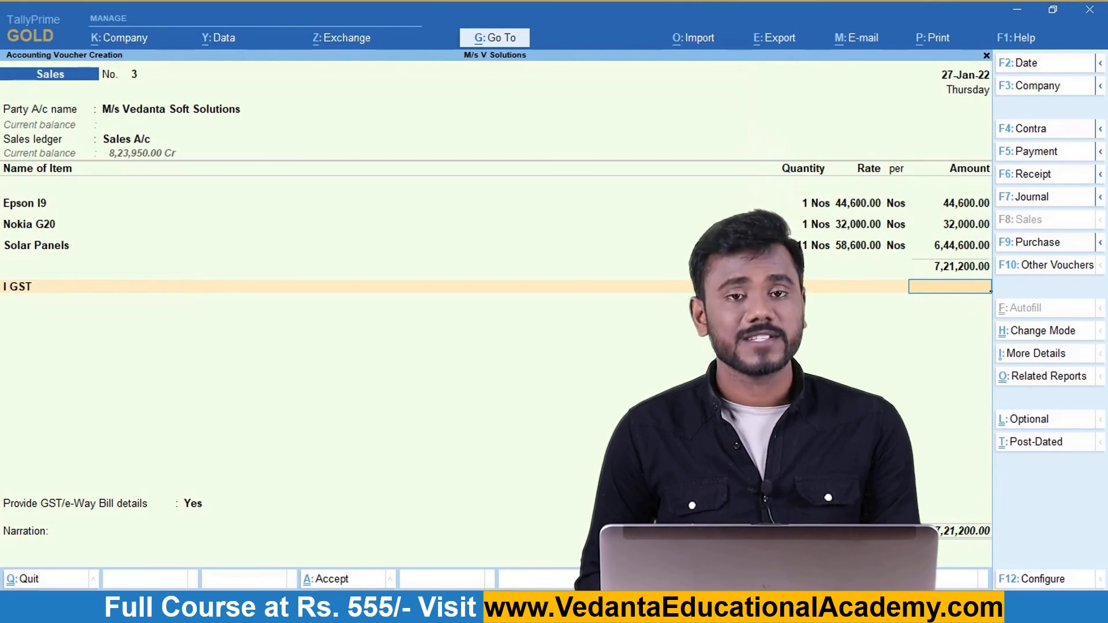
key("Return")
Add C GST and S GST of 5,934.00 each and save the 7,33,068.00 voucher.
type("C")
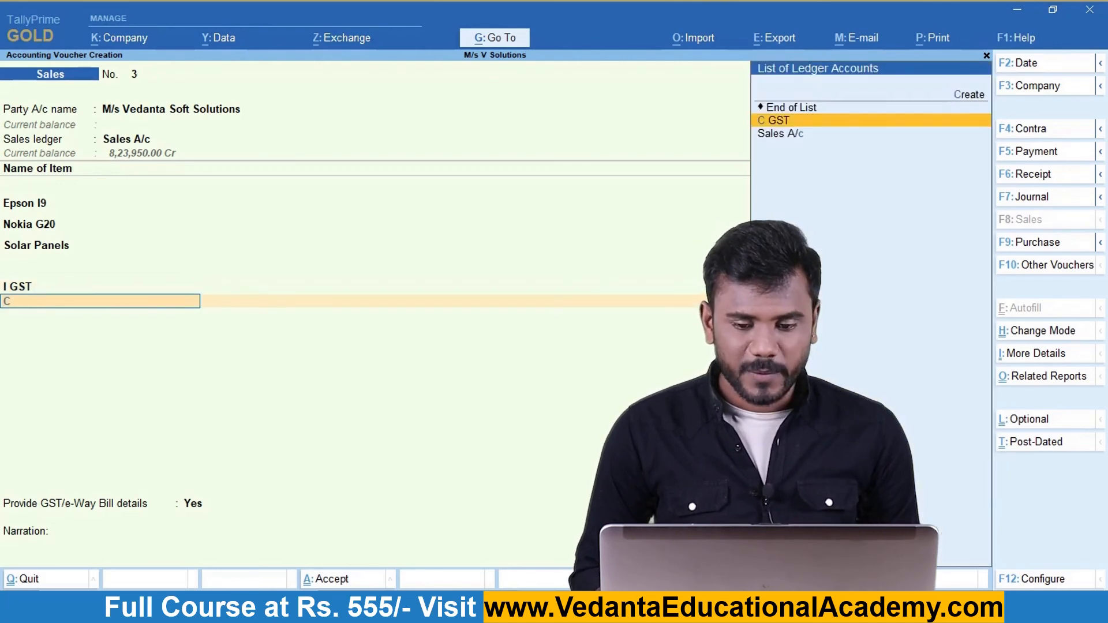
key("Return")
key("Return")
type("S")
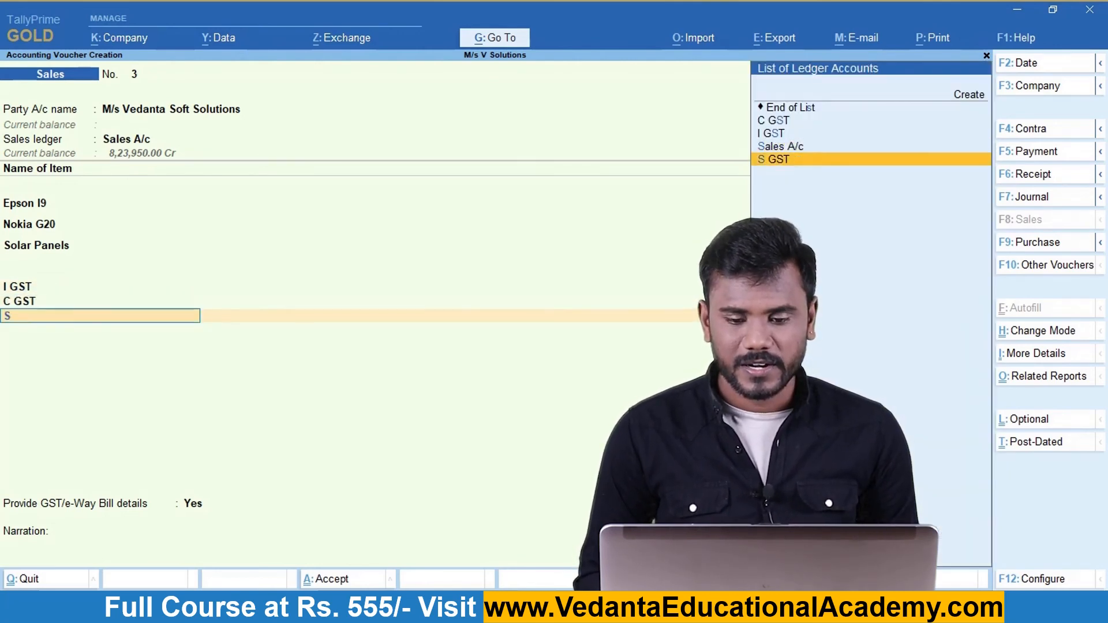
key("Return")
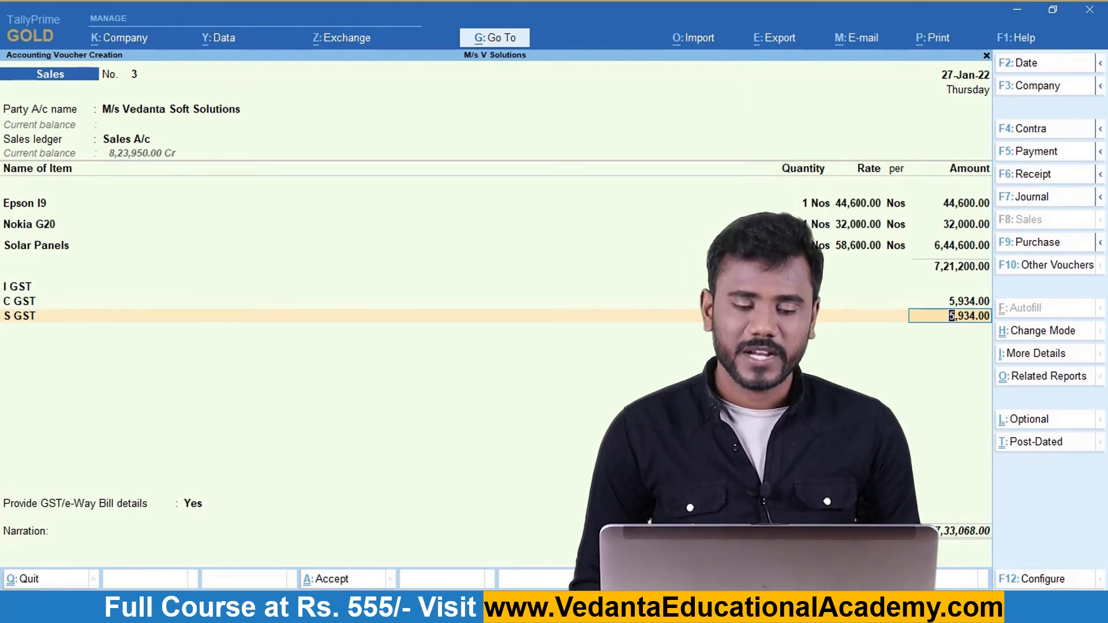
key("Return")
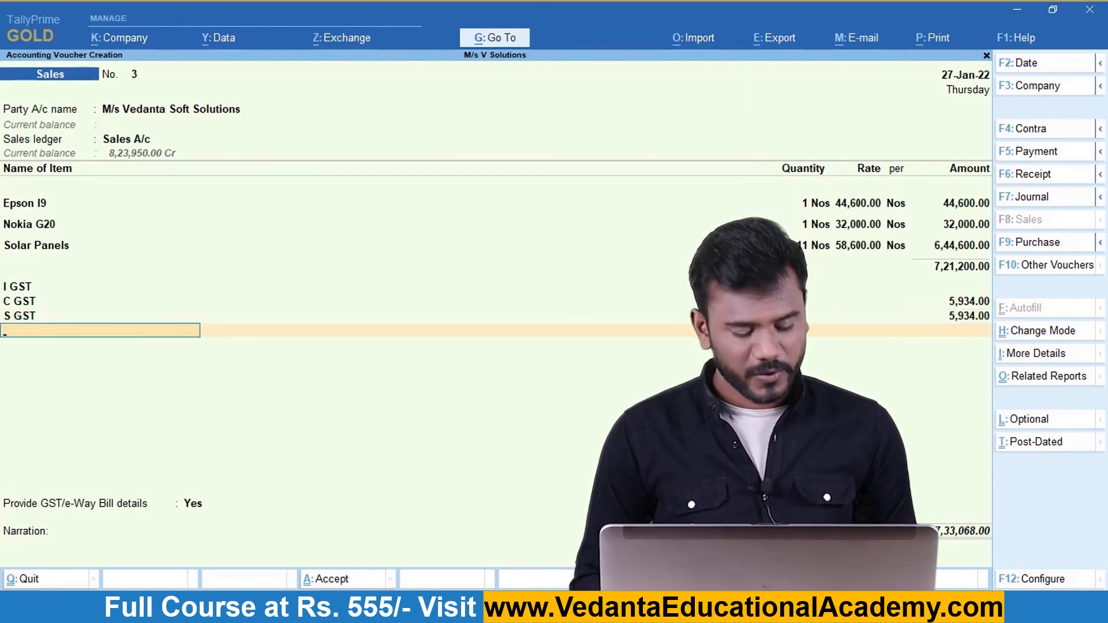
key("ctrl")
key("ctrl+a")
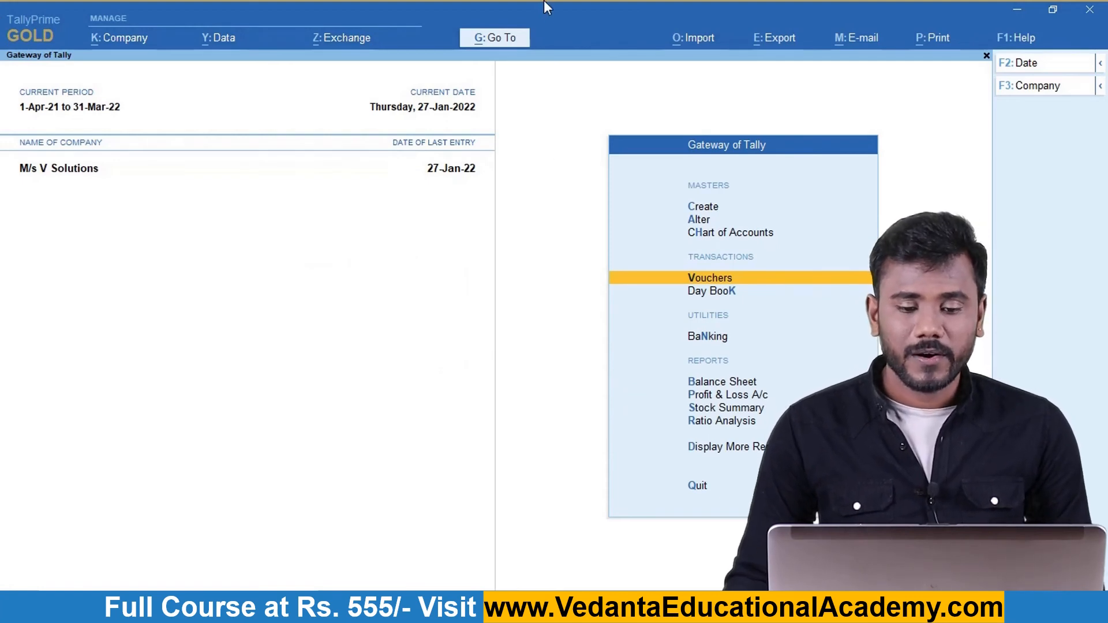
Search 'Gstr' in Go To and open the GSTR-1 report.
left_click(496, 46)
type("Gstr")
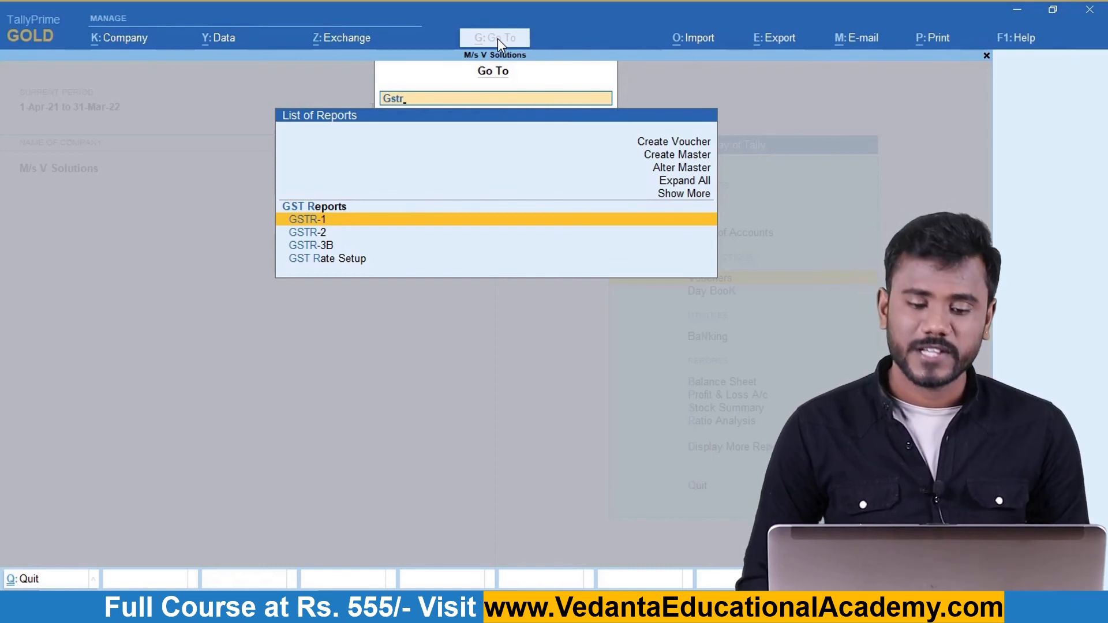
key("Return")
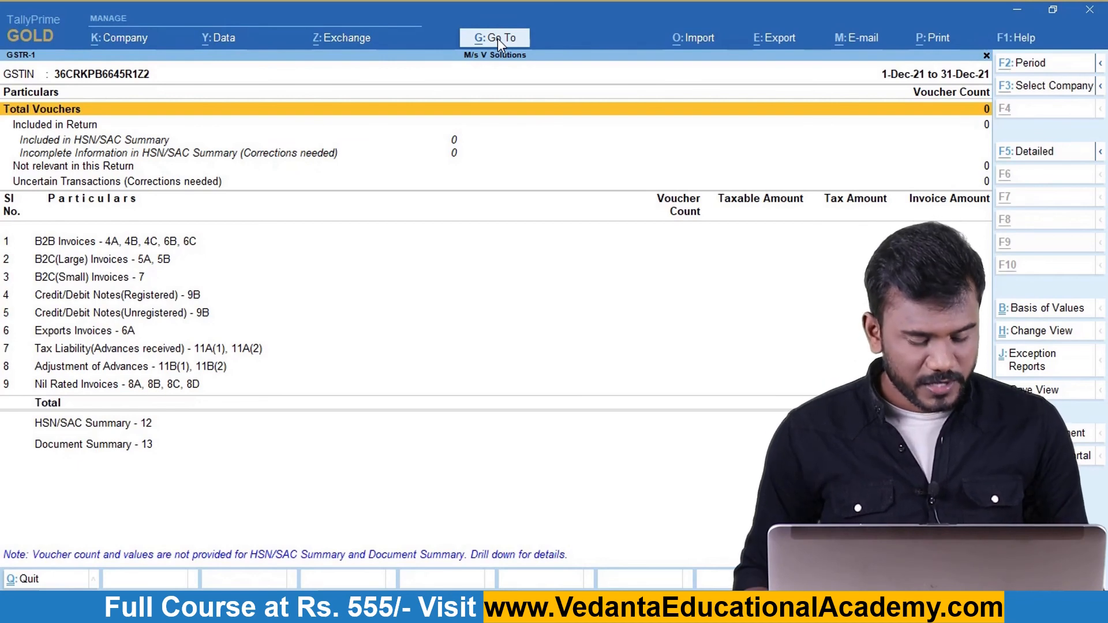
Change the GSTR-1 report period to January 2022.
key("F2")
type("jan")
key("Return")
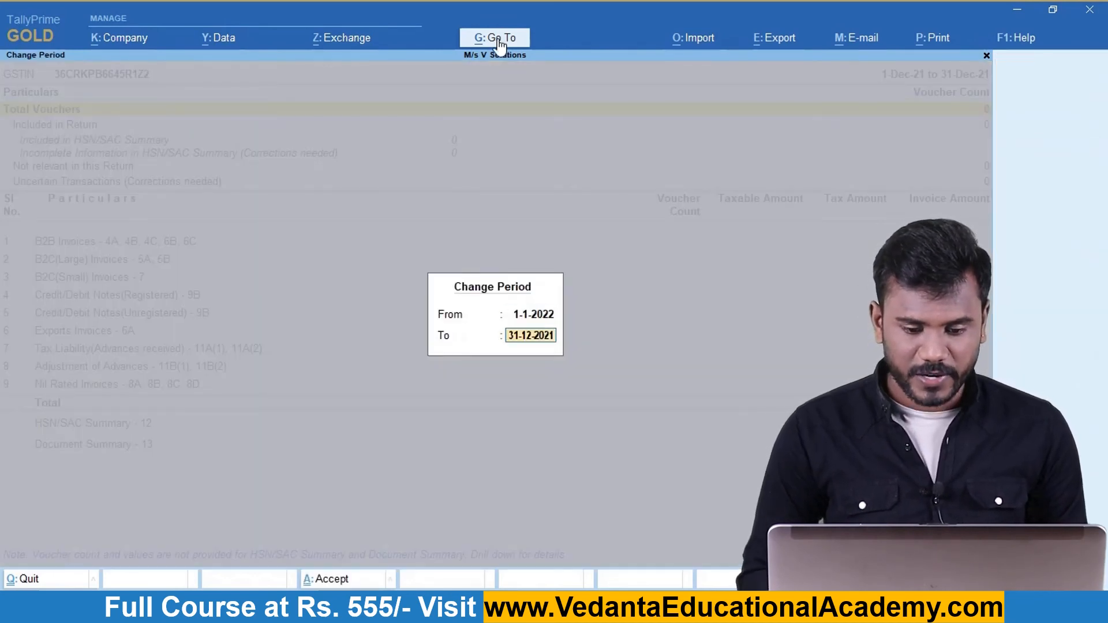
type("jan")
key("Return")
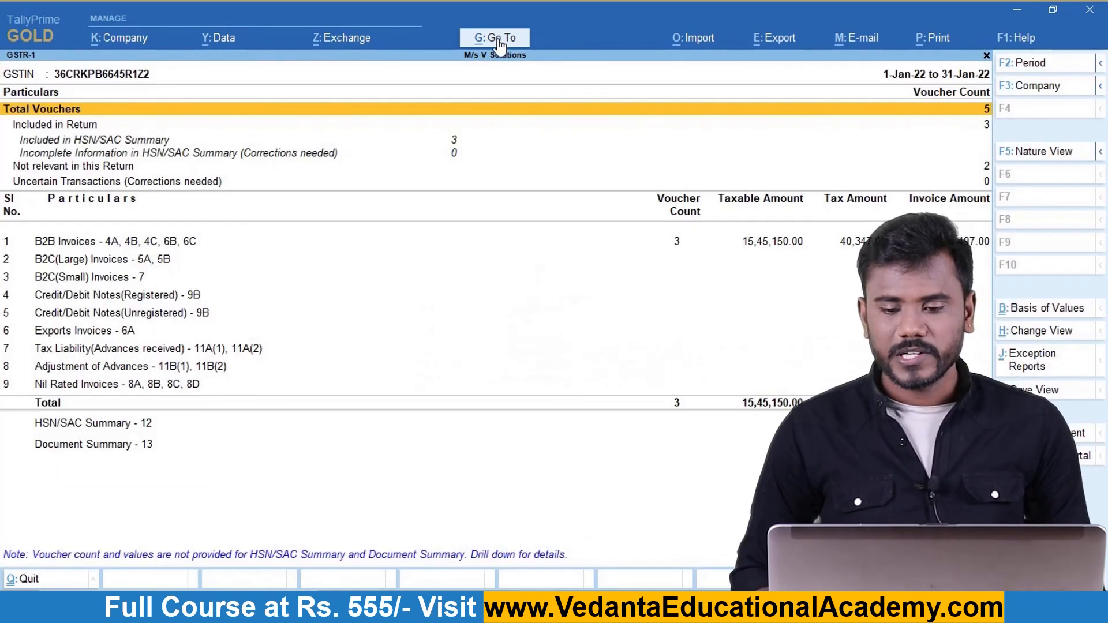
Review the B2B invoices, including Vedanta Soft Solutions, then close back to Gateway of Tally.
key("Down")
key("Down")
key("Down")
key("Down")
key("Down")
key("Down")
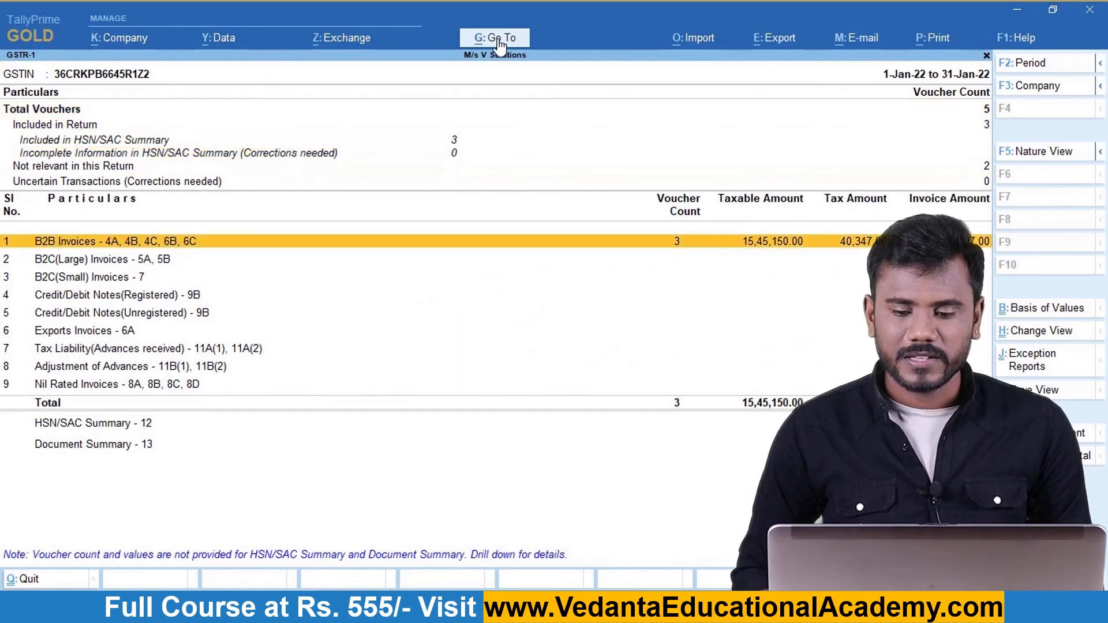
key("Return")
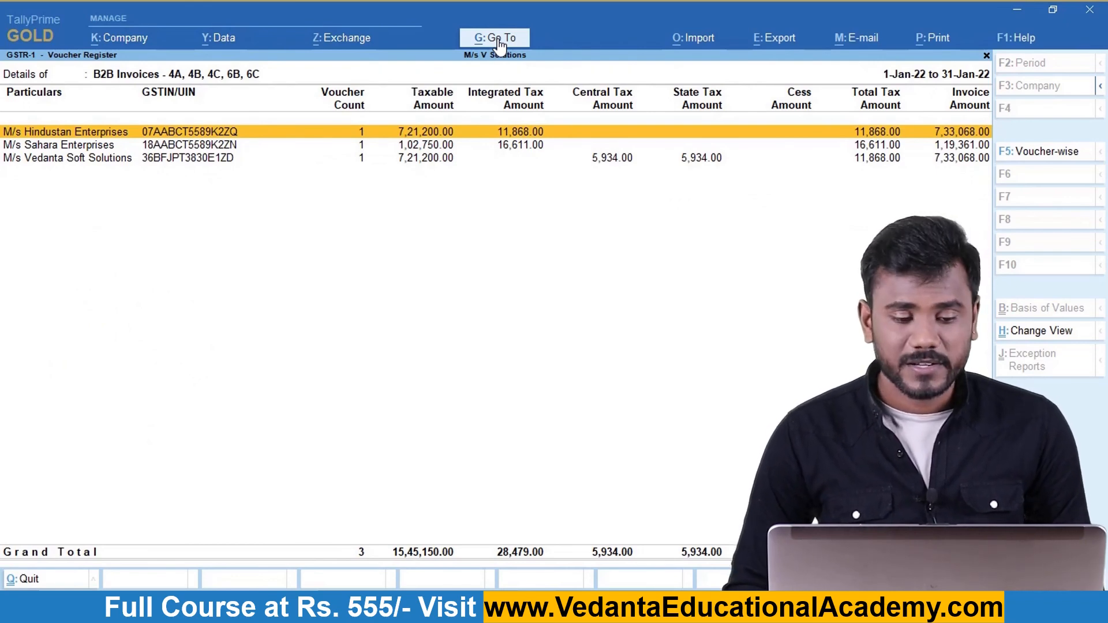
key("Down")
key("Down")
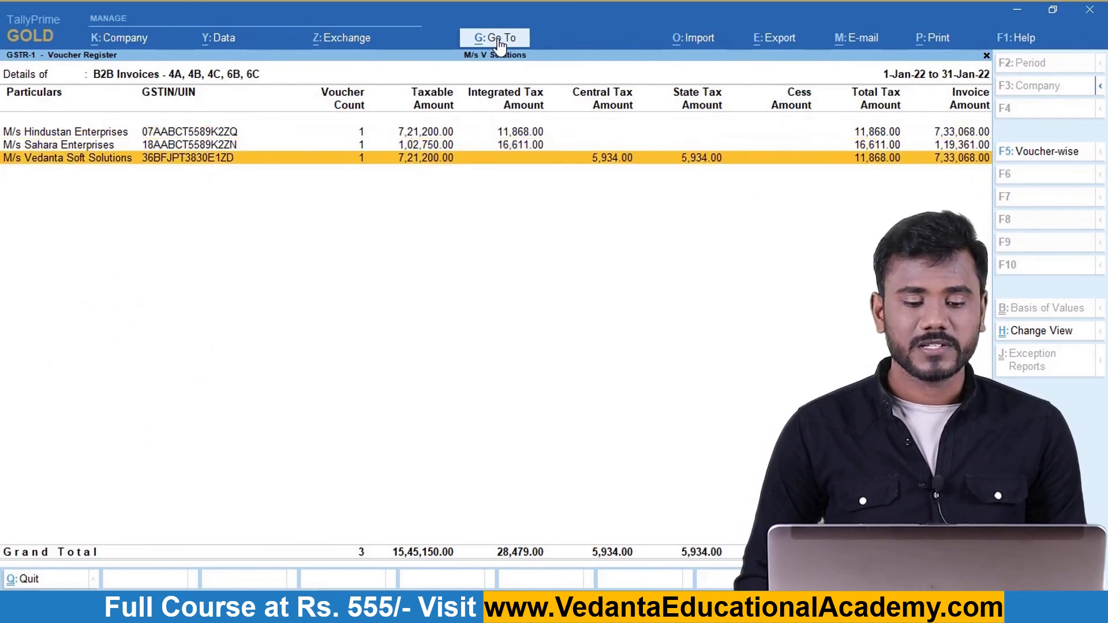
key("Escape")
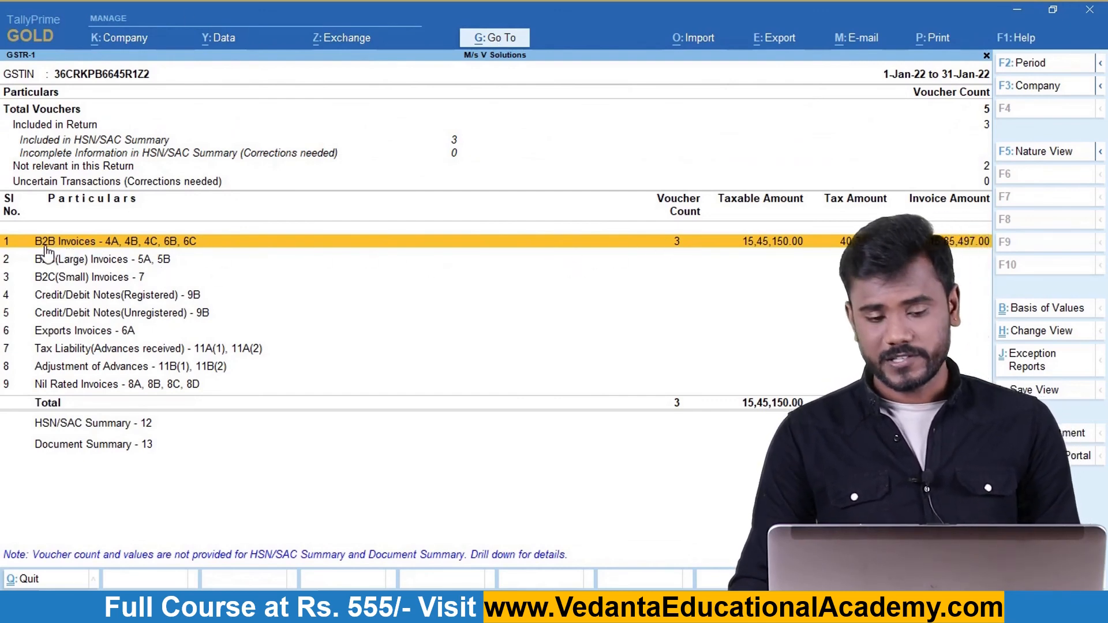
key("Escape")
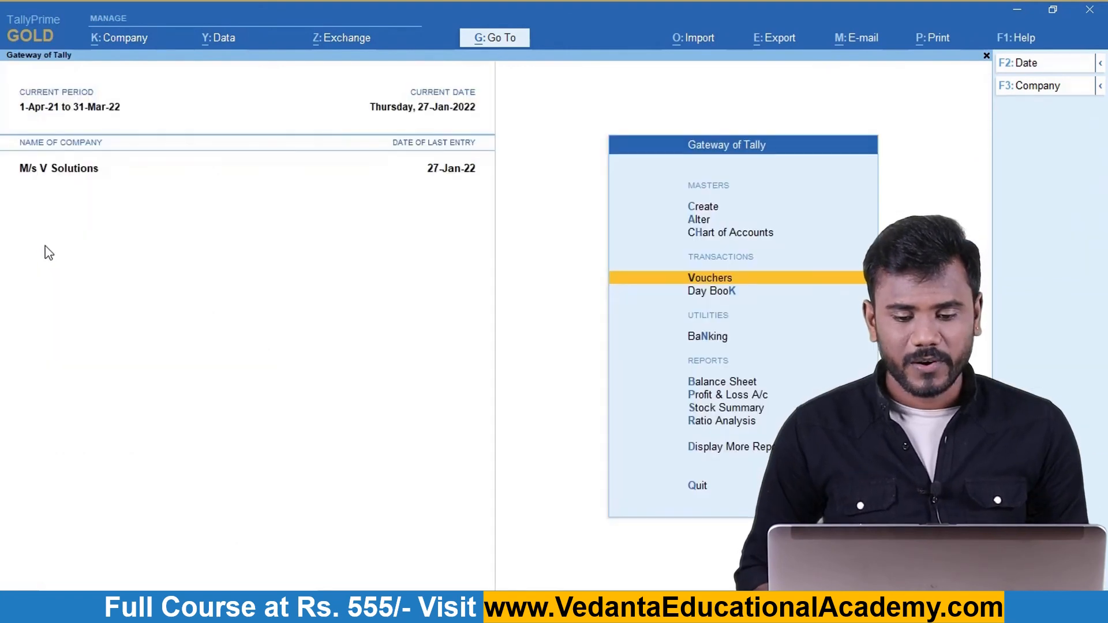
Start a new sales voucher dated 31-Jan-22.
key("Return")
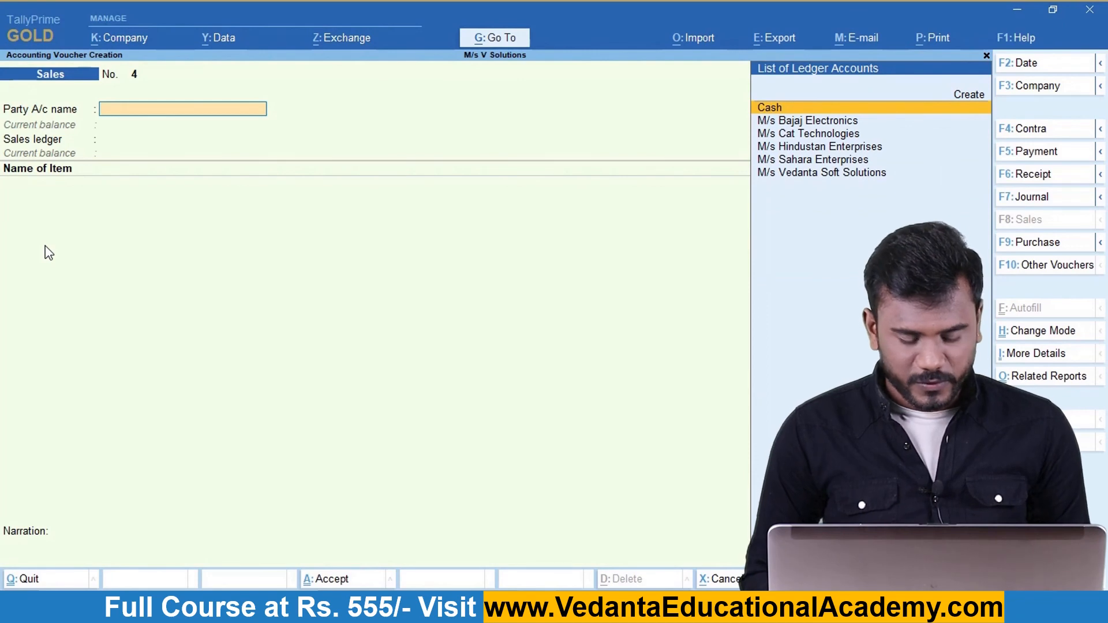
key("F2")
type("31-1")
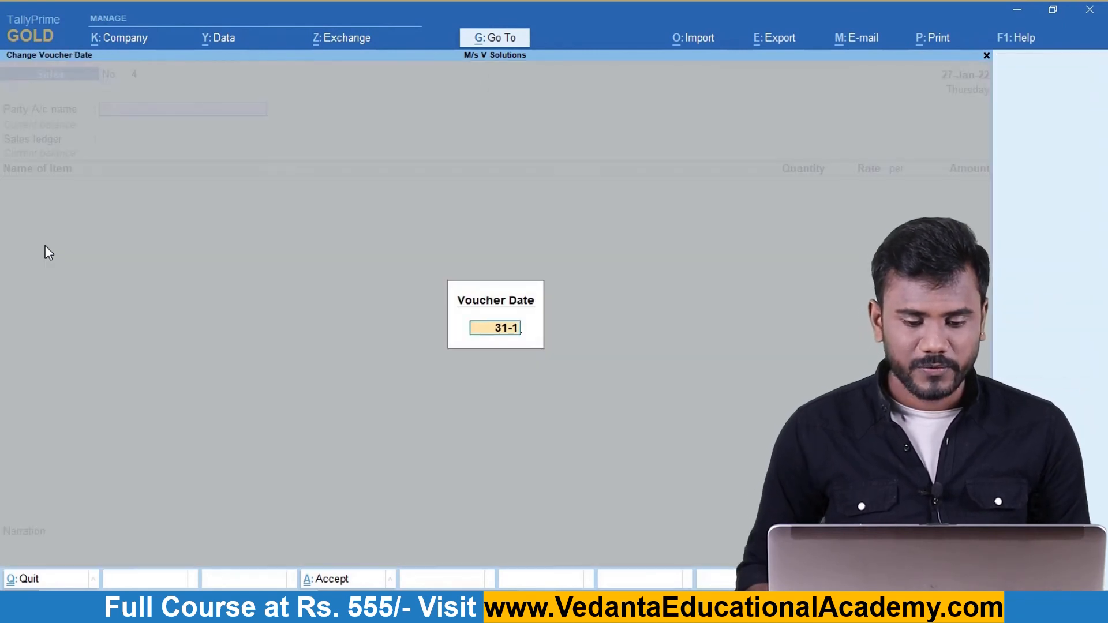
key("Return")
Create a Sundry Debtors ledger with the customer's name, keeping the Telangana state.
key("alt+c")
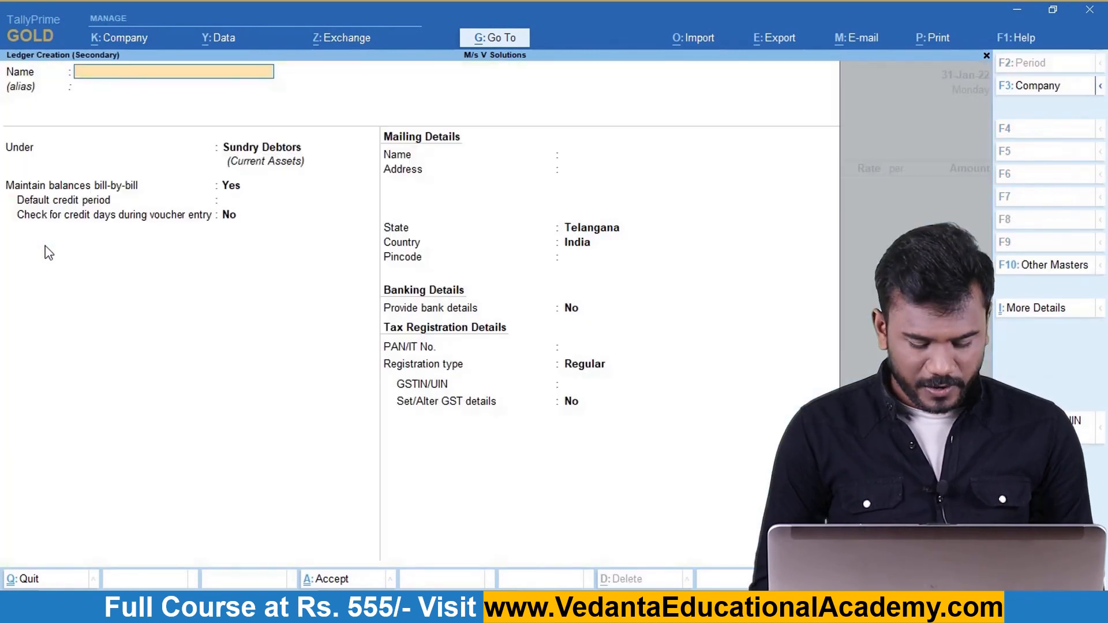
type("Mr Kumar")
key("Return")
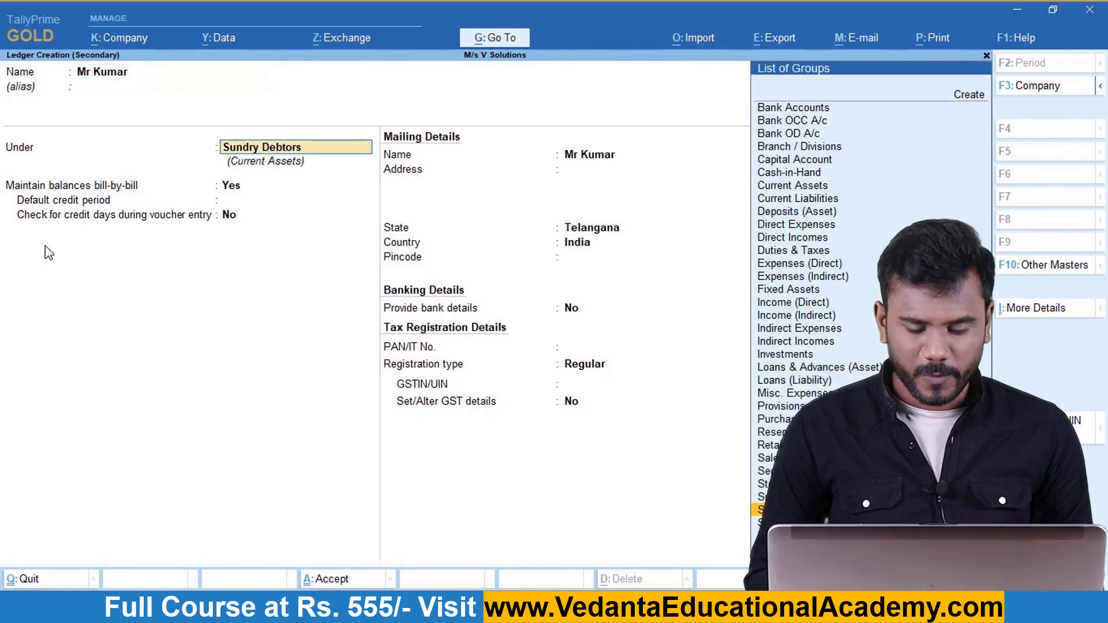
key("Return")
key("Return")
key("Return")
key("Return")
key("Return")
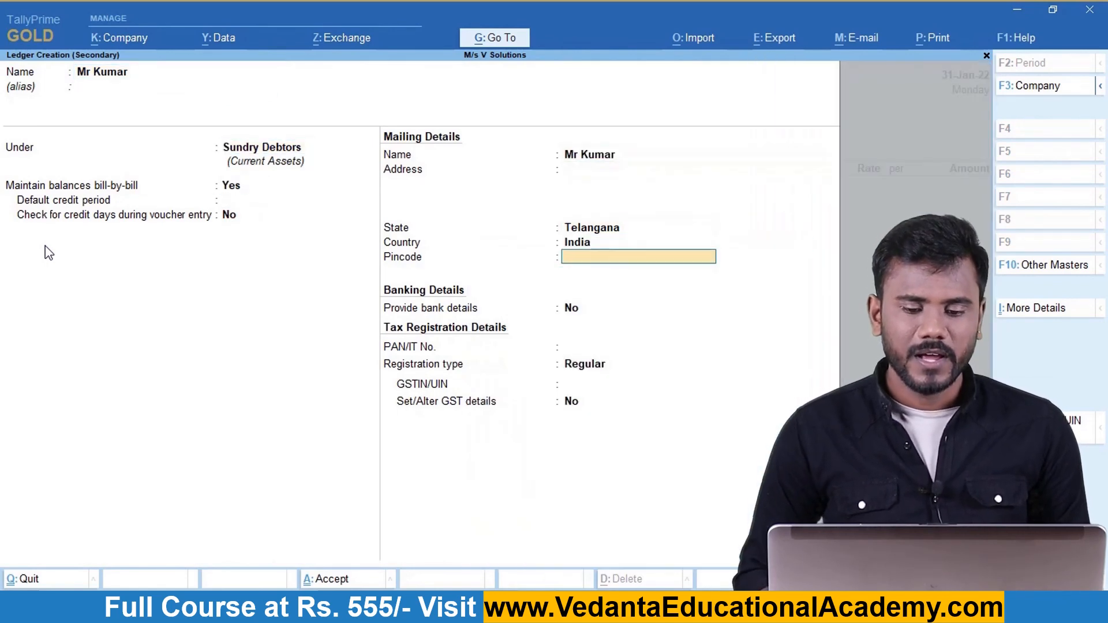
key("BackSpace")
key("BackSpace")
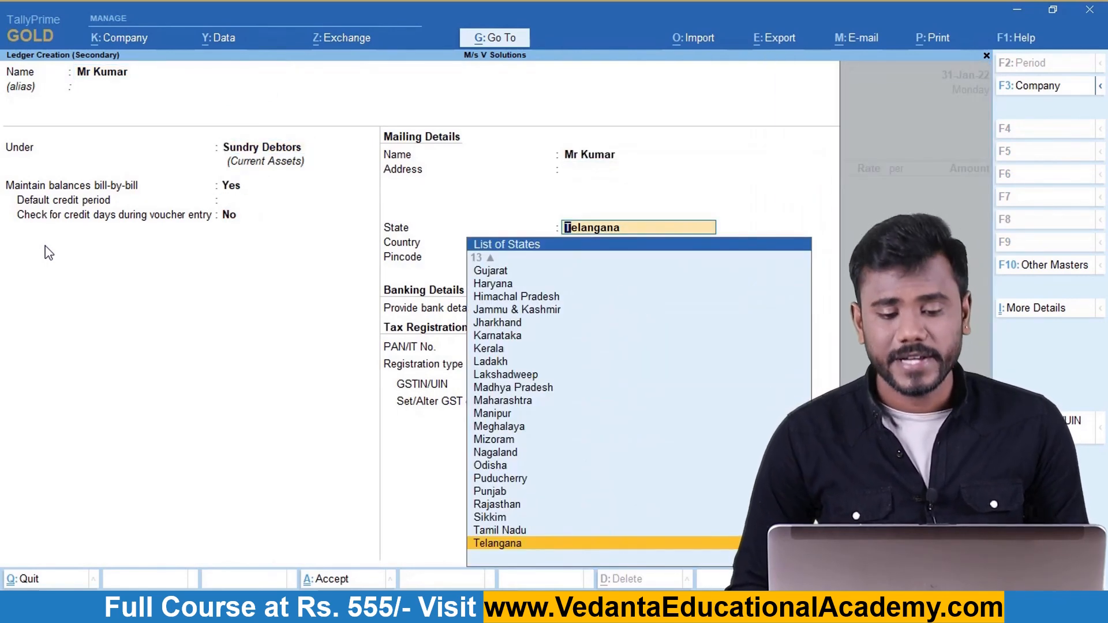
key("Return")
key("Return")
key("Return")
key("Return")
key("Return")
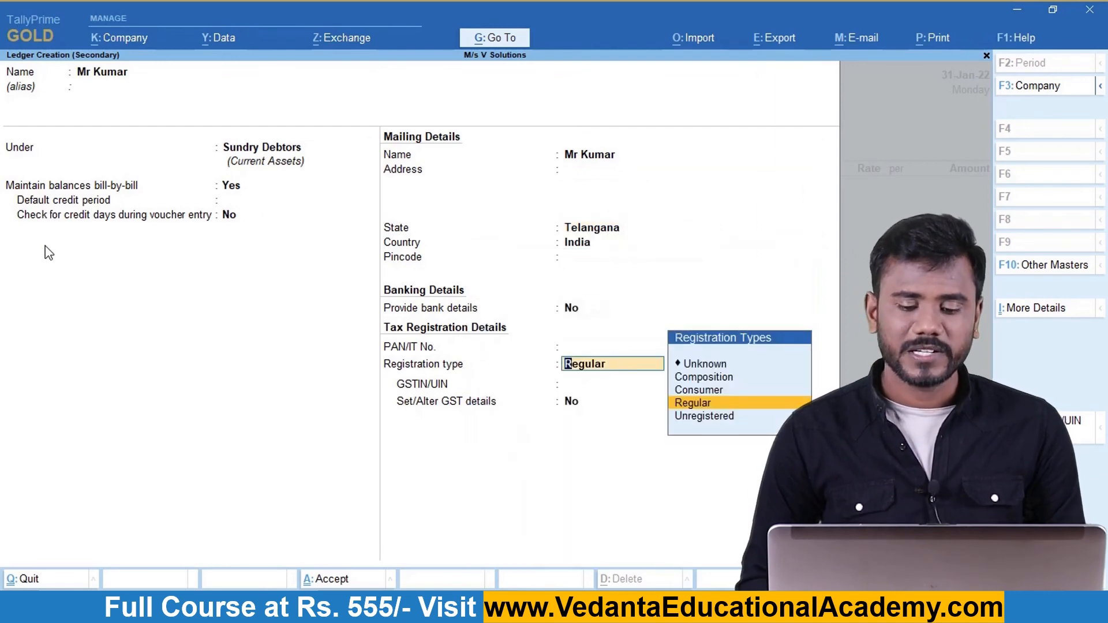
Set the customer's registration type to Consumer, save the ledger, and return to party details.
key("Down")
key("Up")
key("Up")
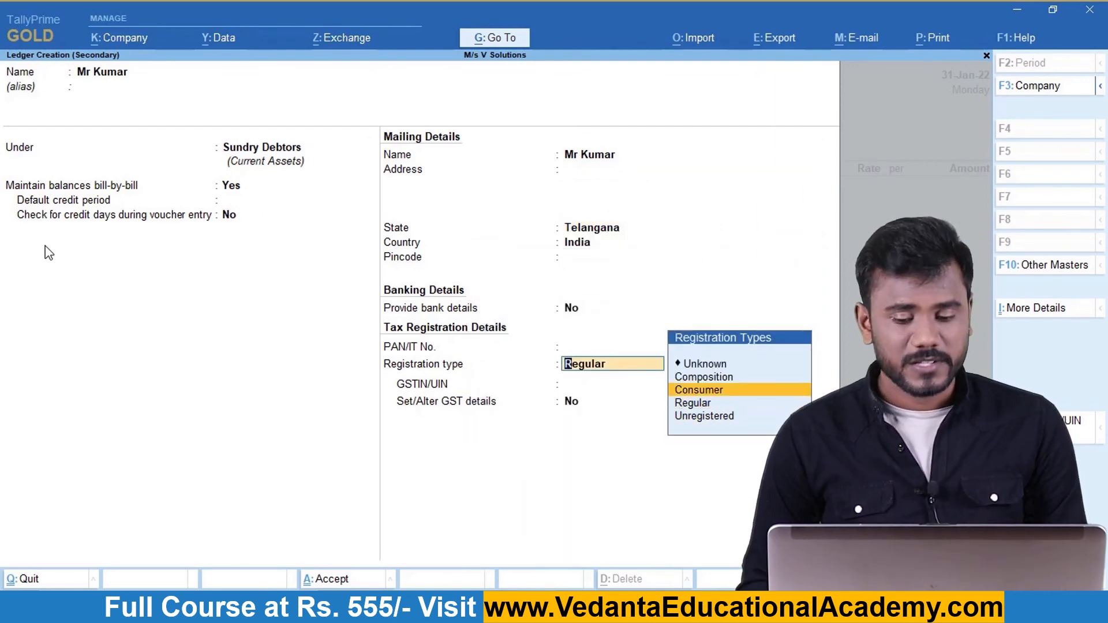
key("Down")
key("Down")
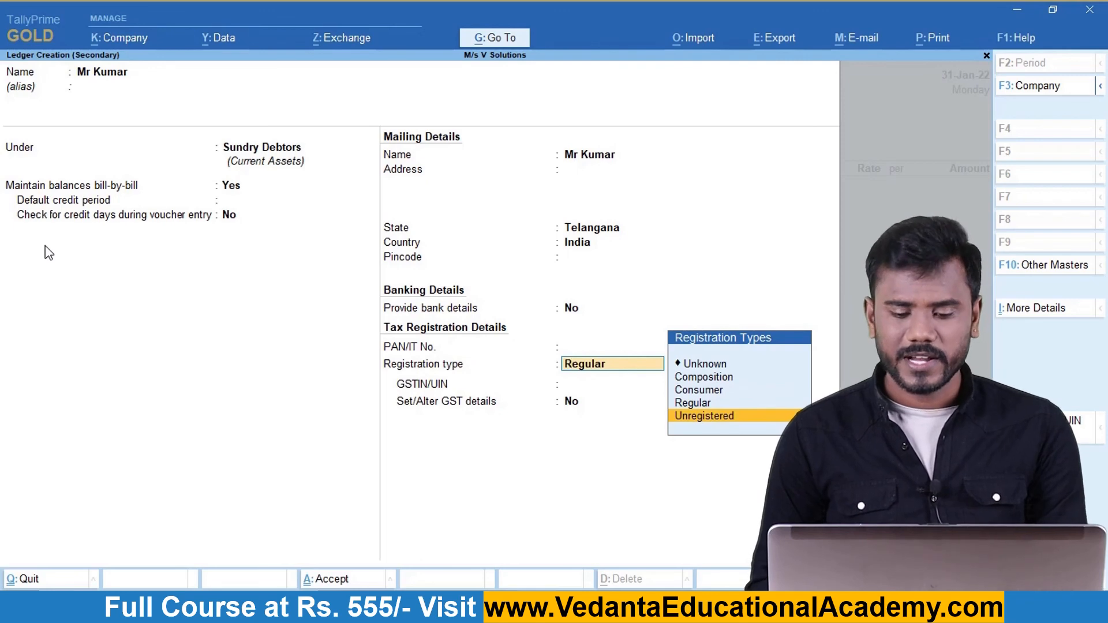
key("Up")
key("Up")
key("Return")
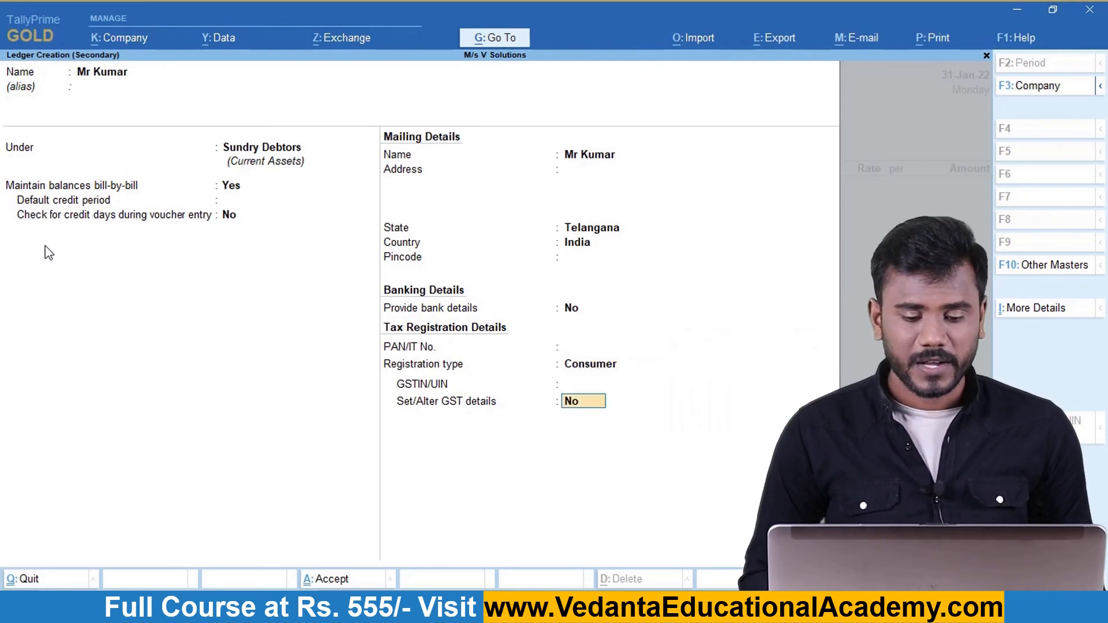
key("ctrl+a")
key("Return")
Accept the party details and sell 10 Dell XPS at 59,600 under Sales A/c.
key("ctrl+a")
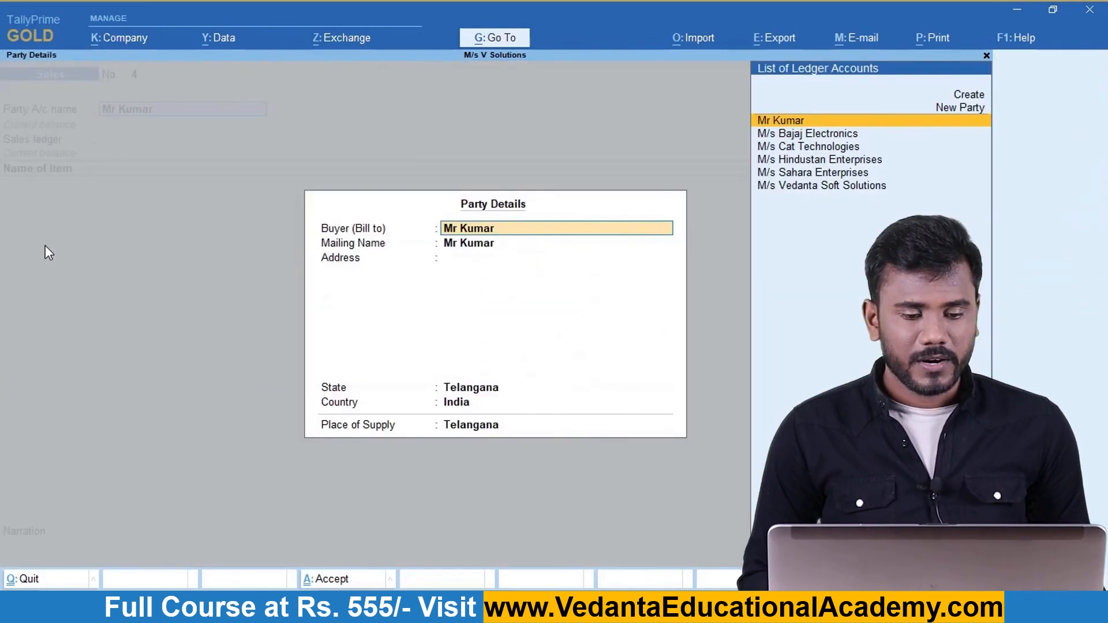
key("ctrl+a")
key("Return")
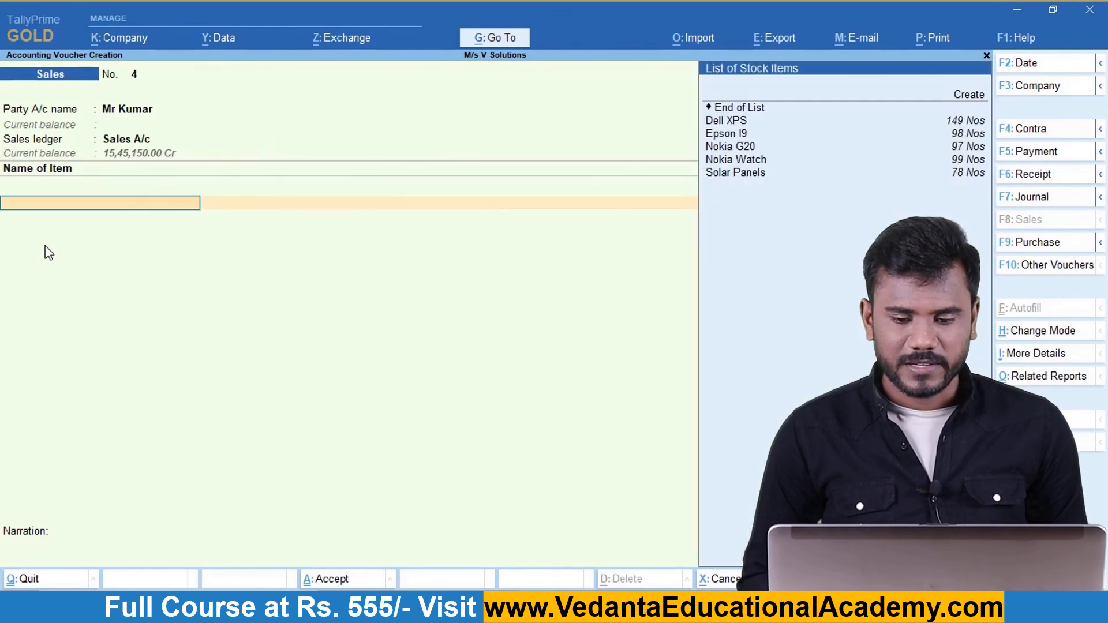
key("Down")
key("Return")
type("10")
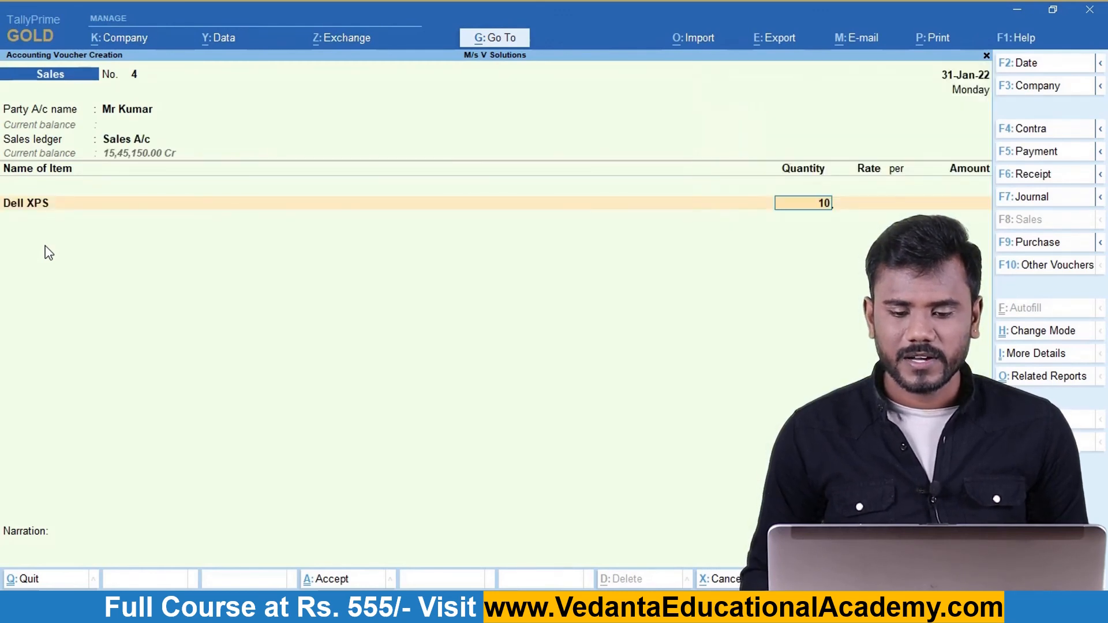
key("Return")
key("Return")
key("Return")
key("Return")
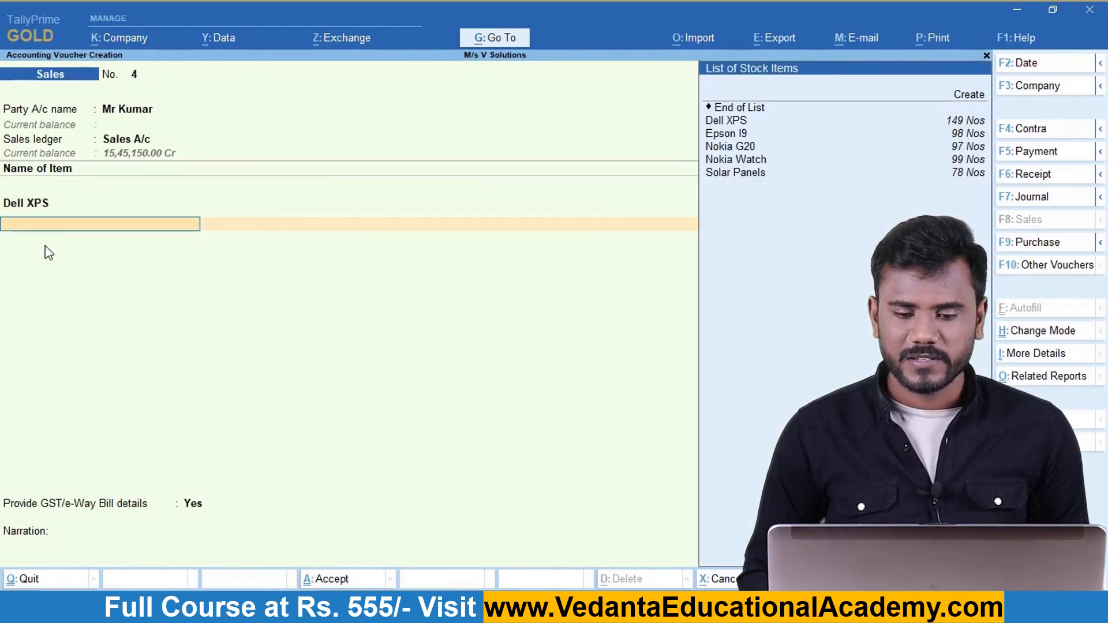
Add C GST and S GST, save voucher No. 4 declining the e-Way Bill, and return to Gateway.
key("Return")
type("C")
key("Return")
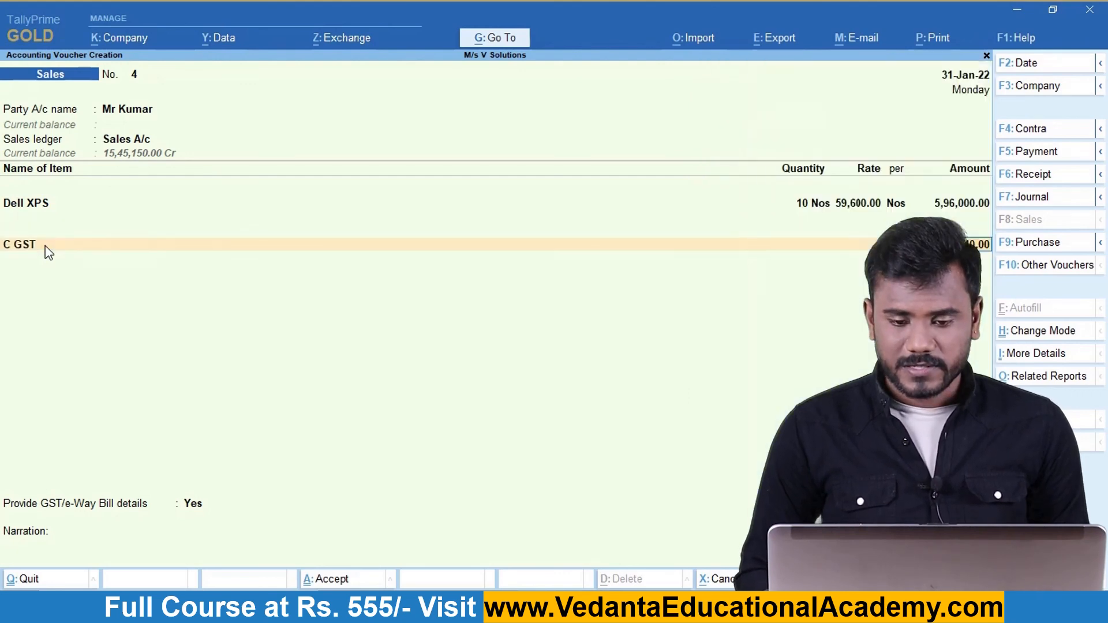
key("Return")
type("S")
key("Return")
key("Return")
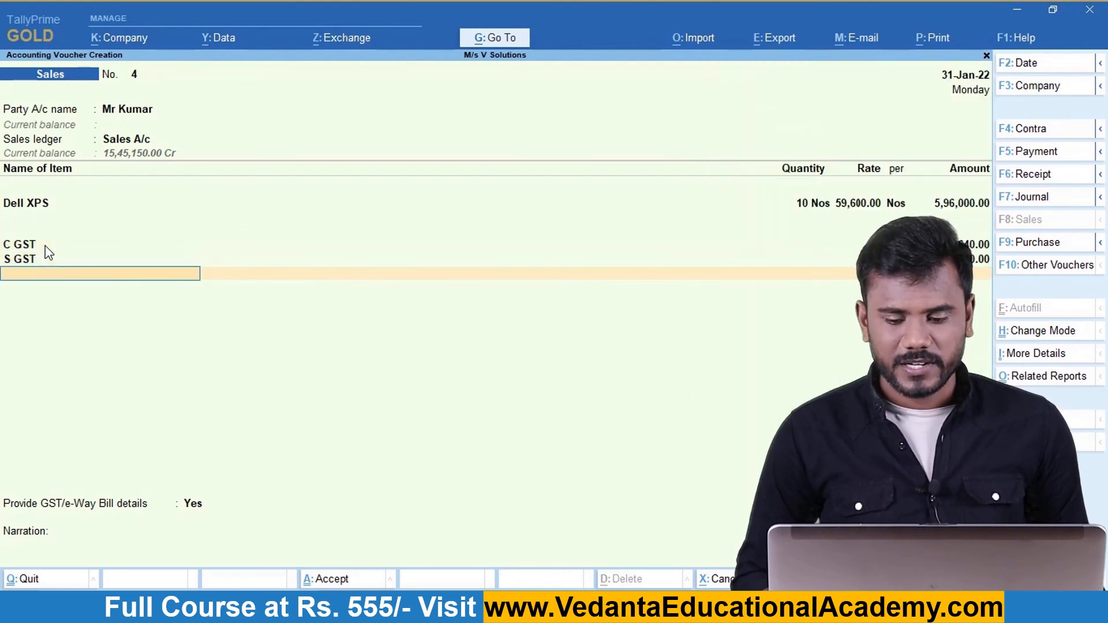
key("ctrl")
key("ctrl+a")
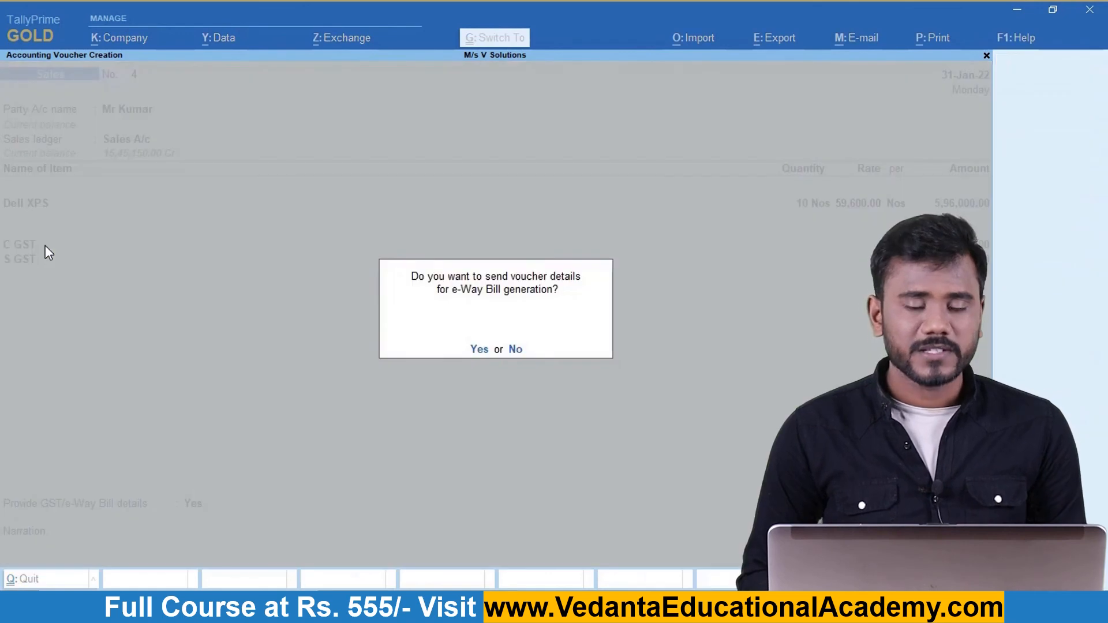
key("n")
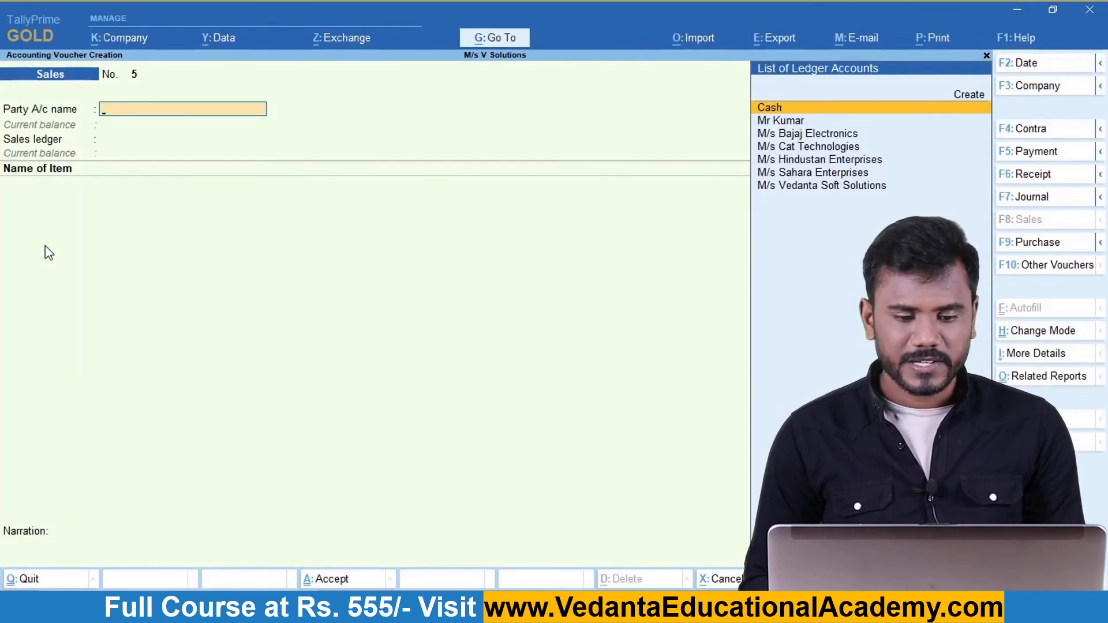
key("Escape")
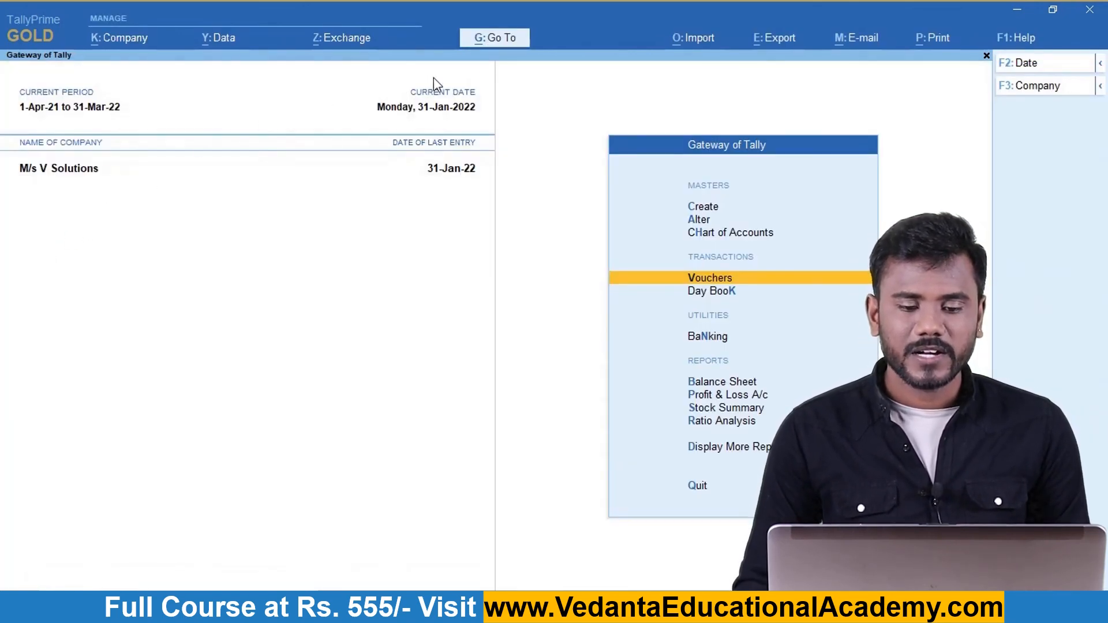
key("alt+g")
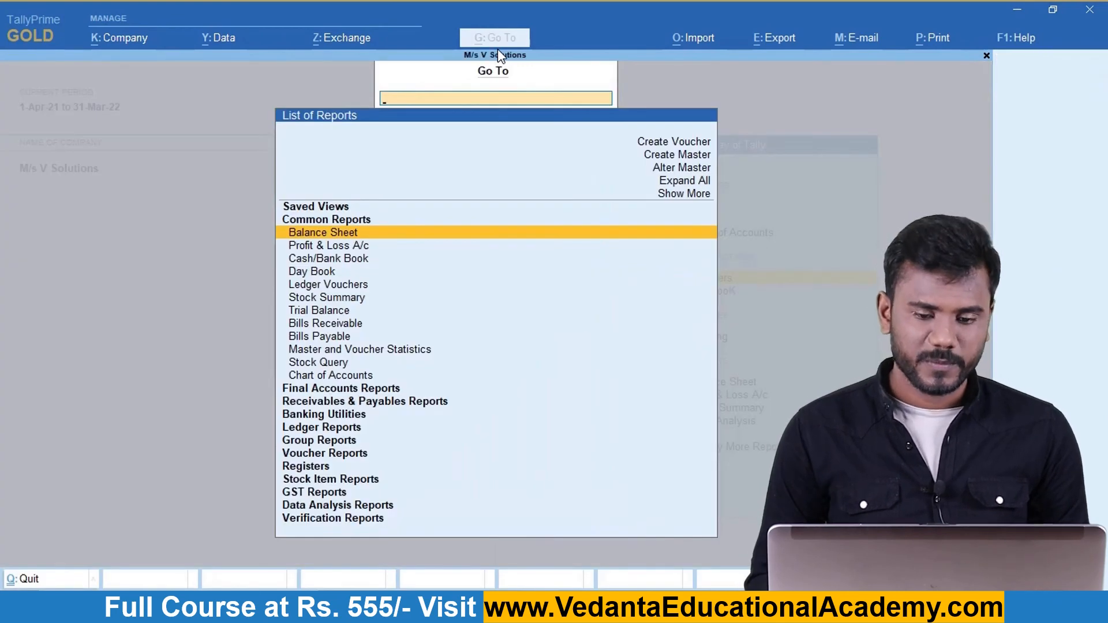
type("Gstr")
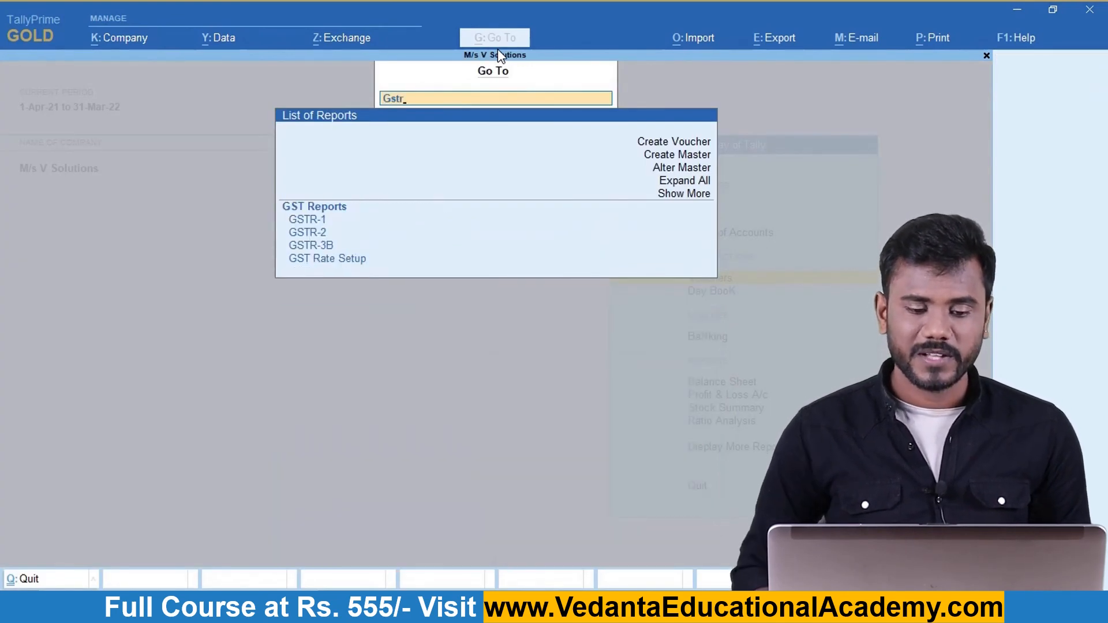
key("Return")
key("F2")
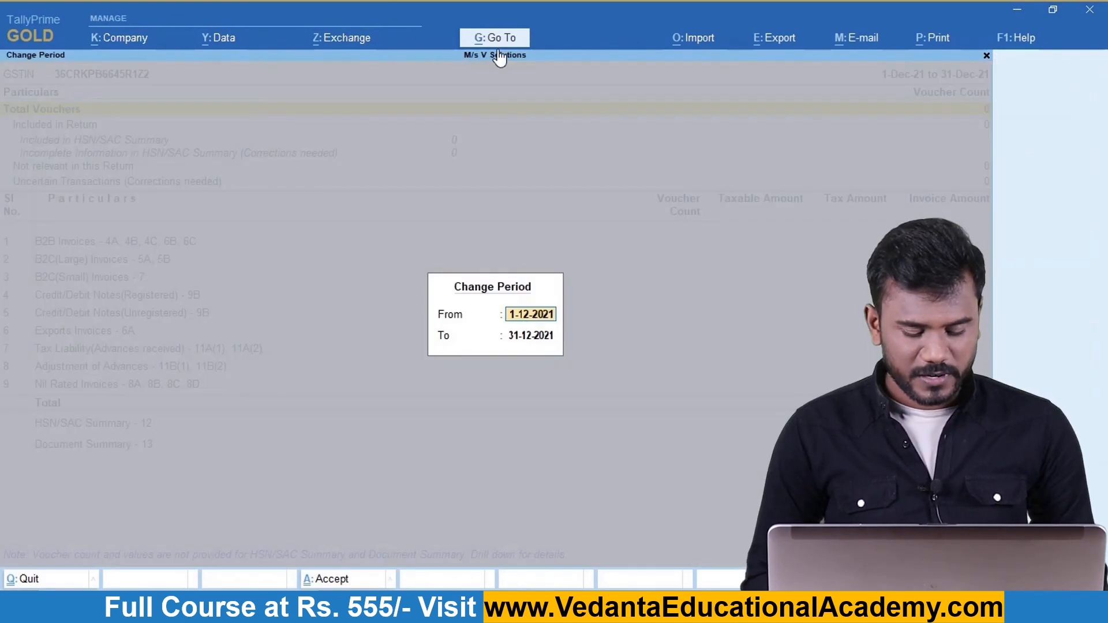
type("jan")
key("Return")
type("jan")
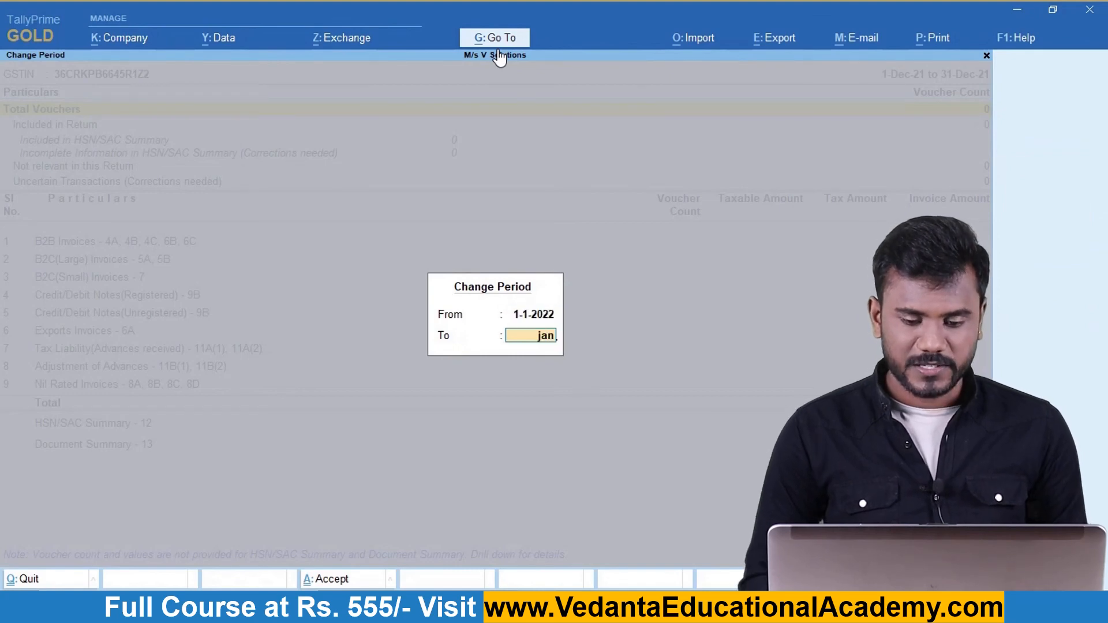
key("Return")
key("Down")
key("Down")
key("Down")
key("Down")
key("Down")
key("Down")
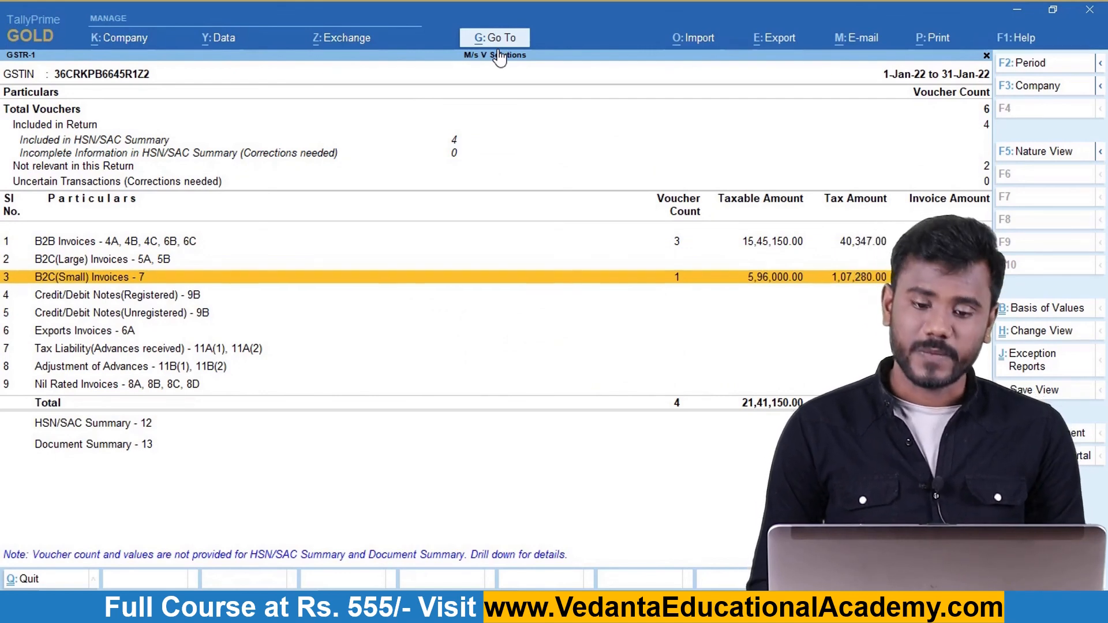
key("Escape")
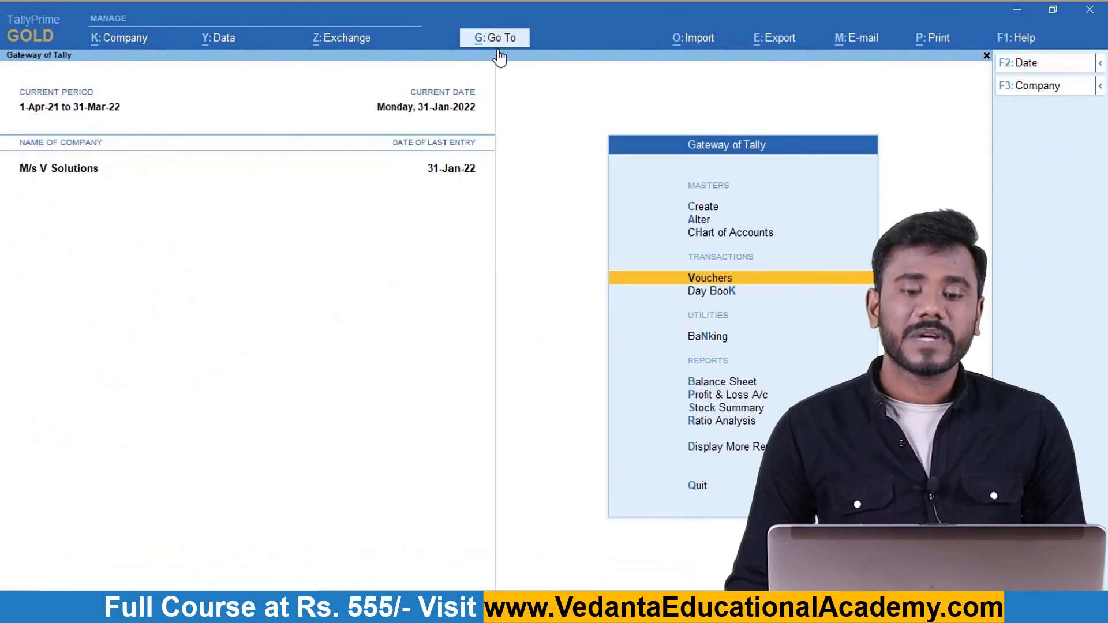
left_click(496, 42)
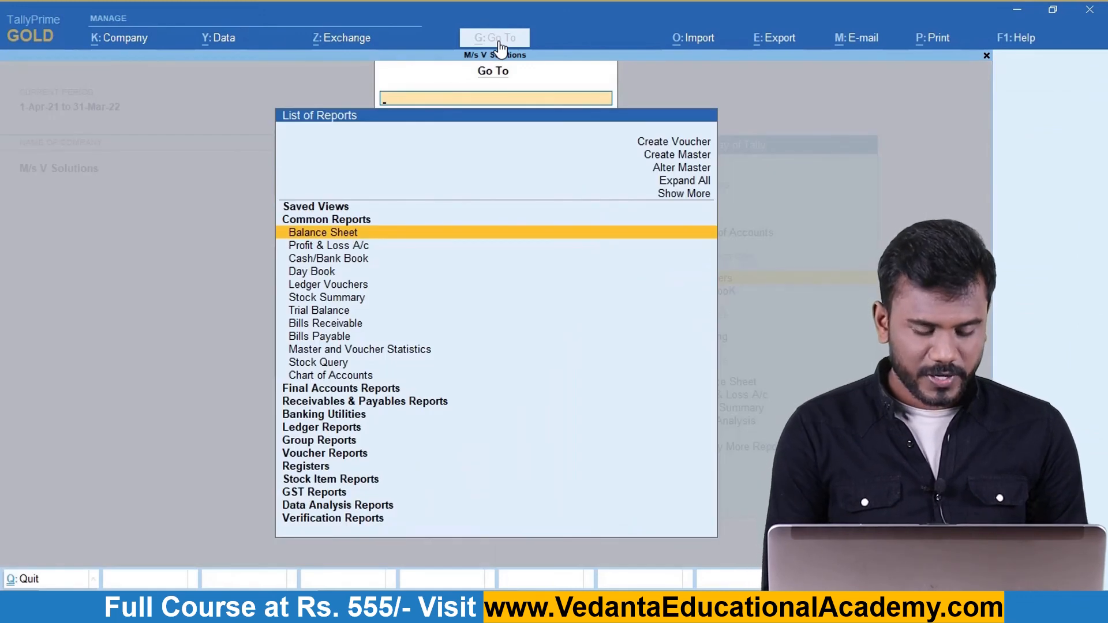
type("Gstr")
key("Down")
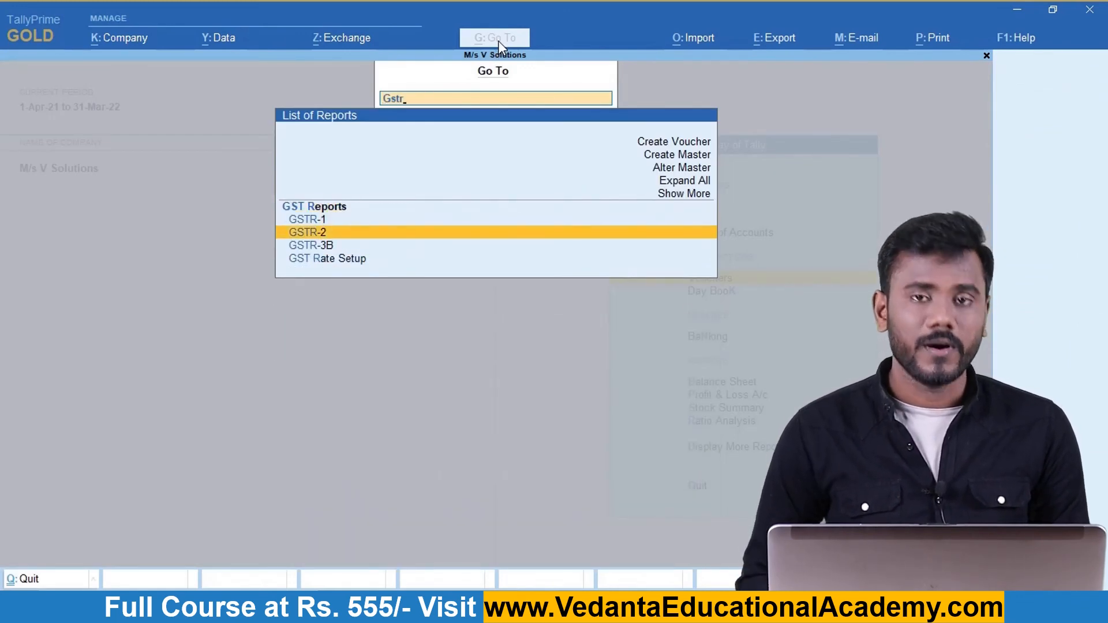
key("Return")
key("F2")
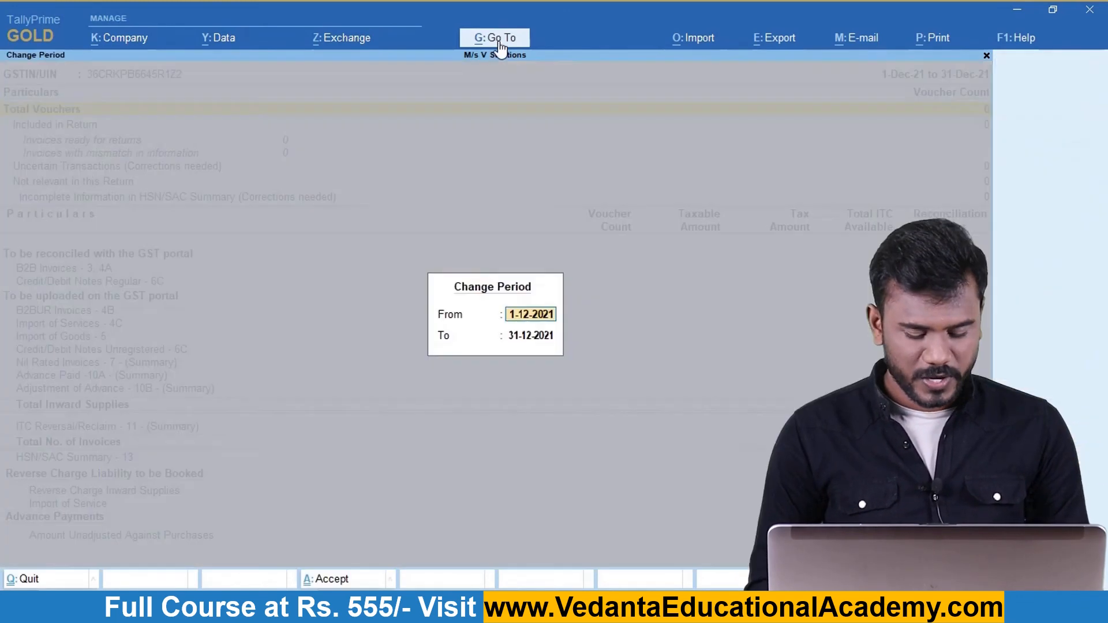
type("jan")
key("Return")
type("jan")
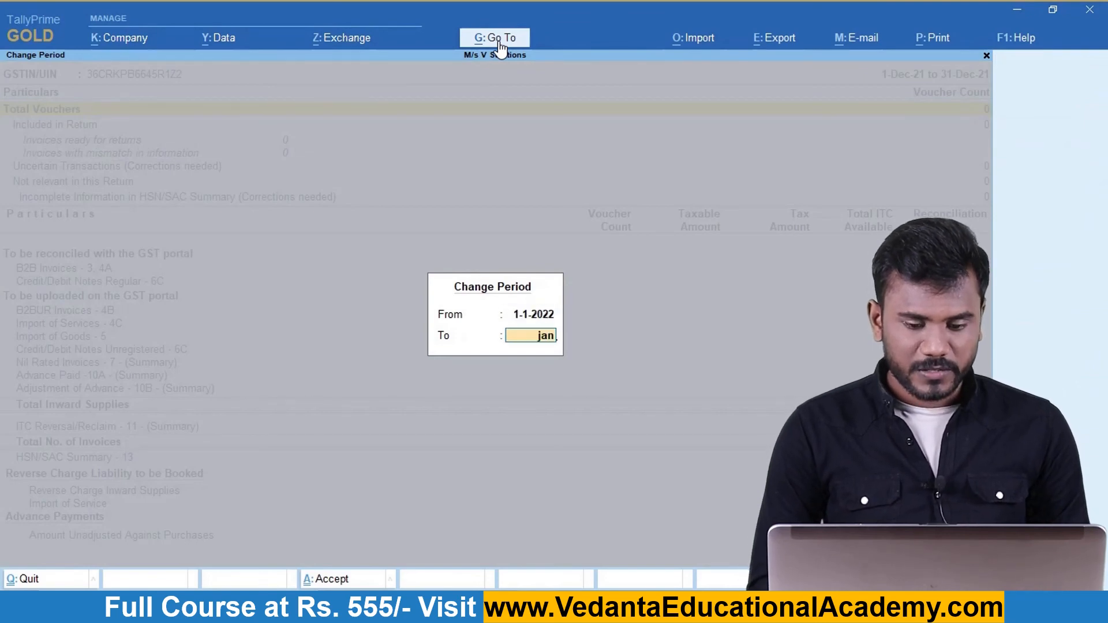
key("Return")
key("Down")
key("Down")
key("Down")
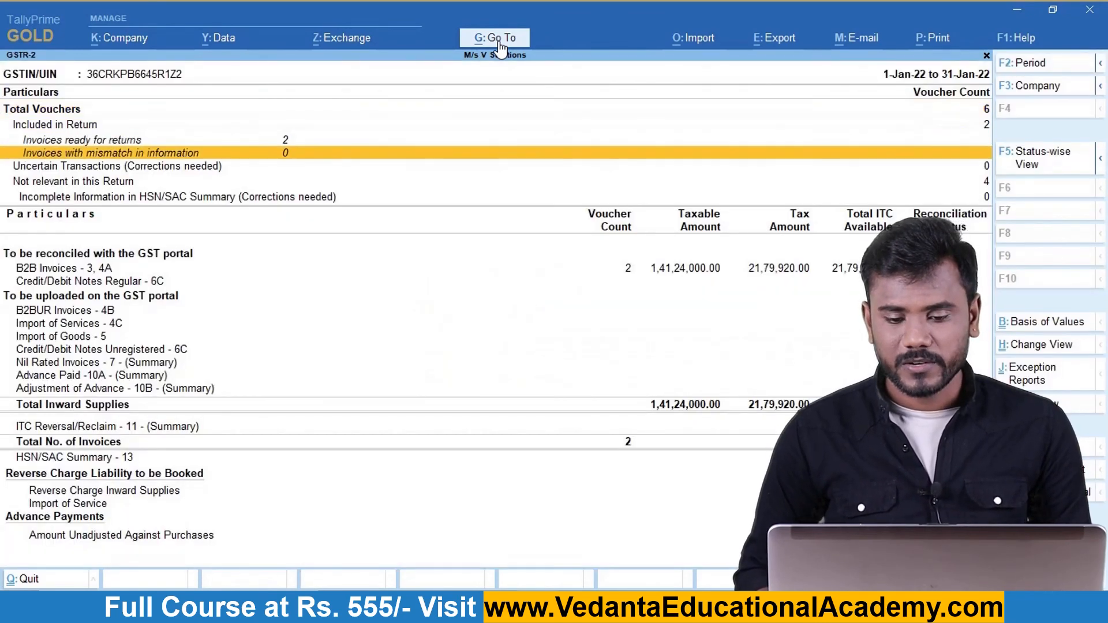
key("Down")
key("Down")
key("Down")
key("Down")
key("Return")
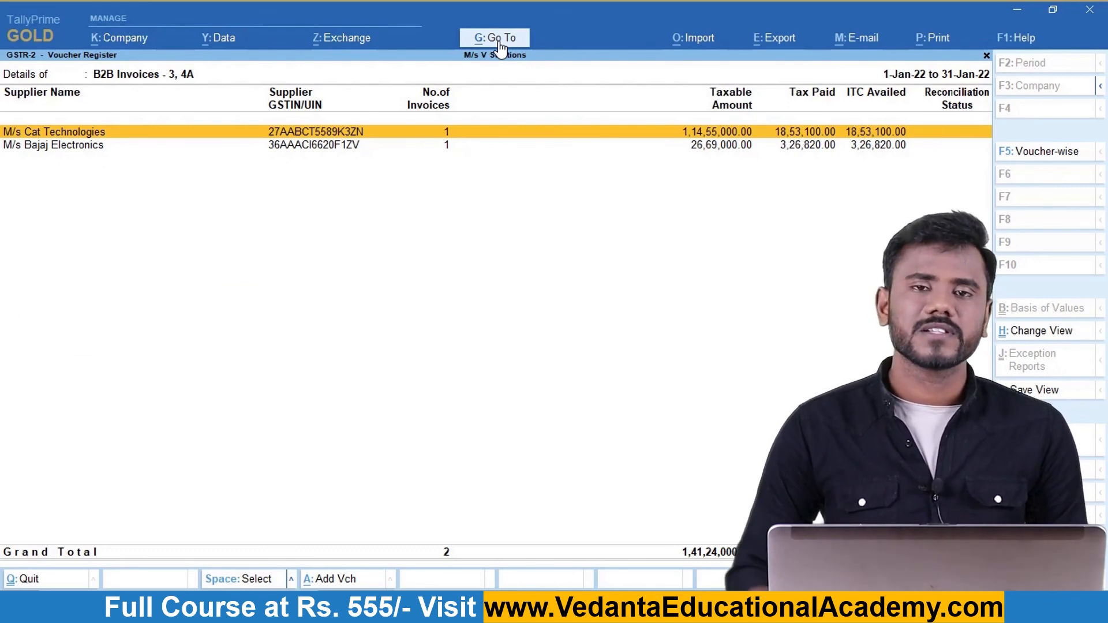
key("Escape")
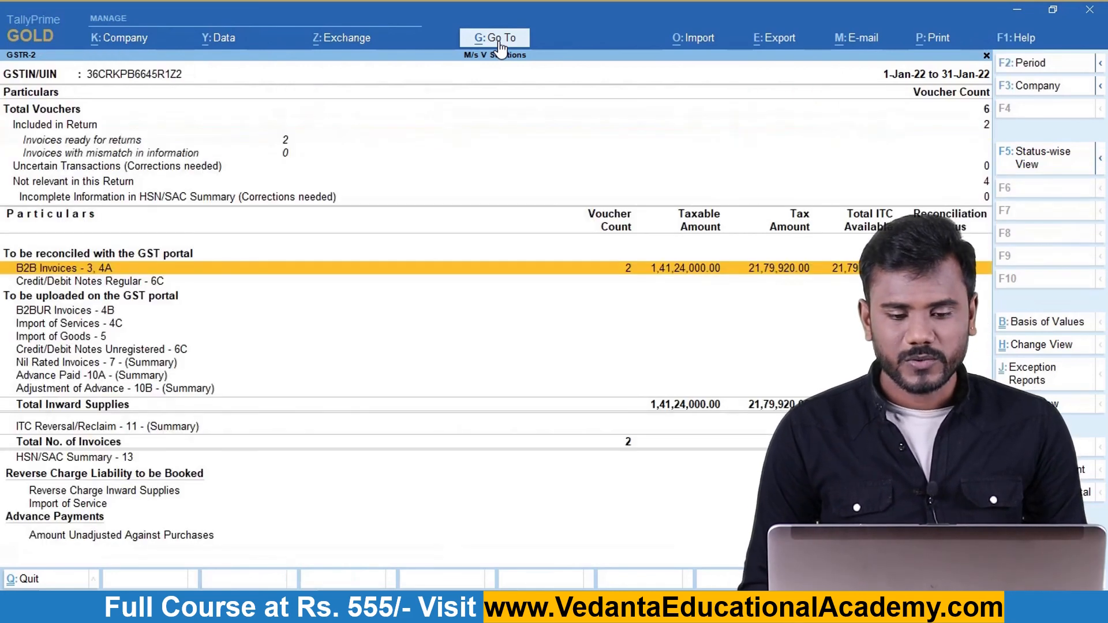
key("Escape")
key("Escape")
key("Escape")
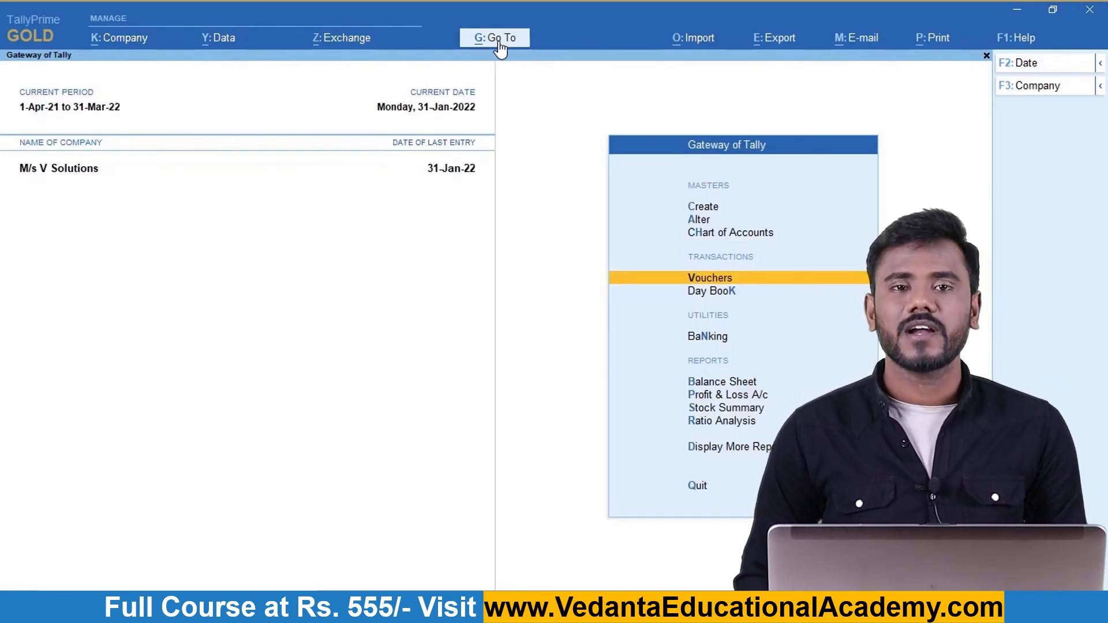
key("Down")
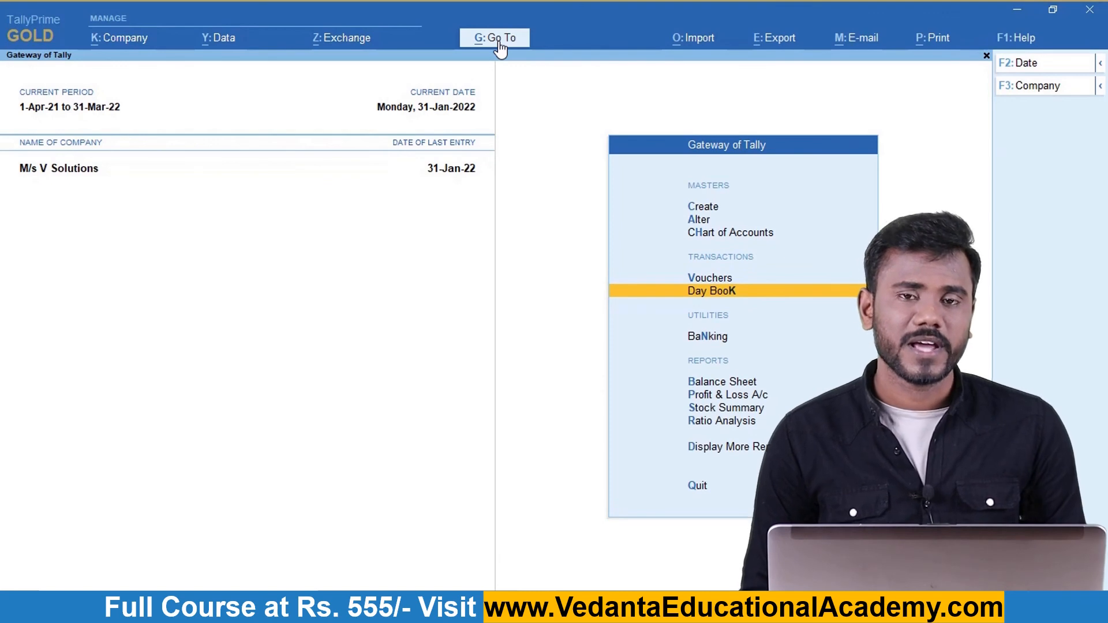